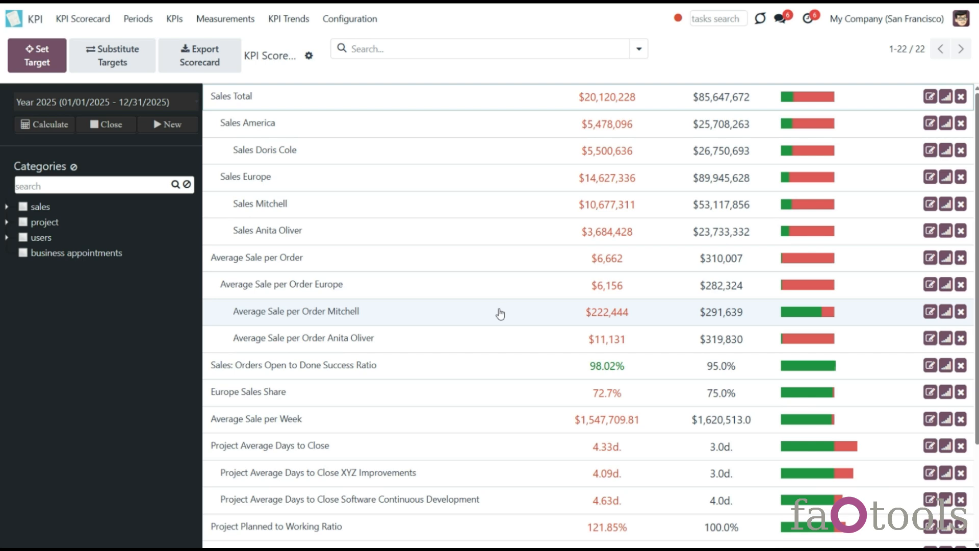
Step: Open the Constants list from the Measurements menu
left_click(225, 18)
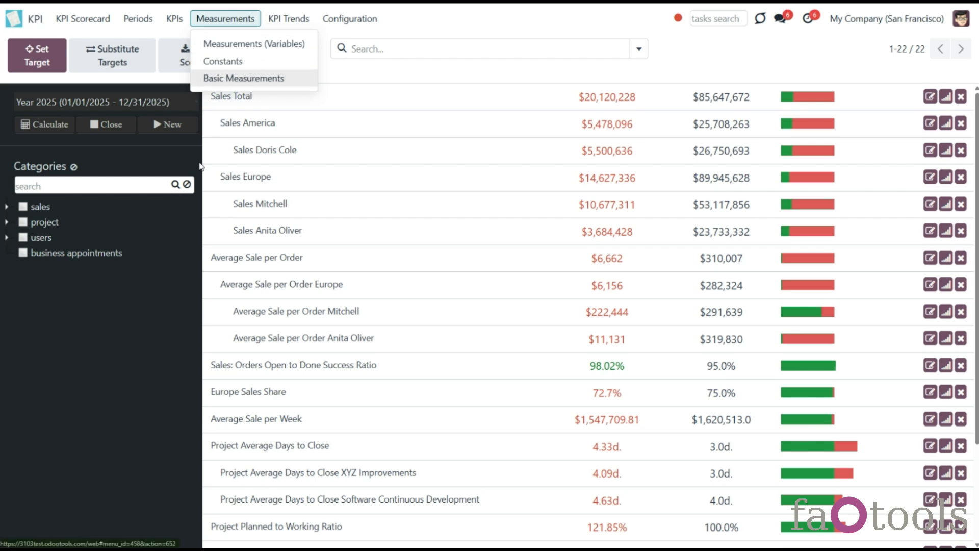
left_click(178, 239)
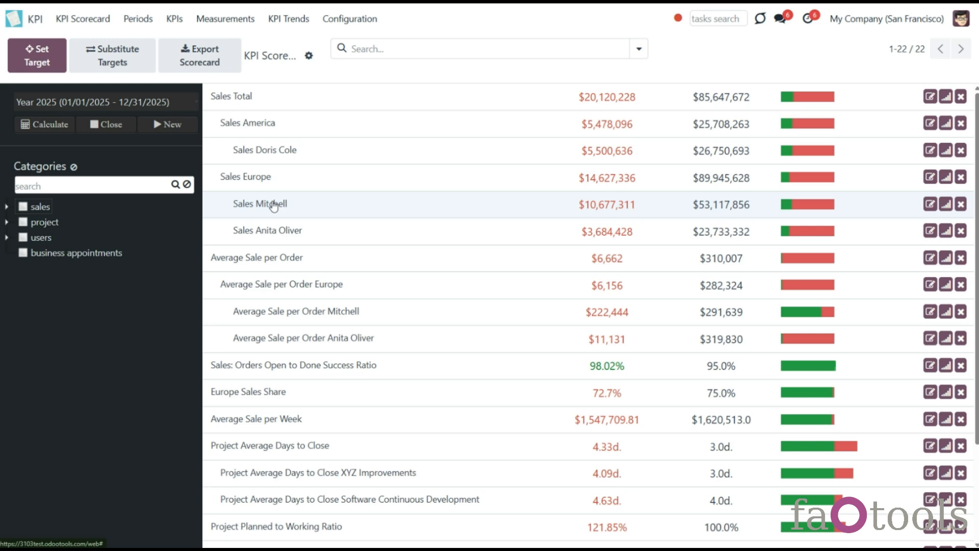
left_click(244, 19)
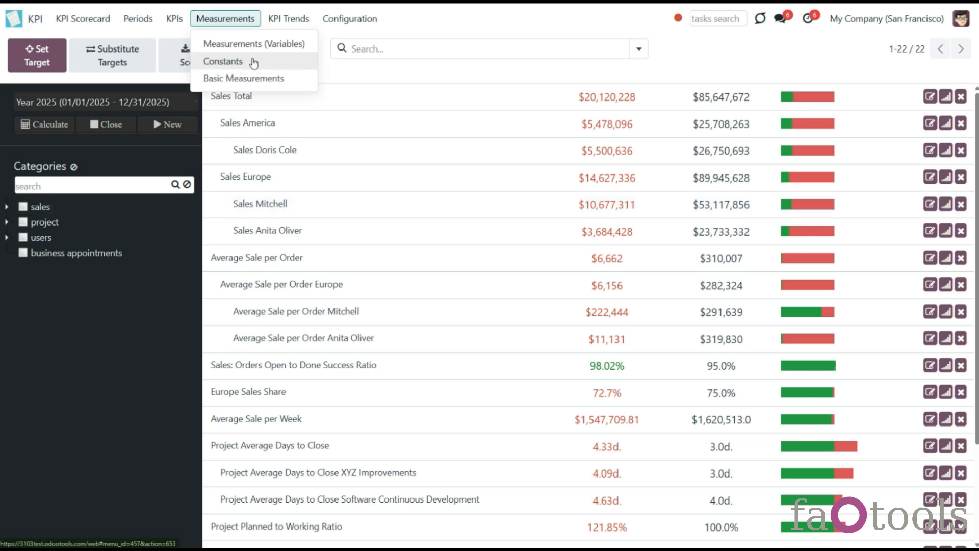
left_click(238, 62)
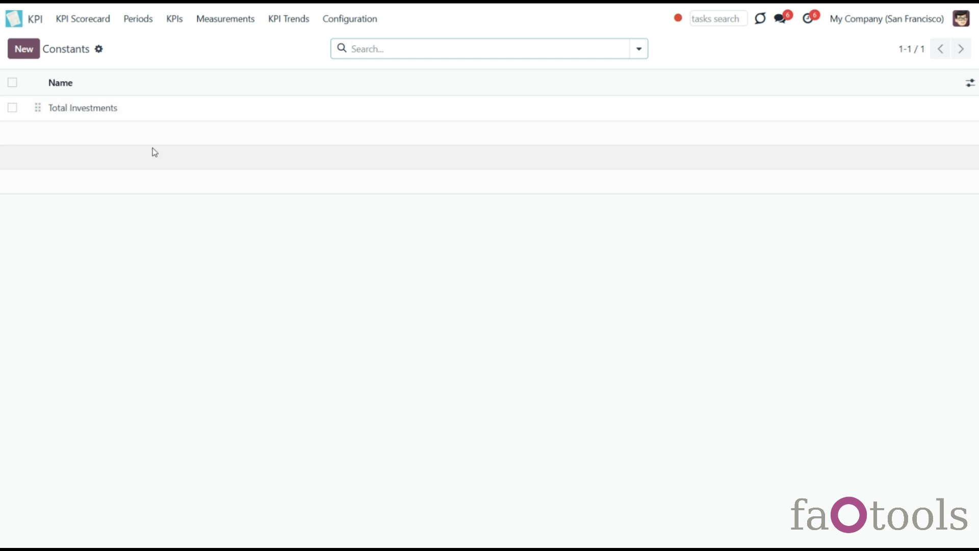
Step: Return to the KPI scorecard, switch the period to Year 2025, and scroll through its KPI rows
left_click(106, 24)
left_click(169, 105)
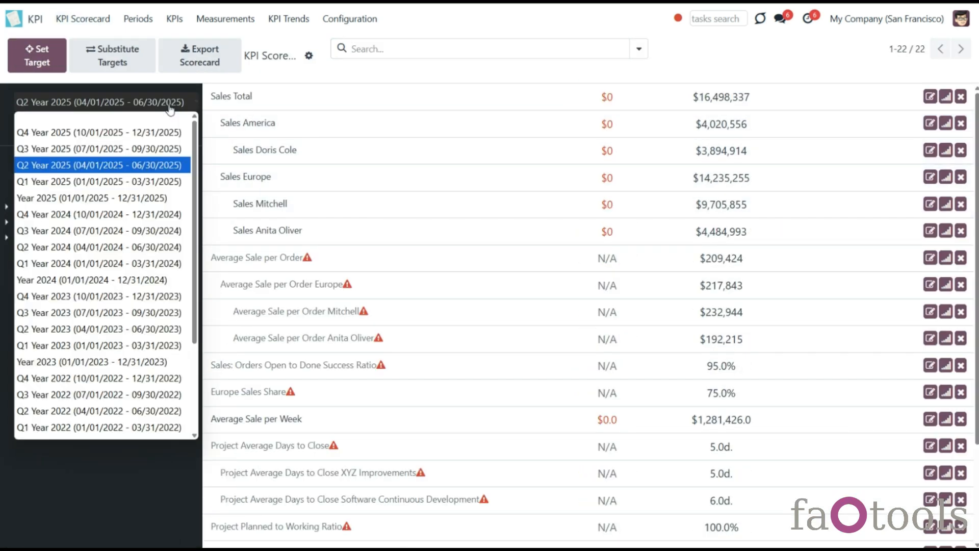
left_click(158, 198)
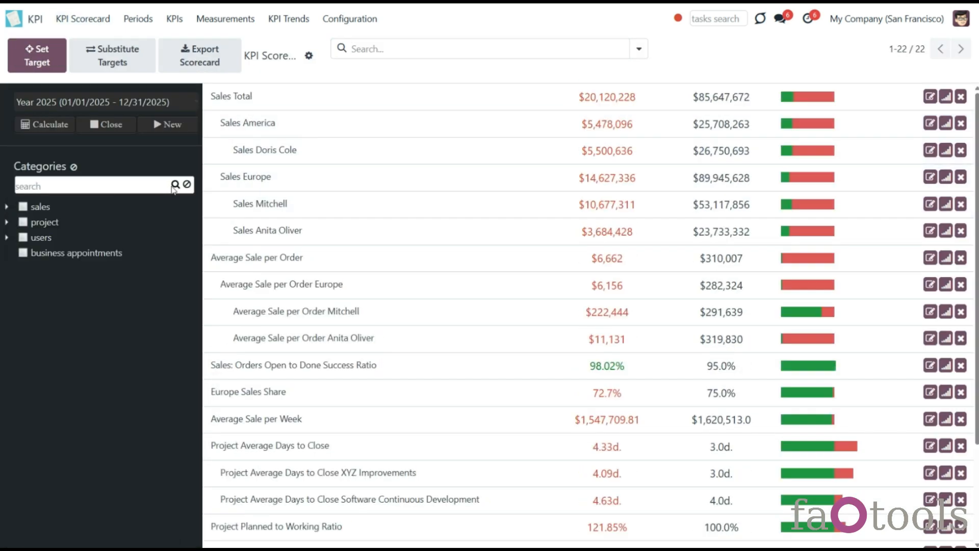
scroll(862, 326, "down", 3)
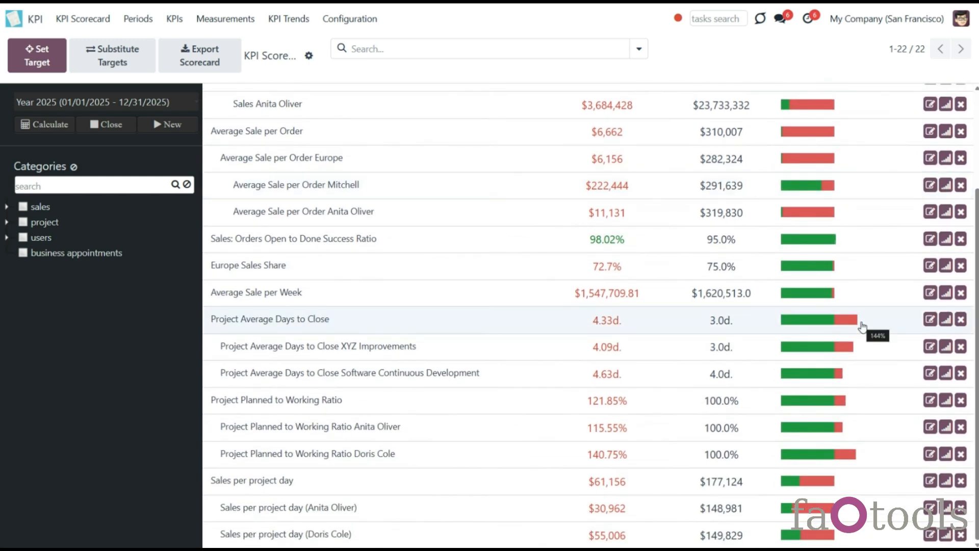
scroll(734, 333, "up", 1)
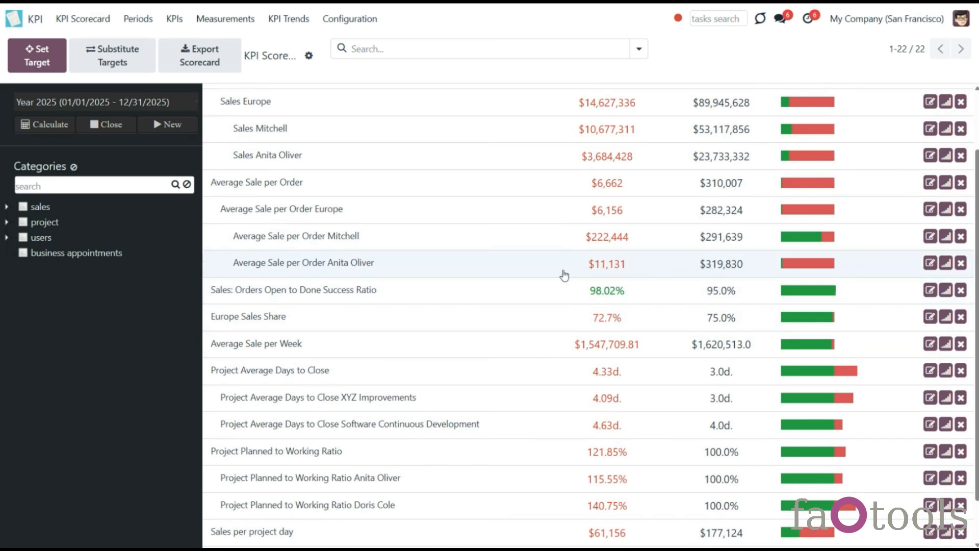
scroll(404, 212, "up", 2)
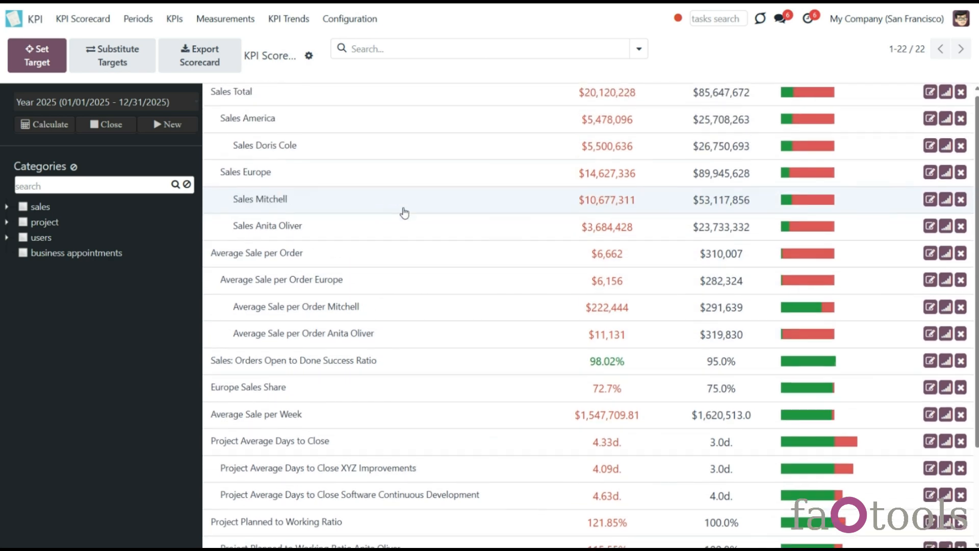
Step: Open the KPI Categories list under Configuration and review its parent categories, then return to the scorecard
left_click(350, 18)
left_click(354, 41)
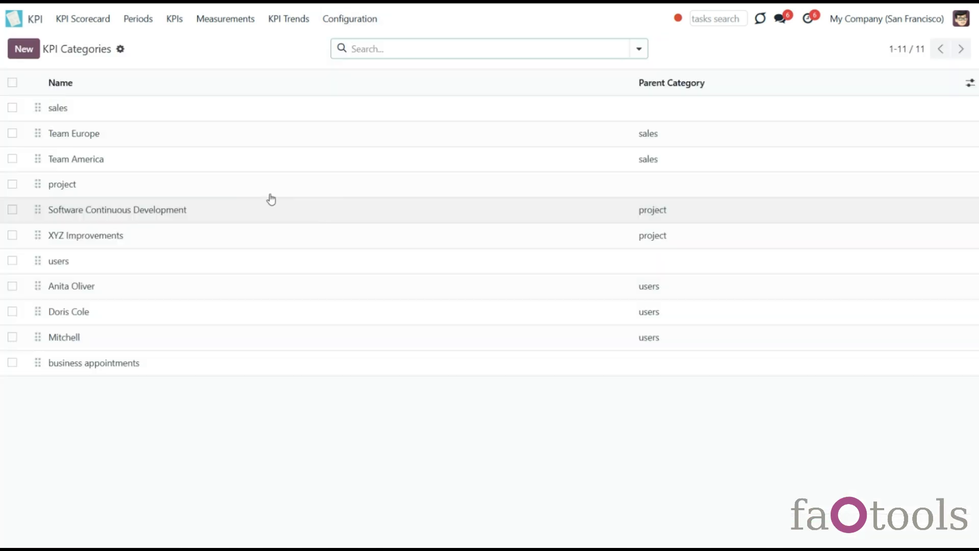
left_click(55, 109)
left_click(134, 382)
left_click(179, 347)
left_click(149, 256)
left_click(169, 313)
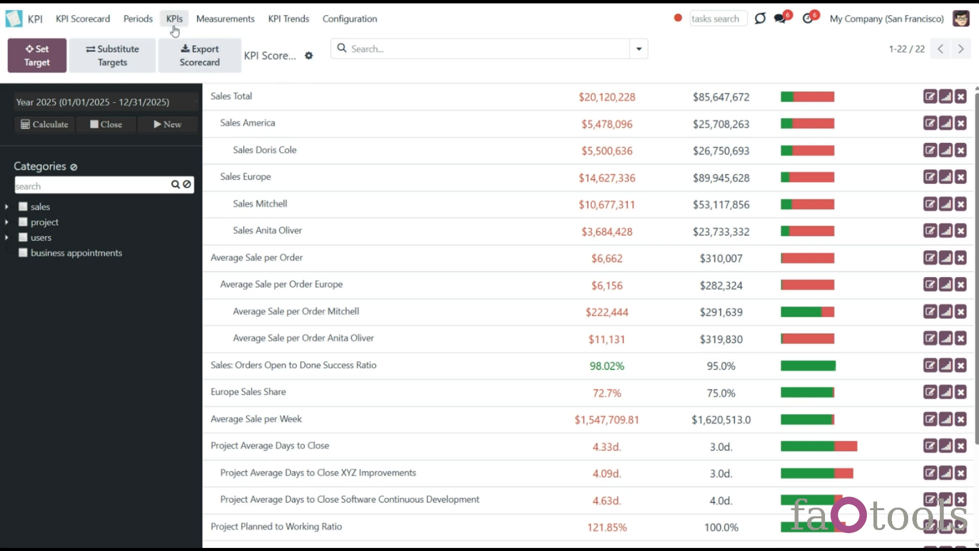
Step: Open the KPI list and step through the KPI formulas from Sales Total to Project Average Days to Close
left_click(174, 20)
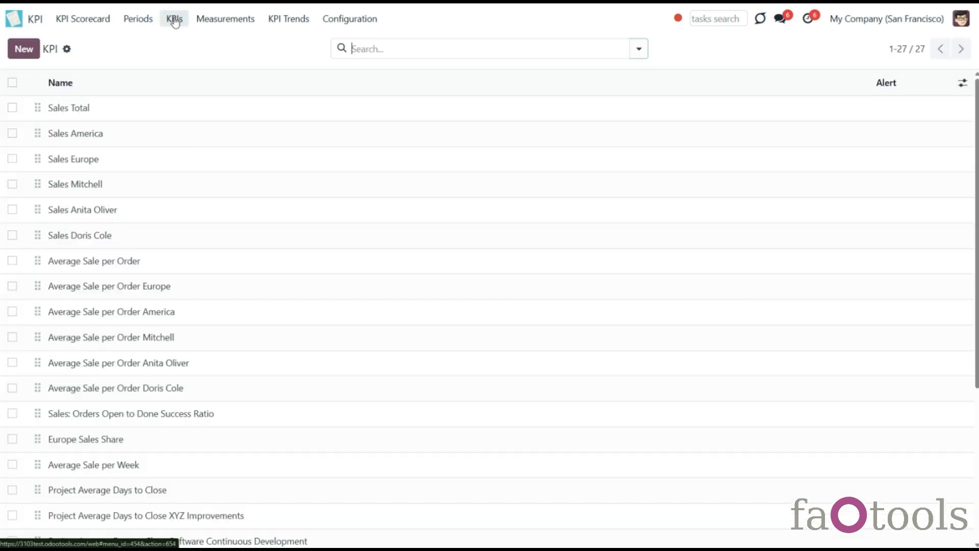
left_click(173, 113)
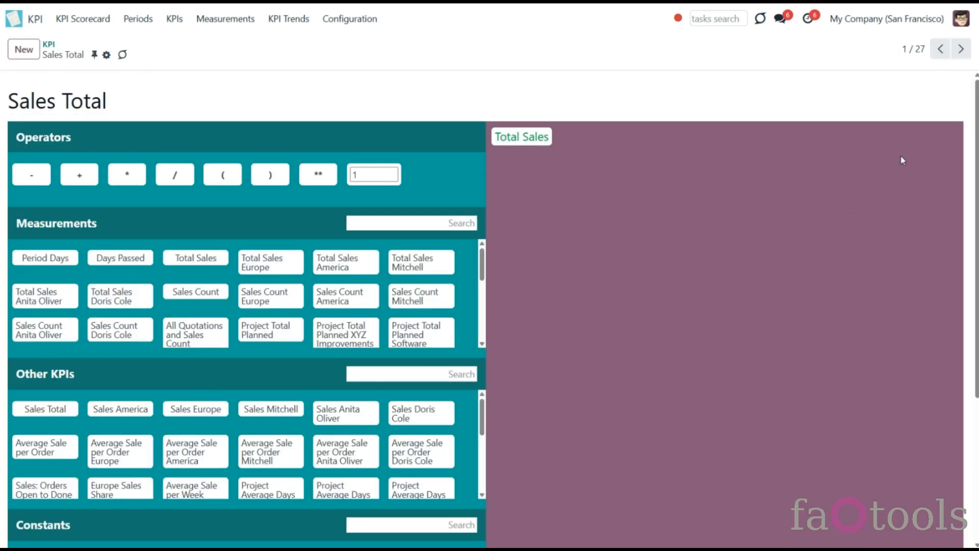
left_click(961, 49)
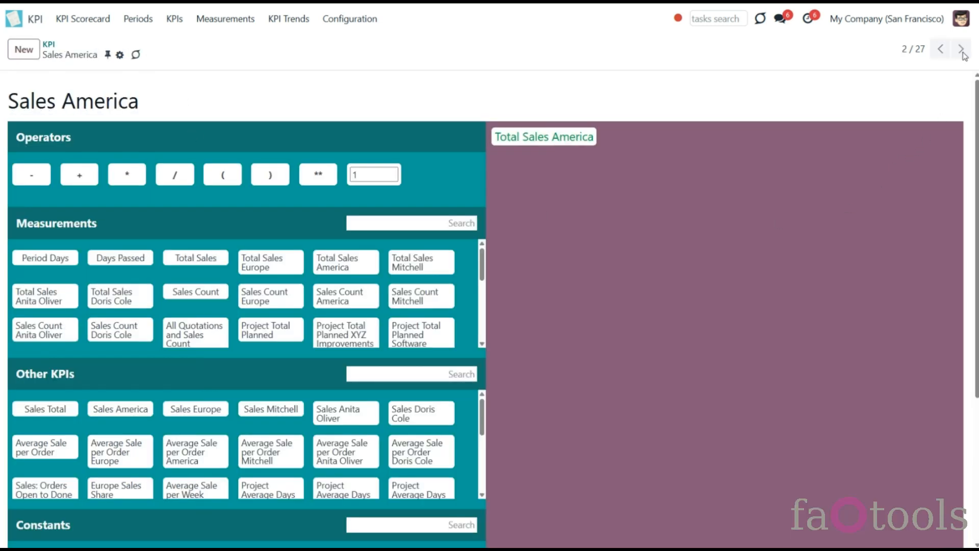
left_click(962, 51)
left_click(961, 51)
left_click(961, 51)
left_click(961, 51)
left_click(962, 51)
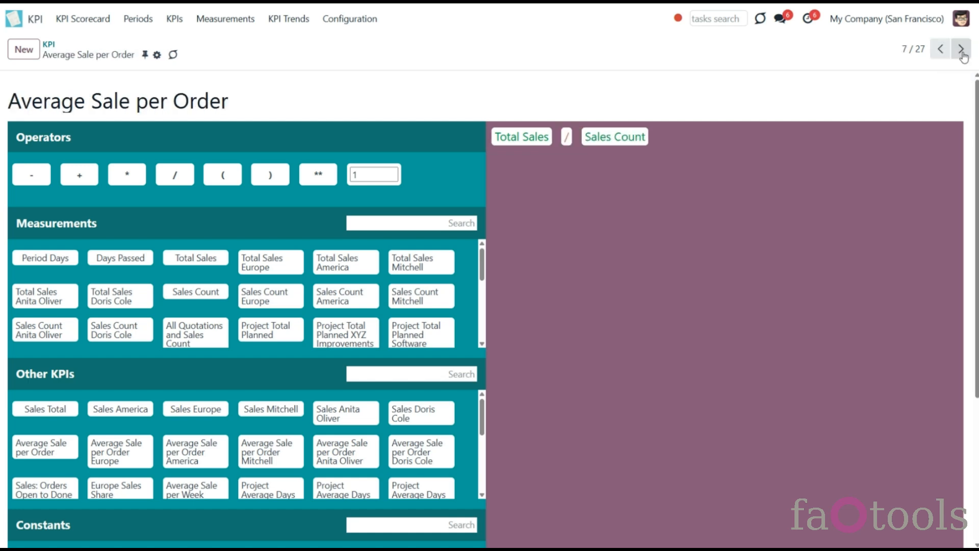
left_click(962, 51)
left_click(961, 51)
left_click(962, 51)
left_click(961, 51)
left_click(962, 51)
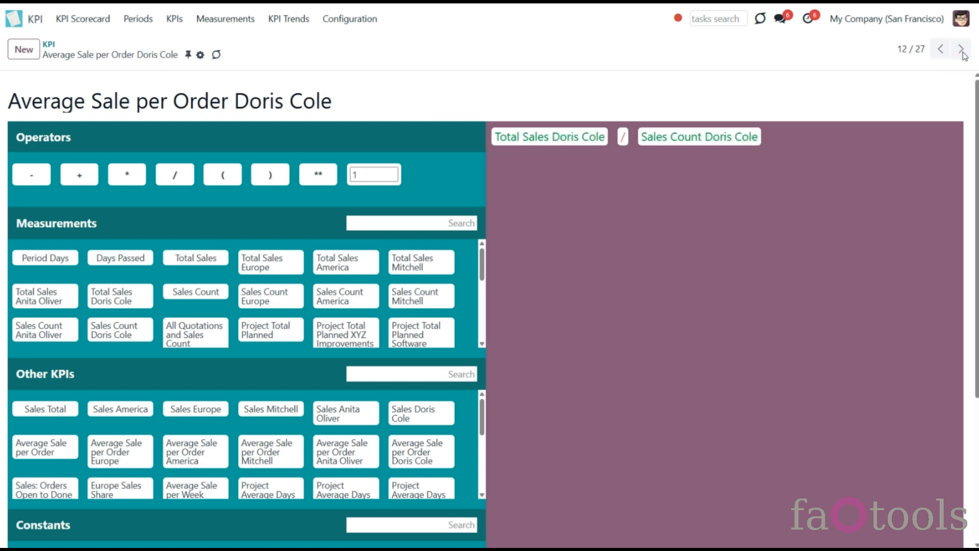
left_click(961, 51)
left_click(962, 51)
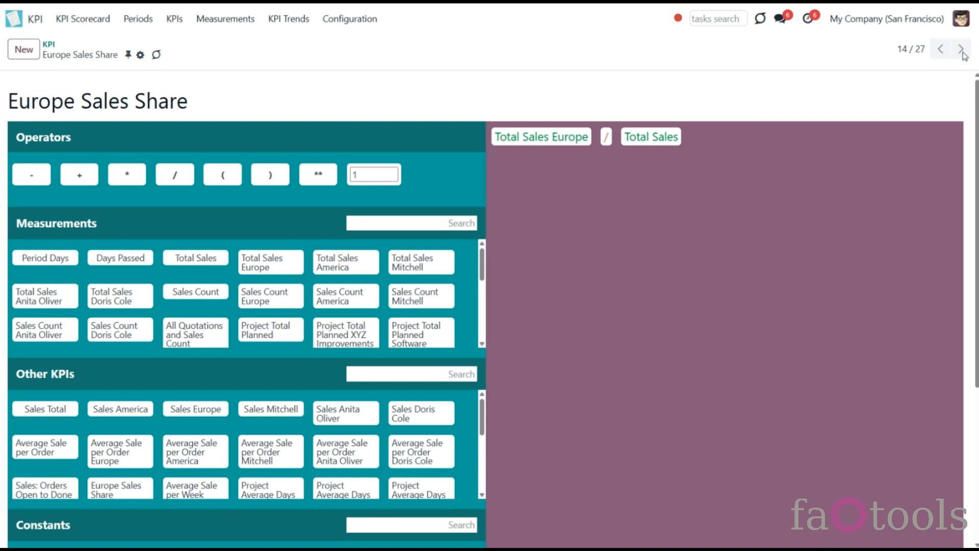
left_click(962, 51)
left_click(962, 52)
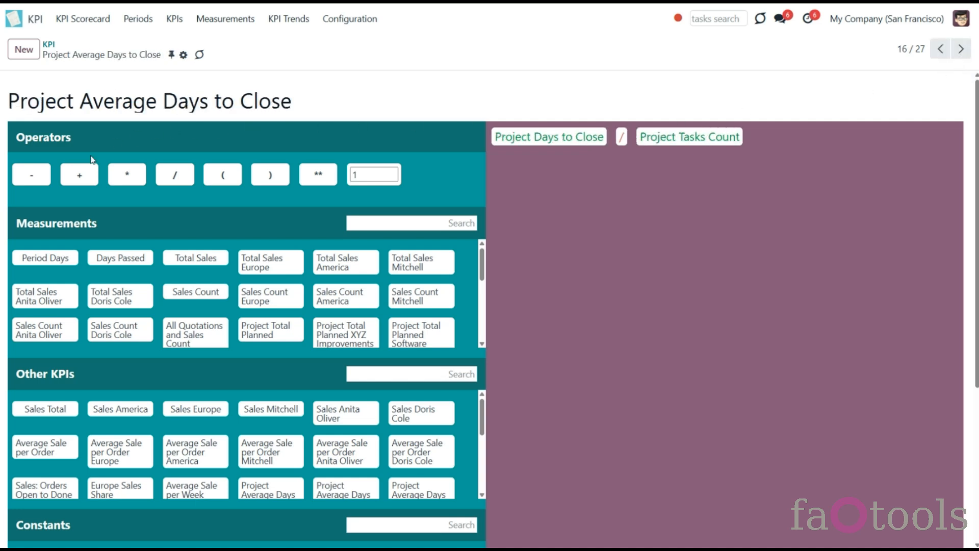
Step: Scroll through the formula editor's Other KPIs, Constants and settings sections of Project Average Days to Close
scroll(204, 408, "down", 3)
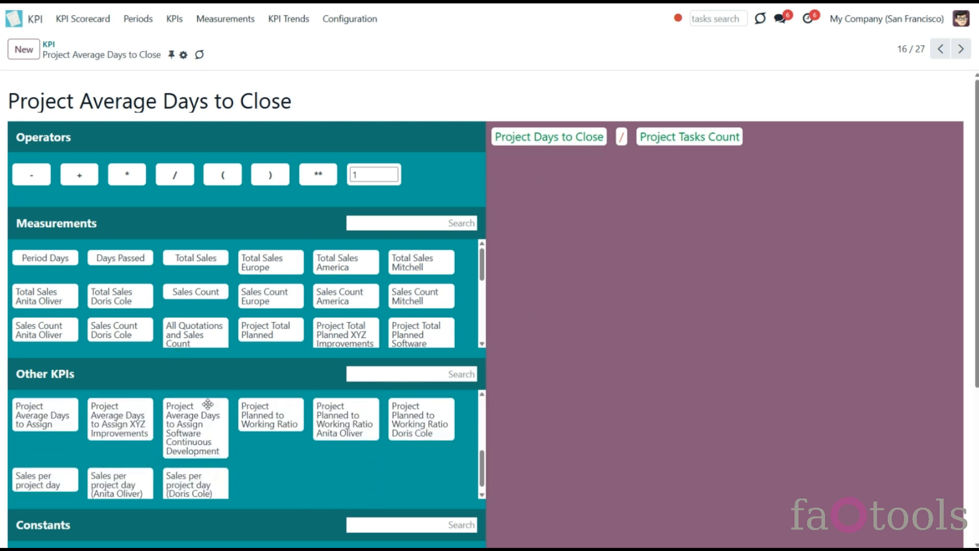
scroll(307, 523, "down", 5)
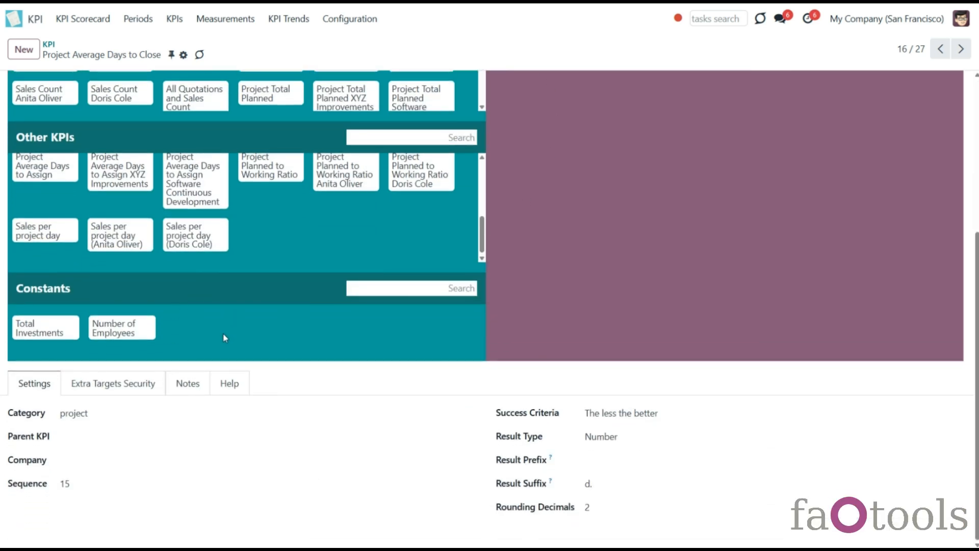
scroll(224, 338, "up", 2)
scroll(396, 354, "up", 1)
scroll(578, 353, "up", 3)
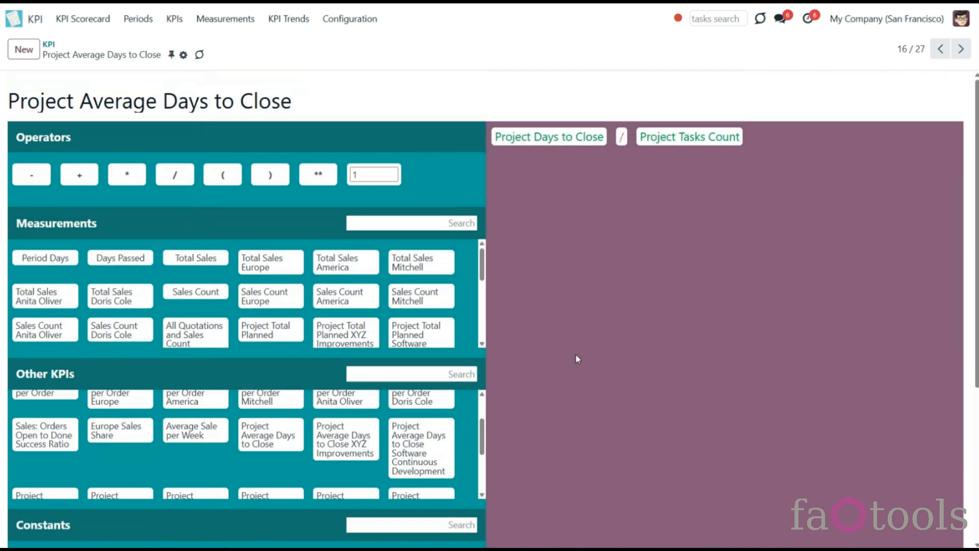
Step: Open the Basic Measurements list and view the [purchase] The Number of Purchases measurement
left_click(250, 18)
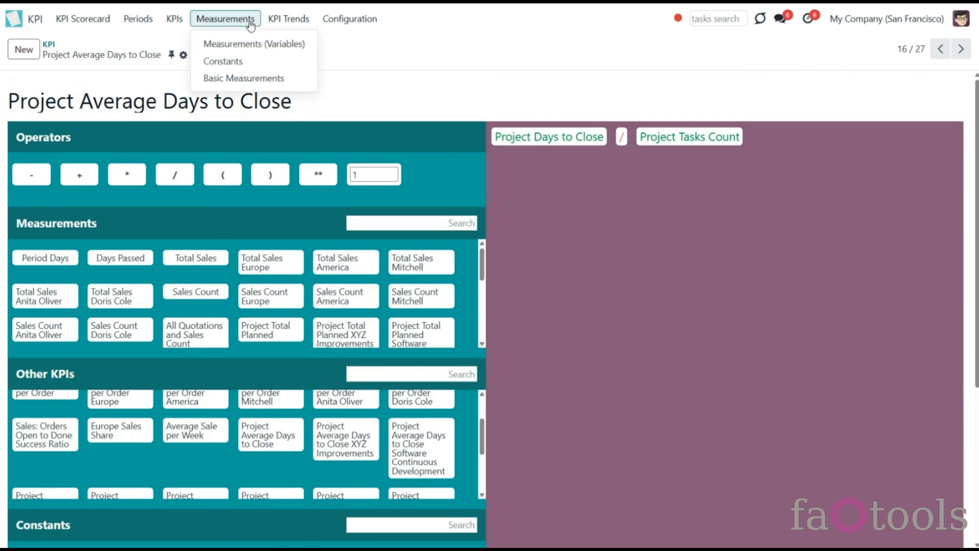
left_click(269, 79)
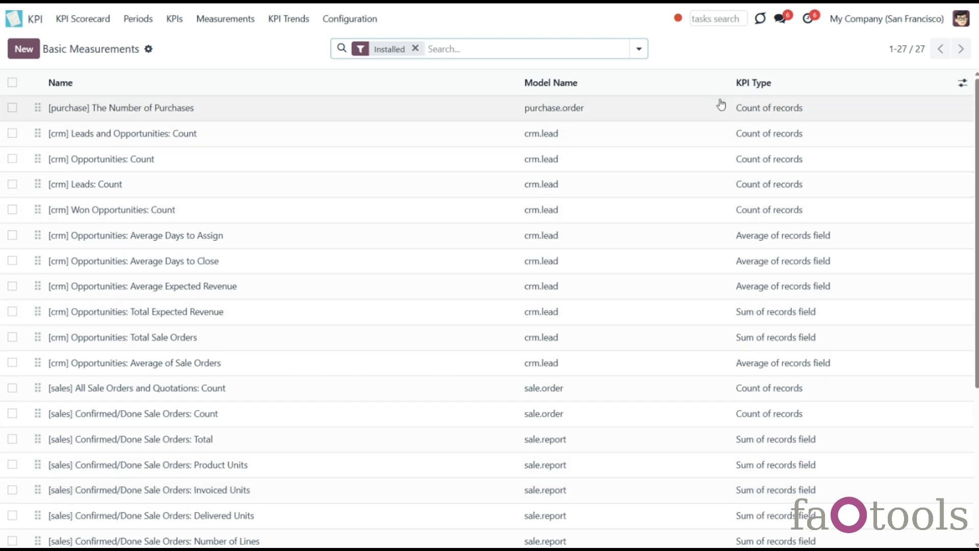
left_click(258, 108)
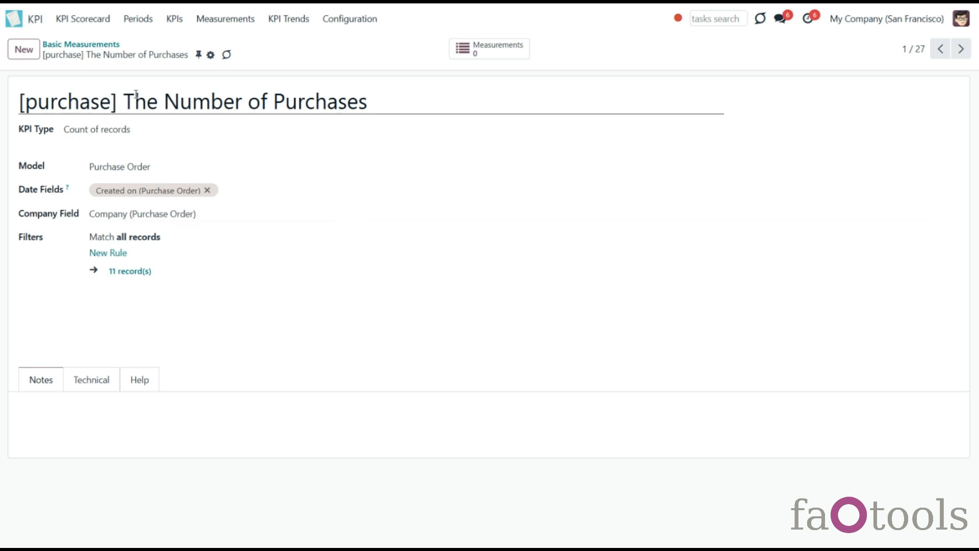
Step: Go back to Basic Measurements and open [sales] Confirmed/Done Sale Orders: Count
left_click(226, 22)
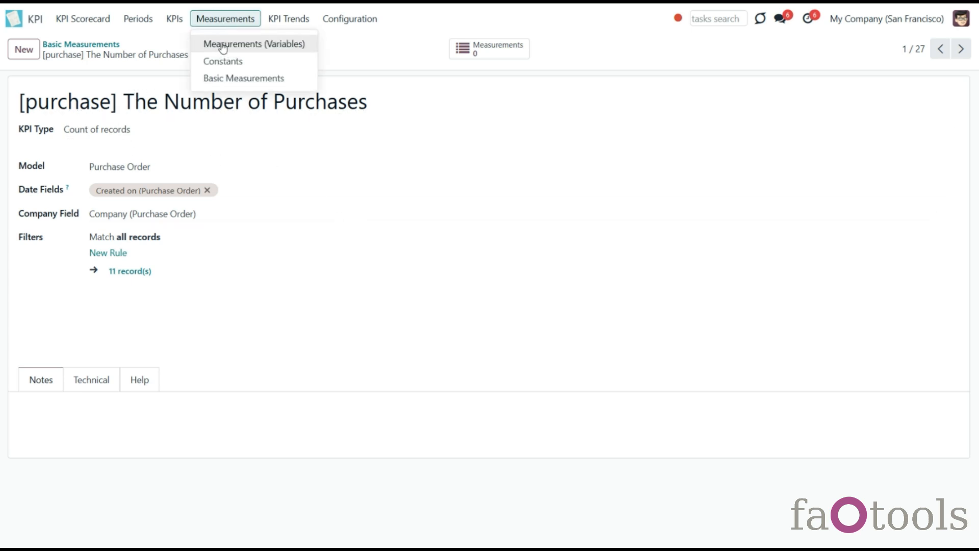
left_click(145, 81)
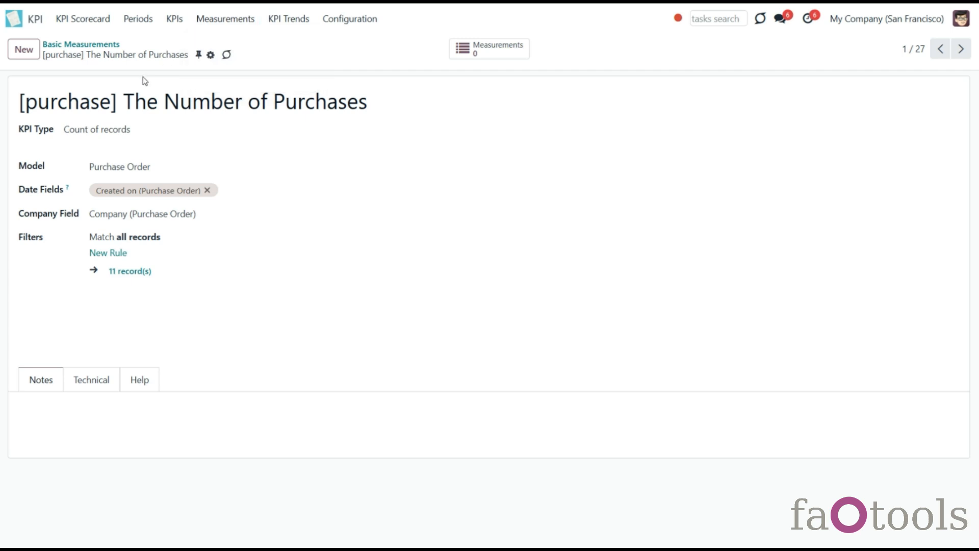
left_click(106, 46)
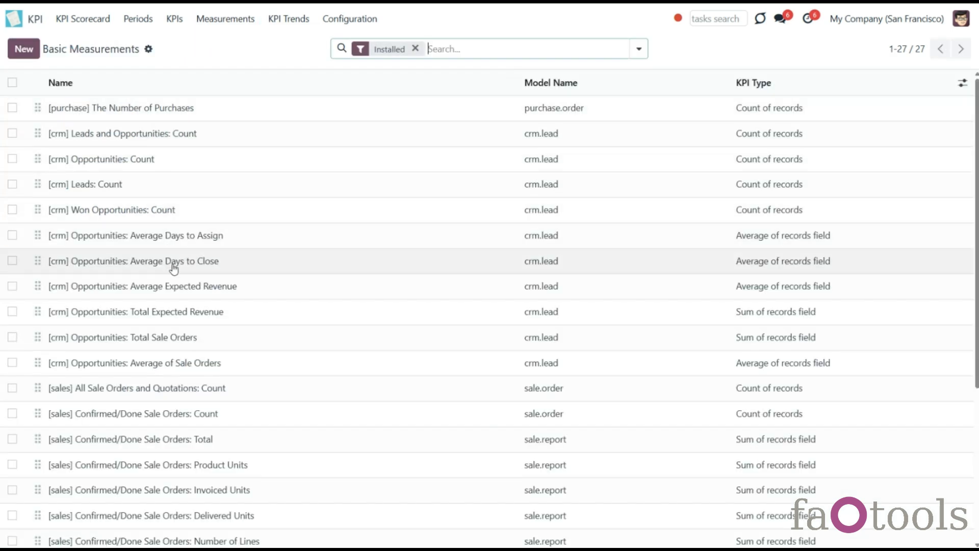
left_click(230, 414)
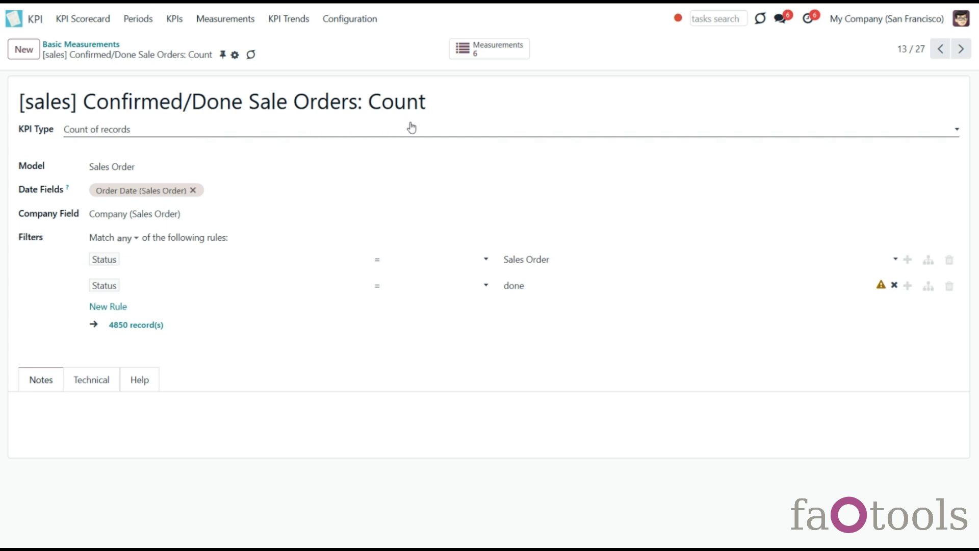
Step: Open the measurement variables linked to this basic measurement and step through each one's extra filters
left_click(490, 53)
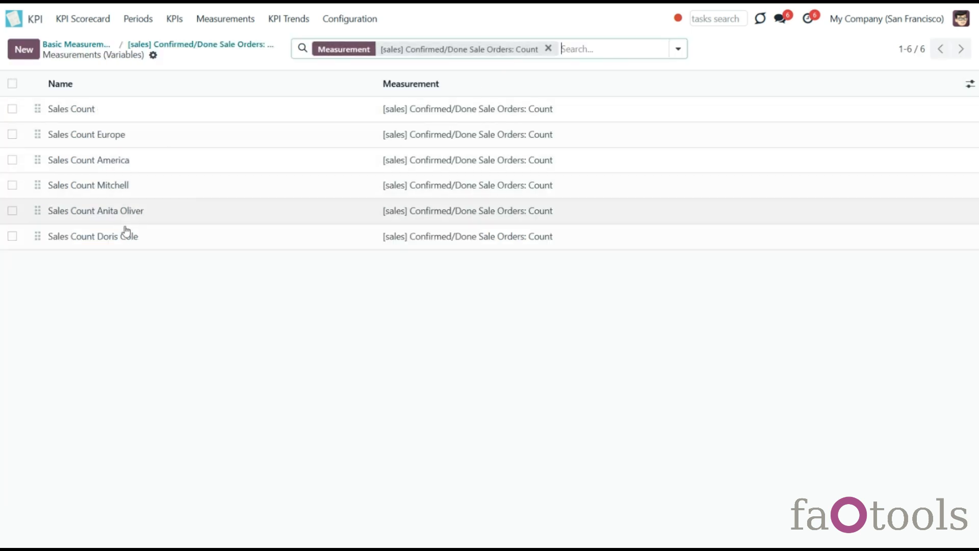
left_click(233, 115)
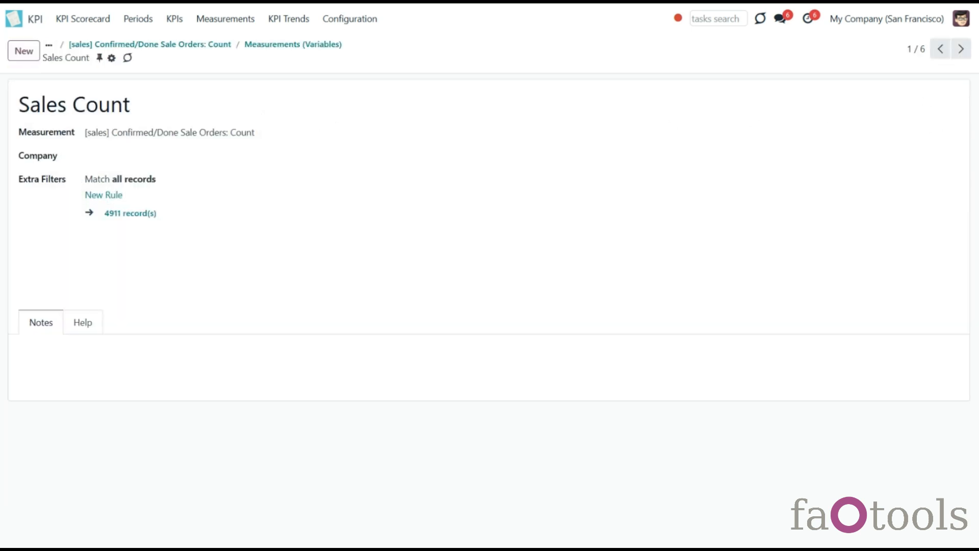
left_click(961, 49)
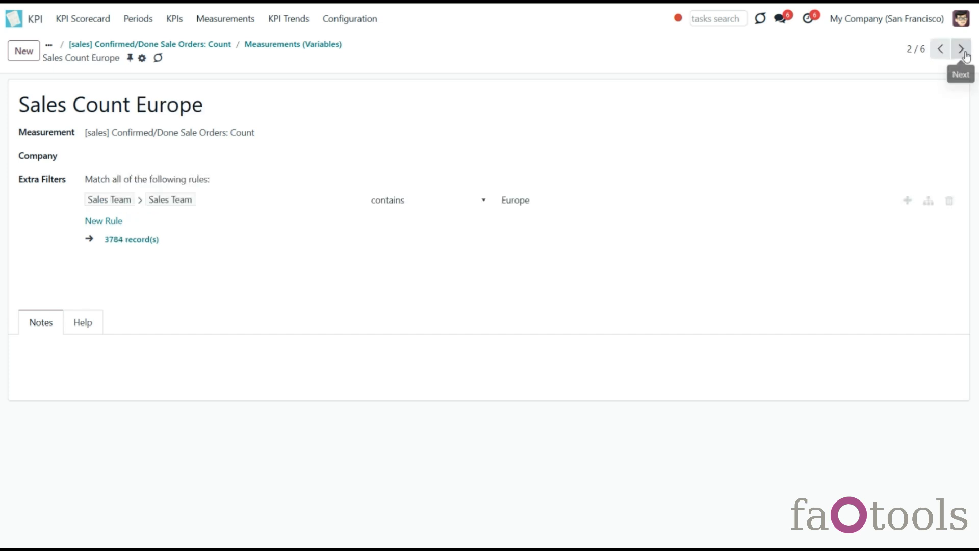
left_click(961, 49)
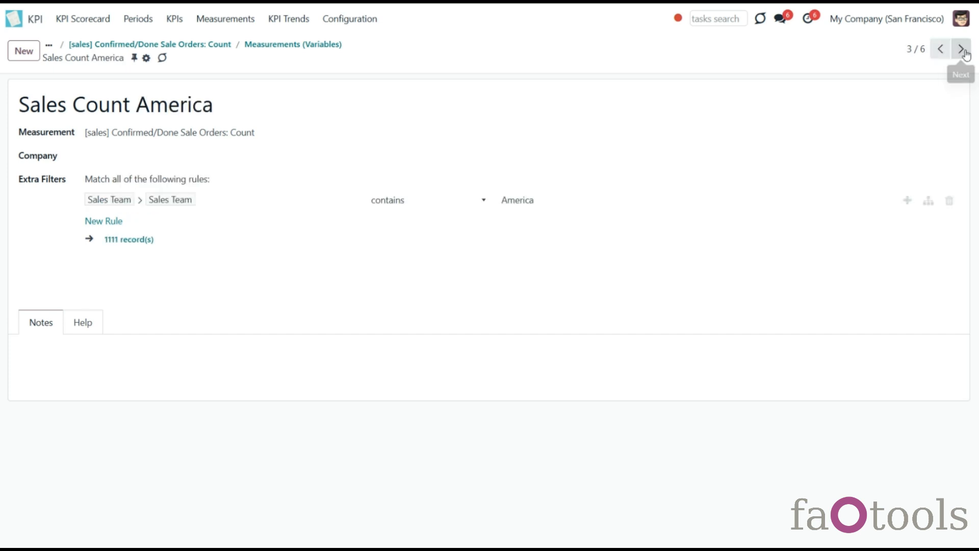
left_click(961, 50)
left_click(961, 49)
left_click(962, 51)
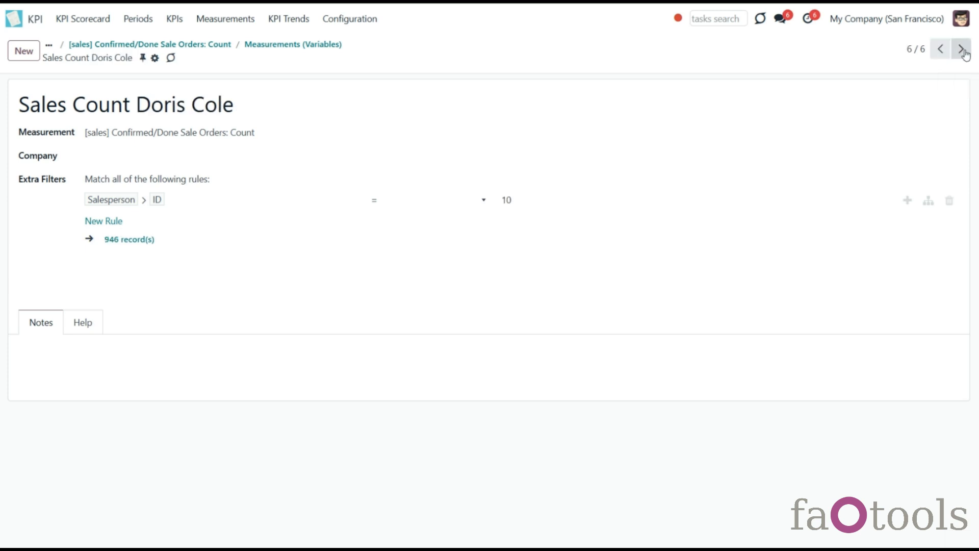
Step: Return to the basic measurement and open the Constants list
left_click(149, 46)
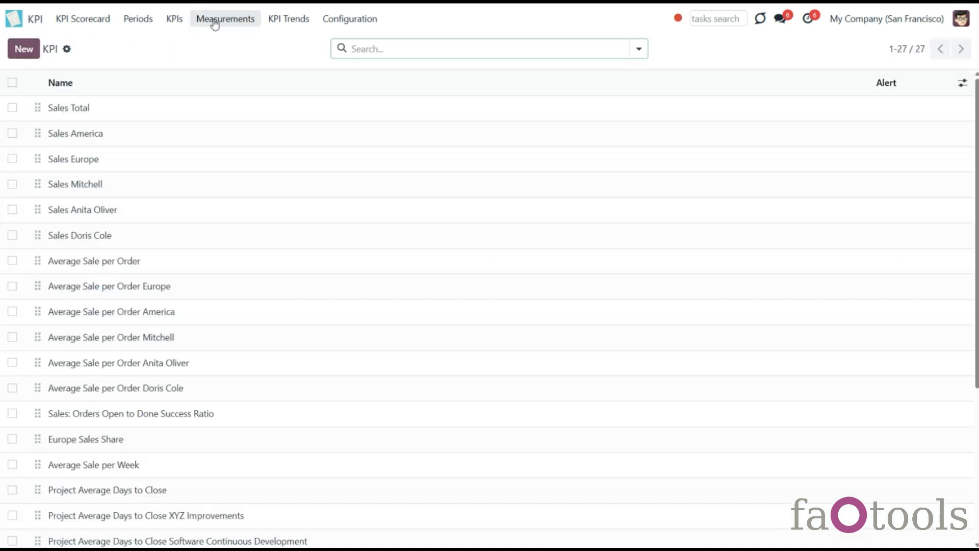
left_click(214, 21)
left_click(221, 59)
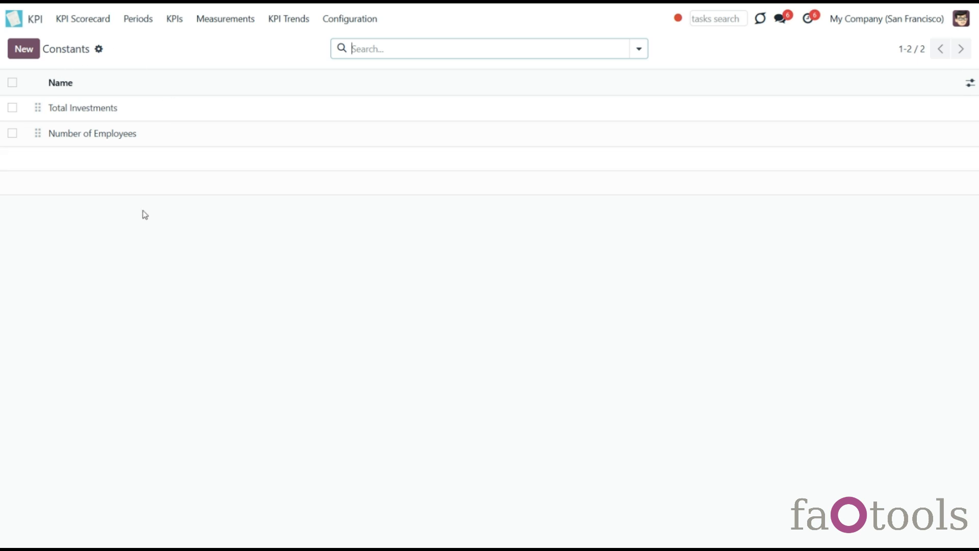
Step: Open the Total Investments constant and step on to the Number of Employees constant
left_click(139, 119)
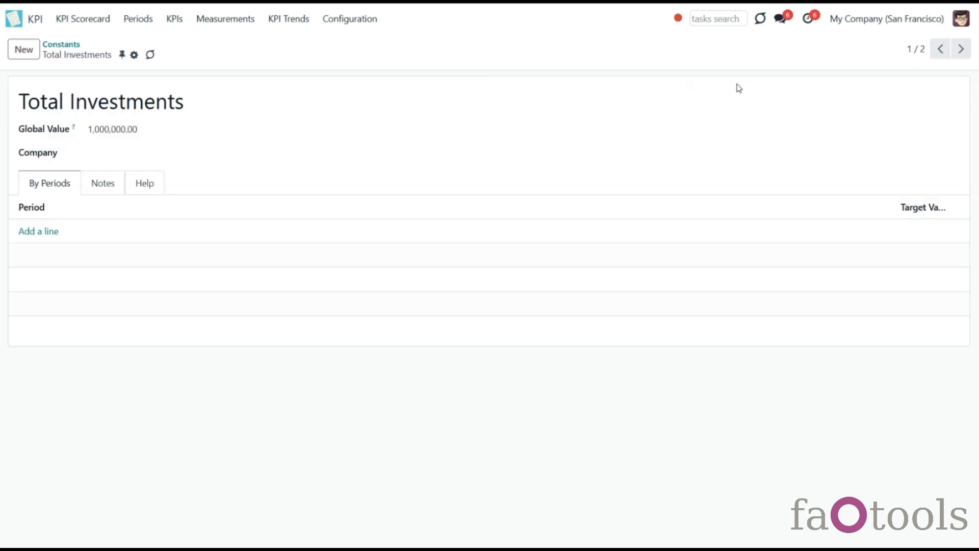
left_click(961, 49)
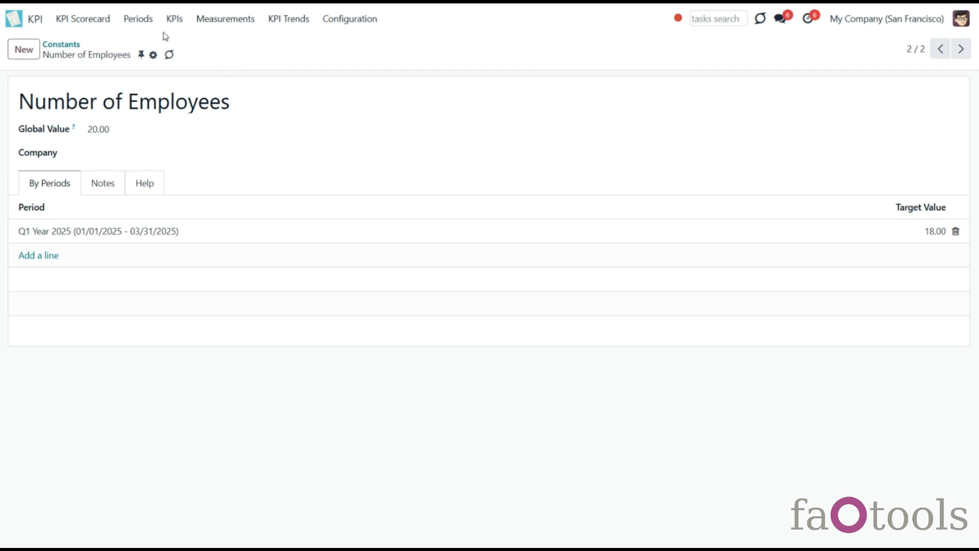
Step: Open the Periods list and remove the Open filter to show all periods
left_click(138, 19)
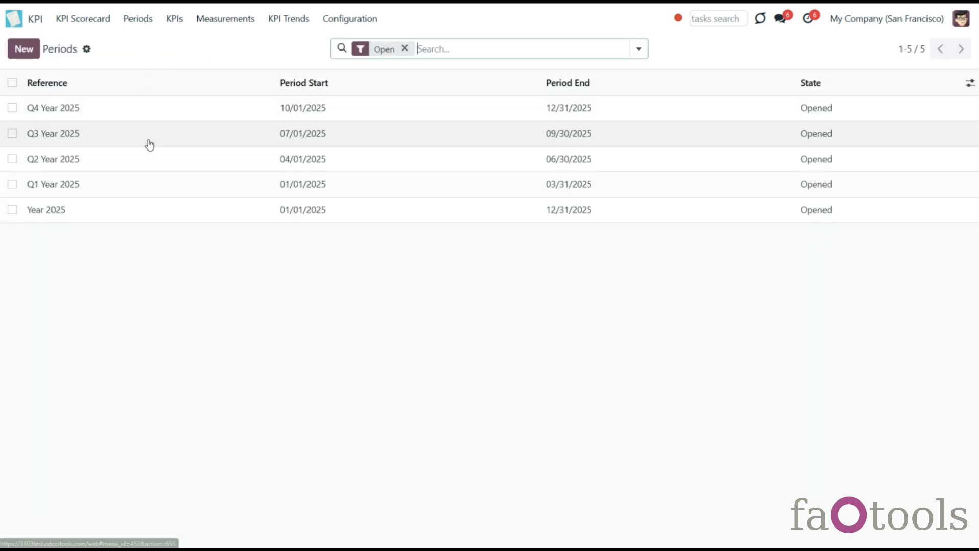
left_click(405, 48)
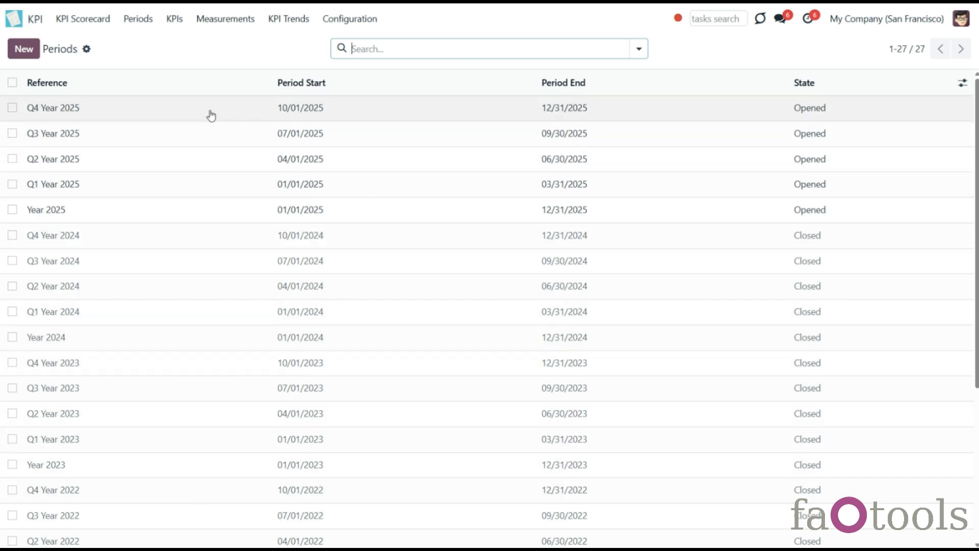
Step: Open the KPI Scorecard and switch its period to Q1 Year 2025
left_click(93, 23)
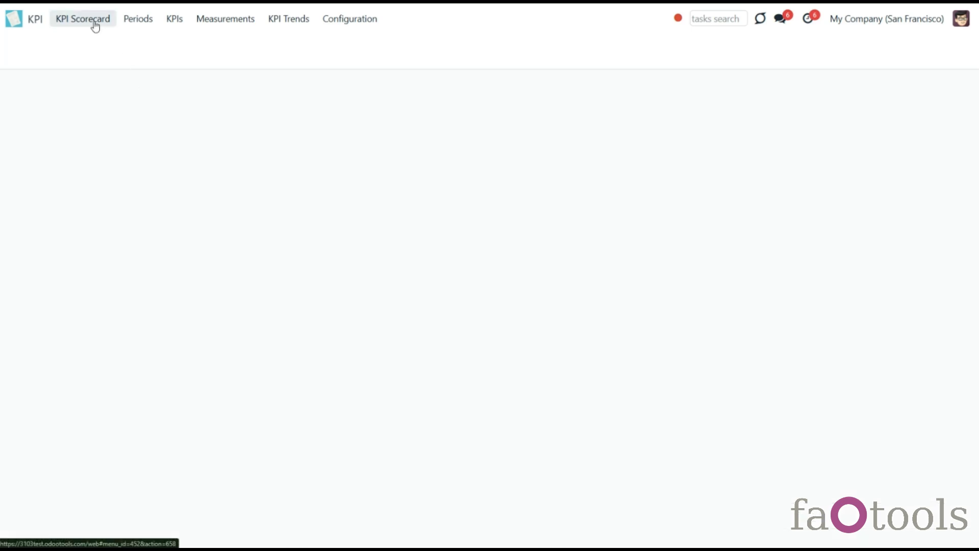
left_click(77, 102)
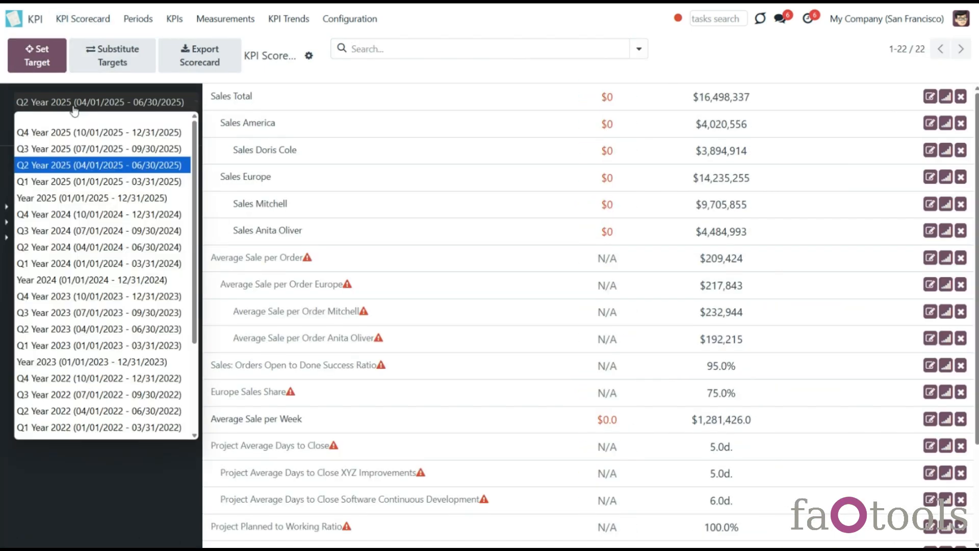
left_click(79, 182)
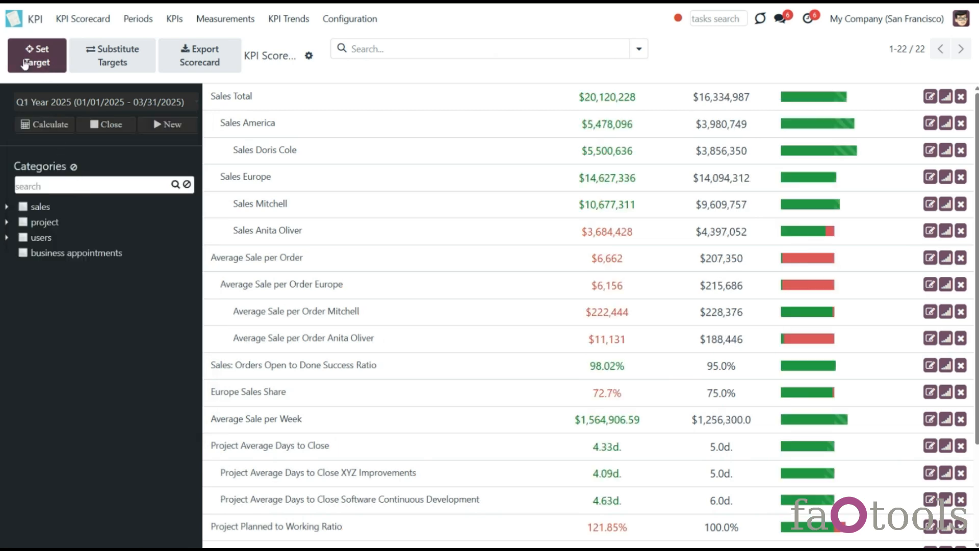
left_click(42, 56)
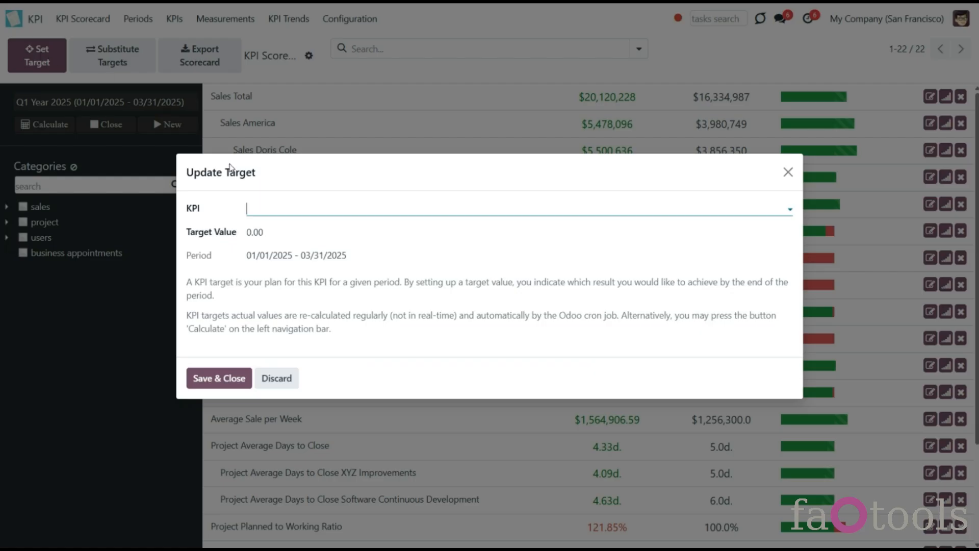
left_click(279, 208)
left_click(290, 233)
left_click(277, 378)
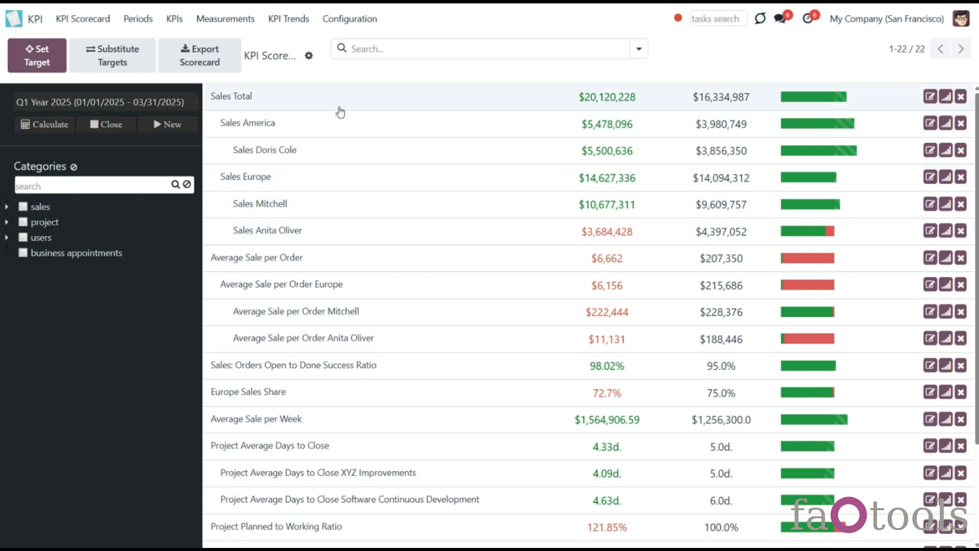
Step: Open the KPI configuration settings
left_click(347, 19)
left_click(361, 62)
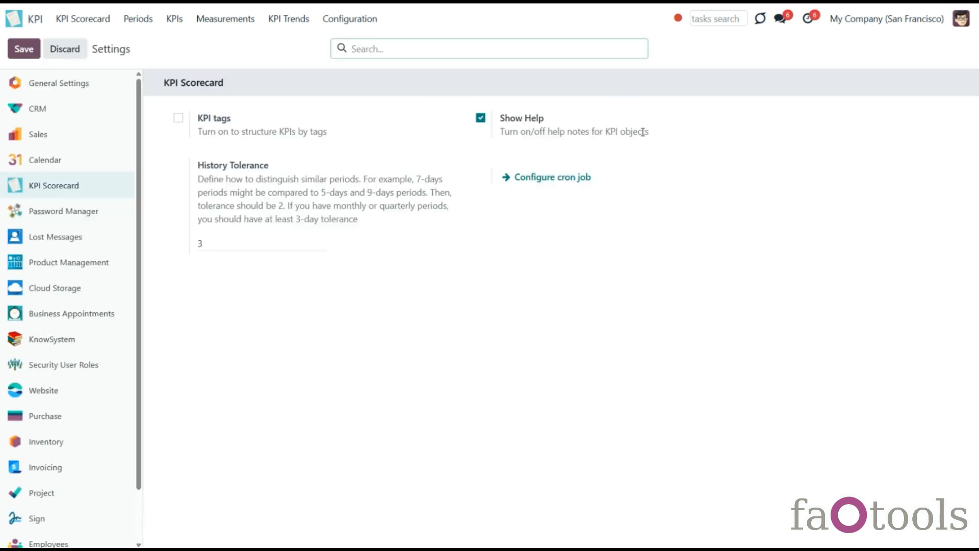
Step: Open the [purchase] The Number of Purchases basic measurement and read its help notes
left_click(237, 23)
left_click(241, 84)
left_click(239, 116)
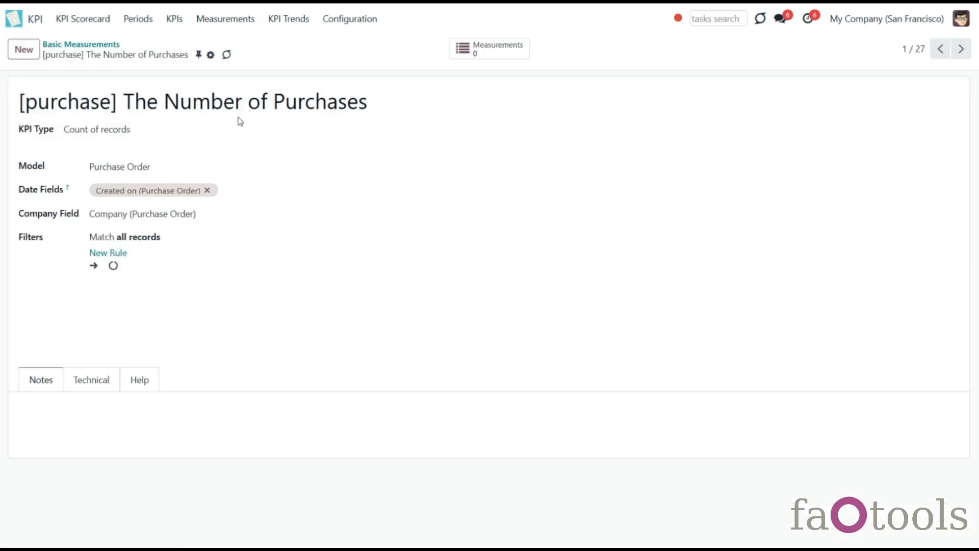
left_click(149, 378)
scroll(163, 408, "down", 5)
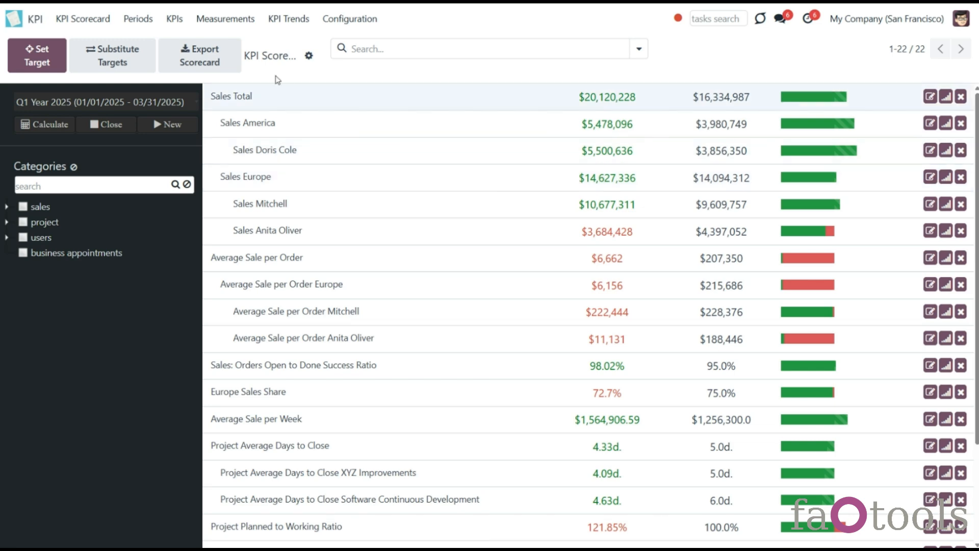
Step: Create a new basic measurement named "[sales] Confirmed/Done Sale Orders: Total" with KPI type Sum of records field
left_click(242, 22)
left_click(263, 78)
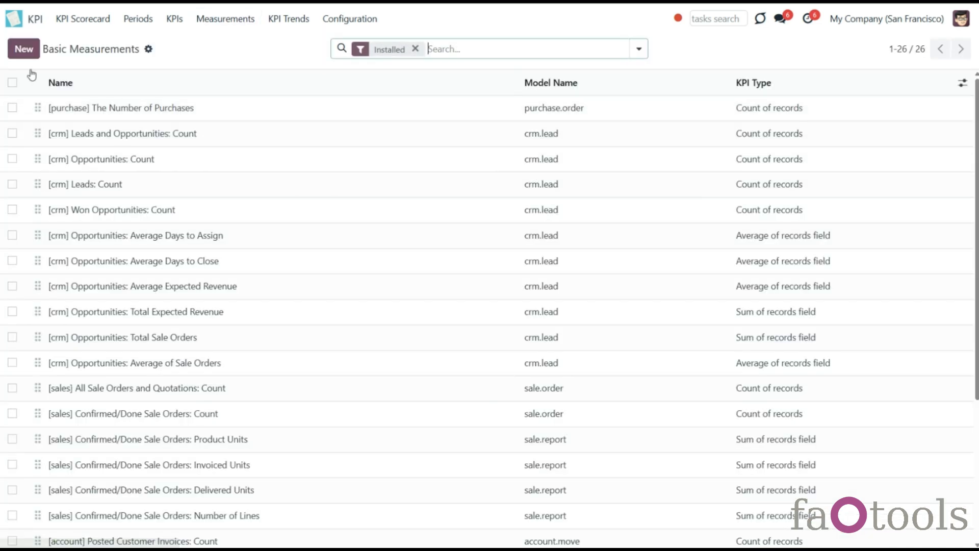
left_click(24, 46)
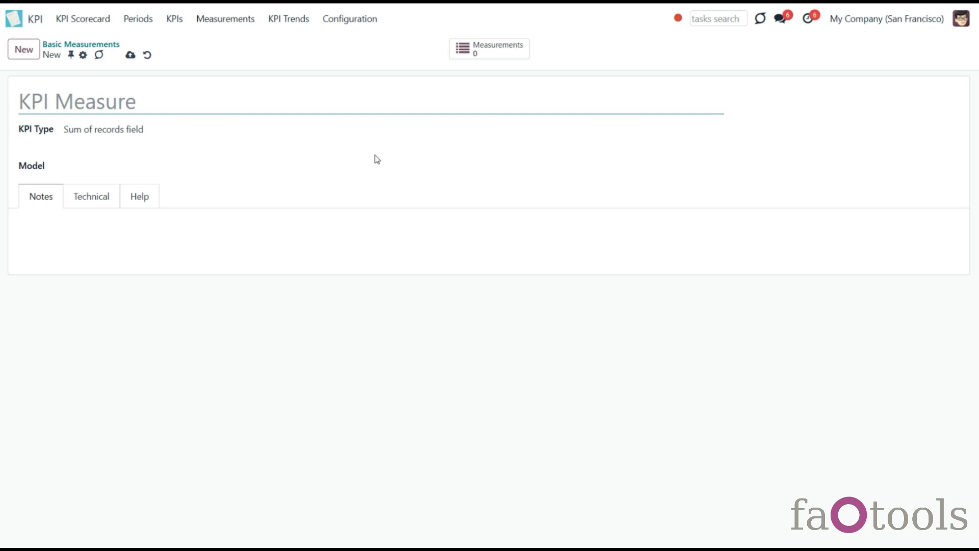
type("[sales] Confirmed/Done Sale Orders: Total")
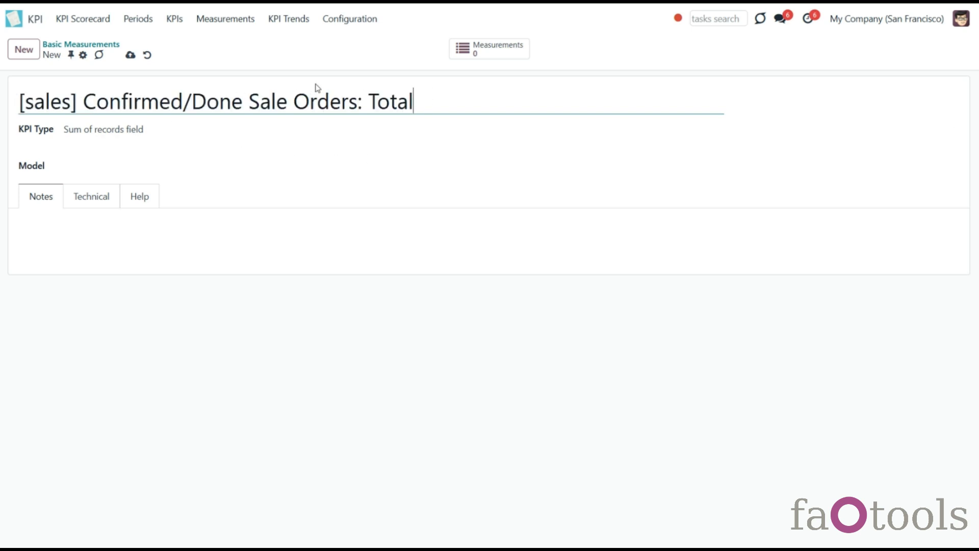
left_click_drag(77, 101, 16, 108)
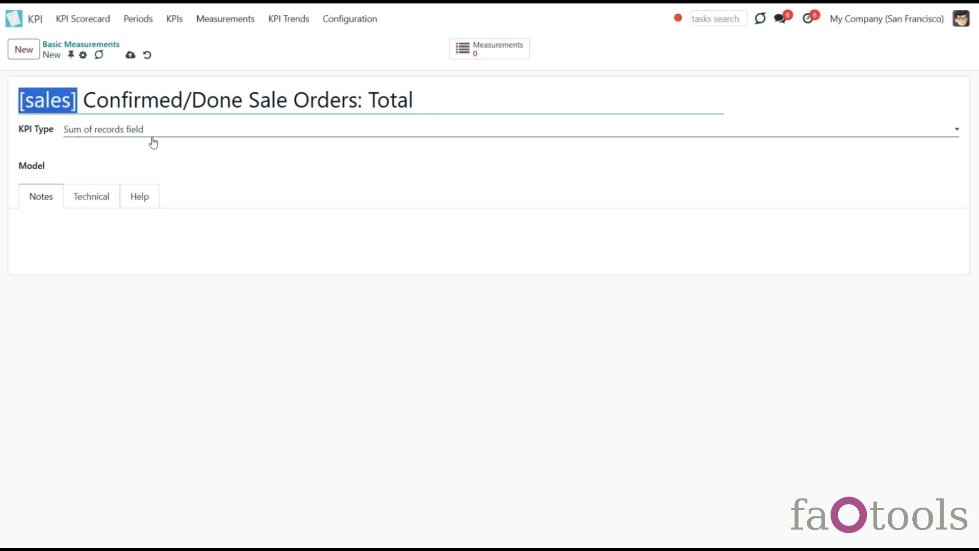
left_click(194, 104)
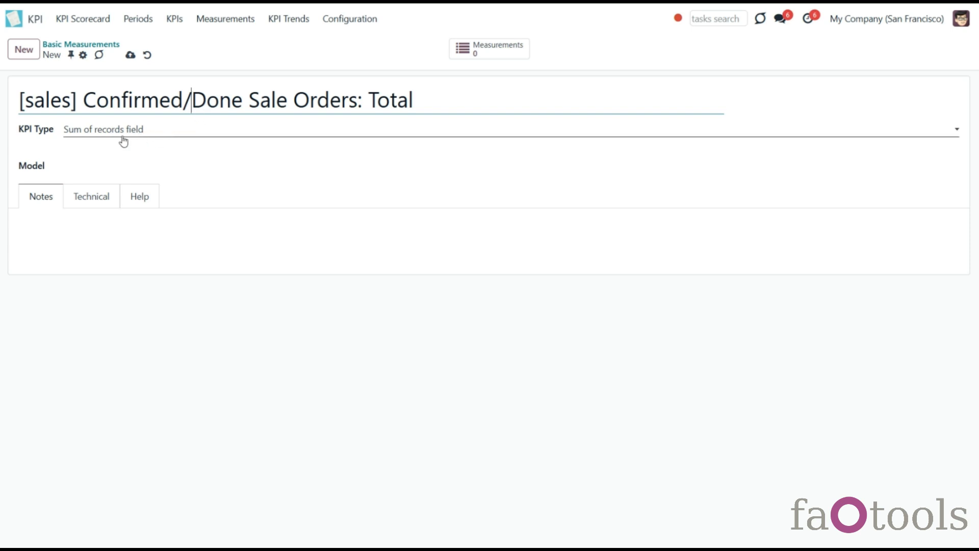
left_click(103, 130)
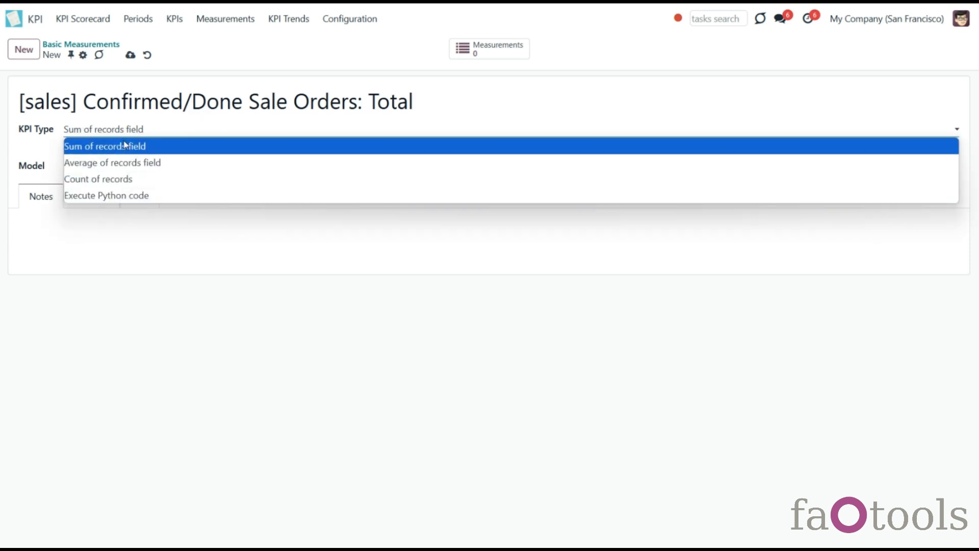
left_click(164, 131)
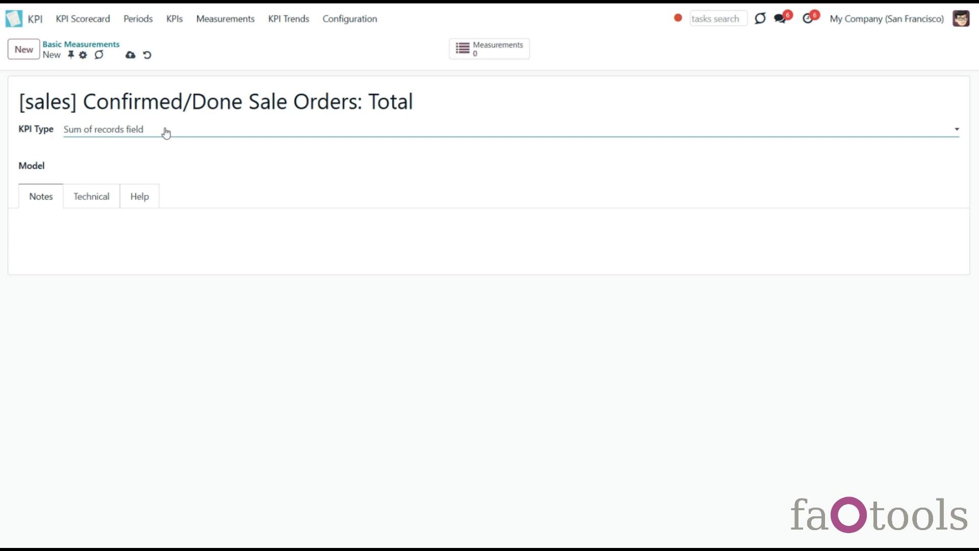
Step: Browse several existing basic measurements to compare their KPI types, models, measure fields and filters
left_click(146, 55)
left_click(180, 387)
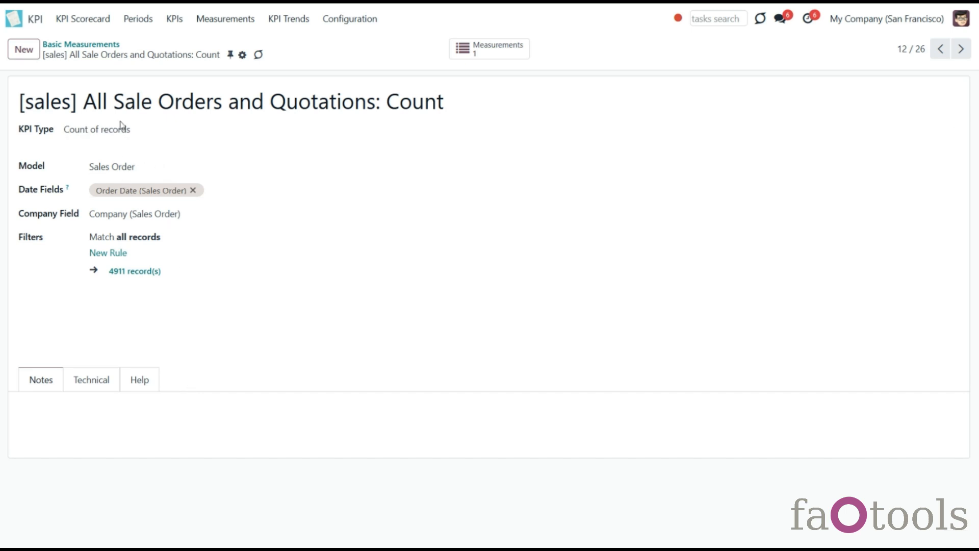
left_click(107, 47)
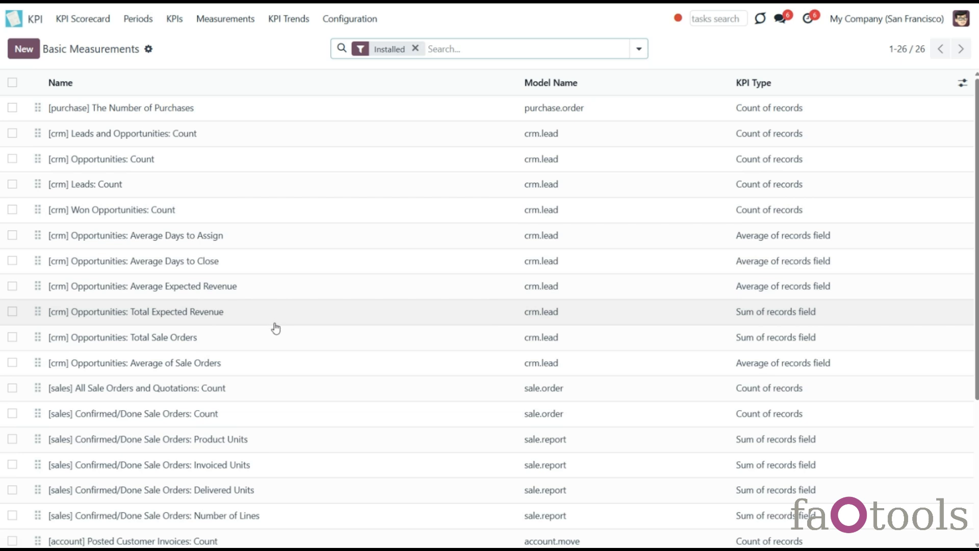
scroll(275, 328, "down", 5)
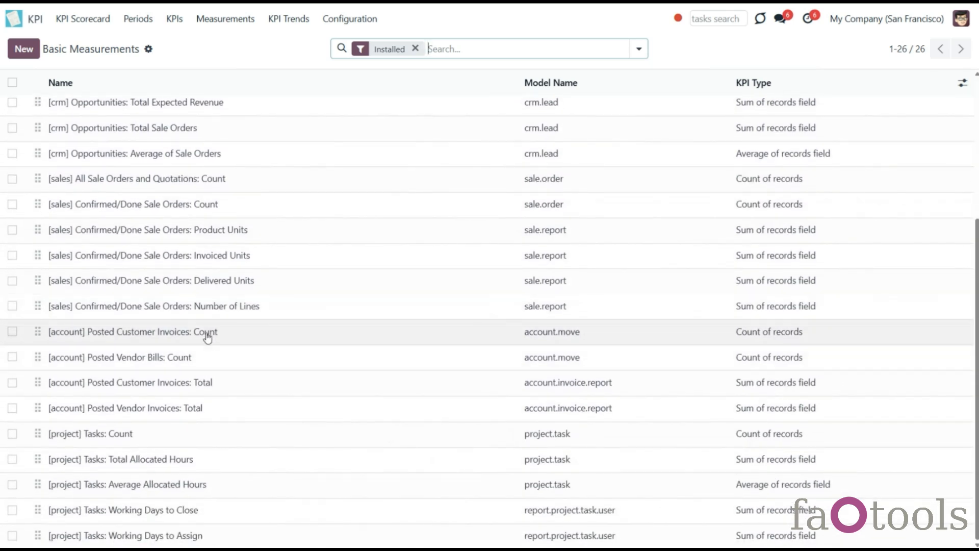
left_click(207, 335)
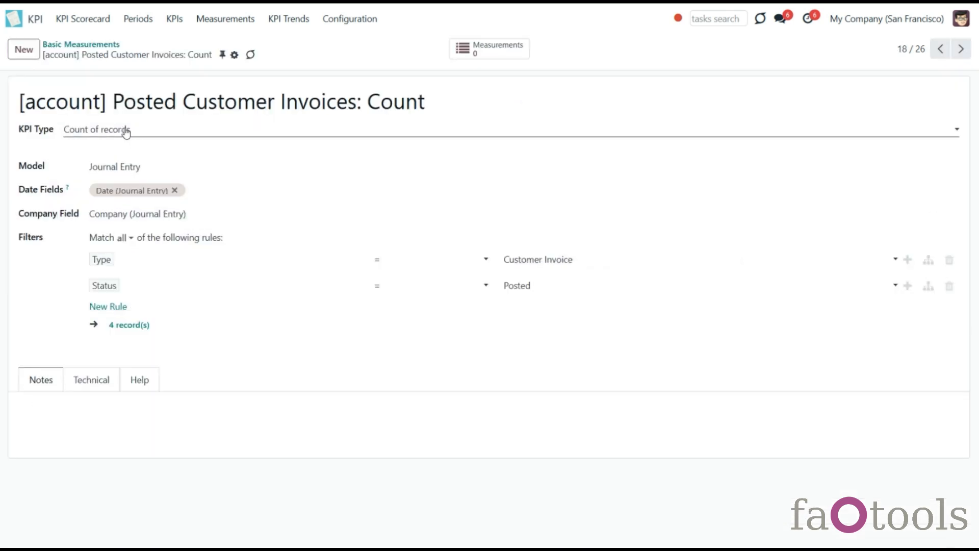
left_click(105, 44)
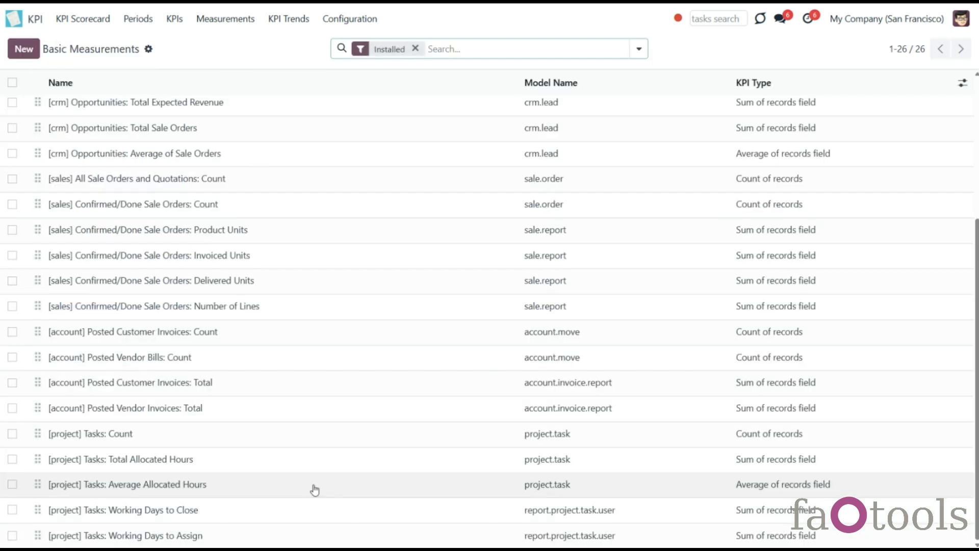
left_click(312, 487)
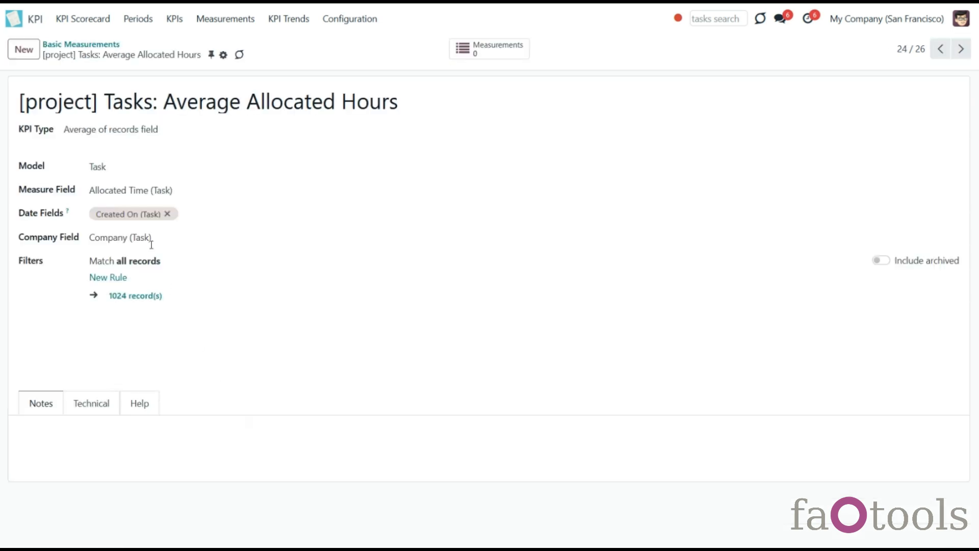
left_click(87, 49)
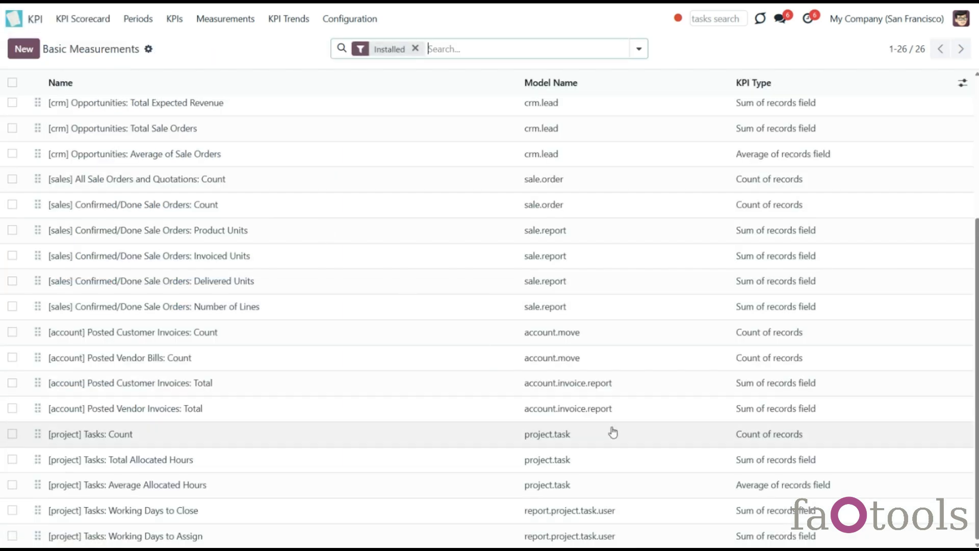
scroll(485, 367, "up", 4)
left_click(485, 365)
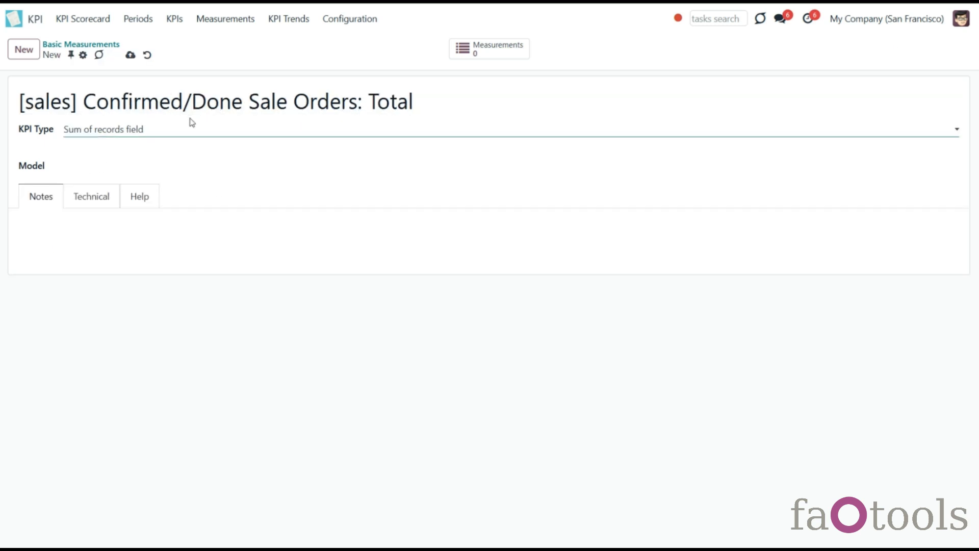
Step: Try the Execute Python code KPI type, then switch back to Sum of records field
left_click(190, 129)
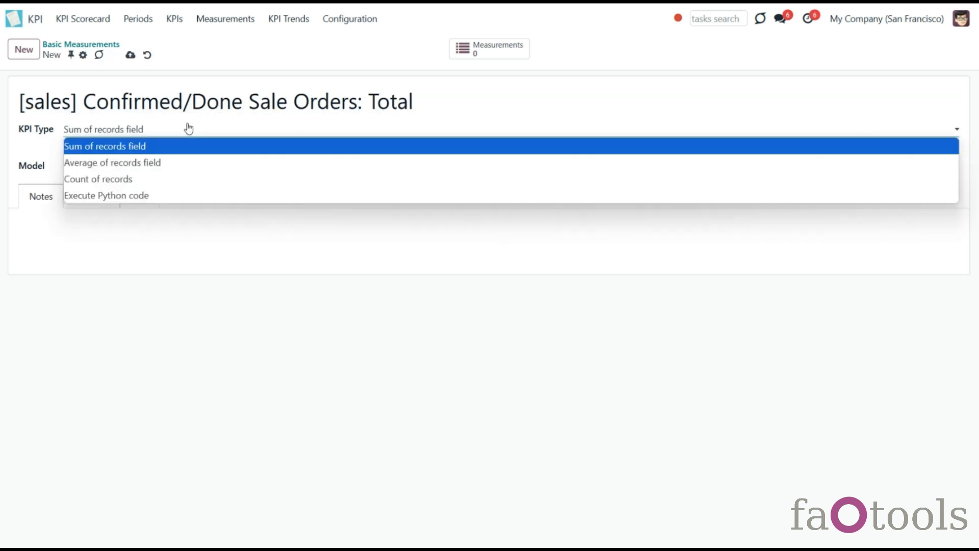
left_click(199, 194)
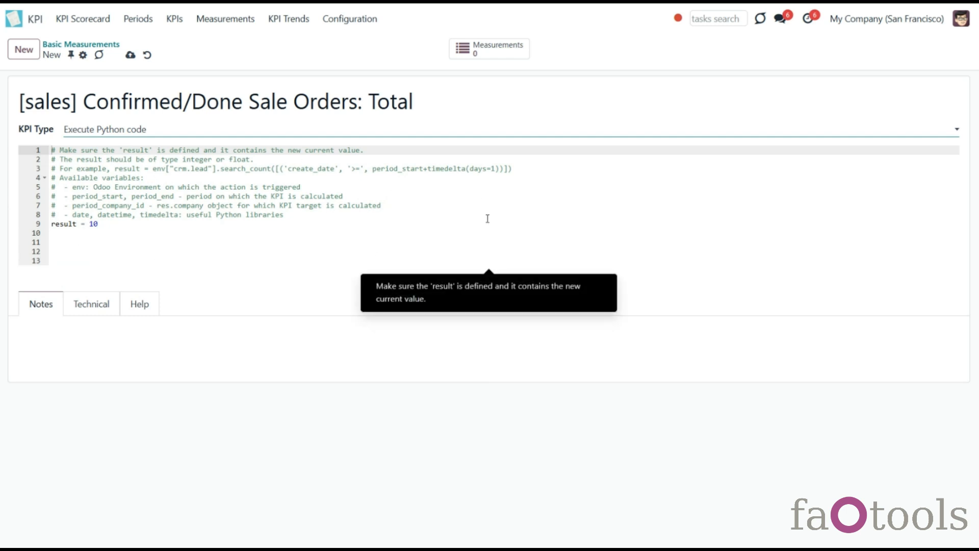
left_click(184, 131)
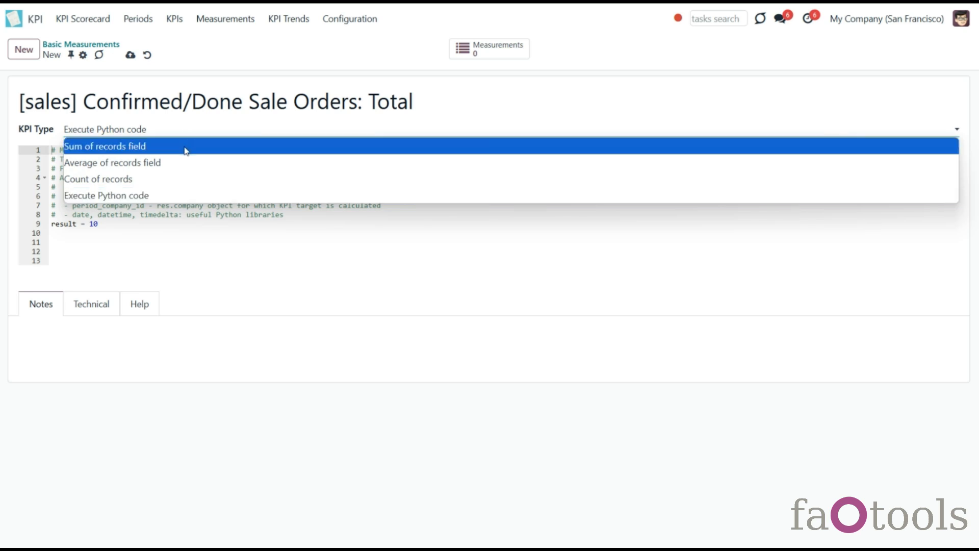
left_click(185, 148)
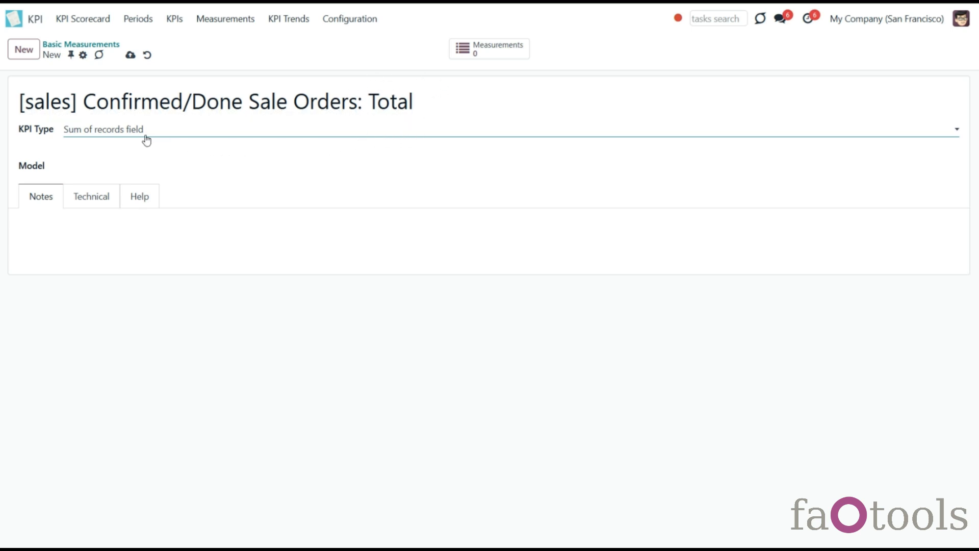
Step: Set the measurement's model to Sales Order
left_click(141, 164)
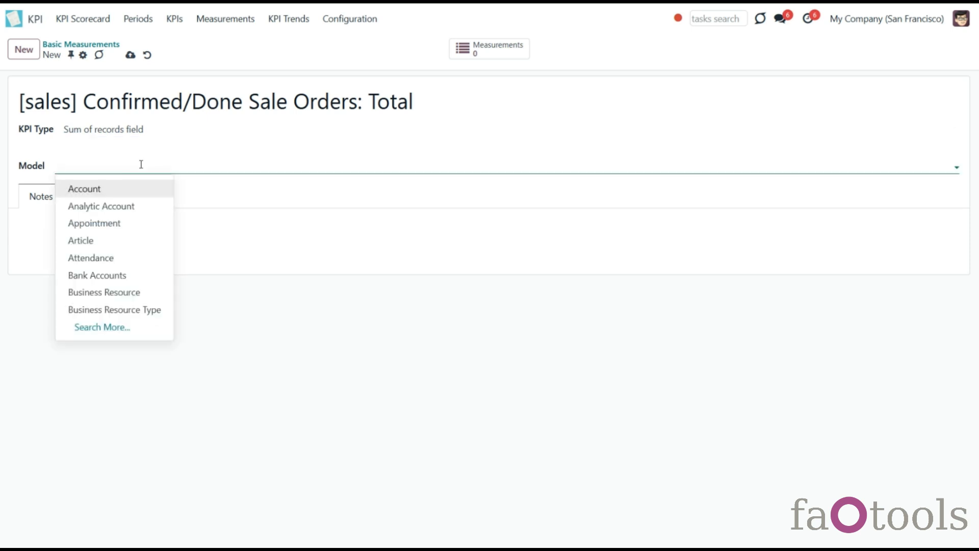
type("sa")
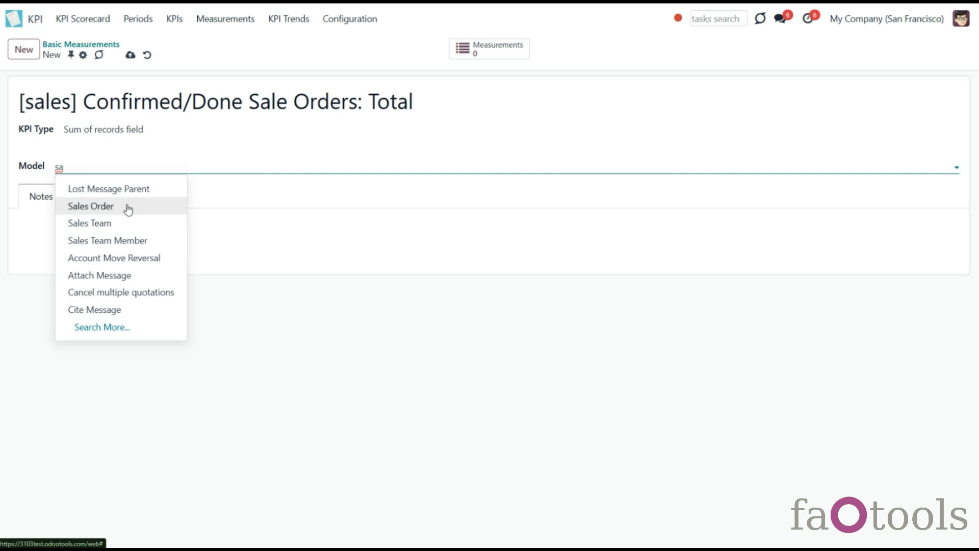
left_click(128, 207)
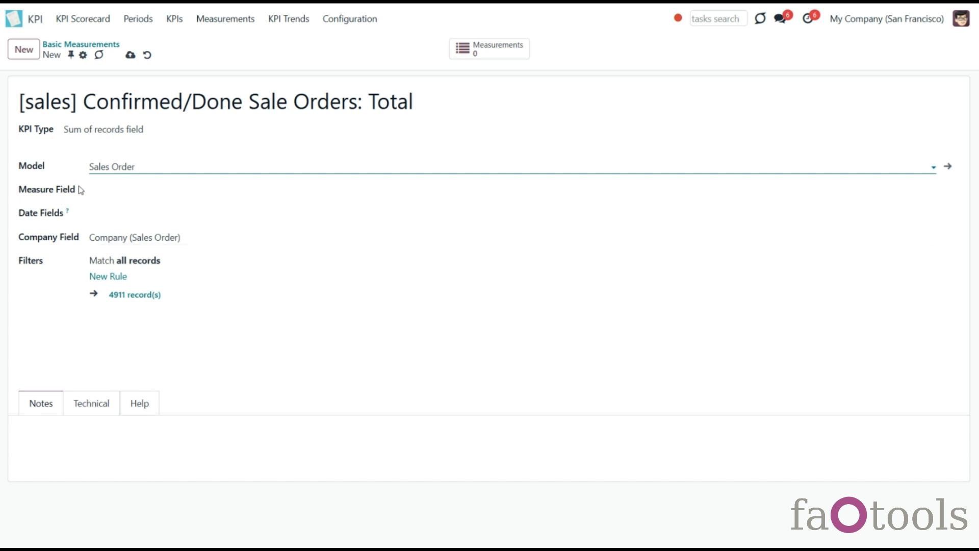
Step: Set the measure field to Total (Sales Order), keeping the KPI type as Sum of records field
left_click(107, 190)
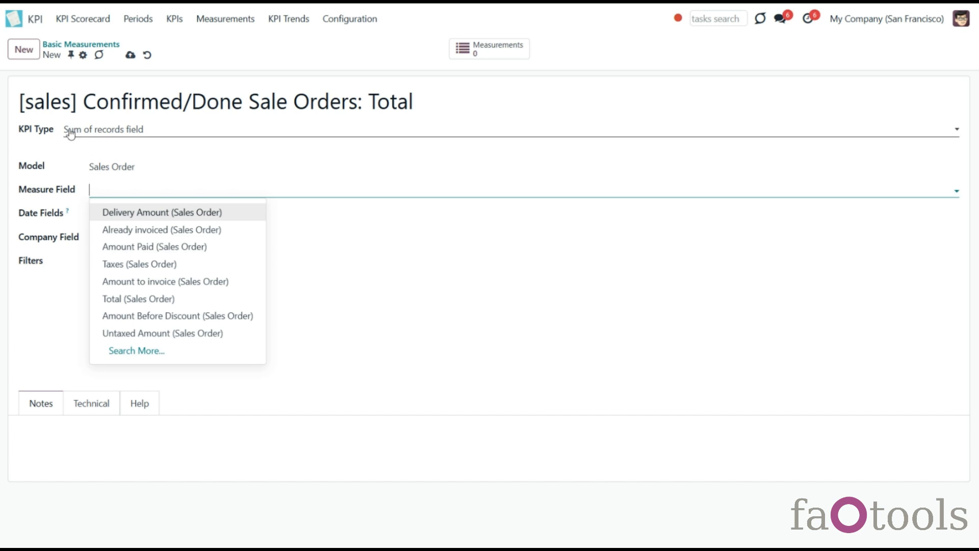
left_click(98, 134)
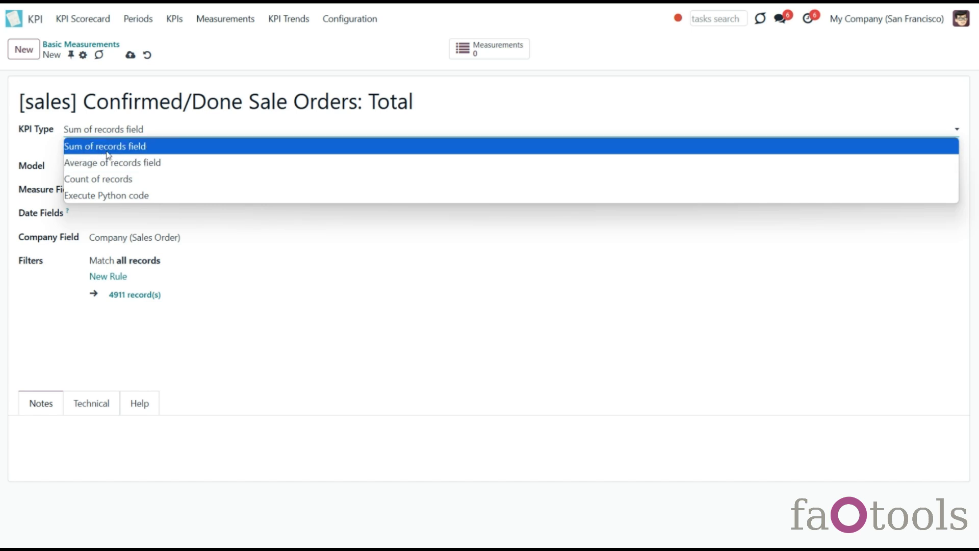
left_click(52, 179)
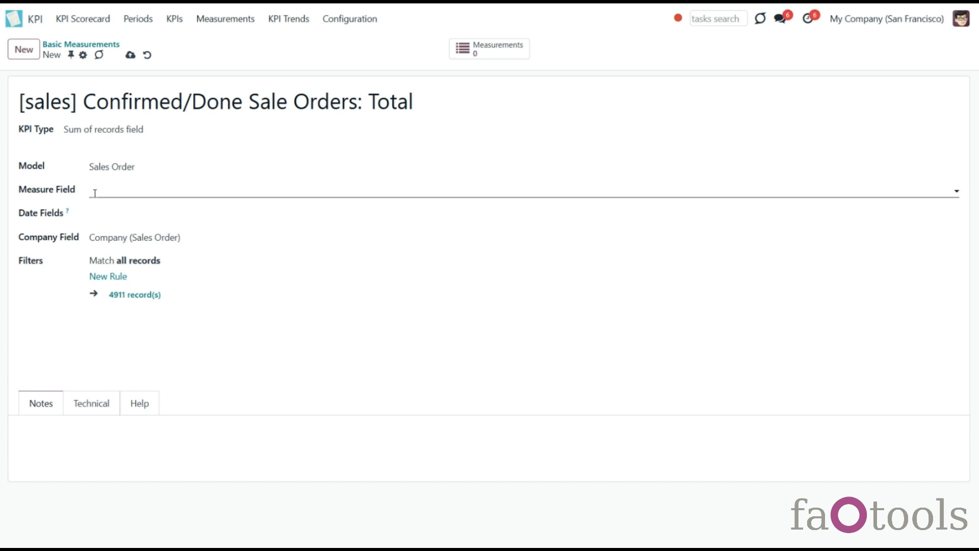
left_click(178, 193)
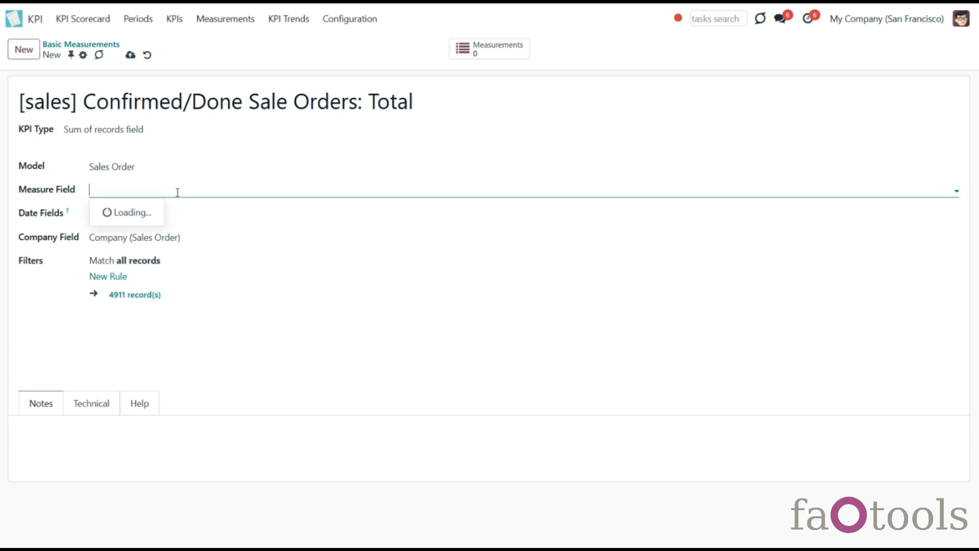
left_click(183, 306)
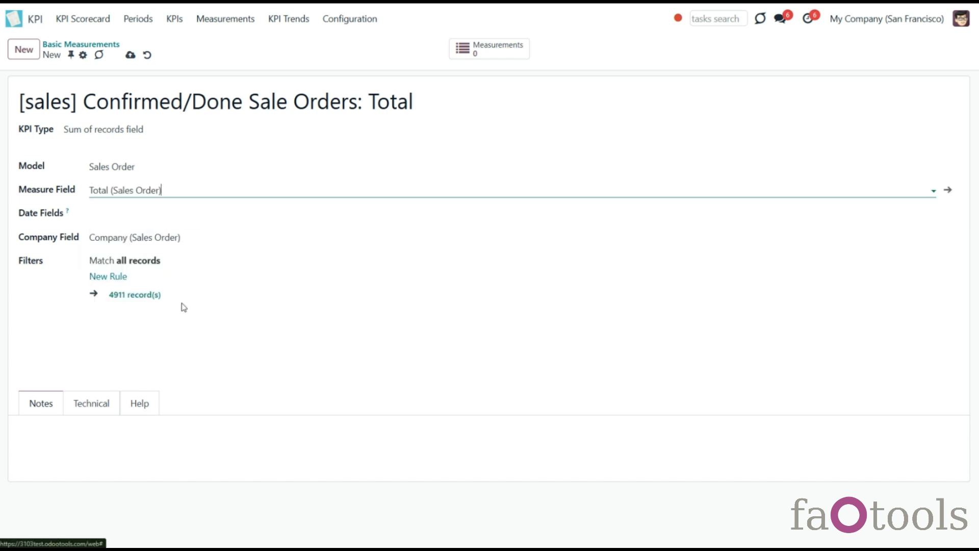
Step: Add Order Date (Sales Order) and Creation Date (Sales Order) as the date fields
left_click(143, 215)
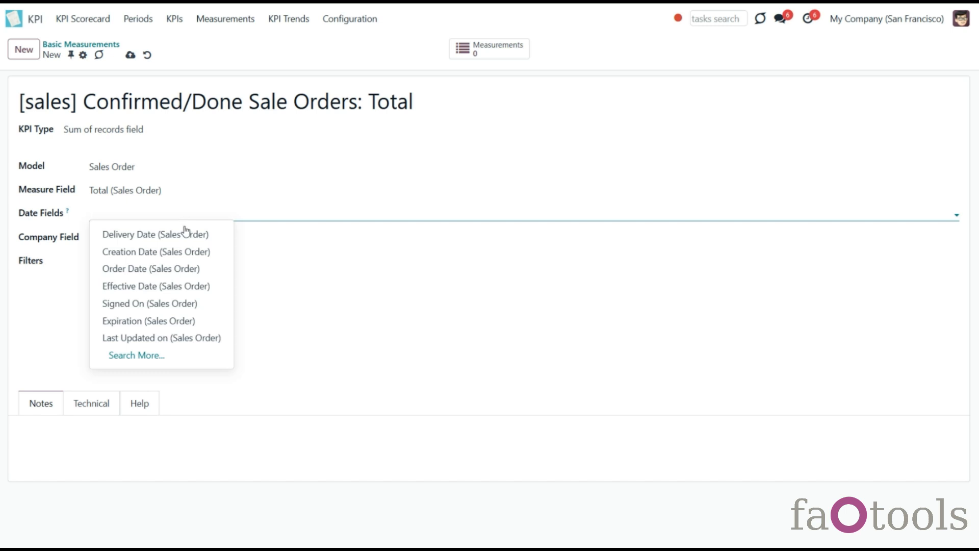
left_click(190, 269)
left_click(240, 213)
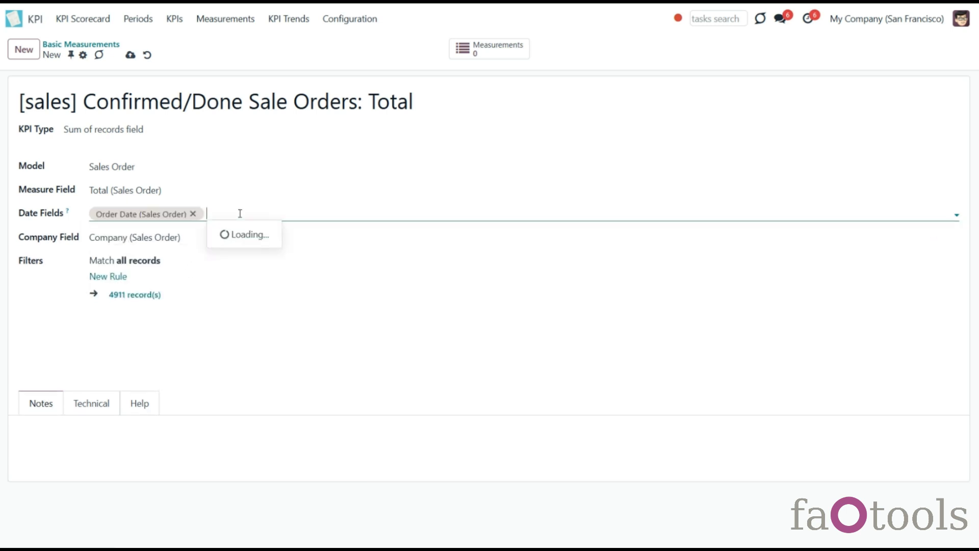
left_click(247, 253)
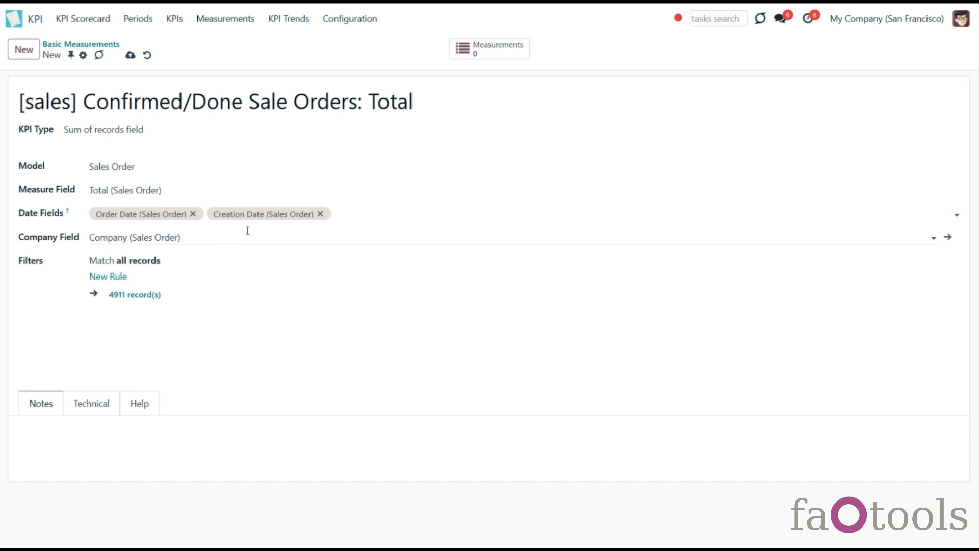
left_click(189, 237)
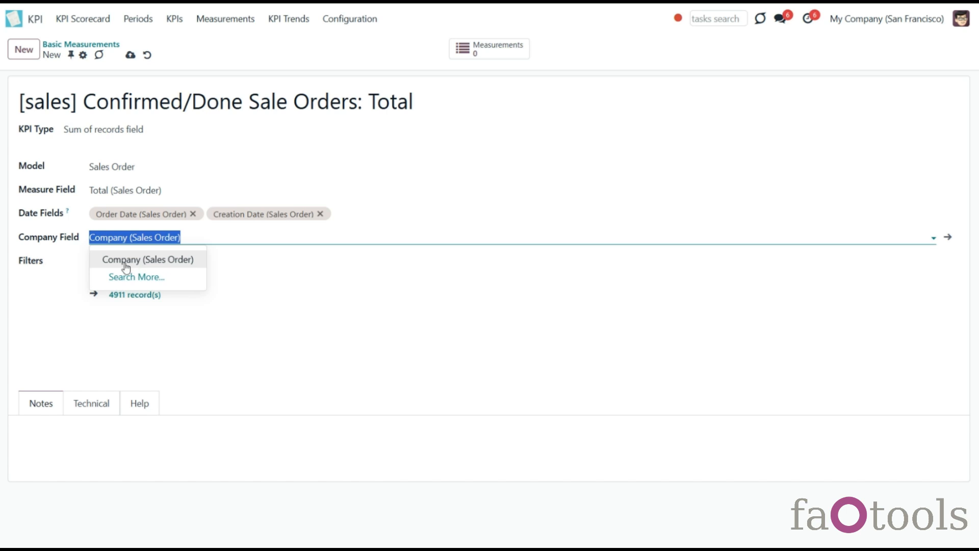
left_click(169, 261)
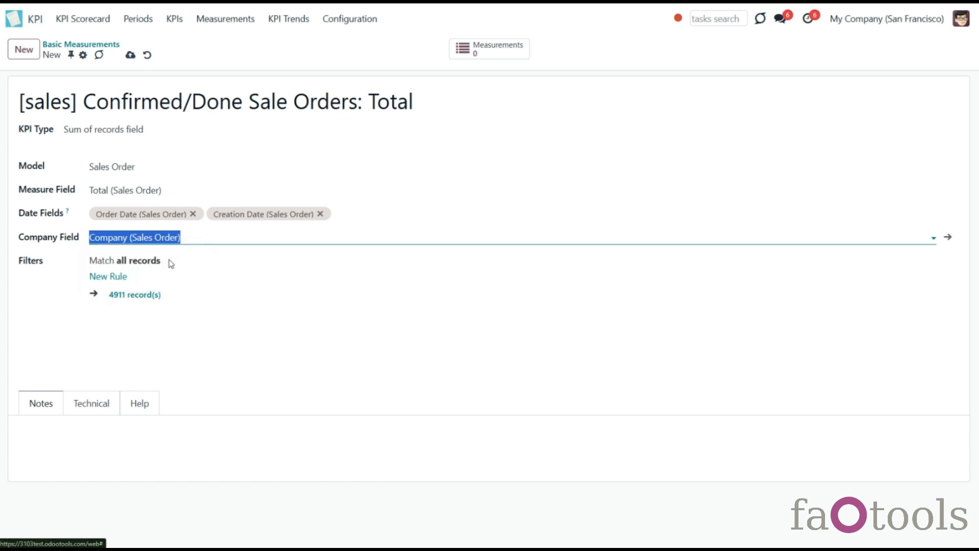
left_click(225, 253)
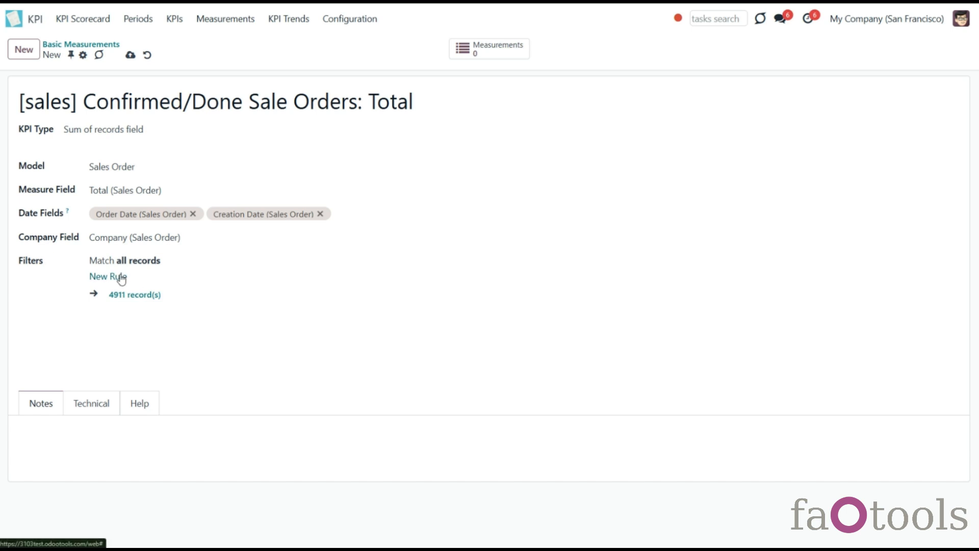
Step: Add a filter rule requiring Status = Sales Order
left_click(105, 278)
left_click(142, 283)
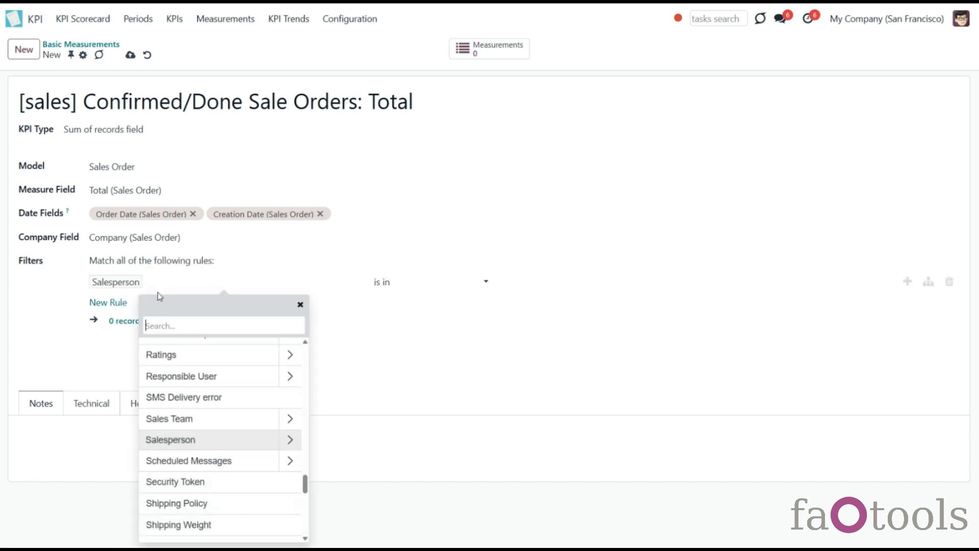
type("st")
left_click(185, 348)
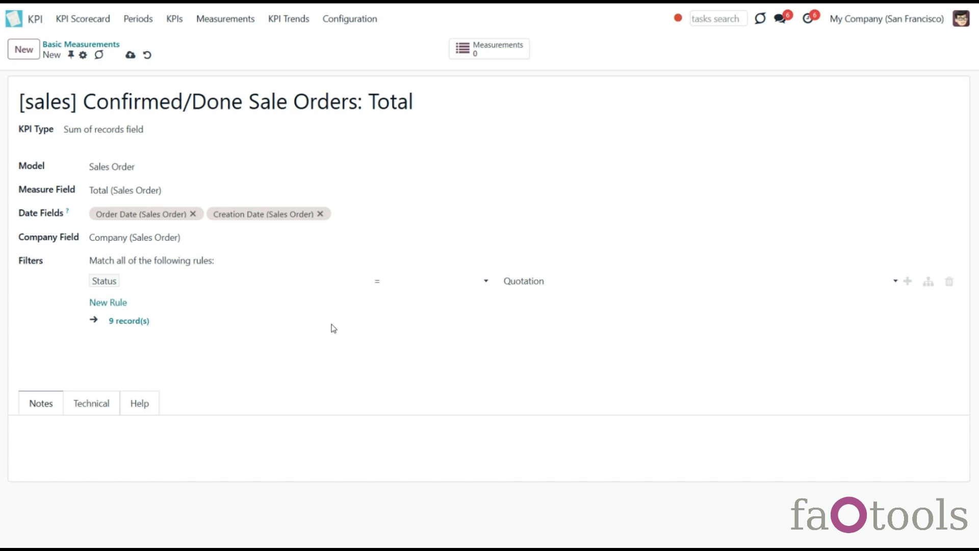
left_click(405, 289)
left_click(404, 302)
left_click(587, 284)
left_click(589, 327)
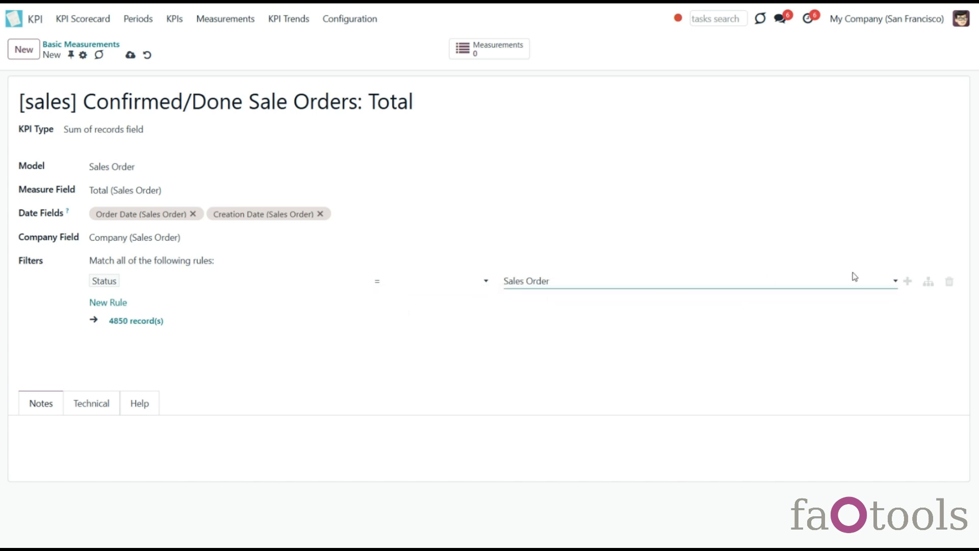
Step: Try adding a second Status rule set to Quotation Sent with matching switched to any, then delete it
left_click(908, 282)
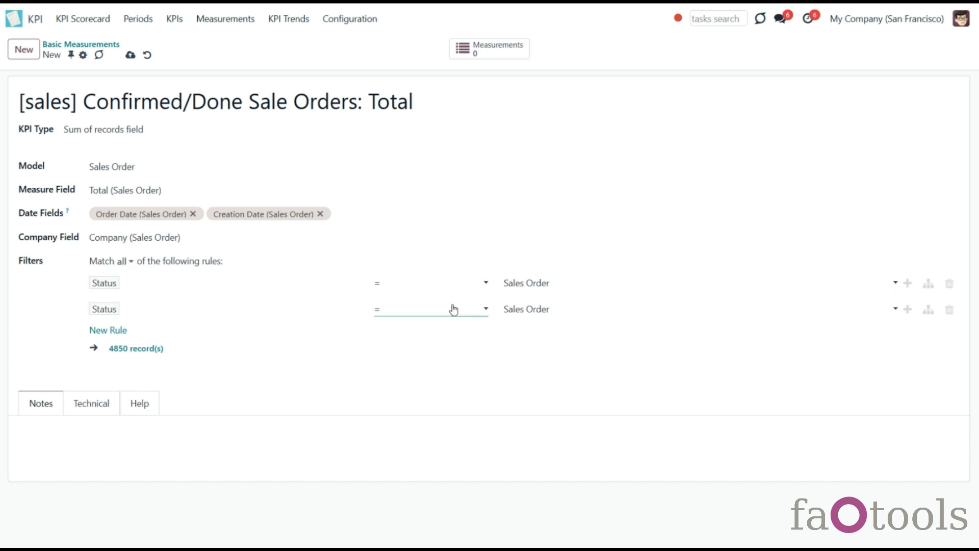
left_click(521, 311)
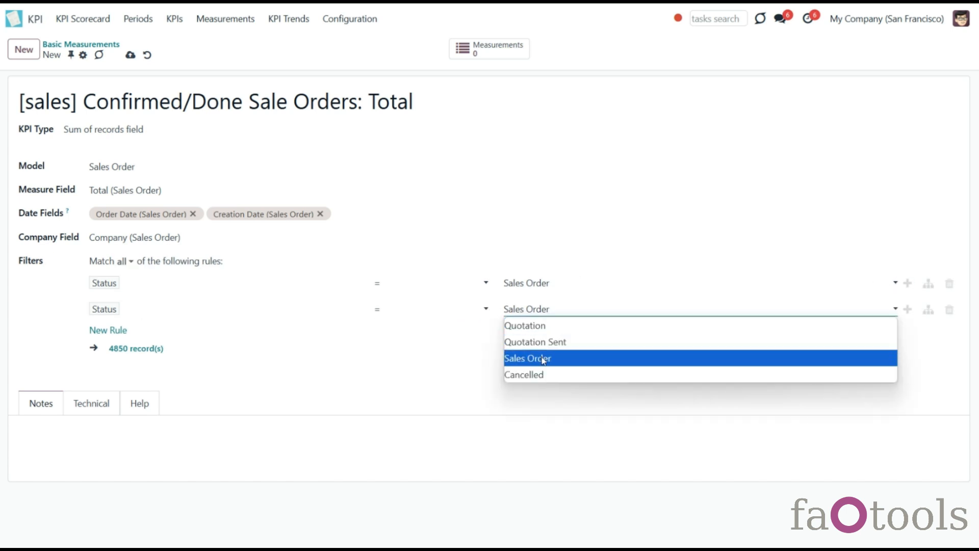
left_click(558, 341)
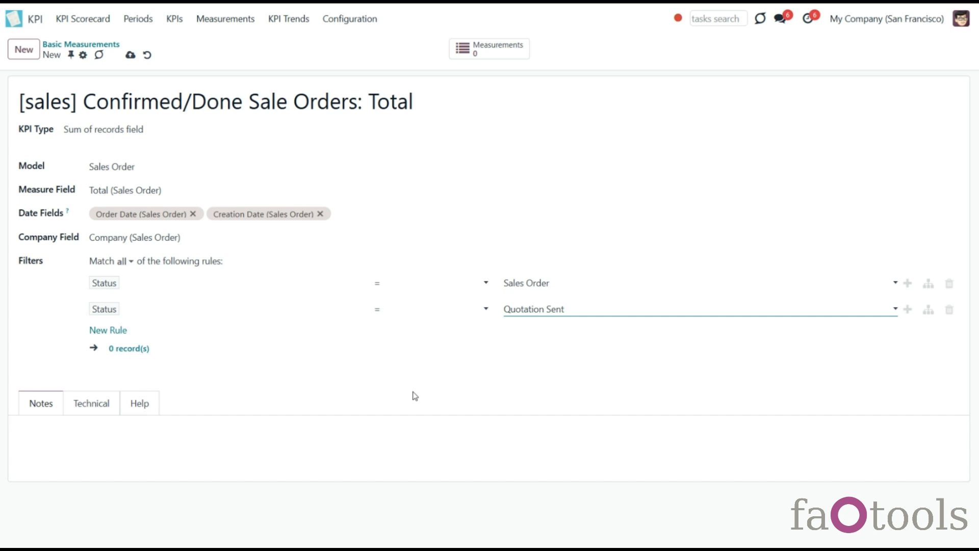
left_click(126, 262)
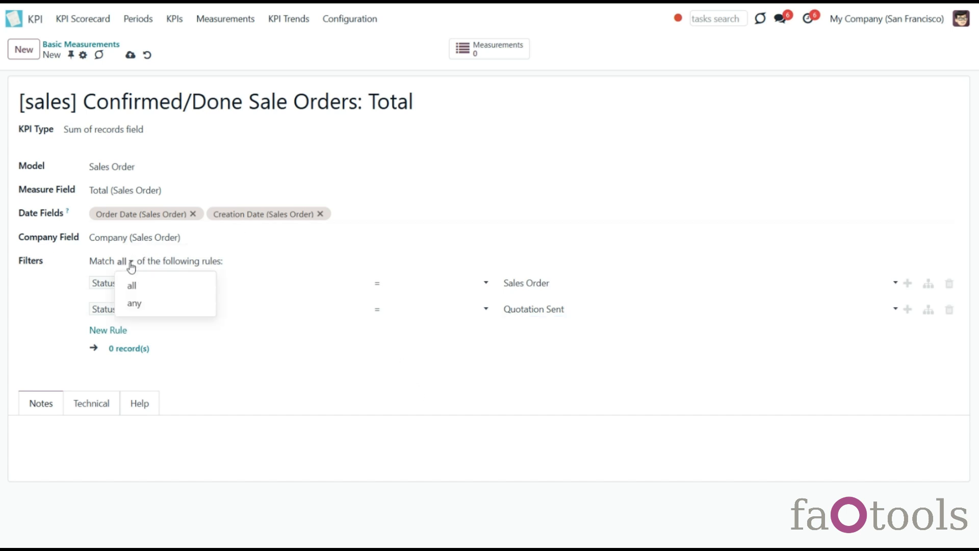
left_click(155, 303)
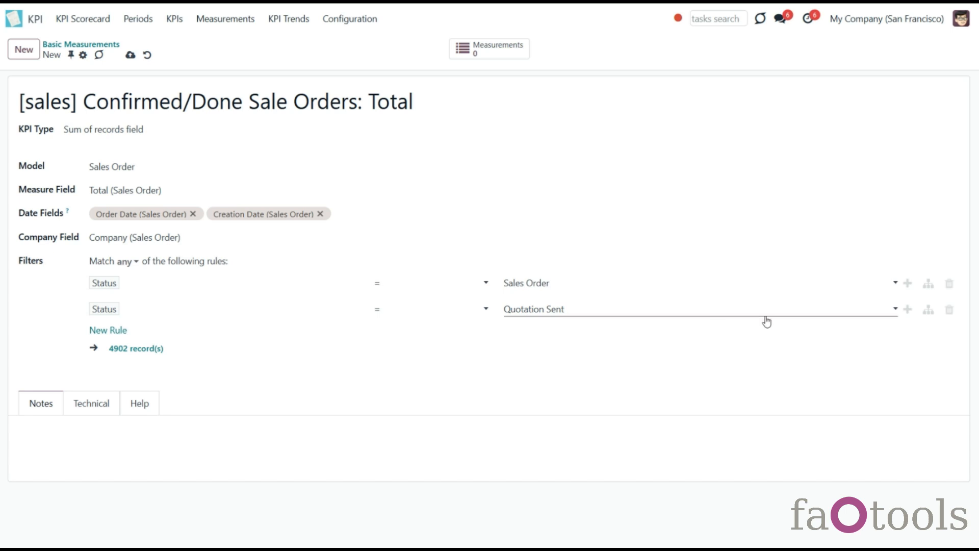
left_click(949, 311)
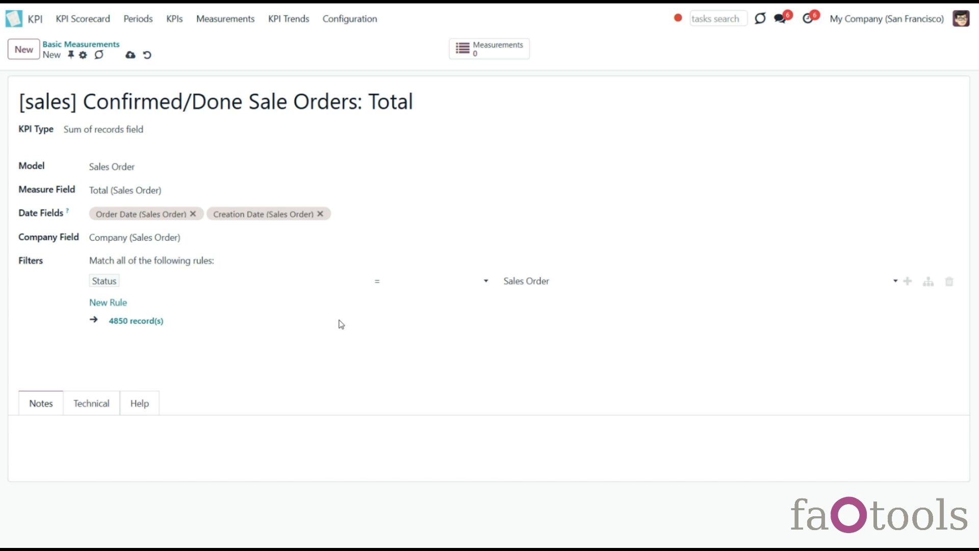
Step: Save the basic measurement, then open and close the Substitute Targets dialog on the KPI Scorecard
left_click(130, 54)
left_click(104, 22)
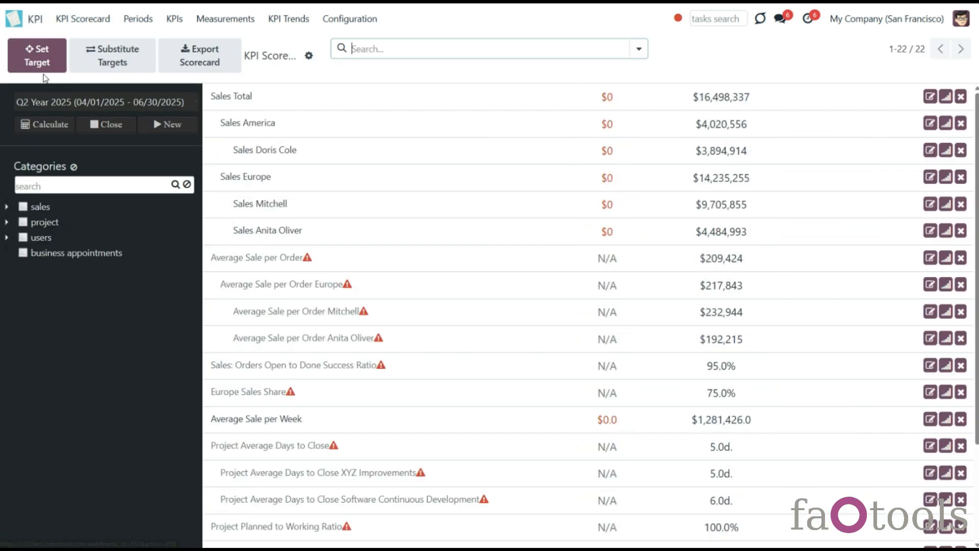
left_click(109, 61)
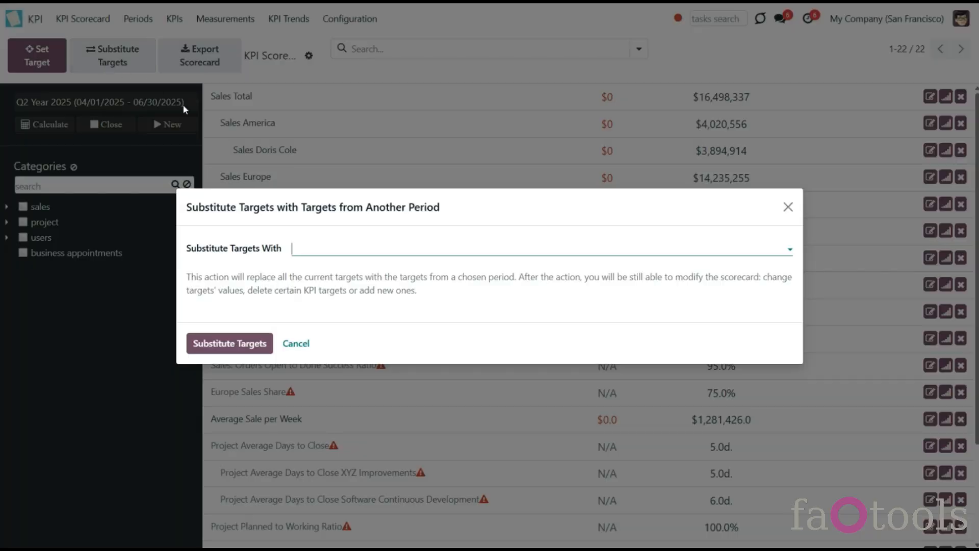
left_click(308, 247)
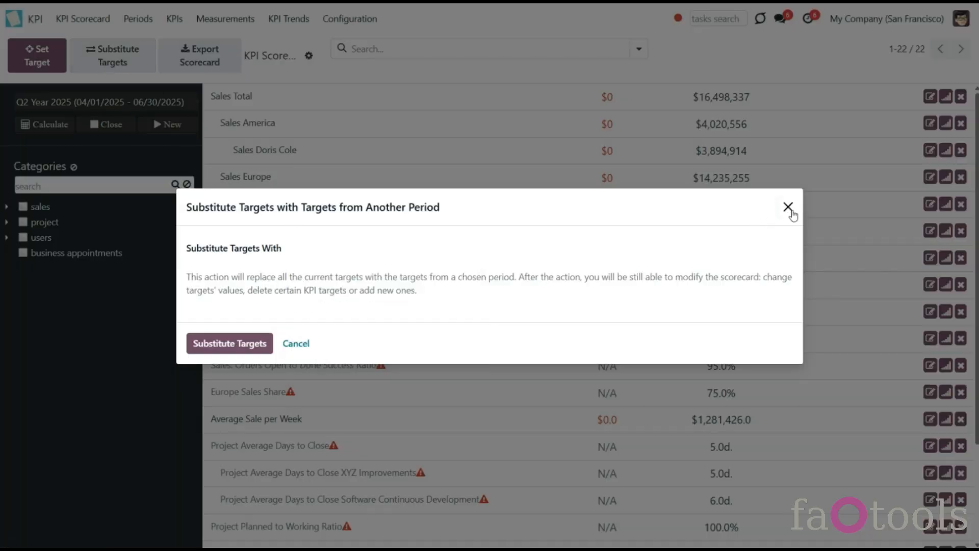
left_click(788, 207)
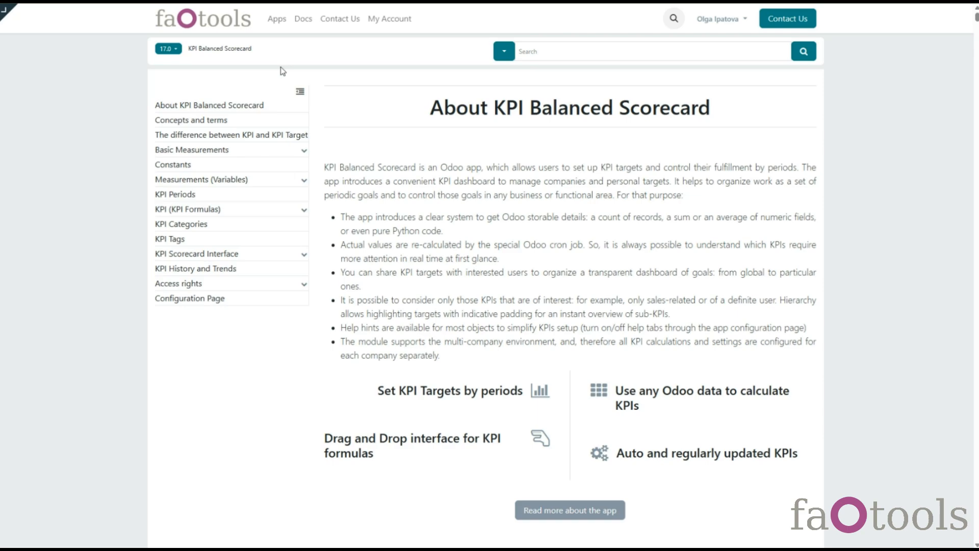
Step: In the documentation site, open Basic Measurements Examples and read the Confirmed/Done Sale Orders Total example
left_click(191, 152)
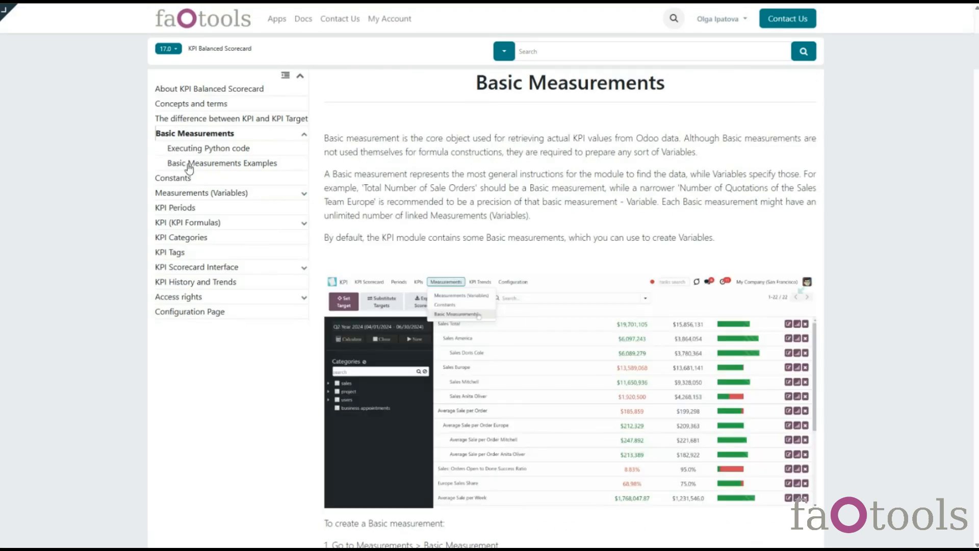
left_click(197, 163)
scroll(626, 284, "down", 4)
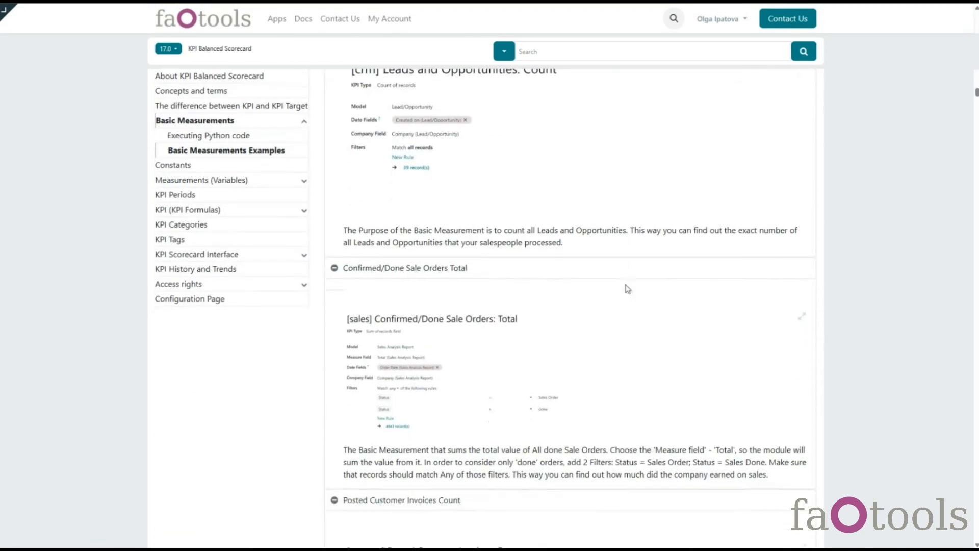
scroll(627, 290, "down", 5)
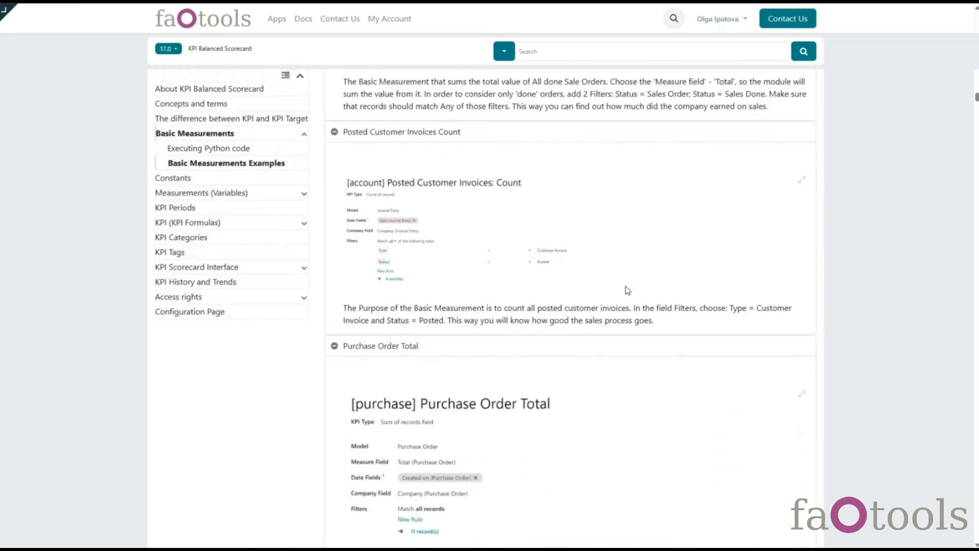
scroll(627, 290, "down", 4)
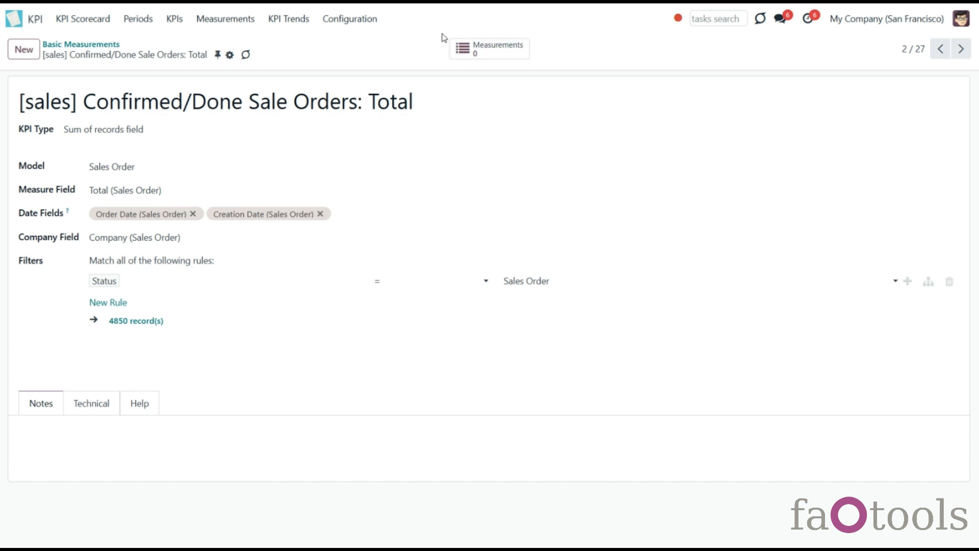
Step: Start a new variable from the measurement's linked measurements, then open the Measurements (Variables) list
left_click(513, 61)
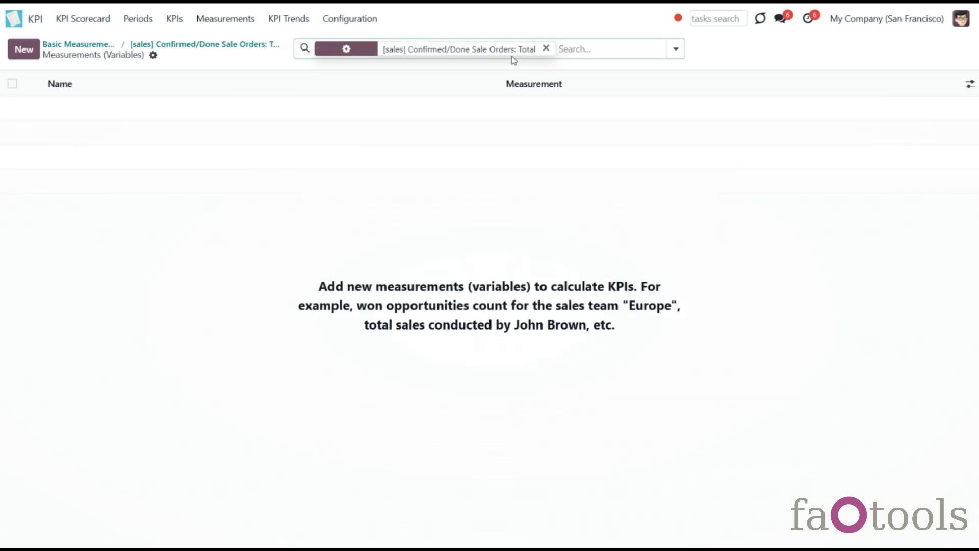
left_click(24, 50)
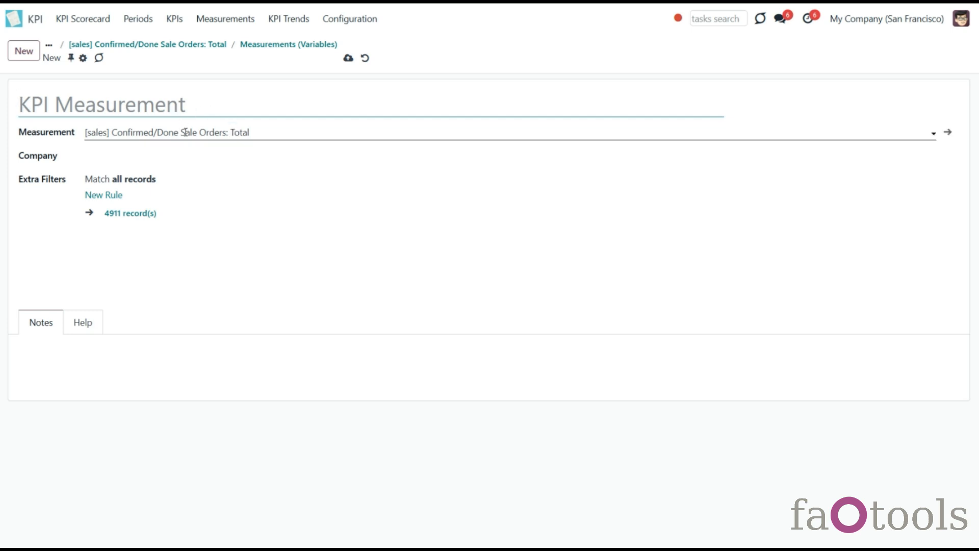
left_click(213, 23)
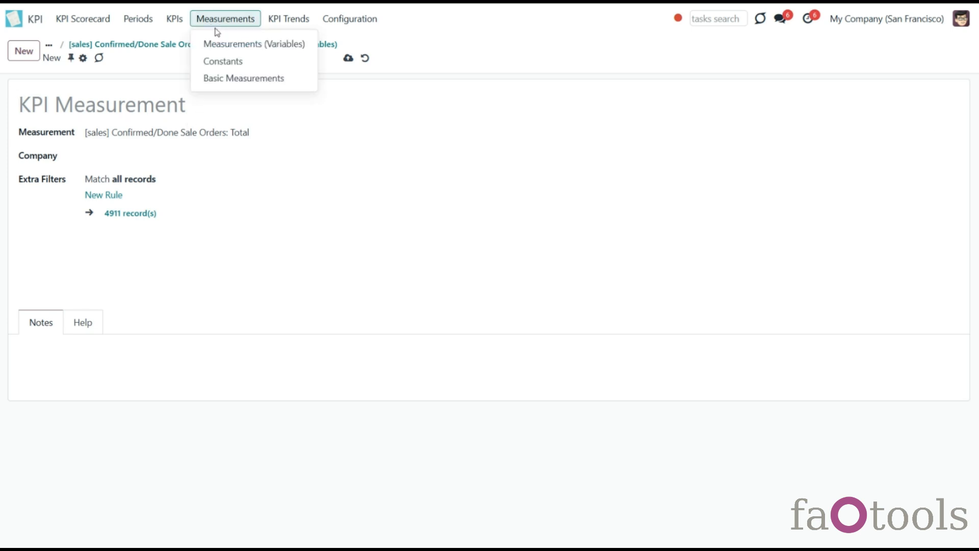
left_click(227, 44)
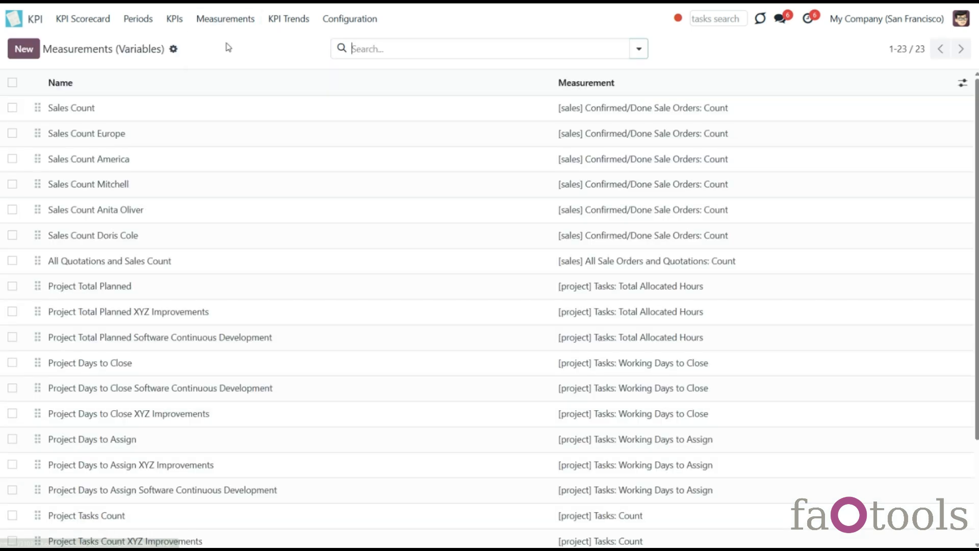
Step: Create and save a variable named Sales Total on [sales] Confirmed/Done Sale Orders: Total for My Company (San Francisco)
left_click(22, 61)
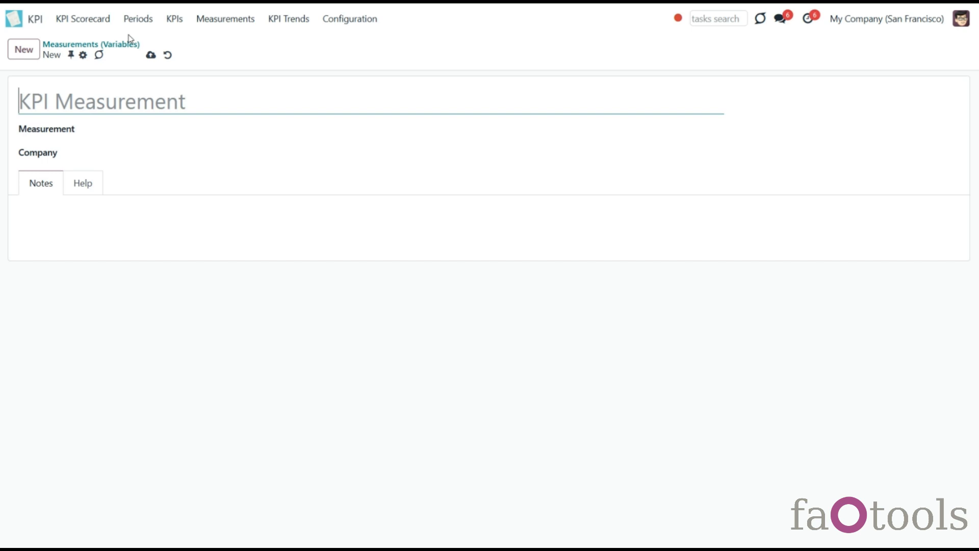
type("Sales Total")
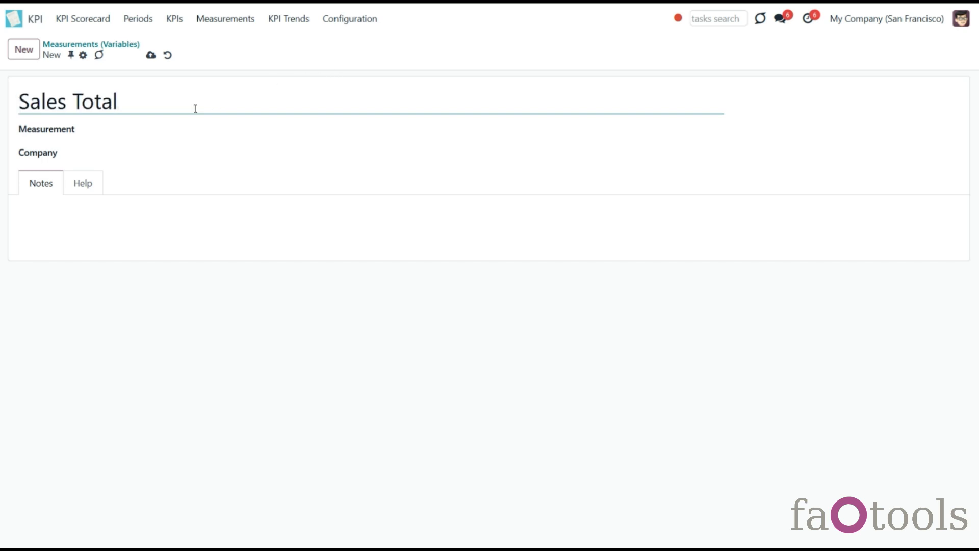
left_click(158, 125)
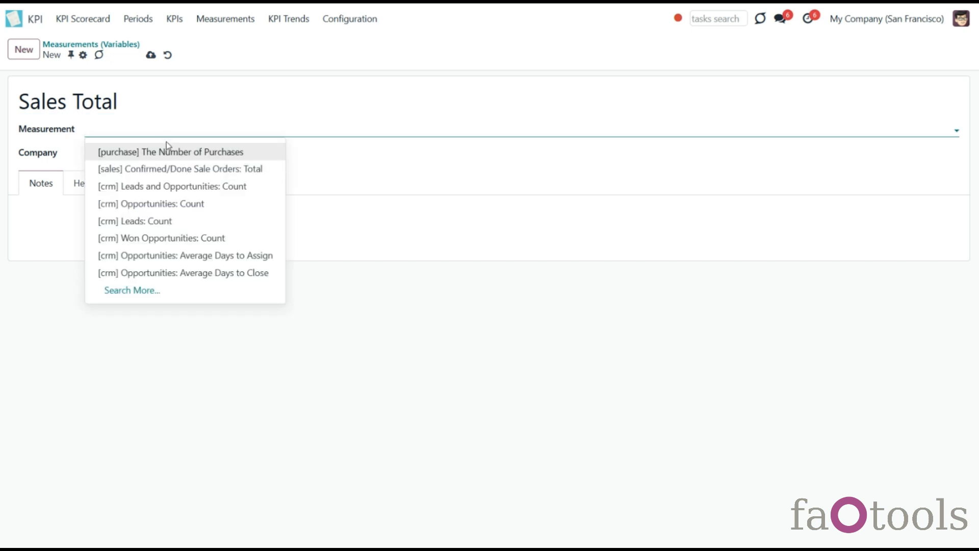
left_click(182, 175)
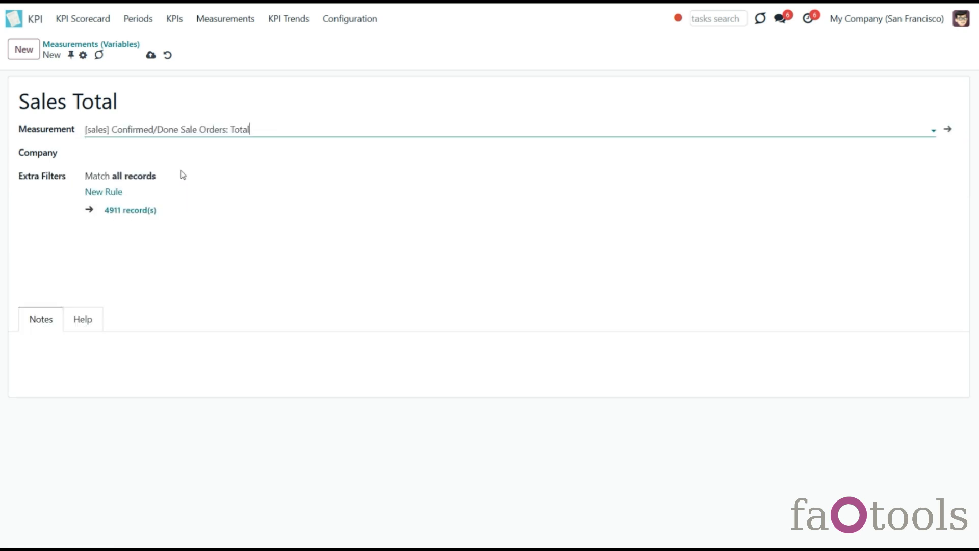
left_click(142, 153)
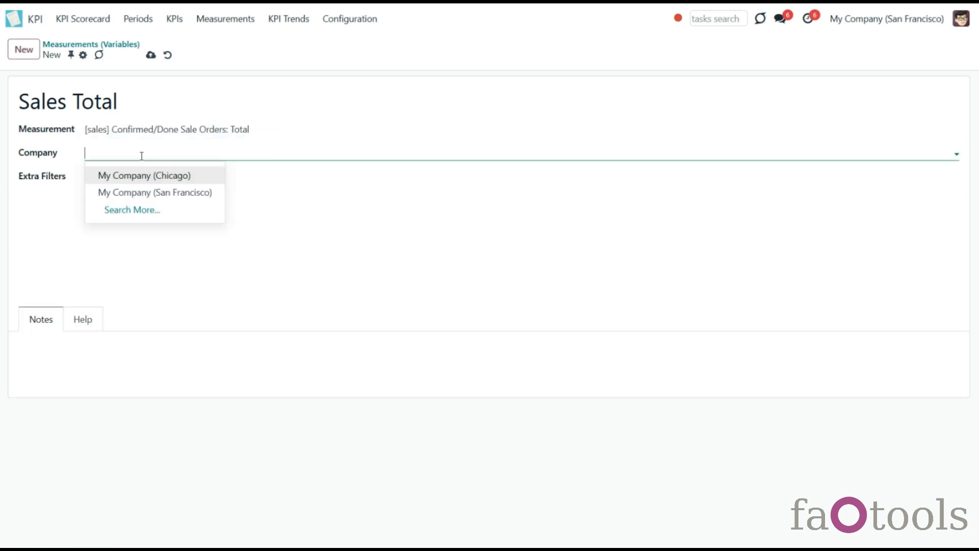
left_click(216, 196)
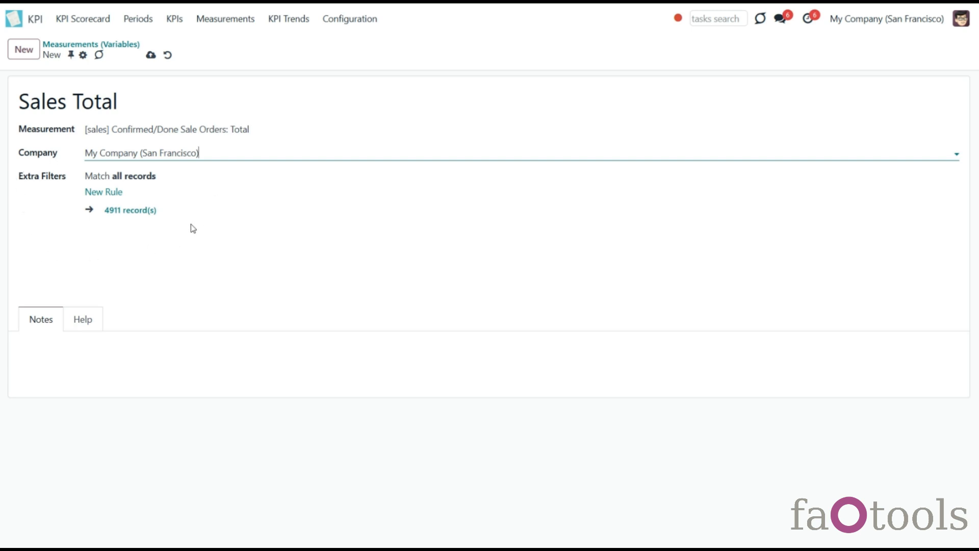
left_click(151, 55)
Step: Start a new variable named Sales Total America on [sales] Confirmed/Done Sale Orders: Total for My Company (San Francisco)
left_click(23, 48)
type("Sales Total America")
left_click(124, 130)
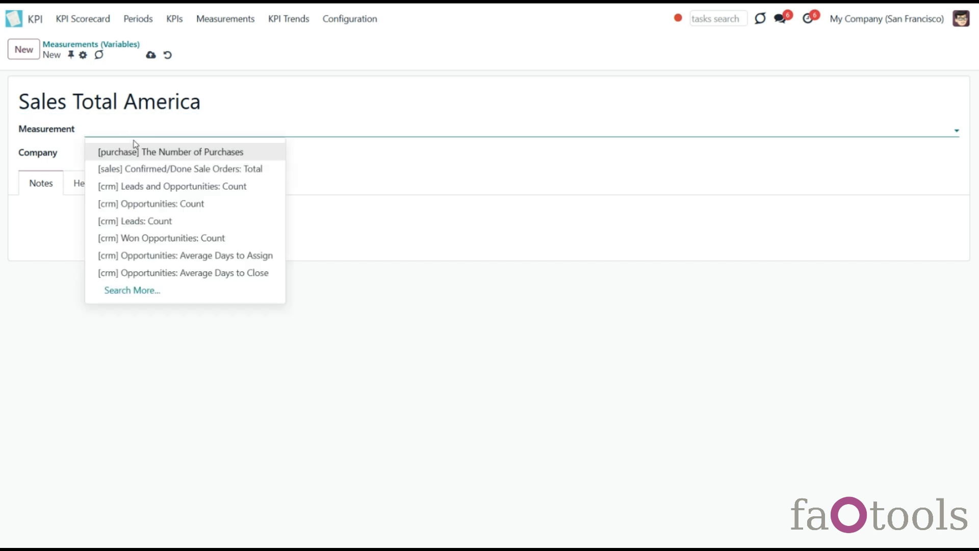
left_click(157, 169)
left_click(158, 154)
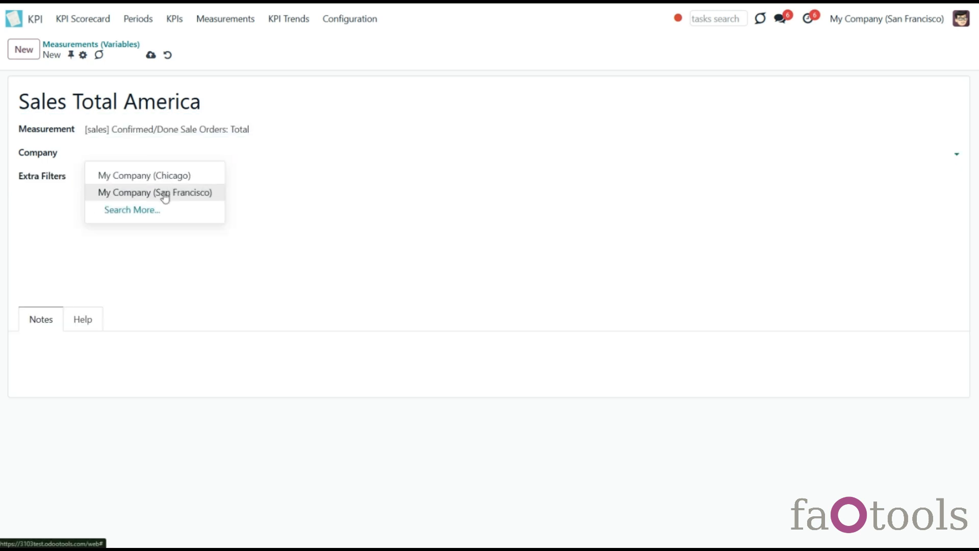
left_click(163, 193)
Step: Add an extra filter rule on the Sales Team field, set its condition and team, and save the variable
left_click(106, 199)
left_click(136, 199)
type("sales")
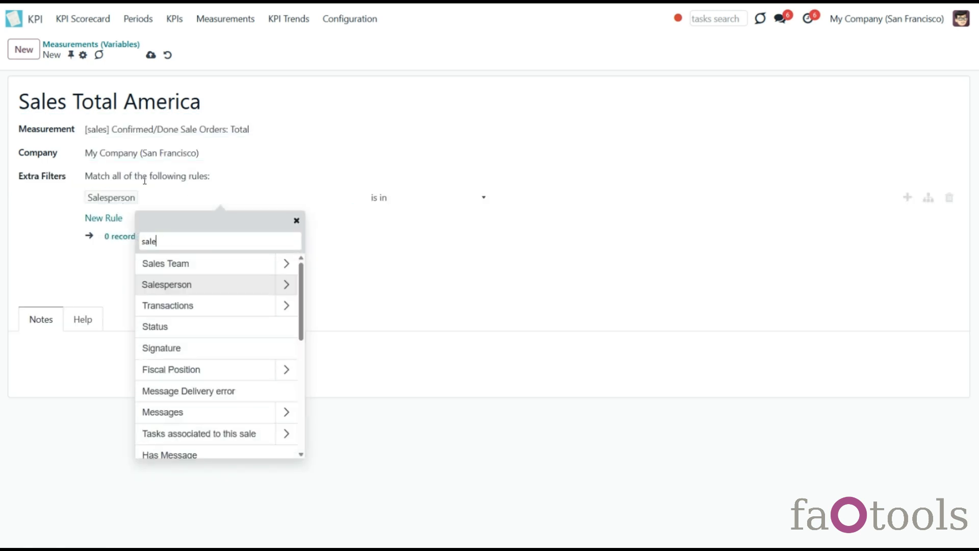
left_click(212, 269)
left_click(394, 203)
left_click(455, 229)
left_click(530, 198)
left_click(529, 234)
left_click(151, 56)
Step: Start a new variable named Sales Total Anita Oliver on [sales] Confirmed/Done Sale Orders: Total for My Company (San Francisco)
left_click(24, 49)
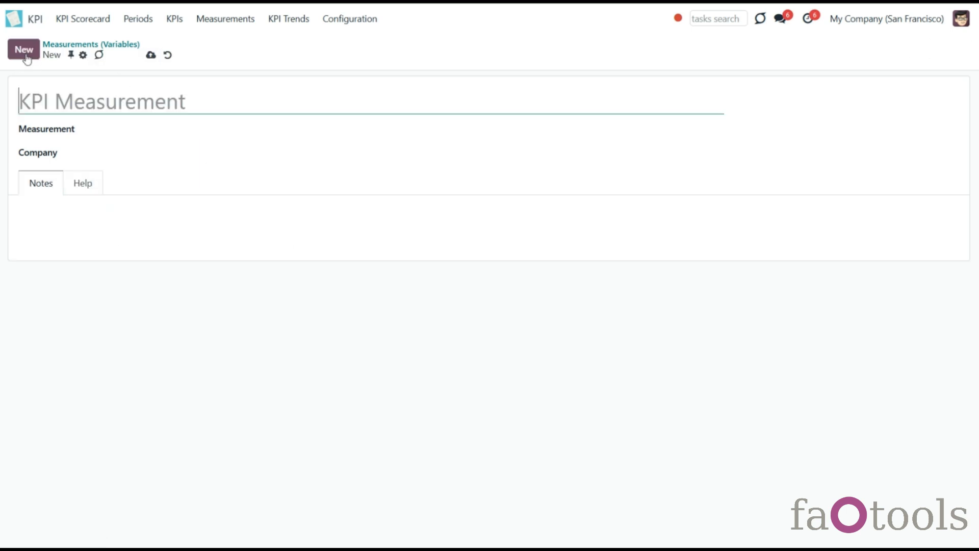
type("Sales Total Anita Oliver")
left_click(178, 131)
left_click(179, 168)
left_click(157, 153)
left_click(159, 192)
Step: Add an extra filter rule Salesperson > ID = 9 to the Sales Total Anita Oliver variable
left_click(109, 199)
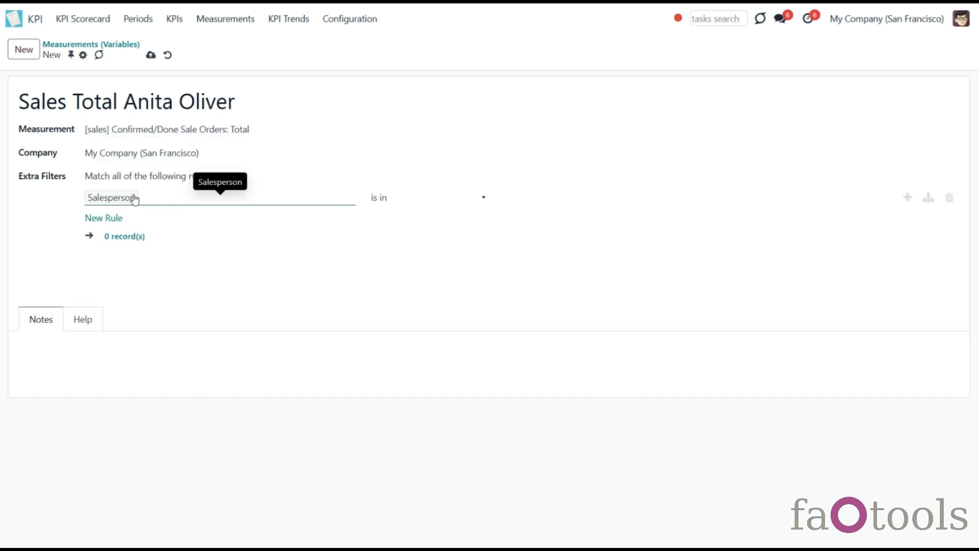
left_click(136, 199)
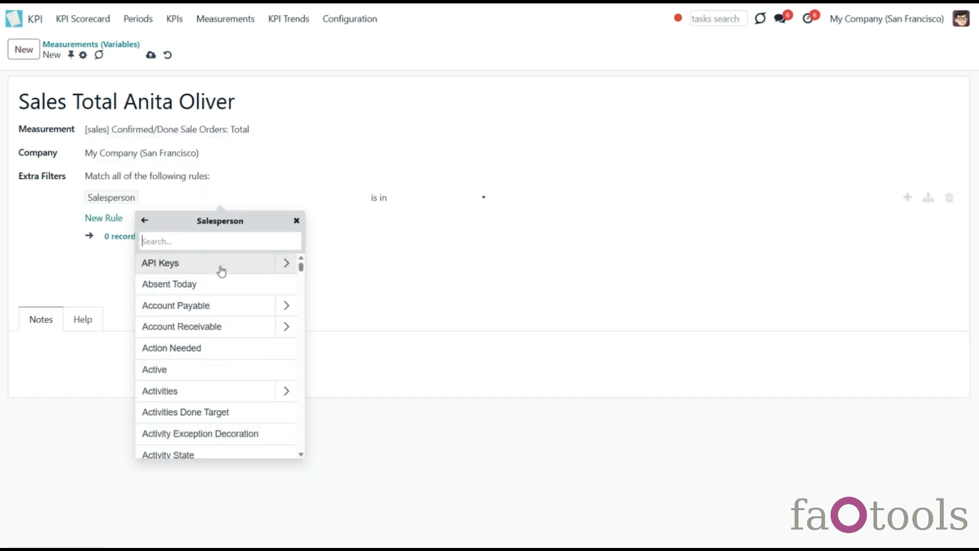
type("id")
left_click(175, 262)
left_click(501, 197)
type("8")
left_click(390, 262)
Step: Preview the sale orders matched by the filter, close the preview, and save the variable
left_click(130, 236)
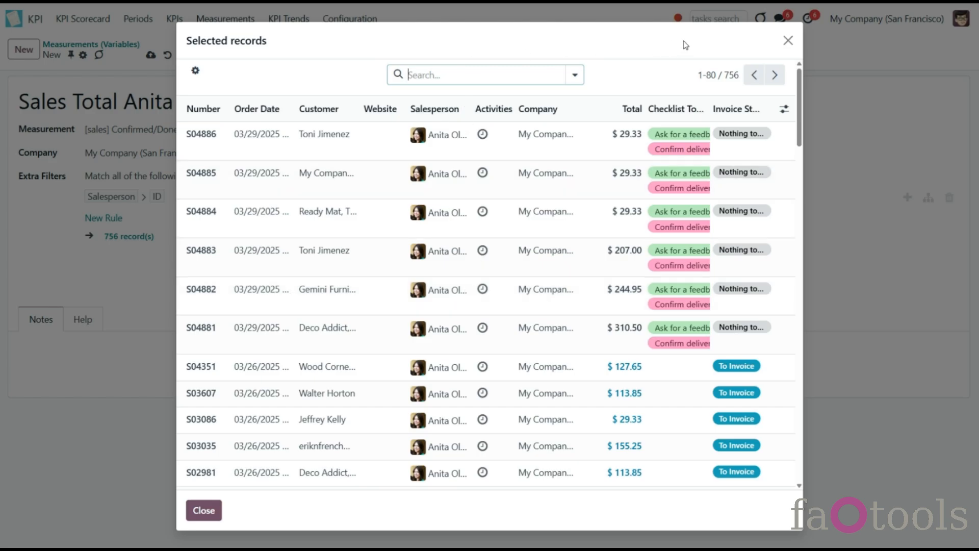
left_click(786, 40)
left_click(151, 54)
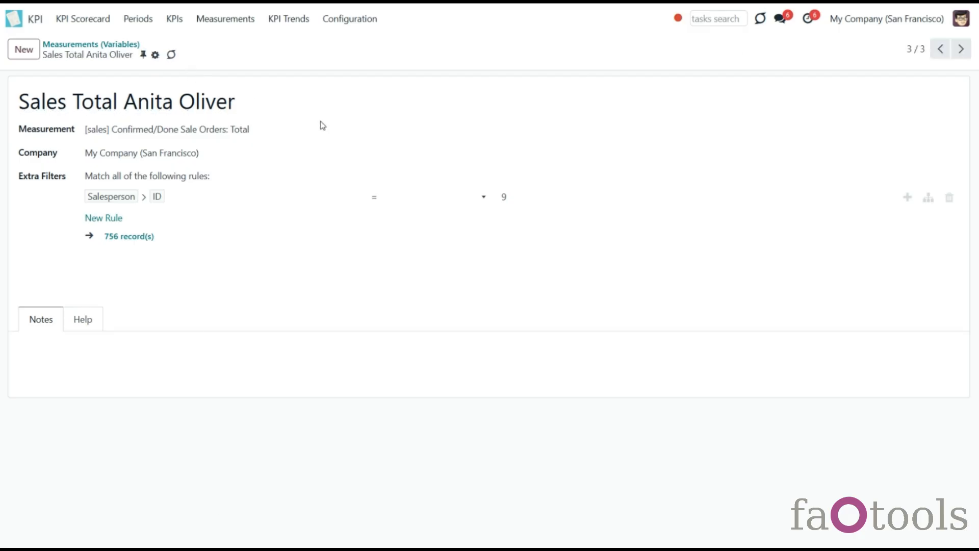
Step: Open the linked basic measurement and try switching its KPI Type to Execute Python code, then back to Sum of records field
left_click(947, 129)
left_click(187, 135)
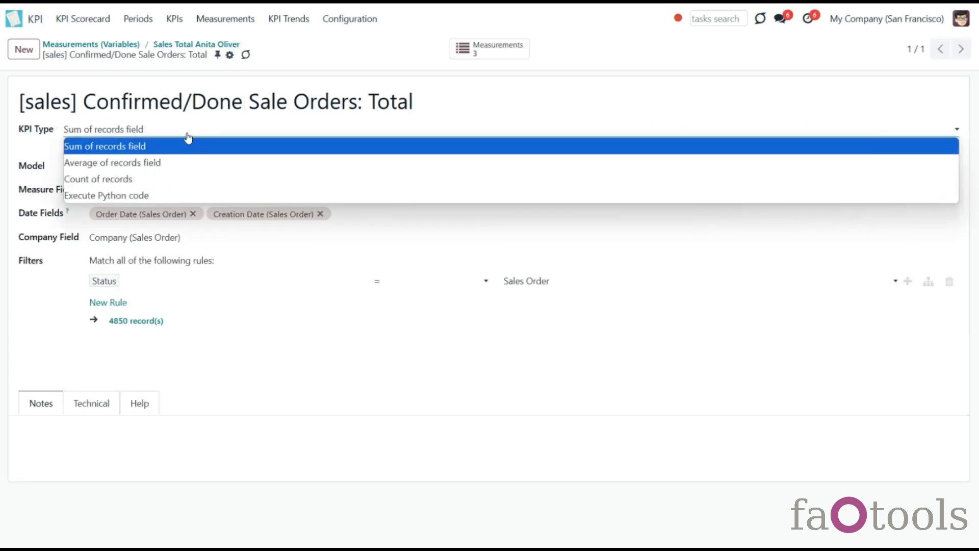
left_click(188, 195)
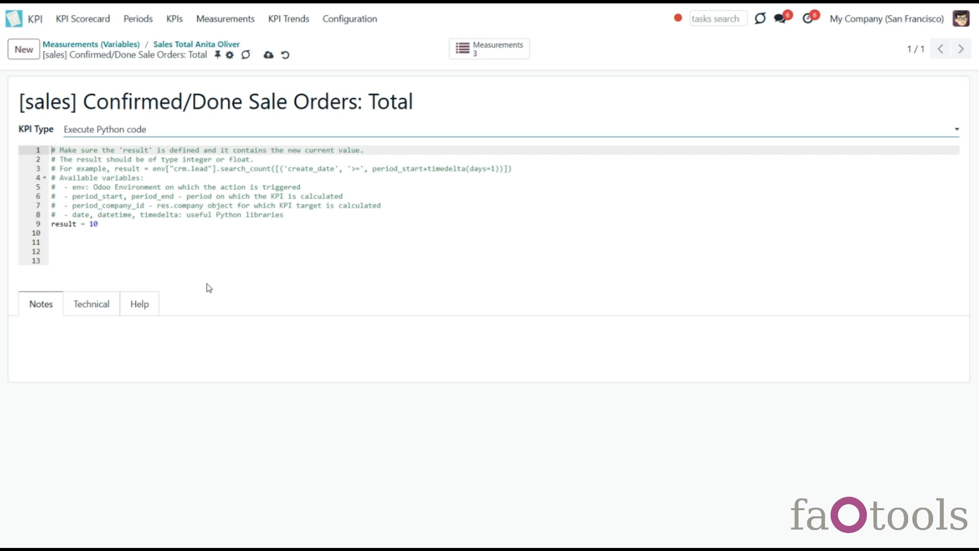
left_click(201, 130)
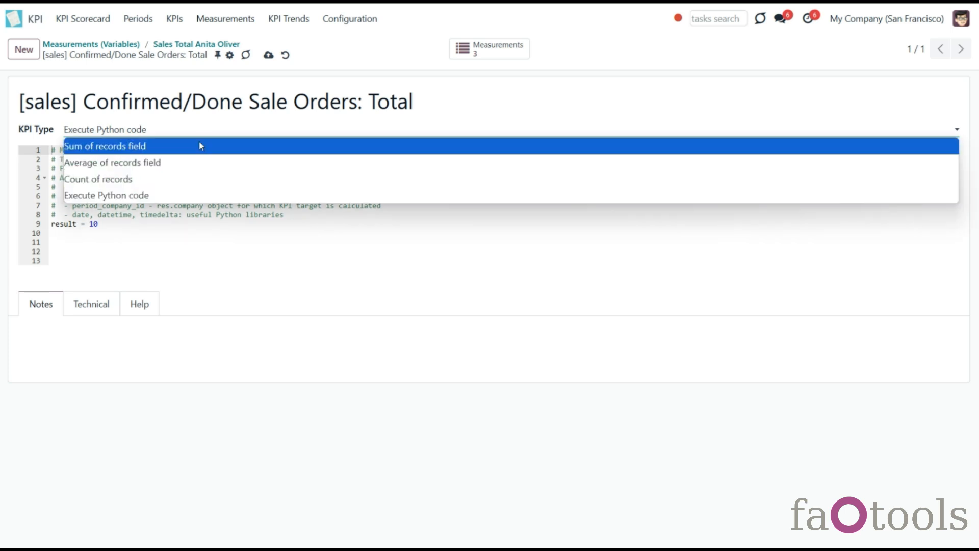
left_click(201, 146)
left_click(268, 55)
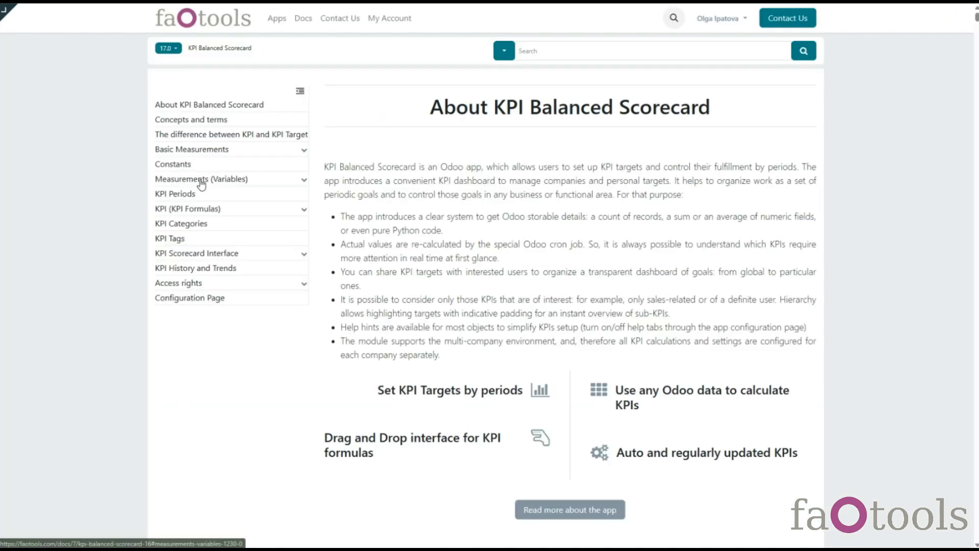
Step: In the documentation, open Measurements (Variables) and read through the Variables Examples page
left_click(201, 180)
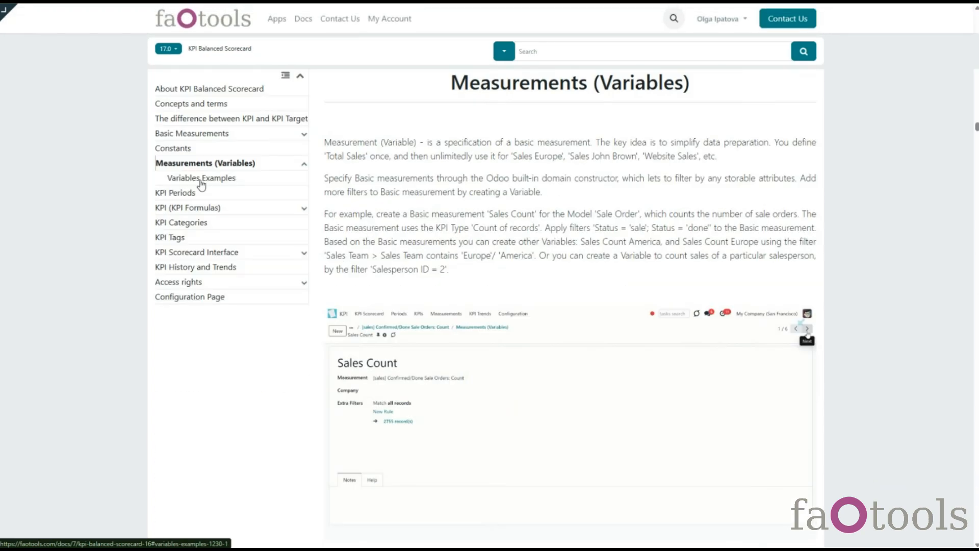
left_click(201, 178)
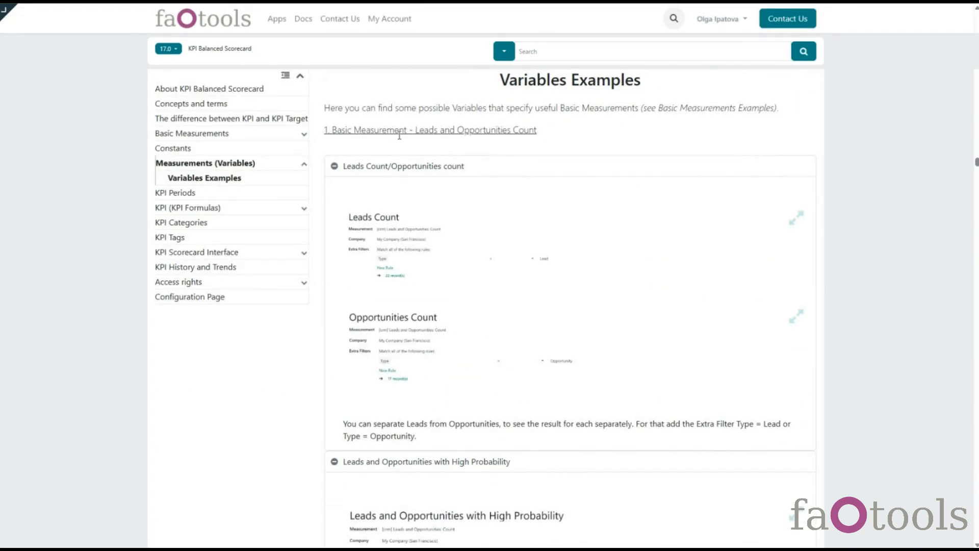
scroll(439, 319, "down", 10)
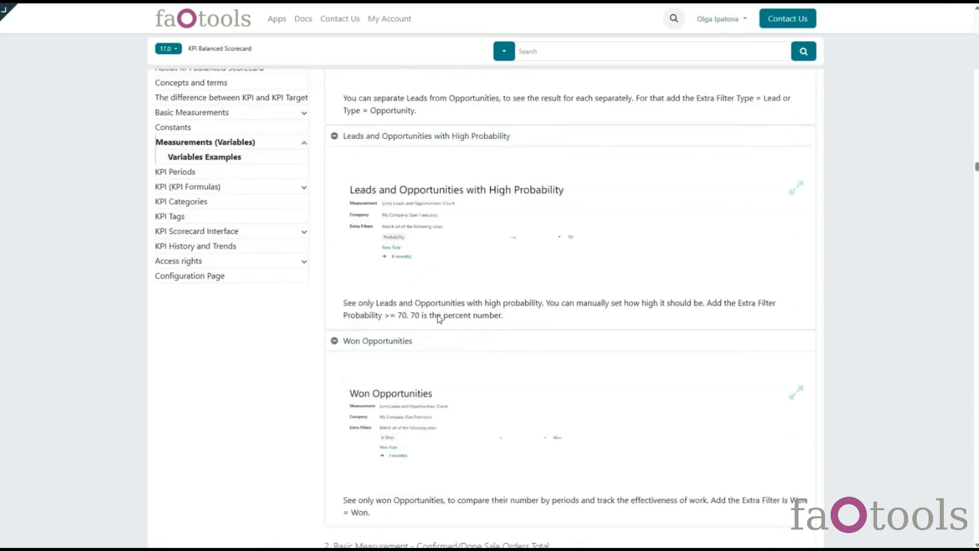
scroll(438, 319, "down", 6)
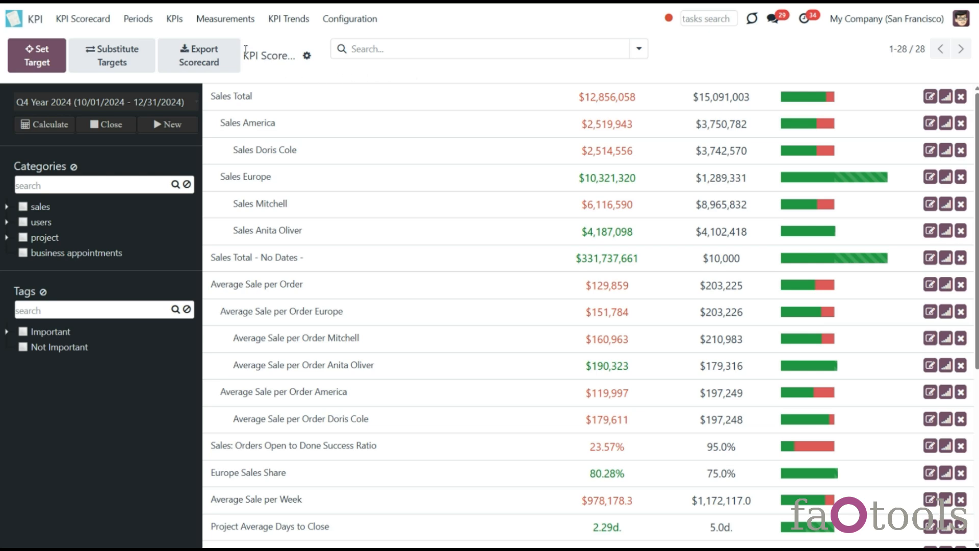
Step: Open the Constants list and examine the Total Investments constant and its period values
left_click(229, 22)
left_click(233, 61)
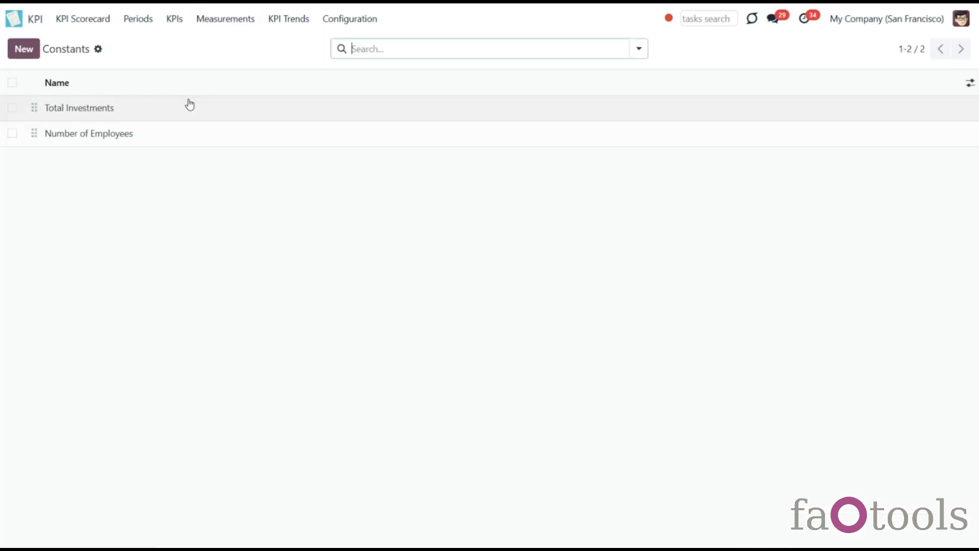
left_click(183, 107)
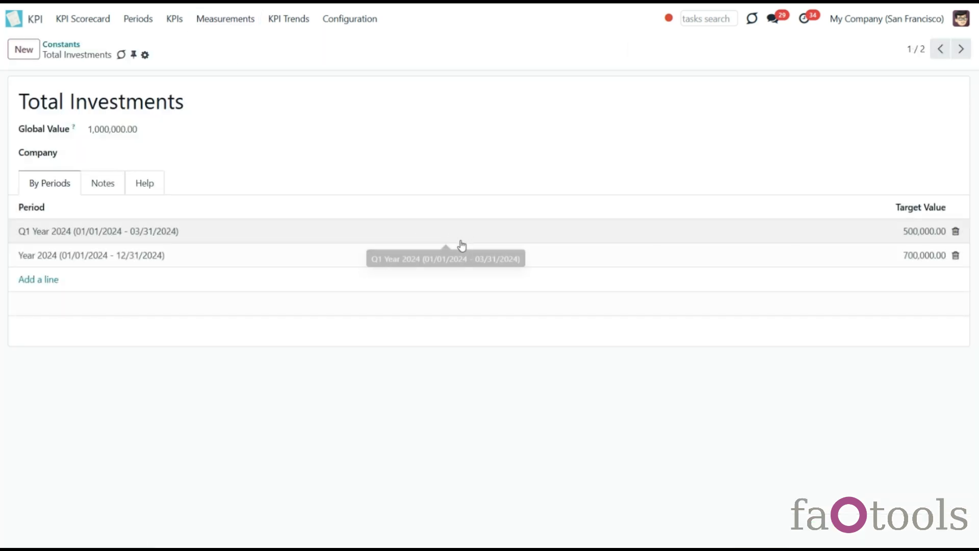
left_click(960, 49)
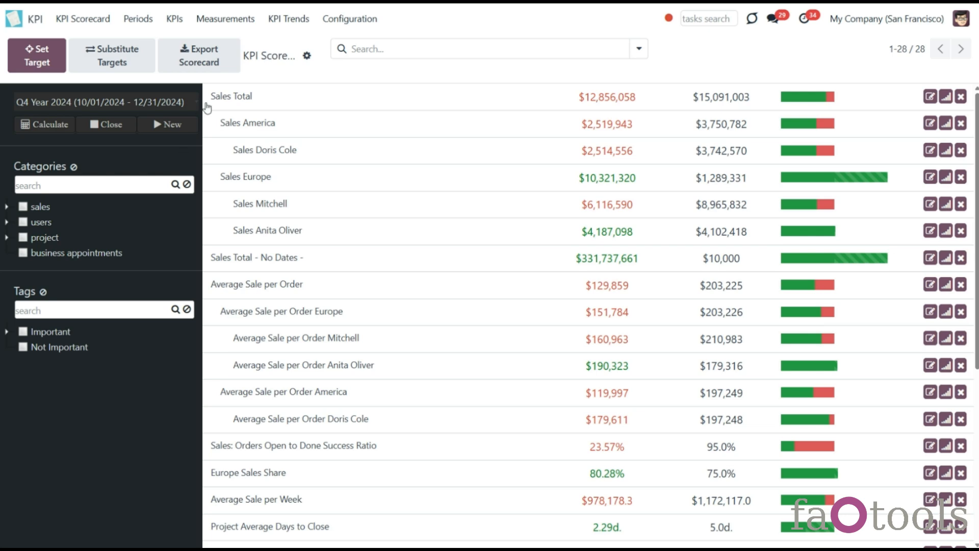
Step: Create a new constant named Number of Employees with a global value of 20 for My Company (San Francisco)
left_click(226, 18)
left_click(223, 61)
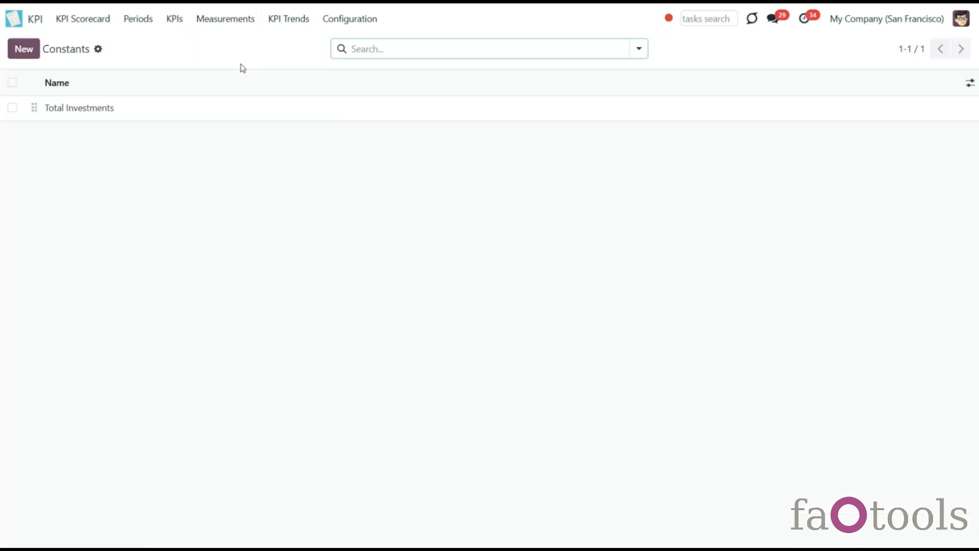
left_click(21, 53)
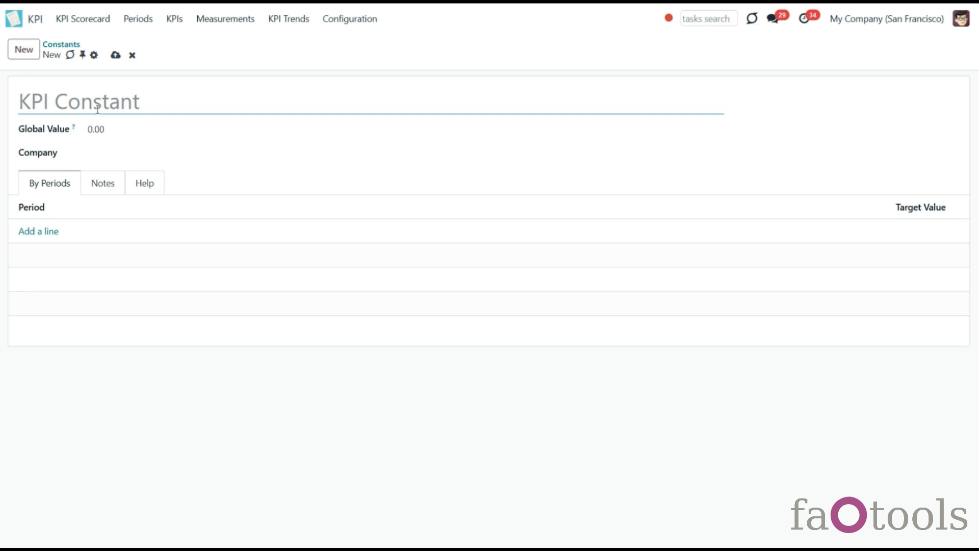
type("Number of Employees")
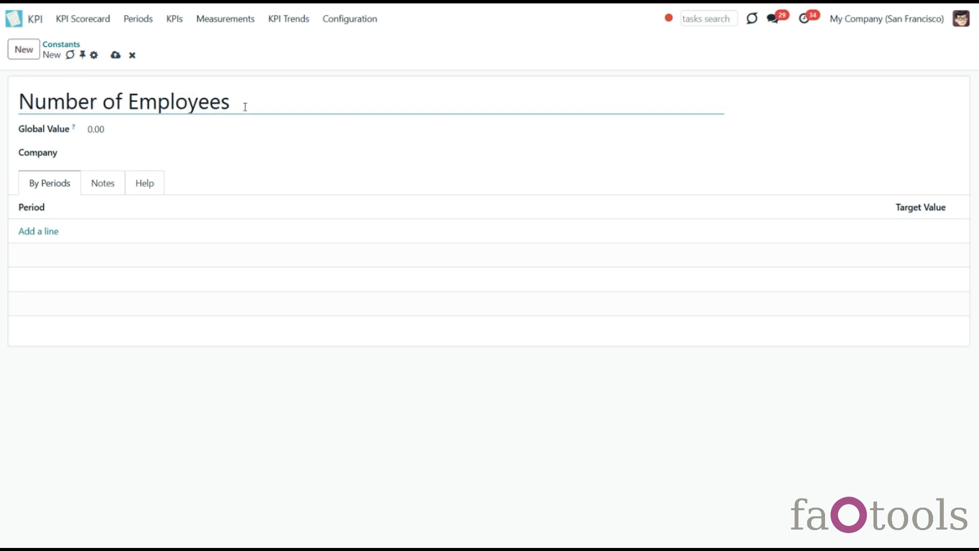
left_click(90, 129)
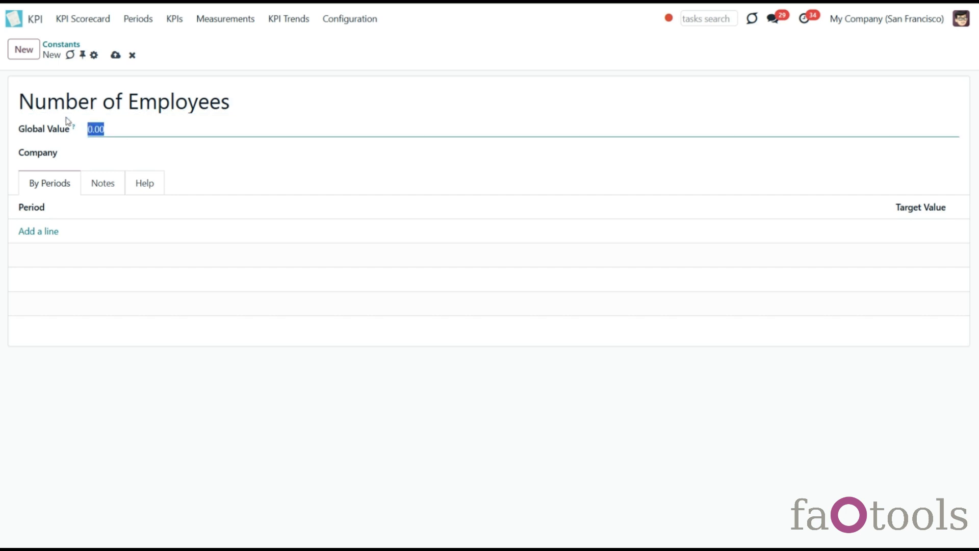
key("Left")
type("2")
left_click(133, 157)
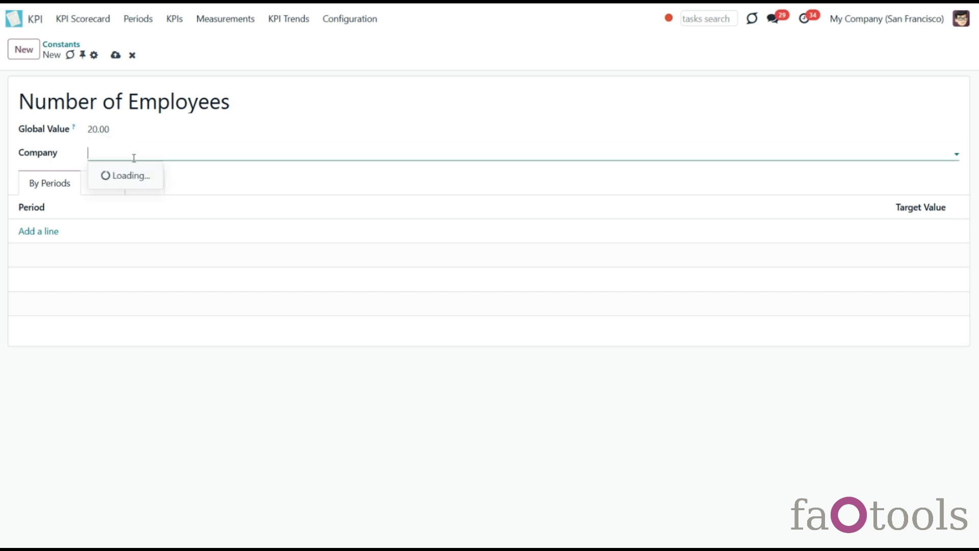
left_click(84, 164)
left_click(97, 154)
left_click(114, 192)
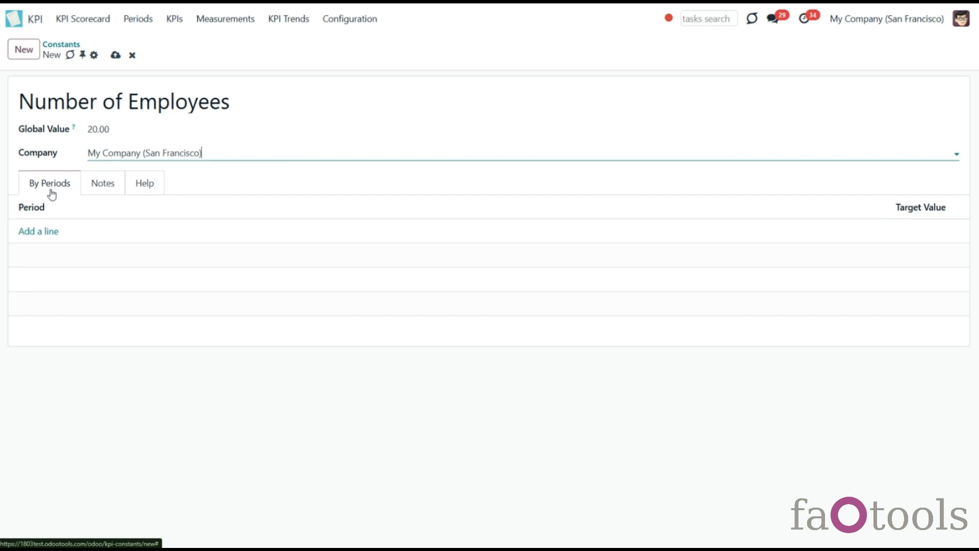
Step: Add a period line for Q1 Year 2024 with a target value of 18
left_click(42, 231)
left_click(43, 232)
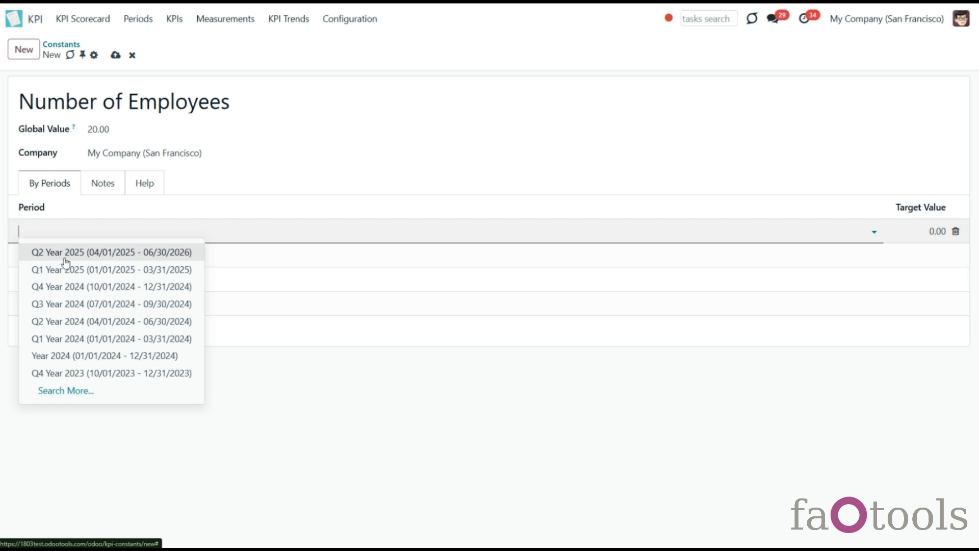
left_click(95, 341)
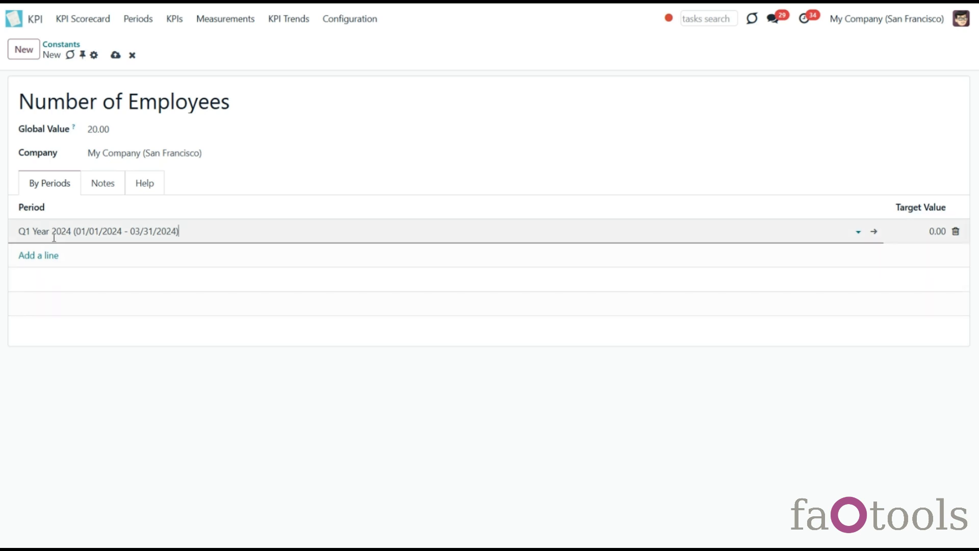
left_click(932, 231)
Step: Add a period line for Q2 Year 2024 with a target value of 19
left_click(43, 255)
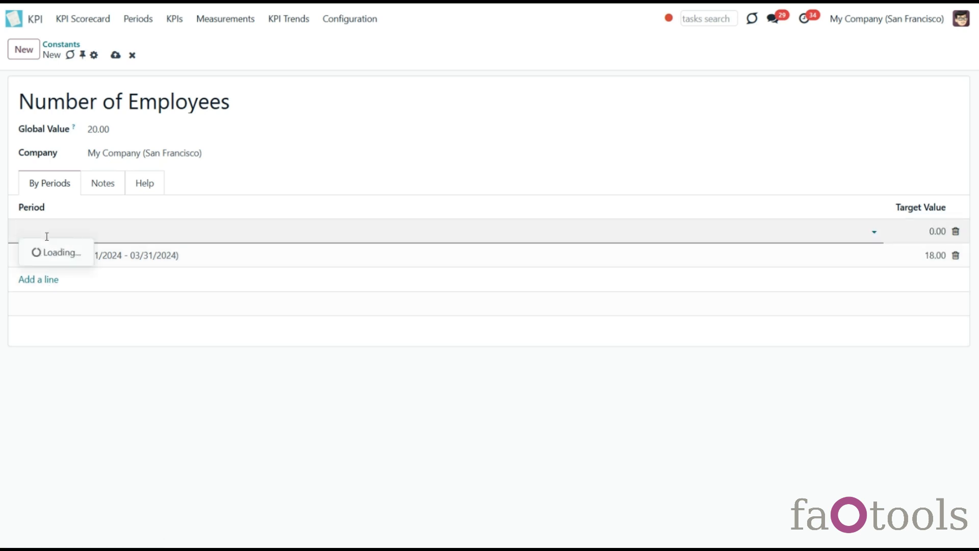
left_click(68, 322)
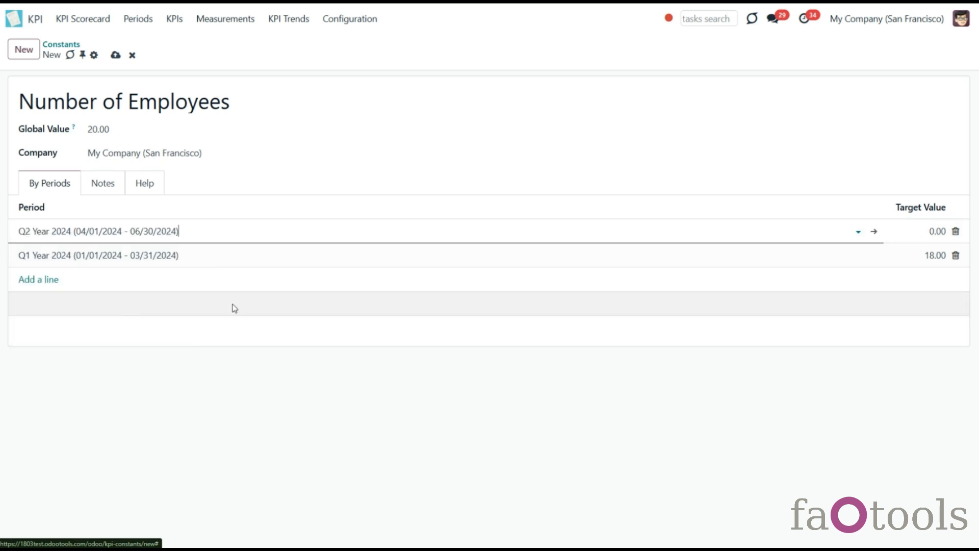
left_click(933, 231)
left_click(929, 233)
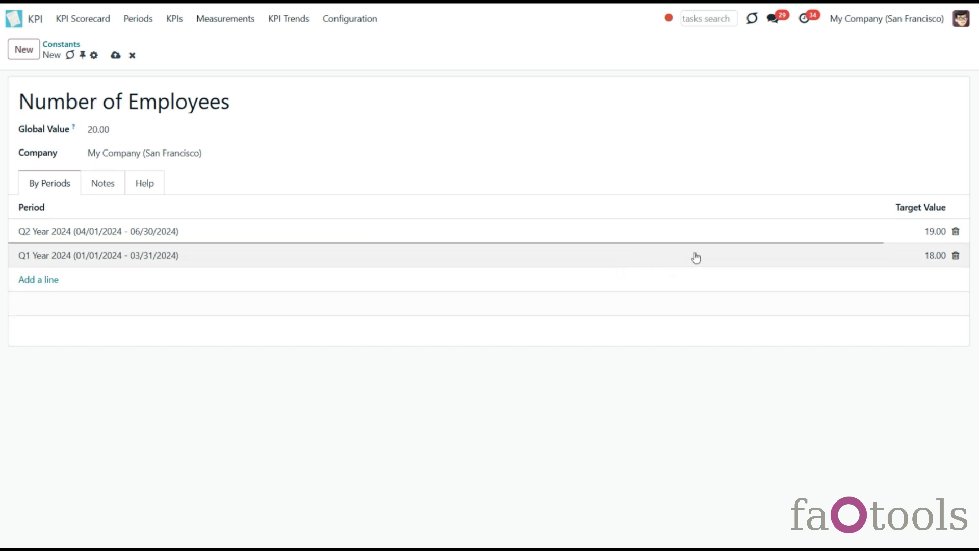
left_click(56, 351)
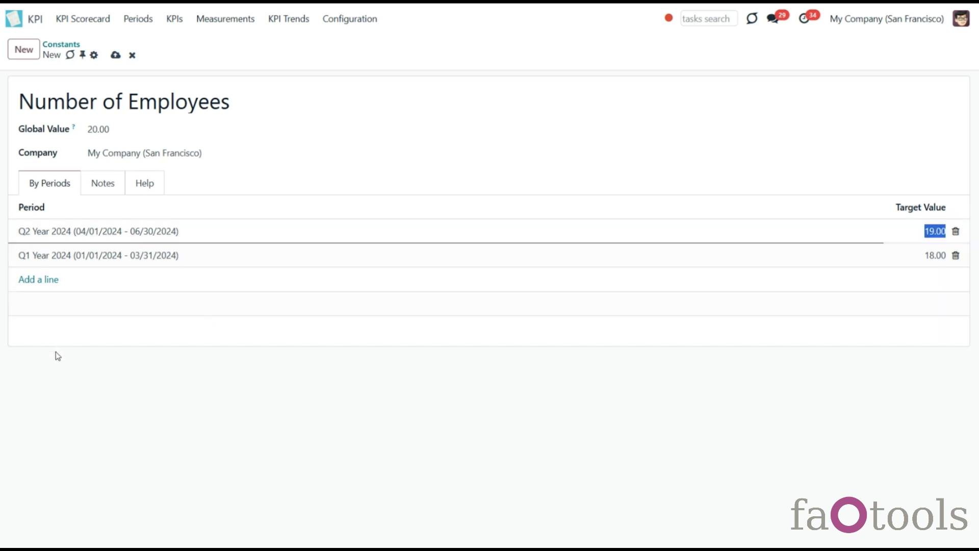
Step: Add a period line for Year 2024 with a target value of 21, then save the Number of Employees constant
left_click(50, 279)
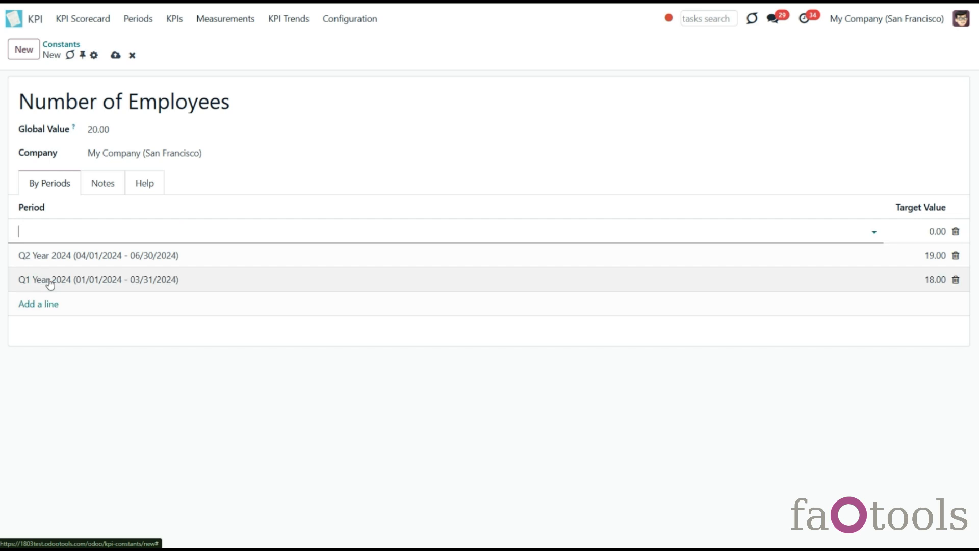
left_click(68, 233)
left_click(97, 355)
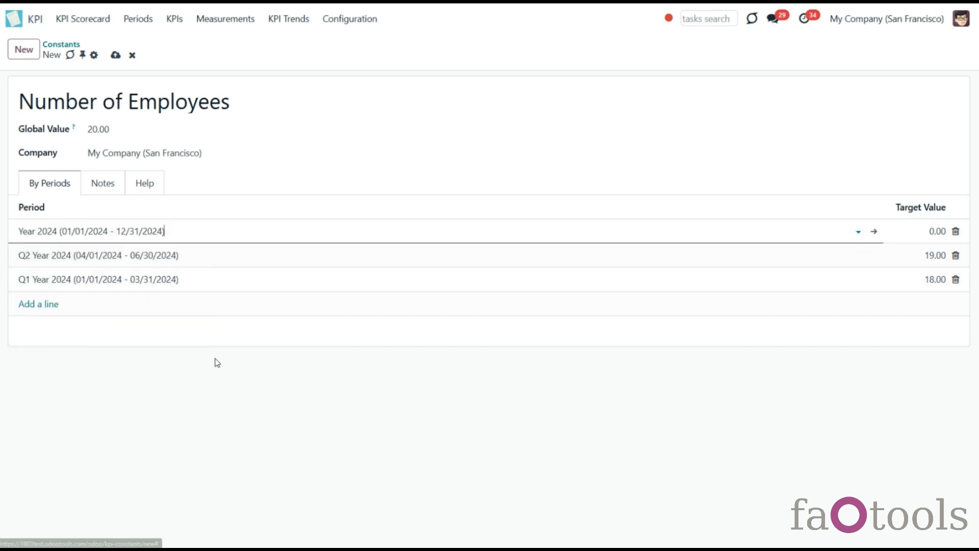
left_click(931, 233)
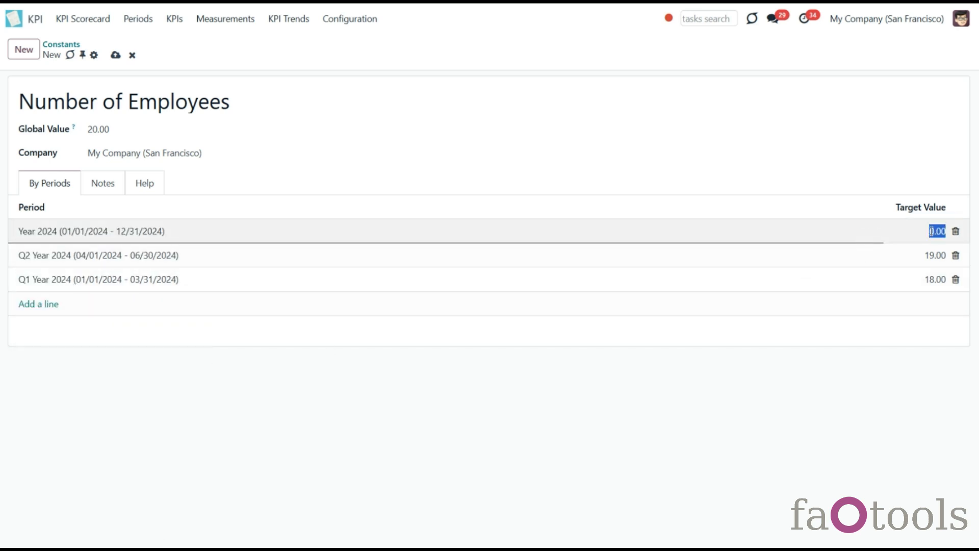
left_click(929, 231)
key("BackSpace")
type("21")
left_click(723, 360)
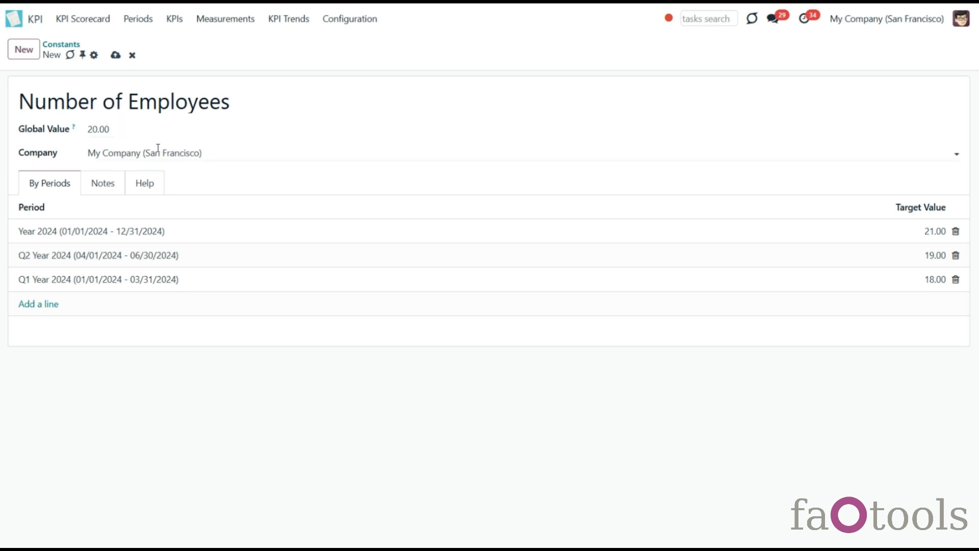
left_click(115, 55)
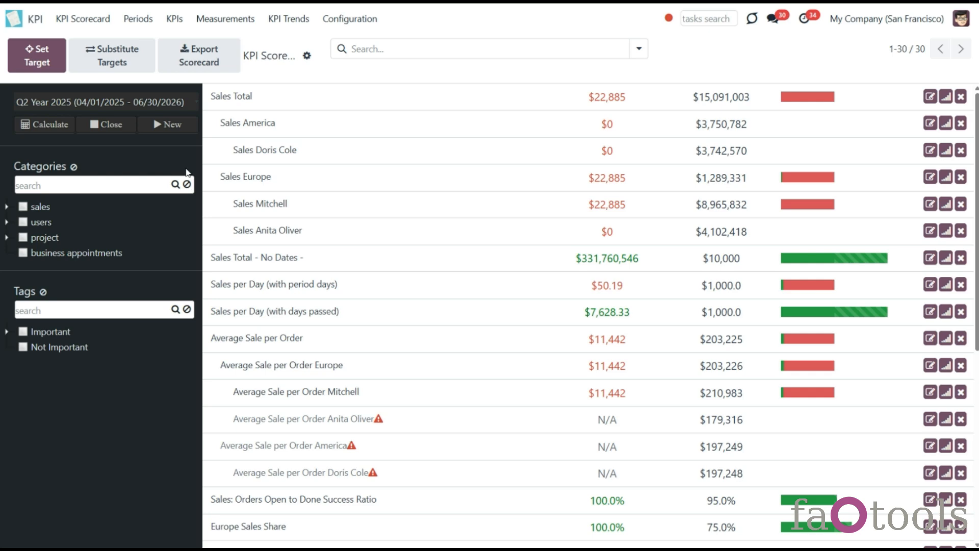
Step: Open the KPIs list and start a new KPI
left_click(178, 23)
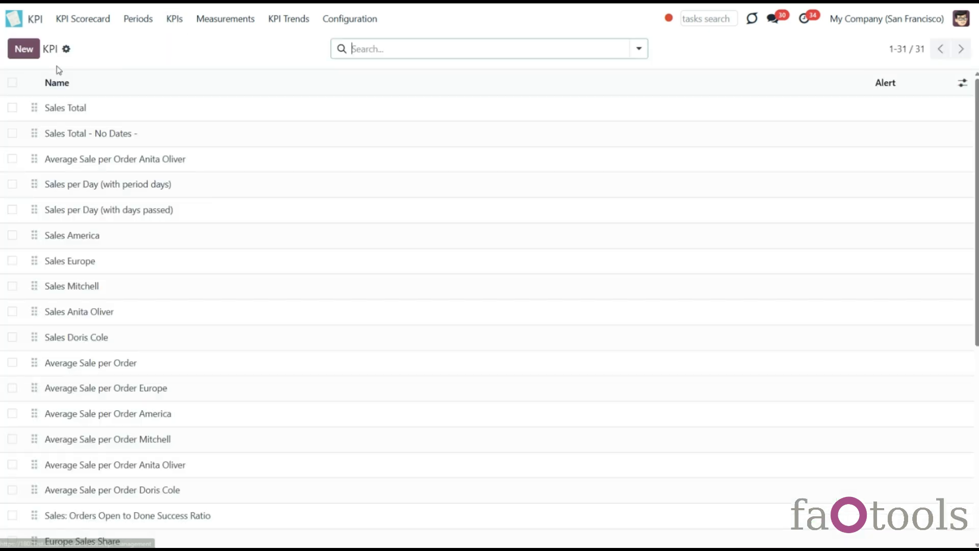
left_click(25, 53)
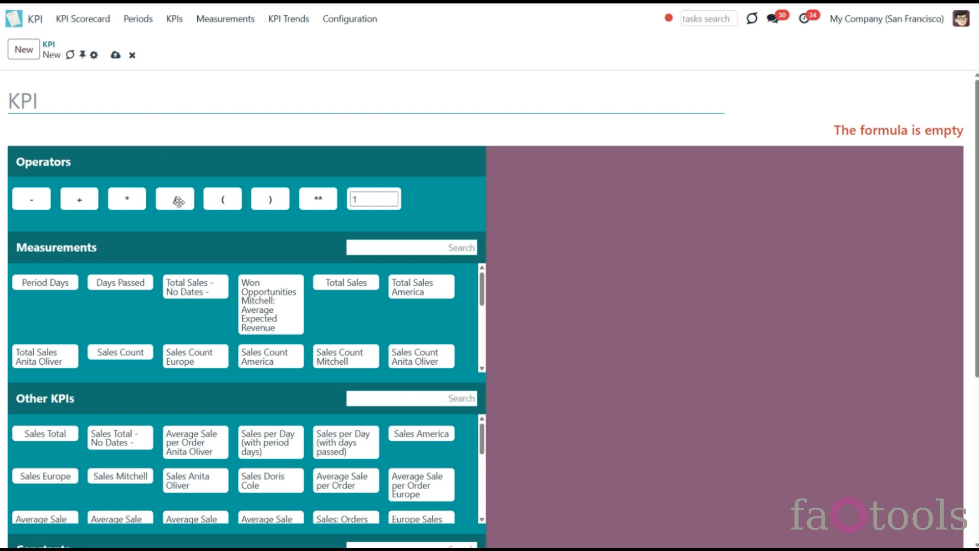
left_click_drag(130, 198, 541, 174)
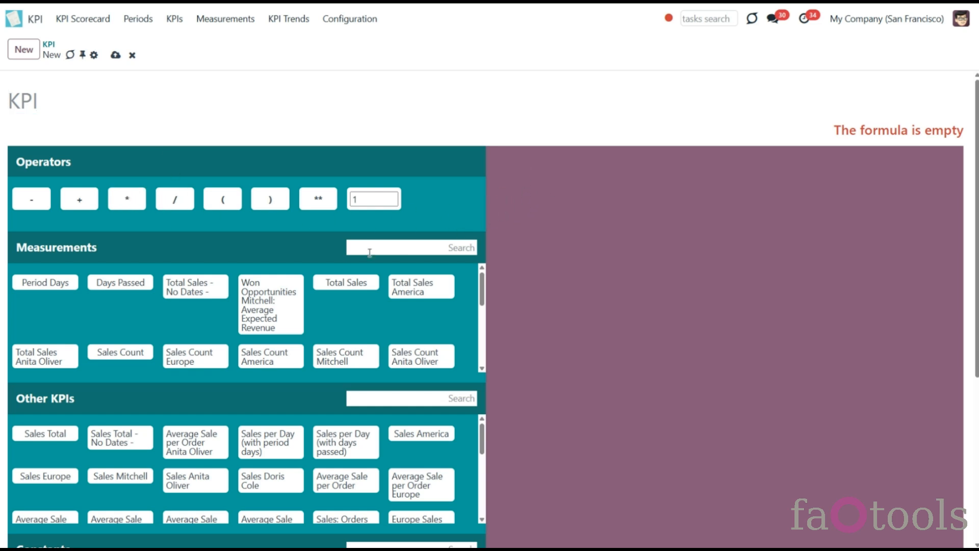
left_click_drag(79, 199, 534, 167)
left_click_drag(200, 286, 543, 170)
left_click_drag(202, 440, 689, 171)
scroll(407, 347, "down", 5)
scroll(244, 474, "down", 3)
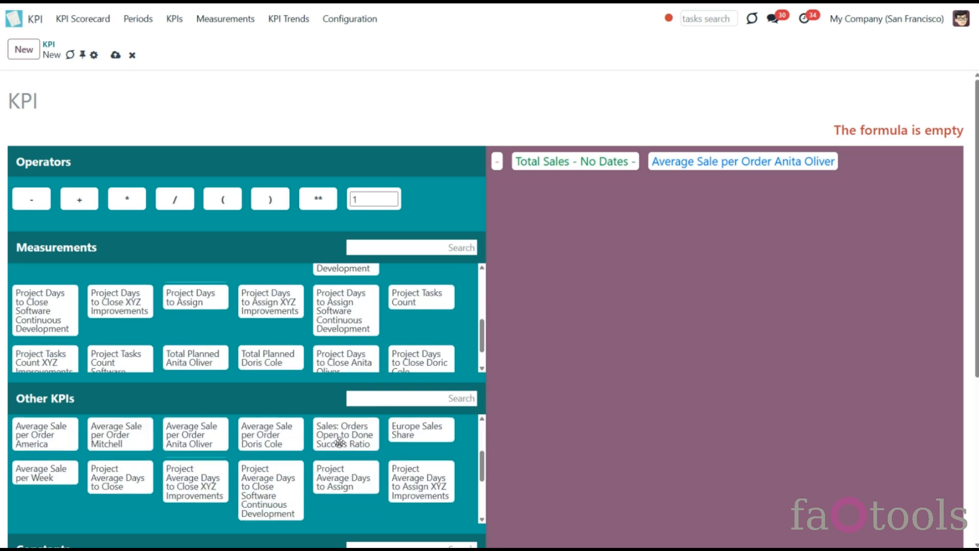
scroll(244, 510, "down", 1)
left_click_drag(114, 533, 879, 118)
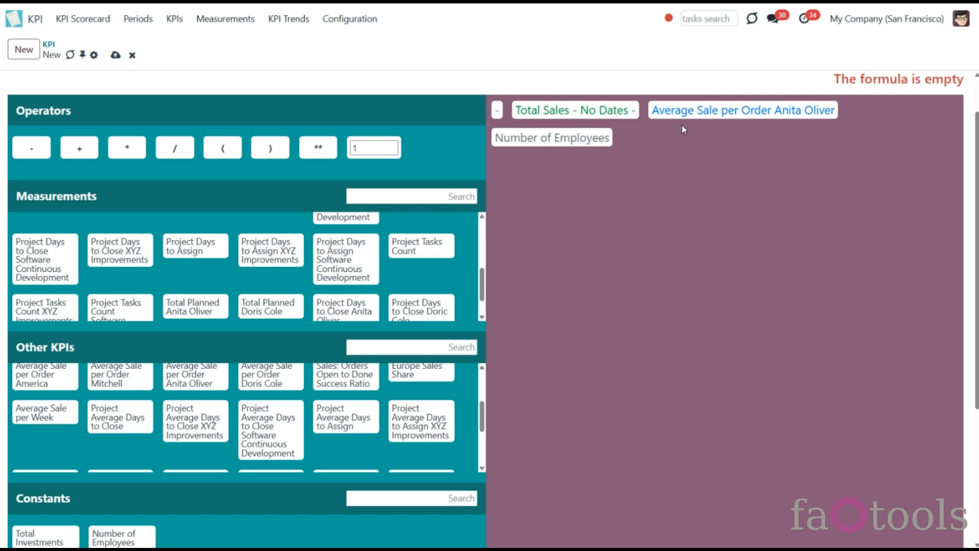
scroll(327, 244, "up", 6)
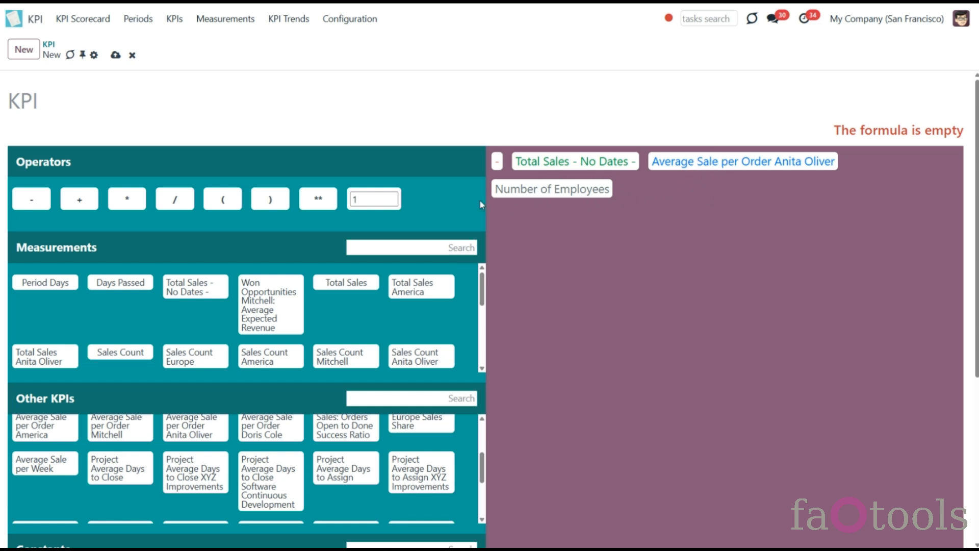
left_click_drag(493, 160, 426, 181)
left_click_drag(524, 159, 401, 191)
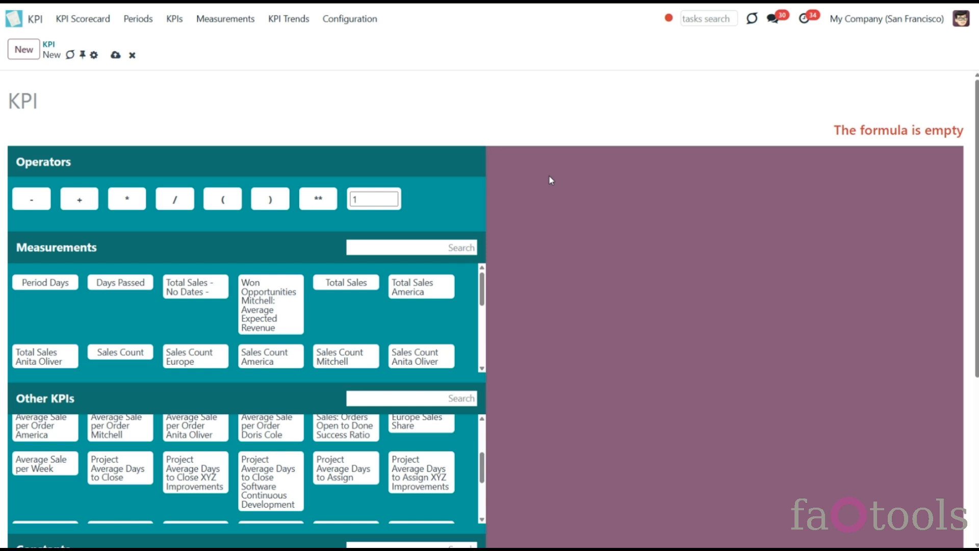
Step: Name the new KPI Confirmed/Done Sale Orders: Total and add the Total Sales measurement to its formula
left_click(137, 101)
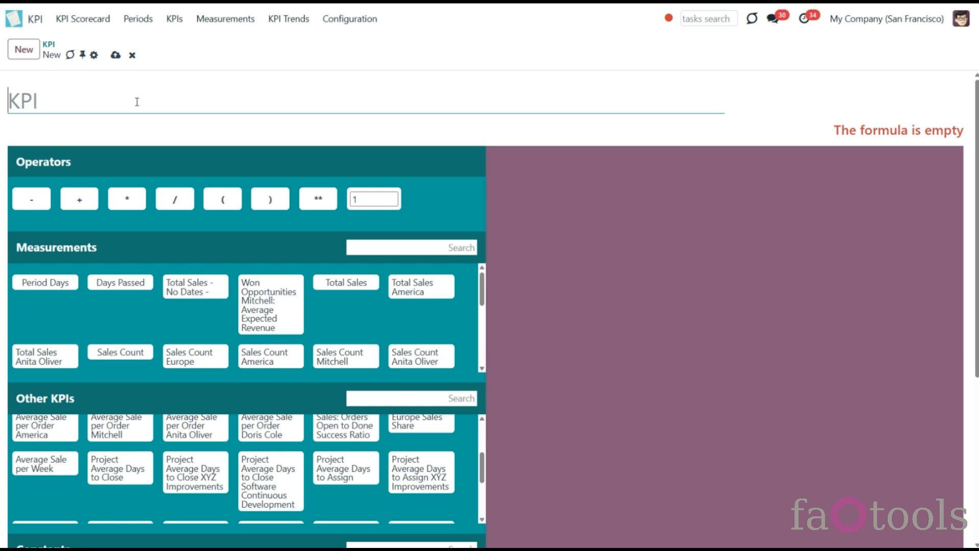
type("Confirmed/Done Sale Orders: Total")
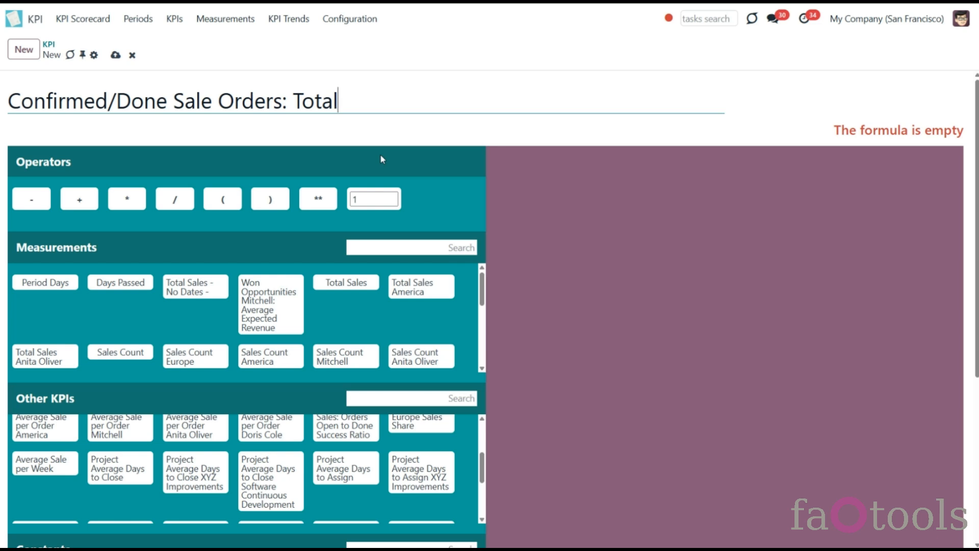
left_click_drag(346, 282, 547, 161)
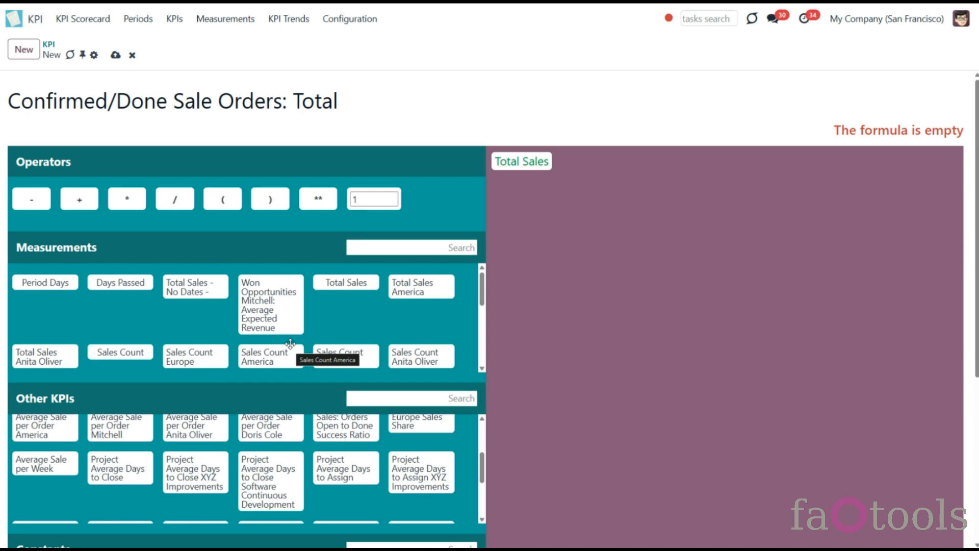
scroll(445, 282, "down", 5)
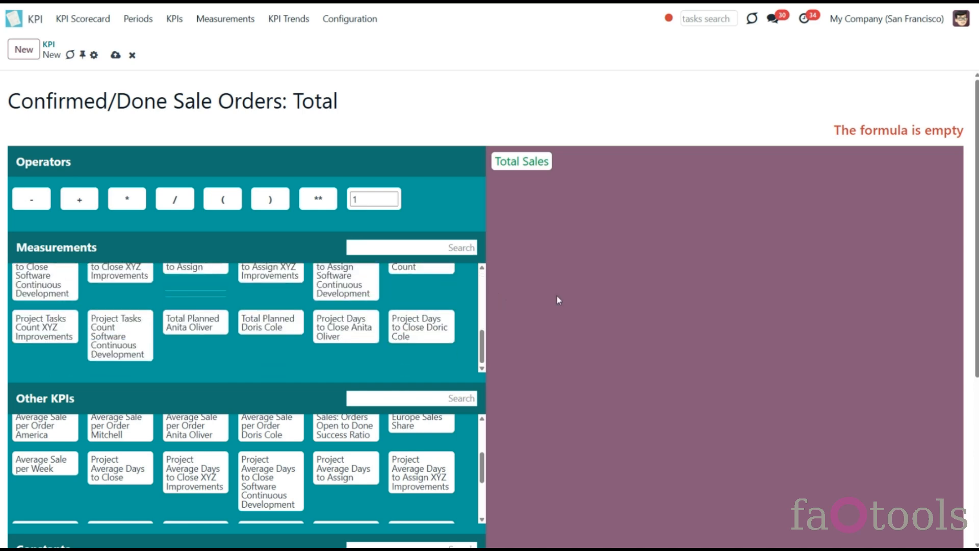
scroll(571, 299, "down", 5)
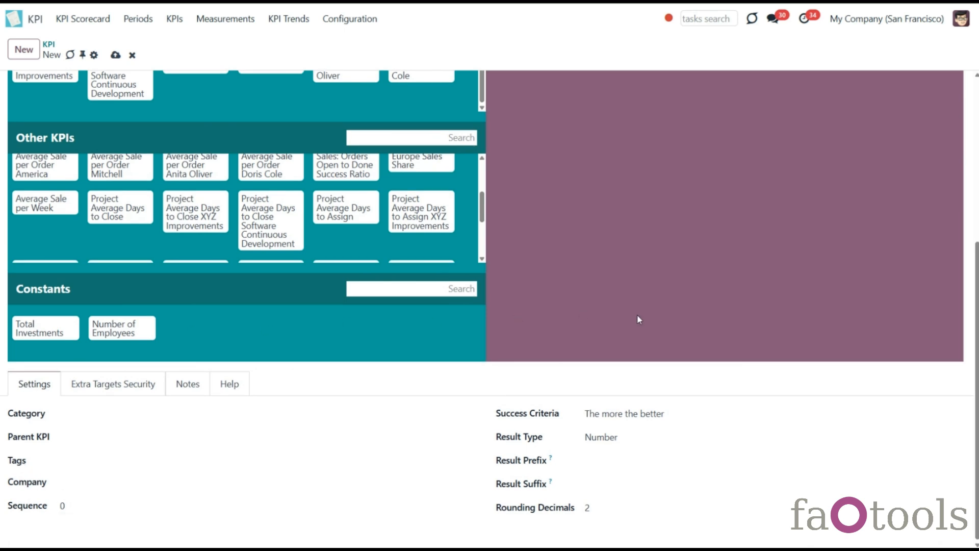
left_click(80, 419)
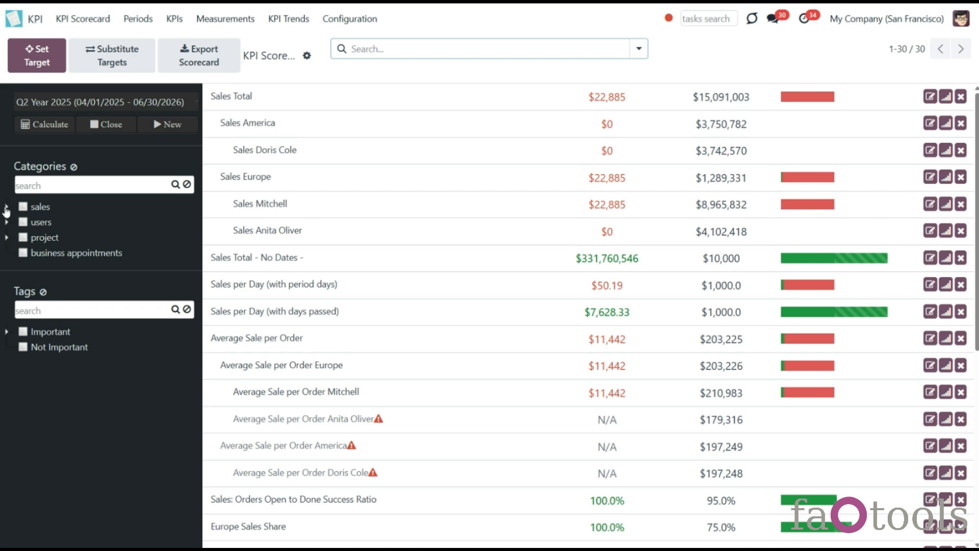
left_click(7, 206)
left_click(6, 252)
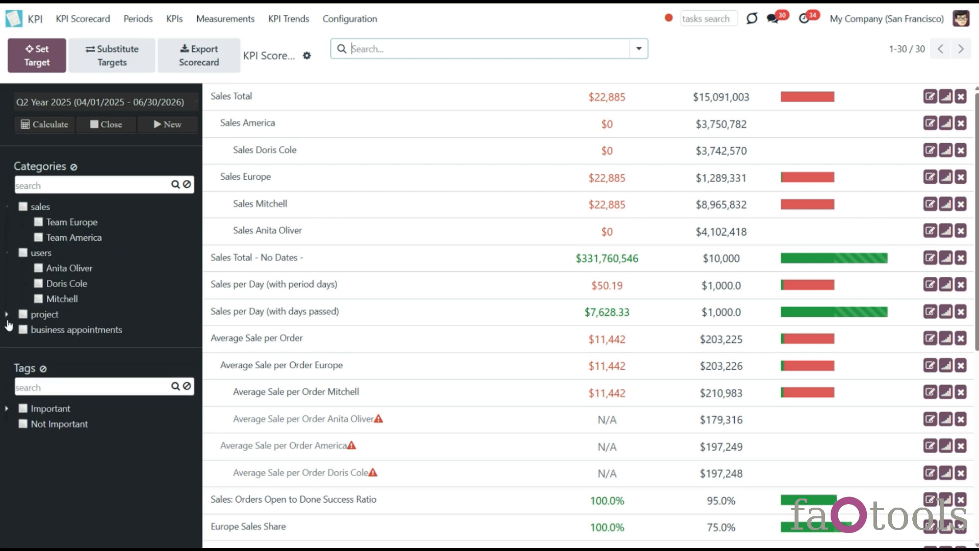
left_click(6, 315)
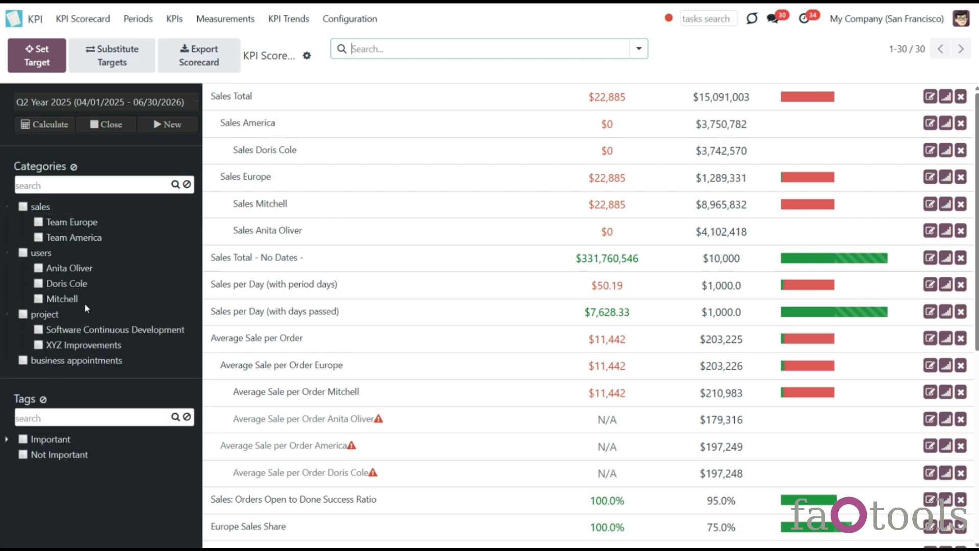
left_click(38, 223)
left_click(38, 223)
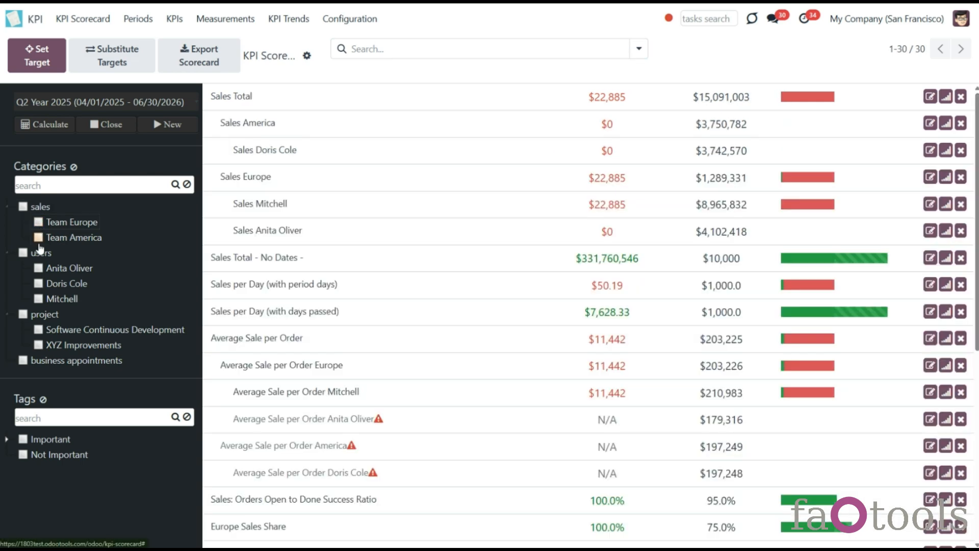
left_click(38, 269)
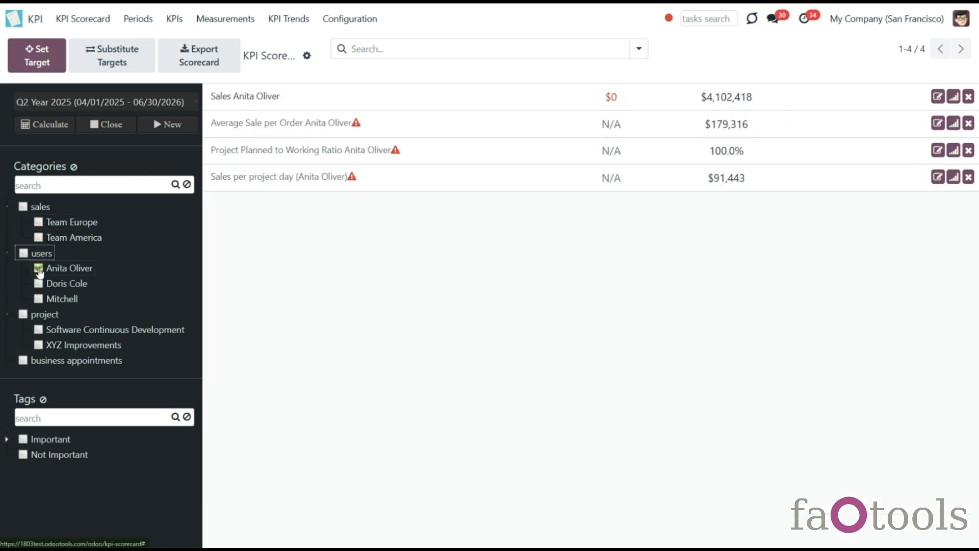
left_click(39, 269)
left_click(22, 315)
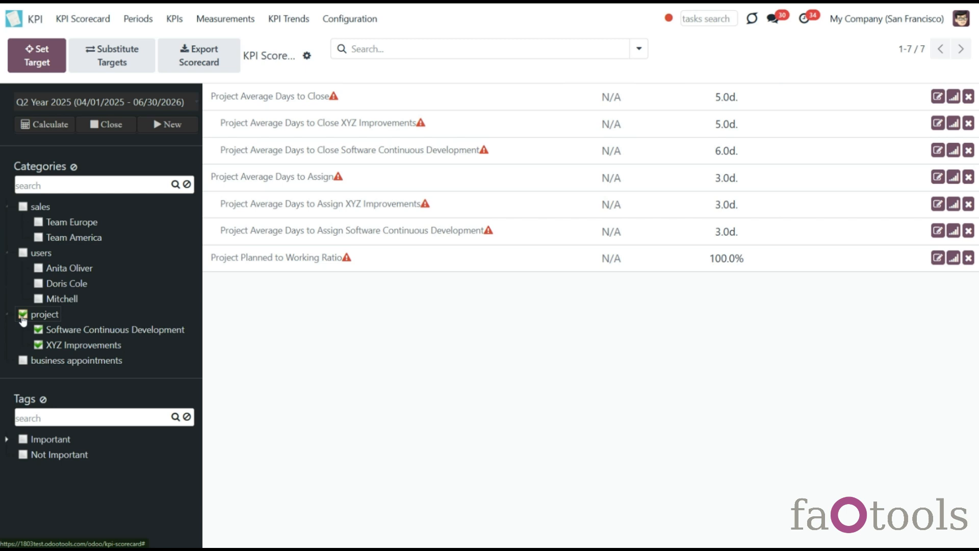
left_click(22, 315)
Step: Open the KPI Categories list and move the project category to the top of the order
left_click(350, 19)
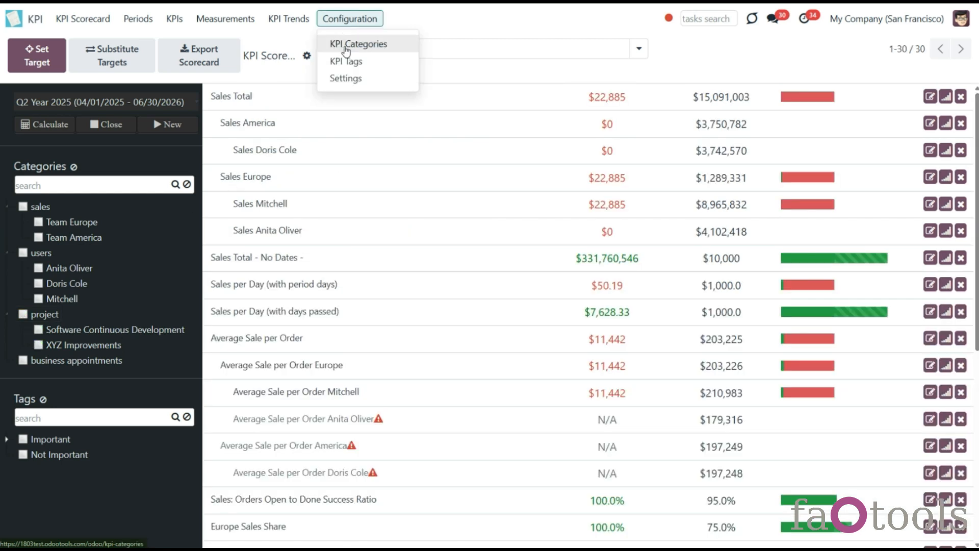
left_click(346, 45)
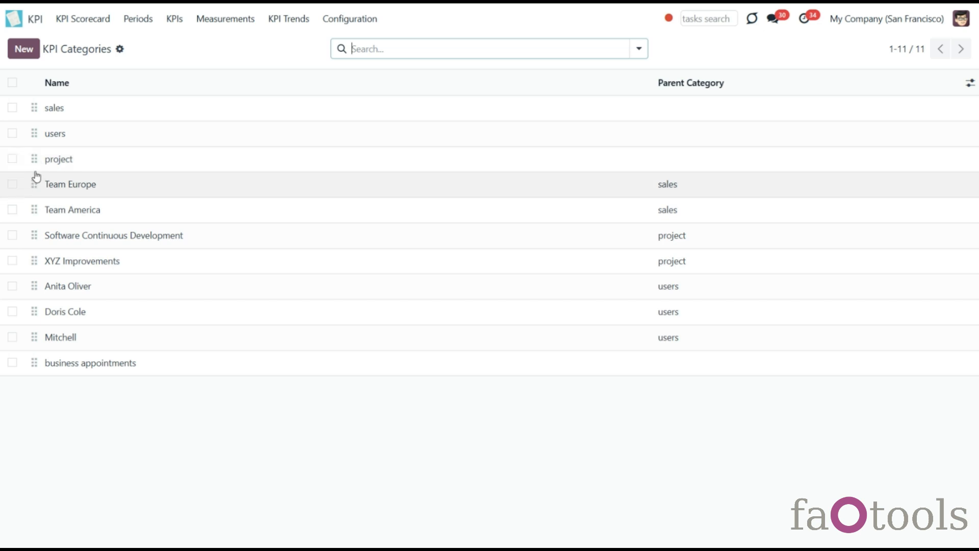
left_click(55, 113)
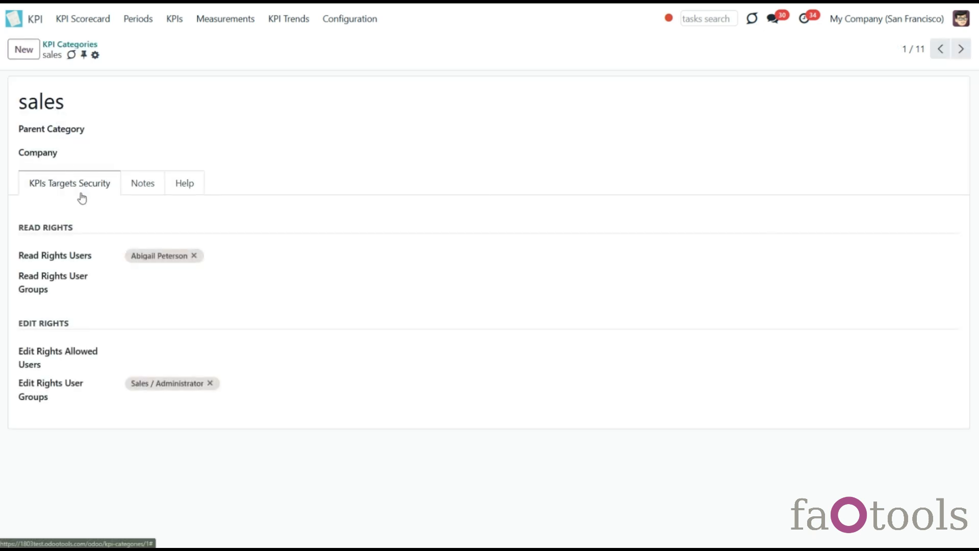
left_click(74, 46)
left_click_drag(33, 158, 39, 96)
Step: Review the scorecard order, then move the sales category back to the top of the KPI Categories list
left_click(84, 21)
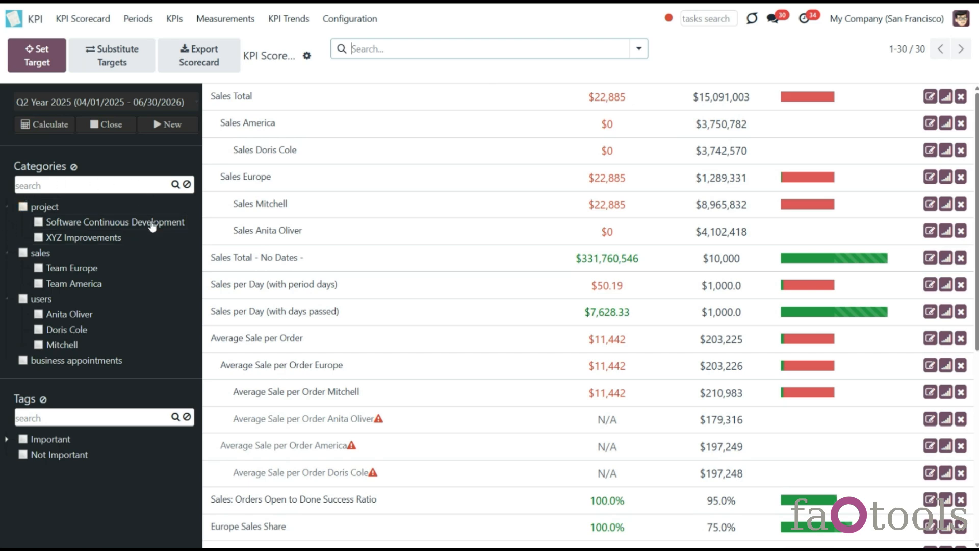
left_click(335, 20)
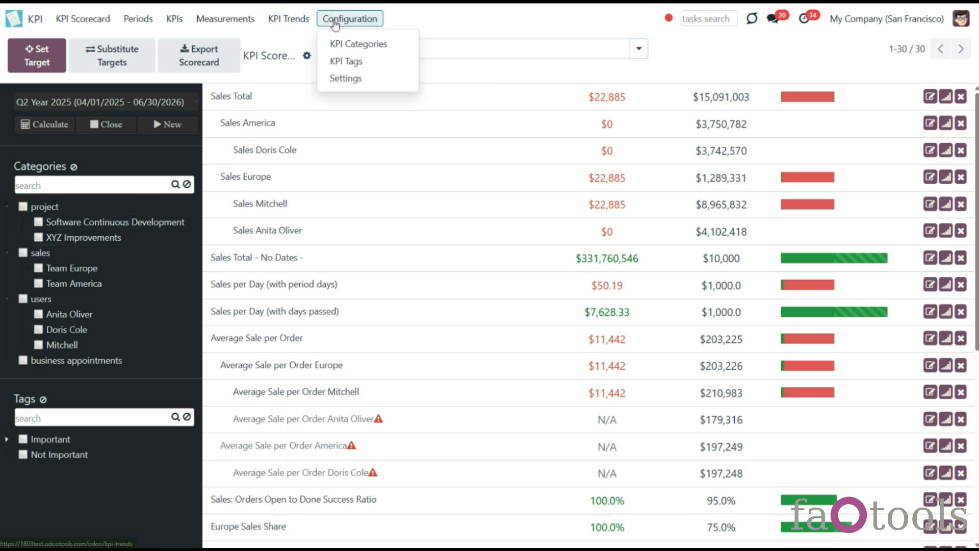
left_click(338, 44)
left_click_drag(34, 133, 44, 113)
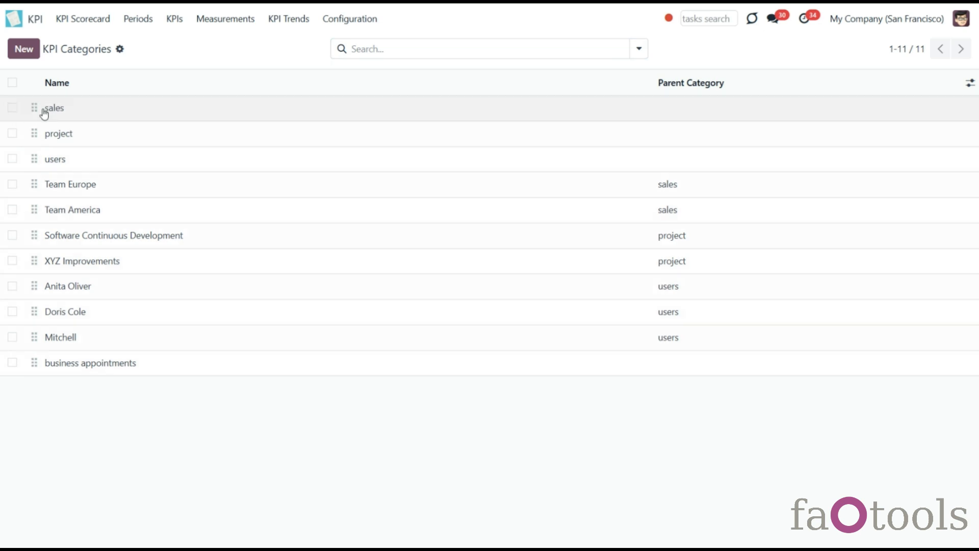
Step: Check the category order in the KPI Scorecard and reopen the KPI Categories list
left_click(70, 21)
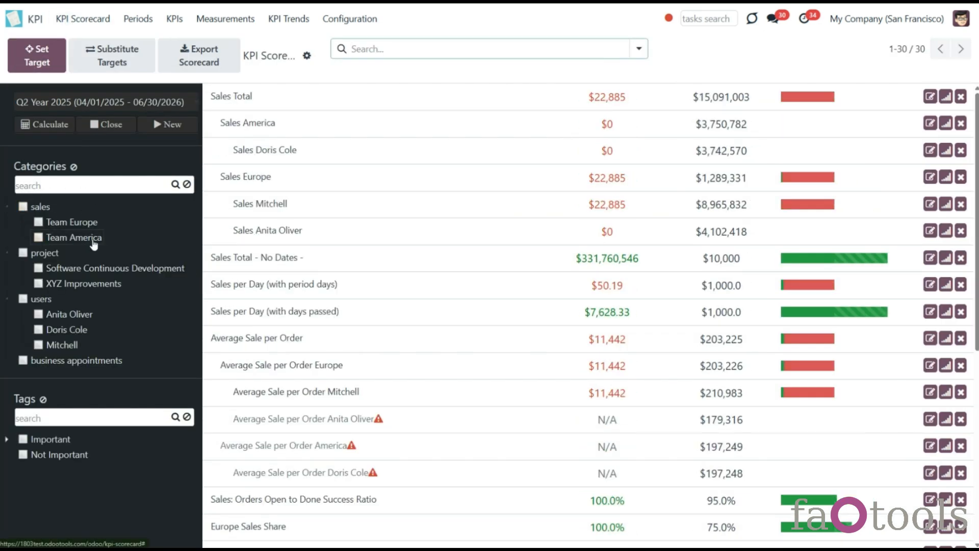
left_click(349, 18)
left_click(336, 42)
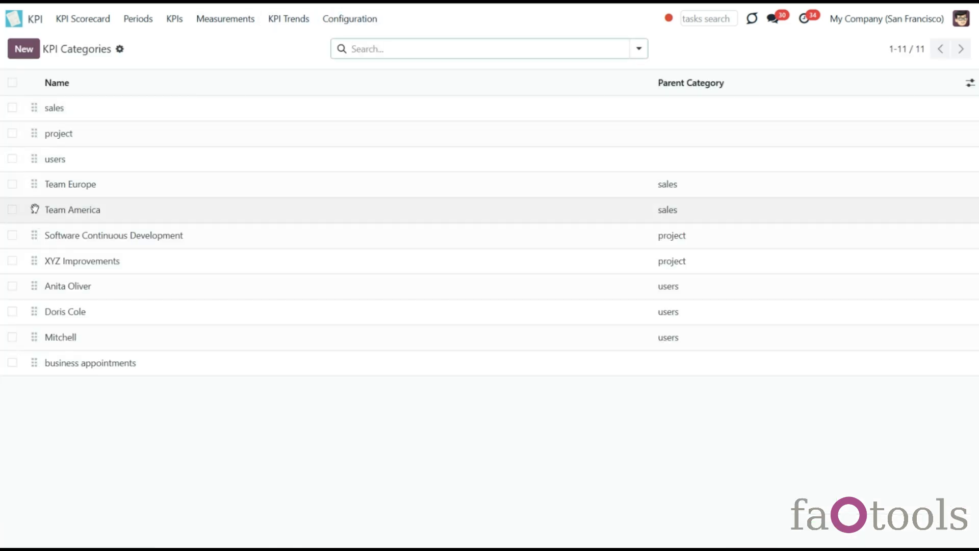
Step: Move Team Europe to the top of the KPI Categories list and open the KPI Scorecard
left_click_drag(35, 184, 46, 110)
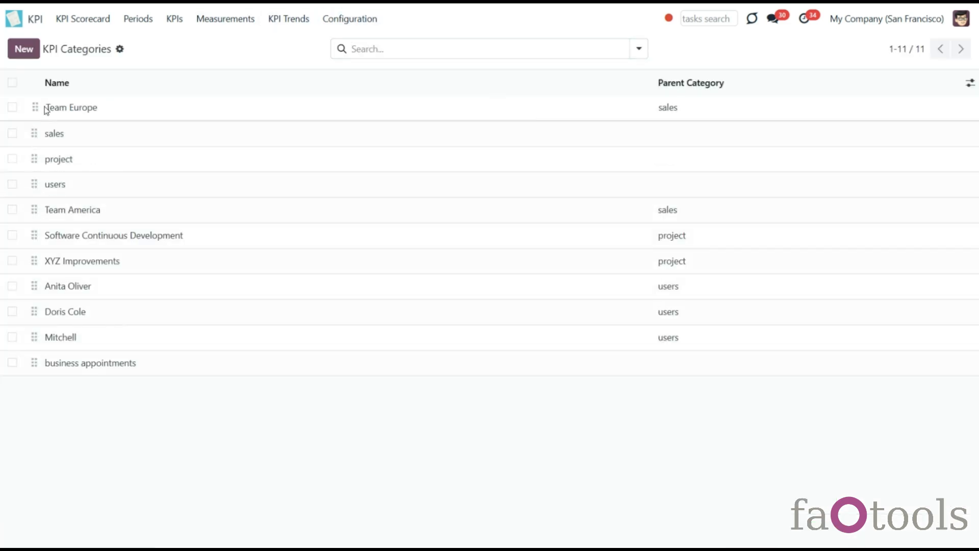
left_click(60, 20)
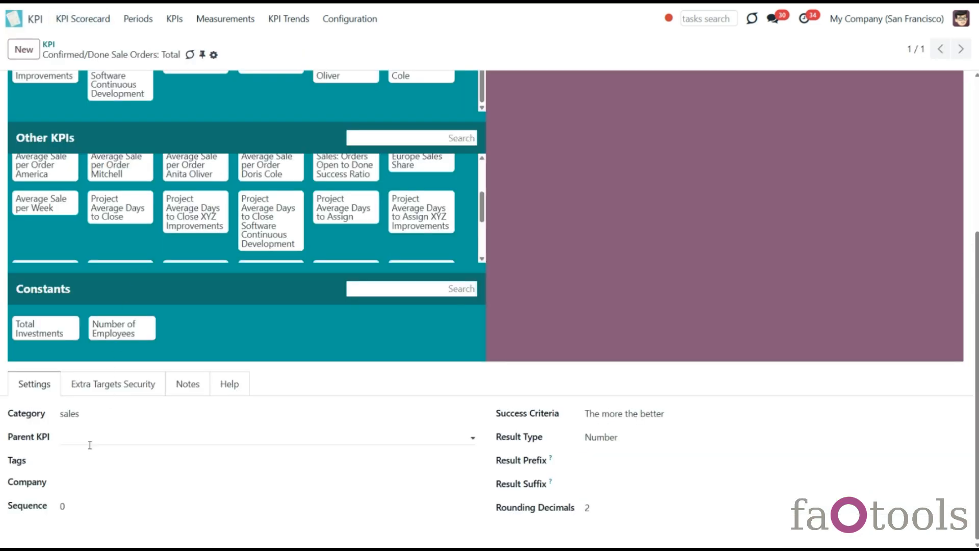
Step: On the Confirmed/Done Sale Orders: Total KPI, leave Parent KPI blank, add the Important tag and set company to My Company (San Francisco)
left_click(90, 445)
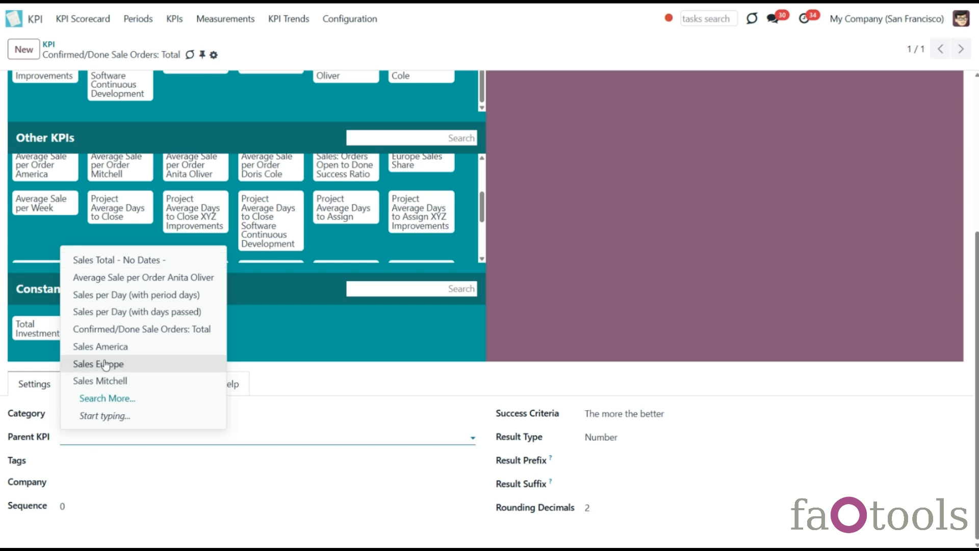
left_click(55, 443)
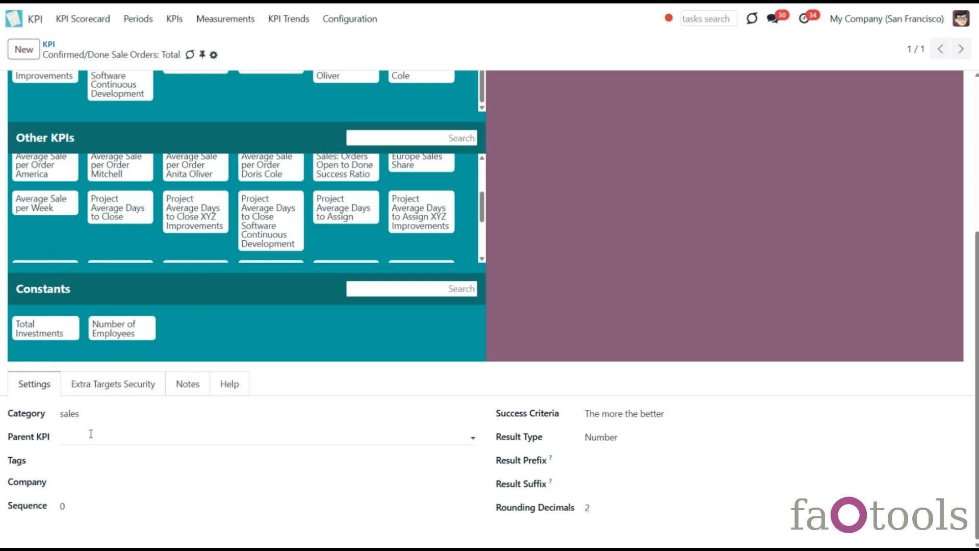
left_click(88, 461)
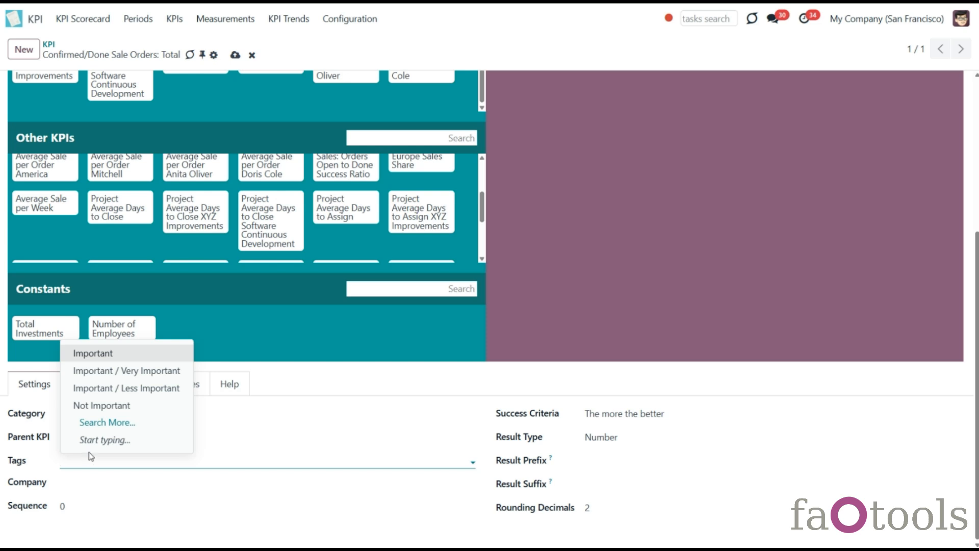
left_click(111, 360)
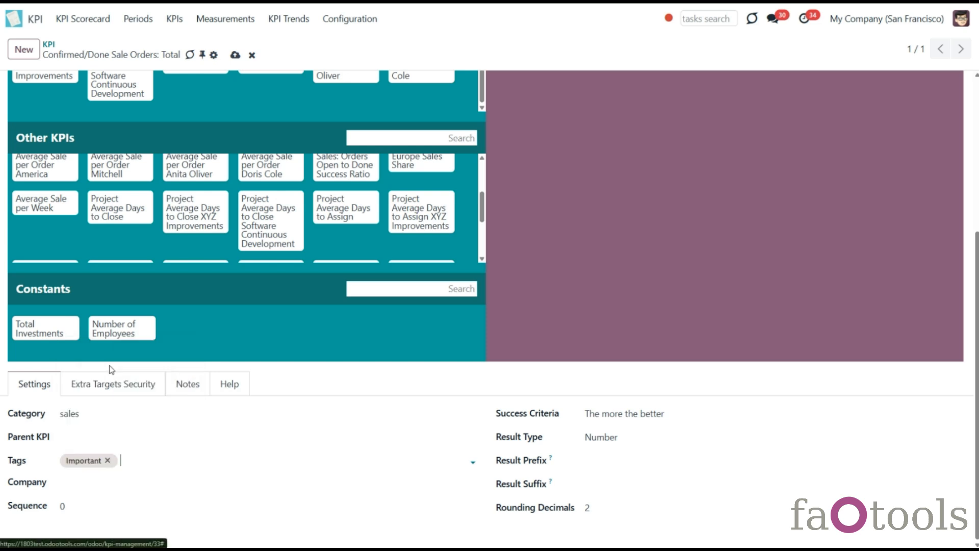
left_click(126, 485)
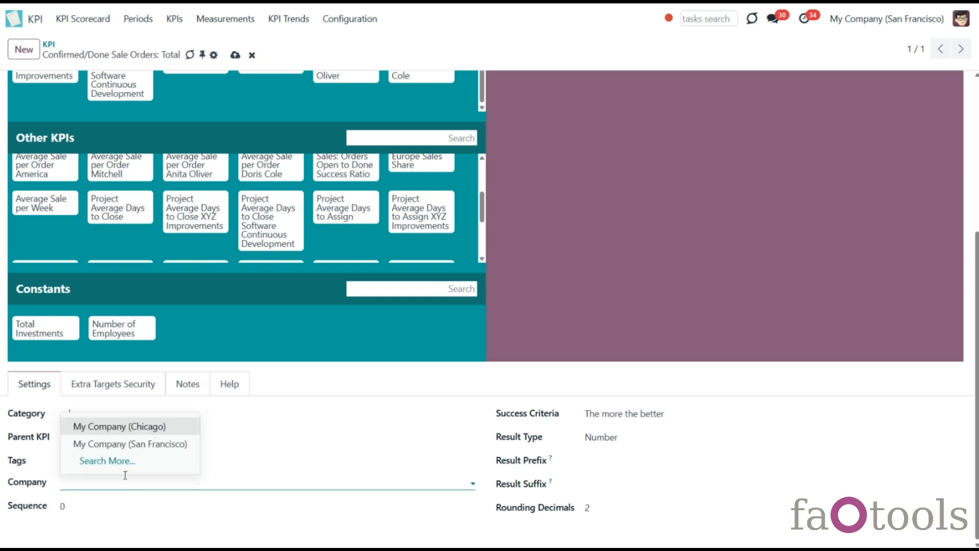
left_click(129, 444)
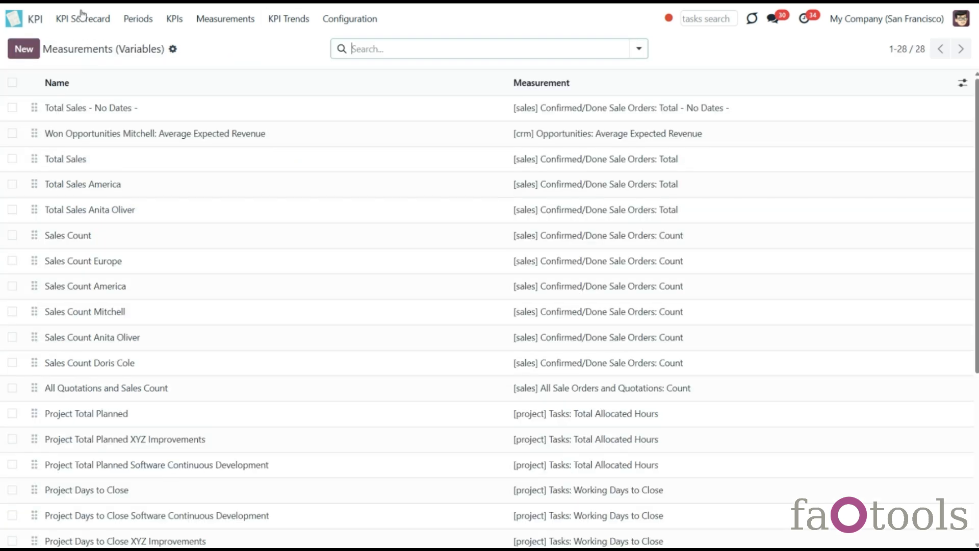
Step: Set the KPI's Success Criteria to The more the better
left_click(82, 17)
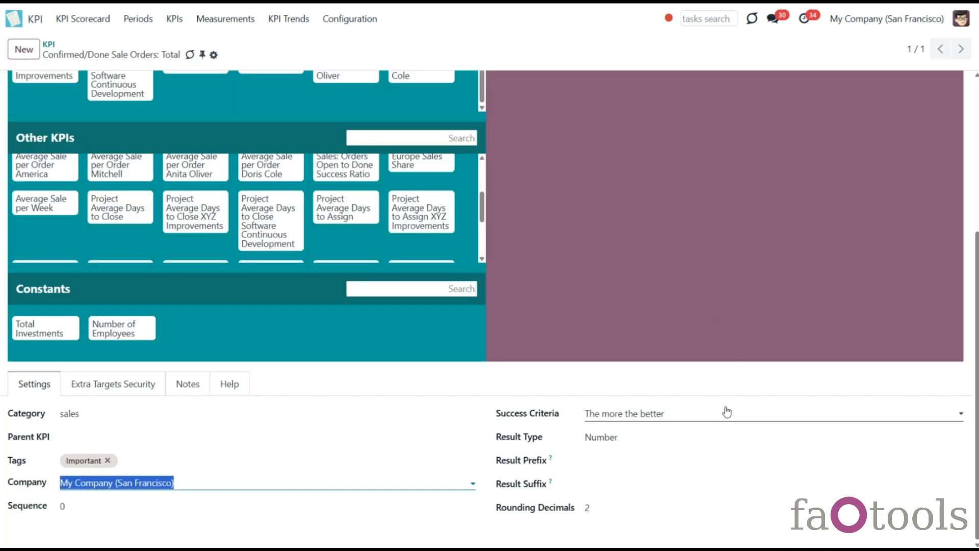
left_click(712, 414)
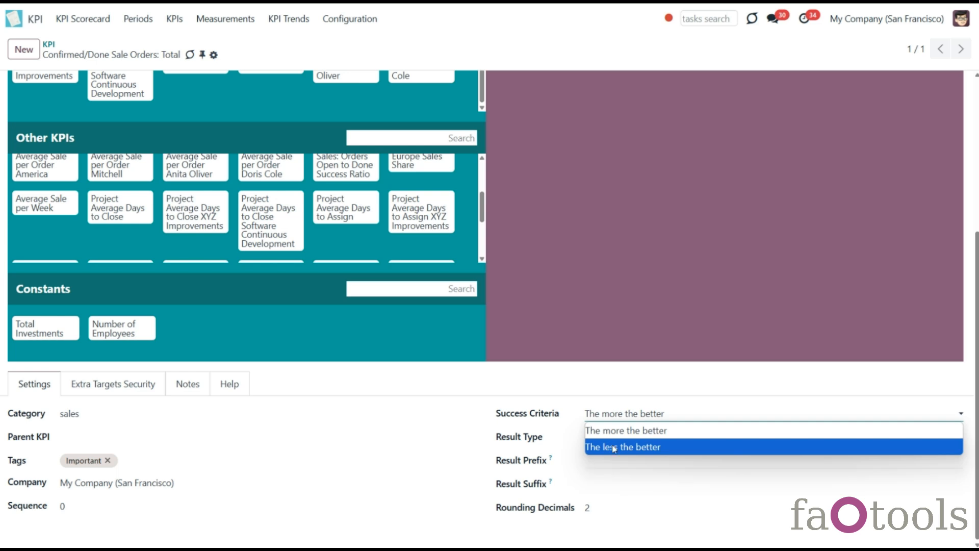
left_click(618, 431)
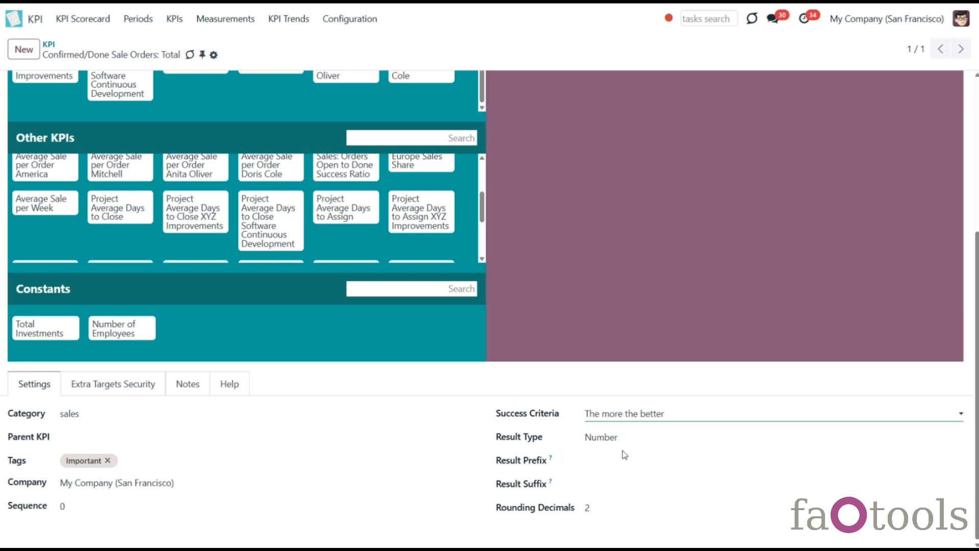
Step: Cycle the KPI's Result Type through Percentage and Monetary, ending with Number
left_click(624, 438)
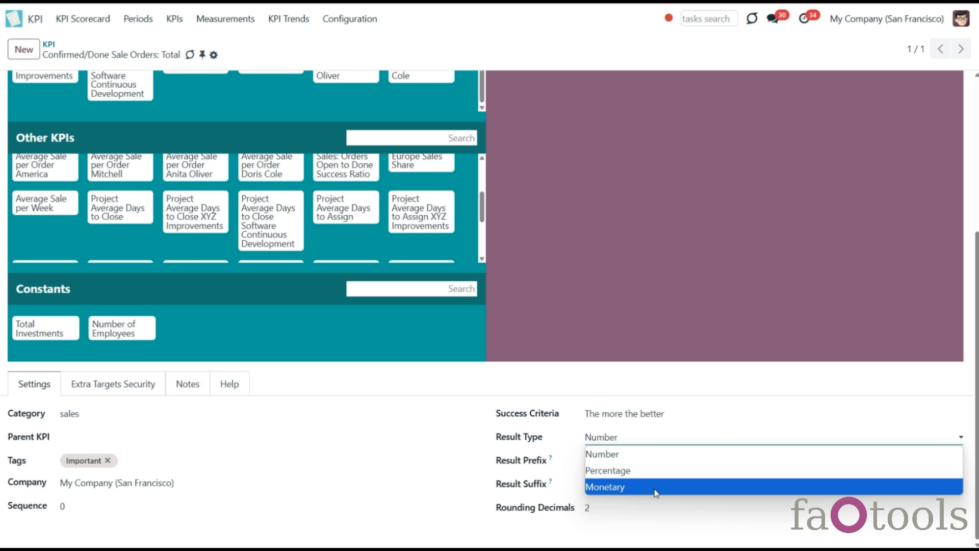
left_click(654, 467)
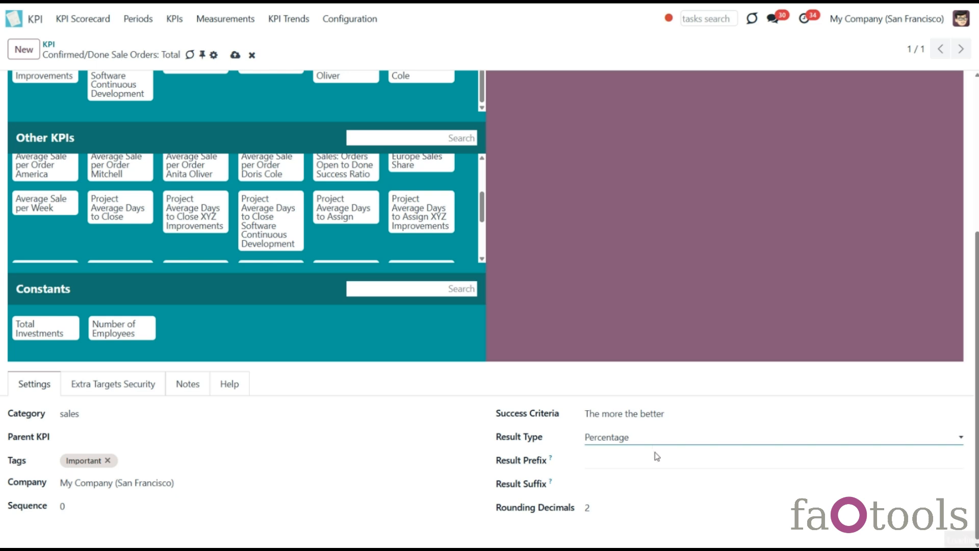
left_click(654, 447)
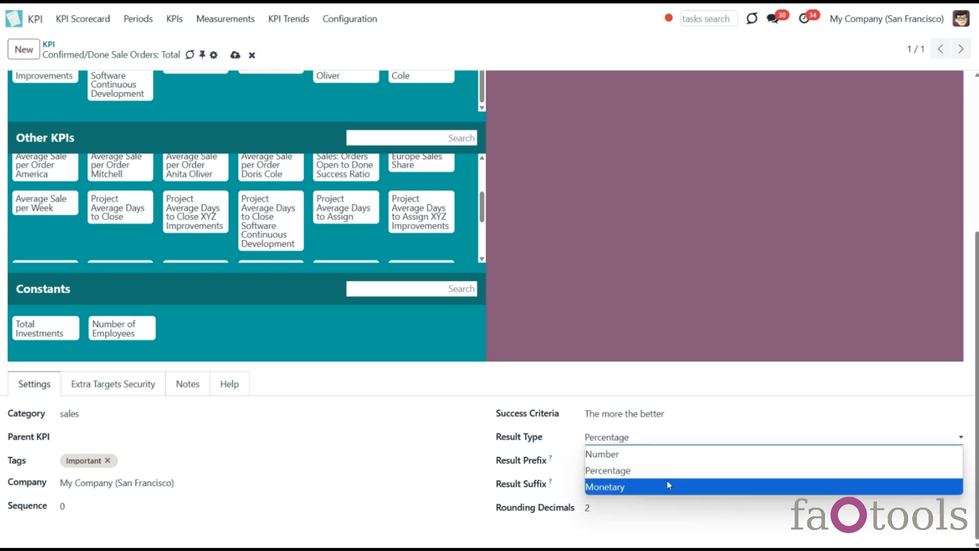
left_click(667, 485)
left_click(662, 442)
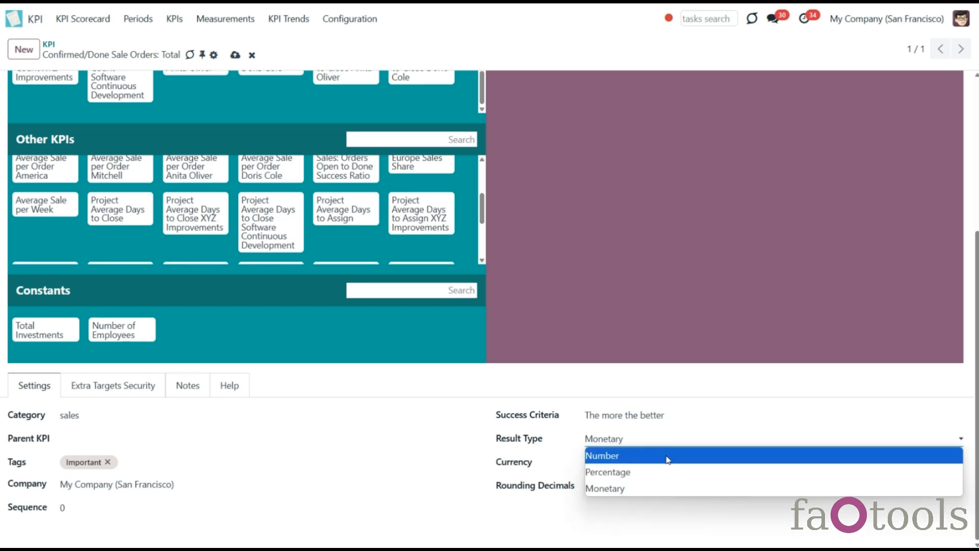
left_click(669, 456)
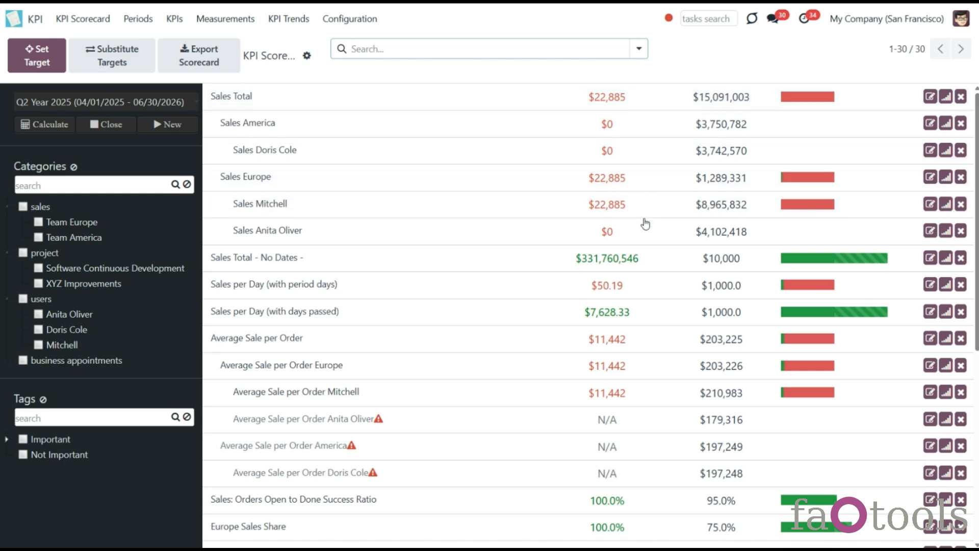
Step: Set the KPI's Result Type to Monetary with USD as the currency
scroll(713, 332, "down", 1)
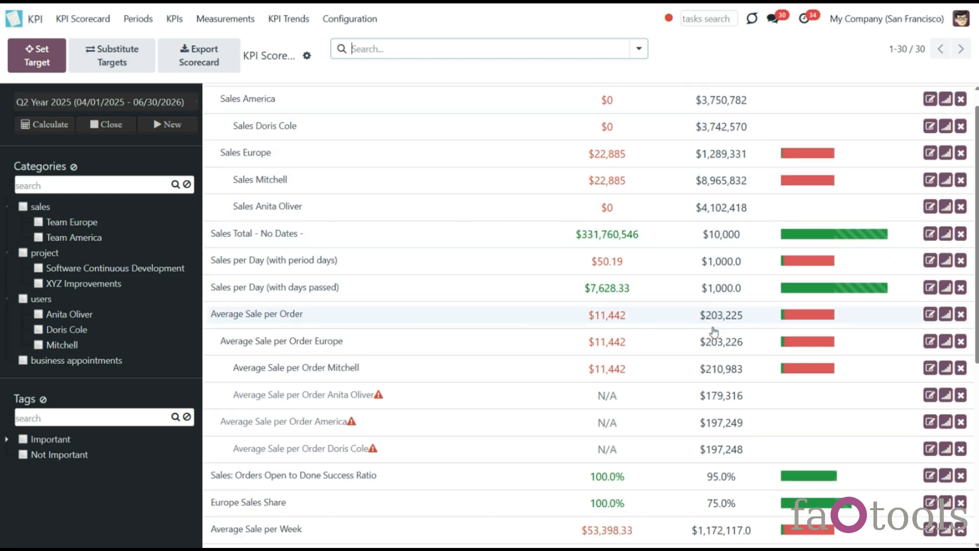
scroll(714, 332, "down", 4)
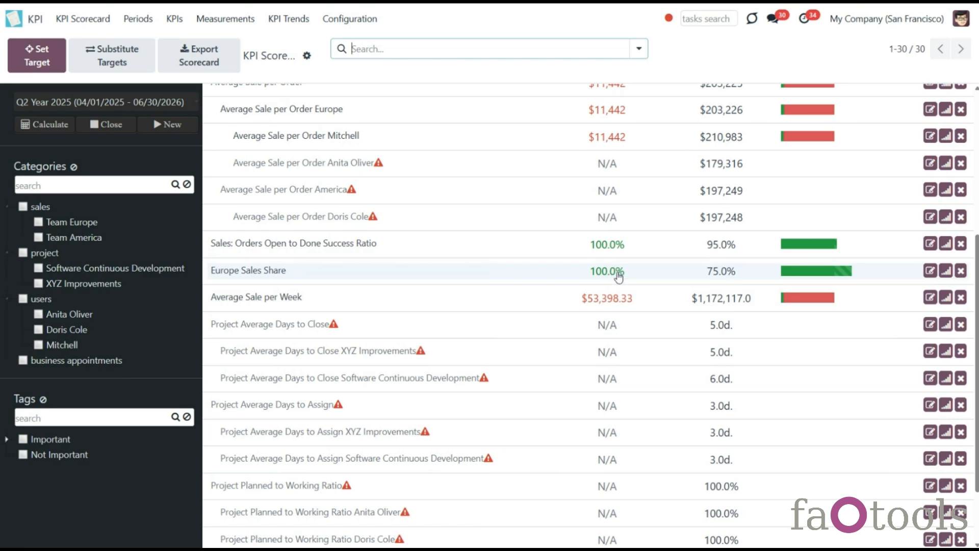
scroll(571, 240, "down", 2)
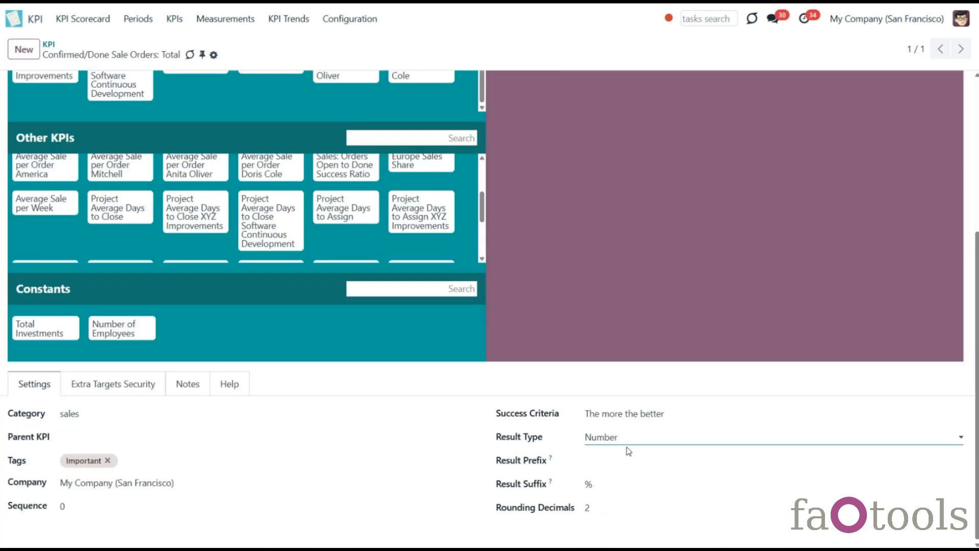
left_click(625, 439)
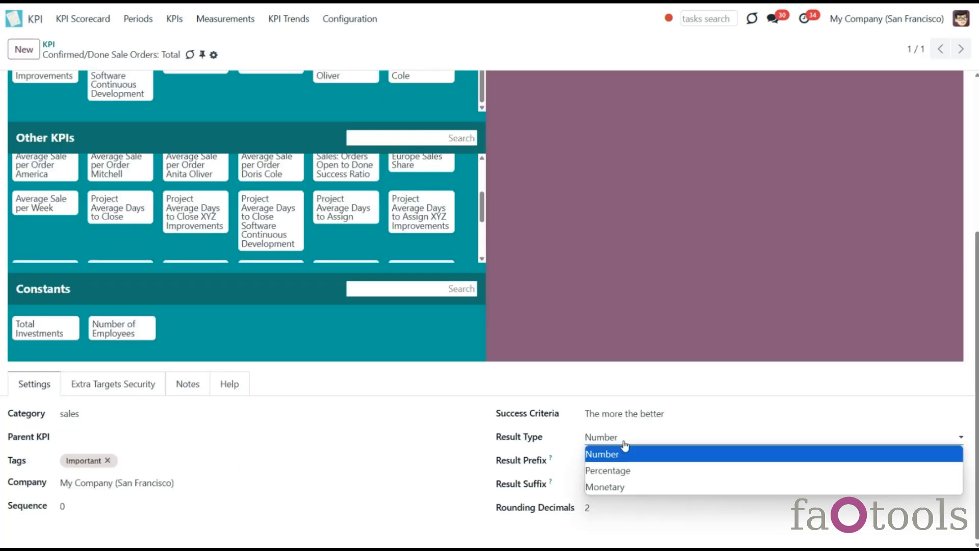
left_click(629, 486)
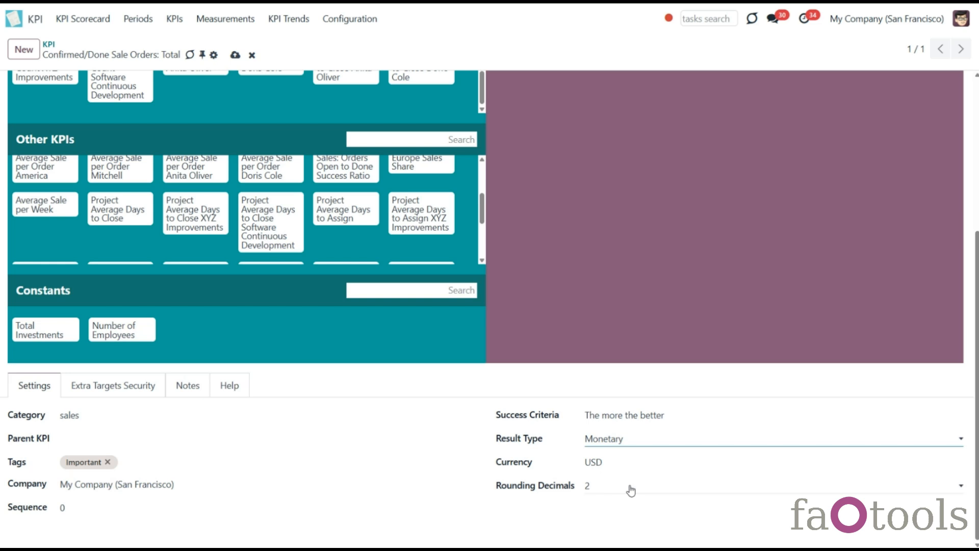
left_click(604, 462)
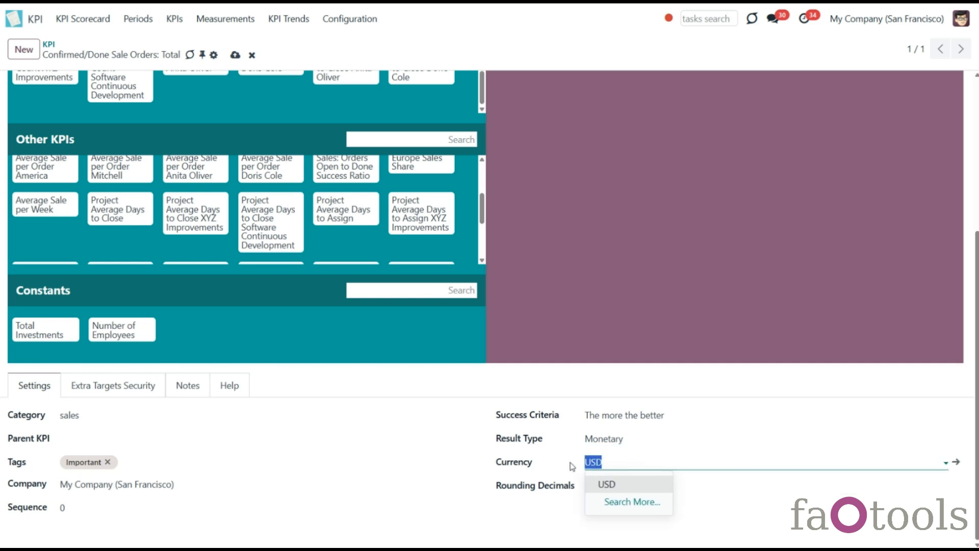
left_click(632, 485)
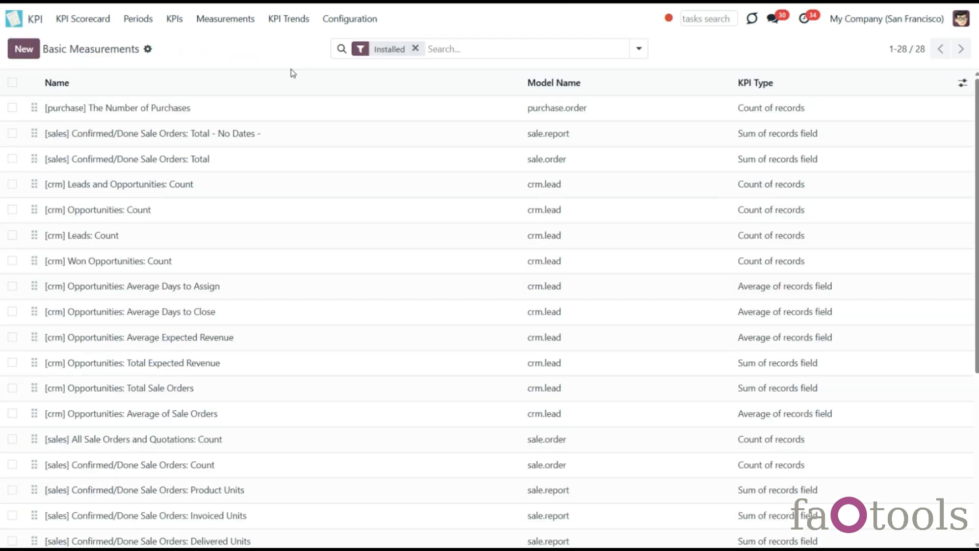
Step: Open the [sales] Confirmed/Done Sale Orders: Total basic measurement and save it
left_click(197, 159)
left_click(149, 166)
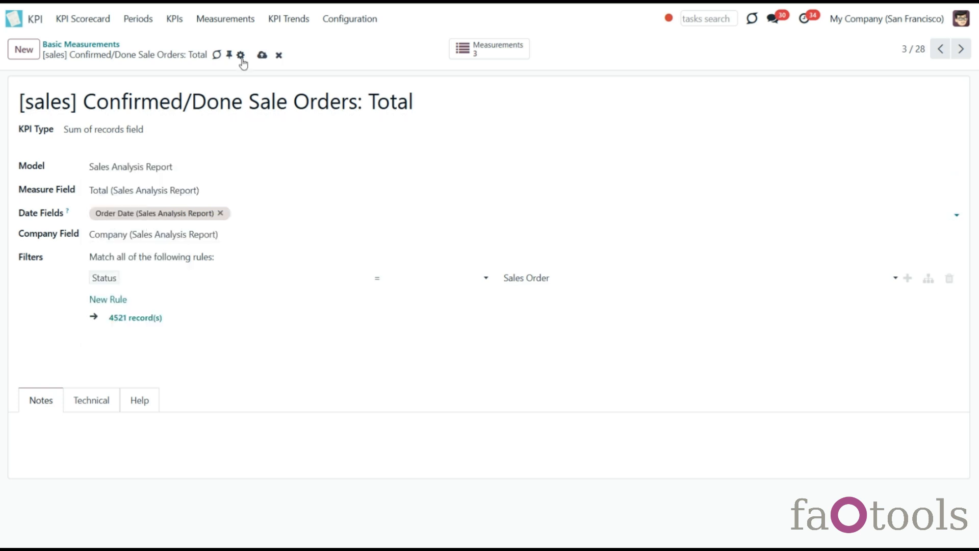
left_click(262, 54)
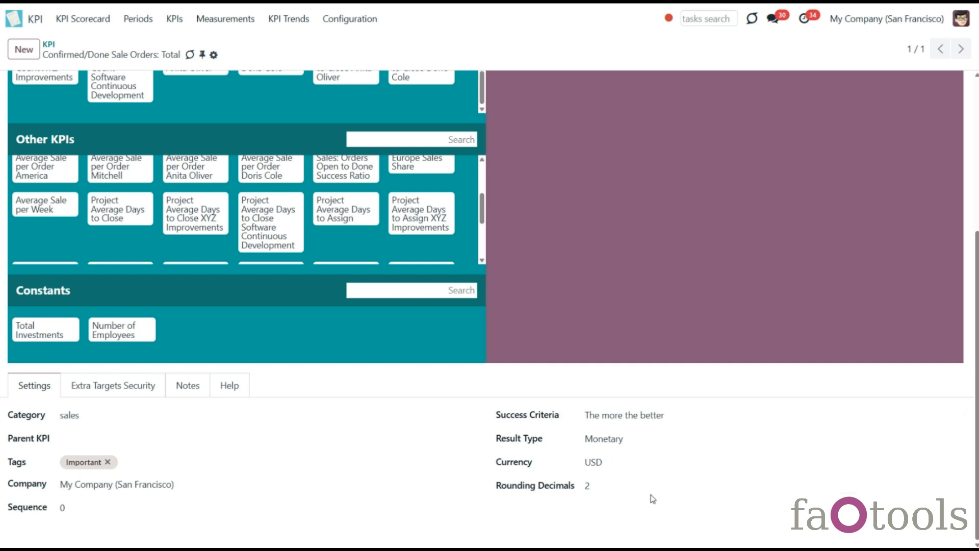
Step: Set the KPI's Rounding Decimals to 4 and review its Extra Targets Security and Notes tabs
left_click(648, 490)
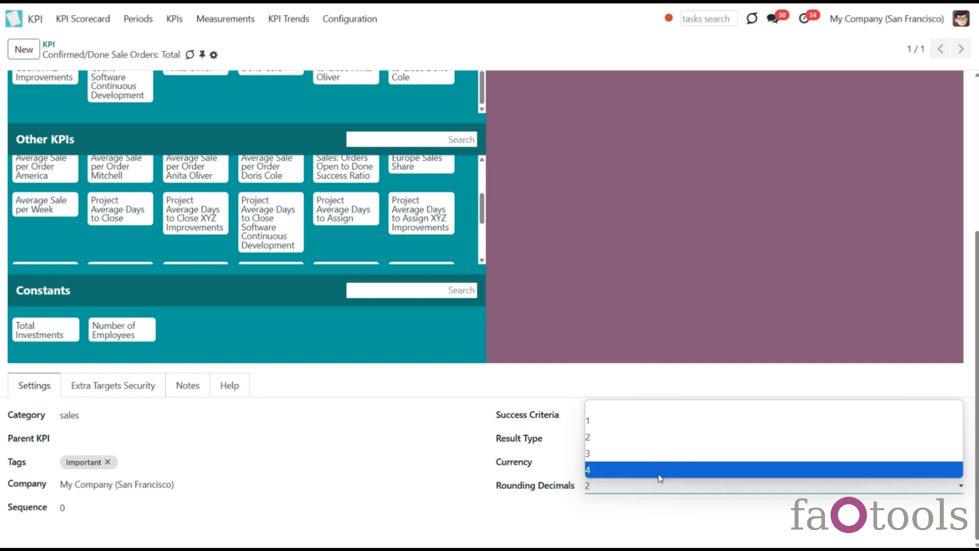
left_click(659, 470)
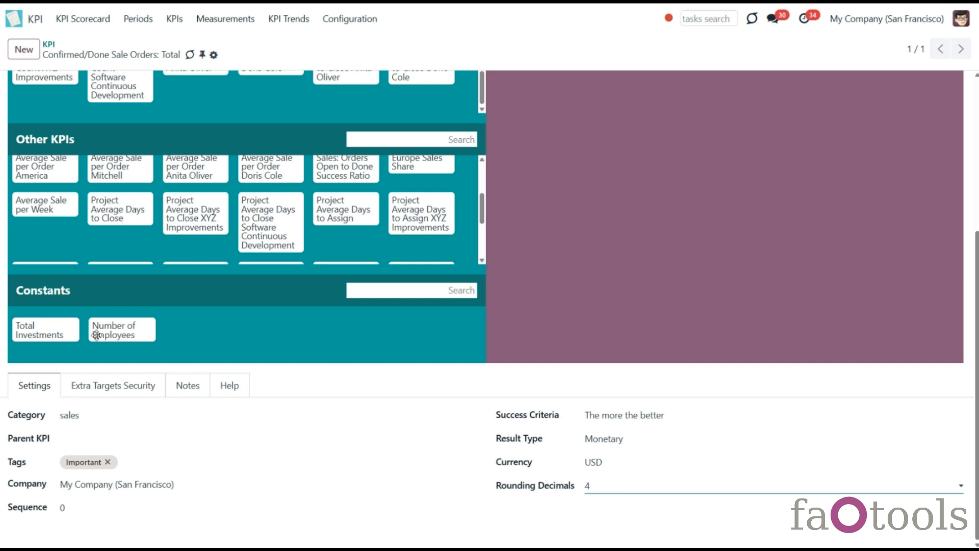
left_click(84, 392)
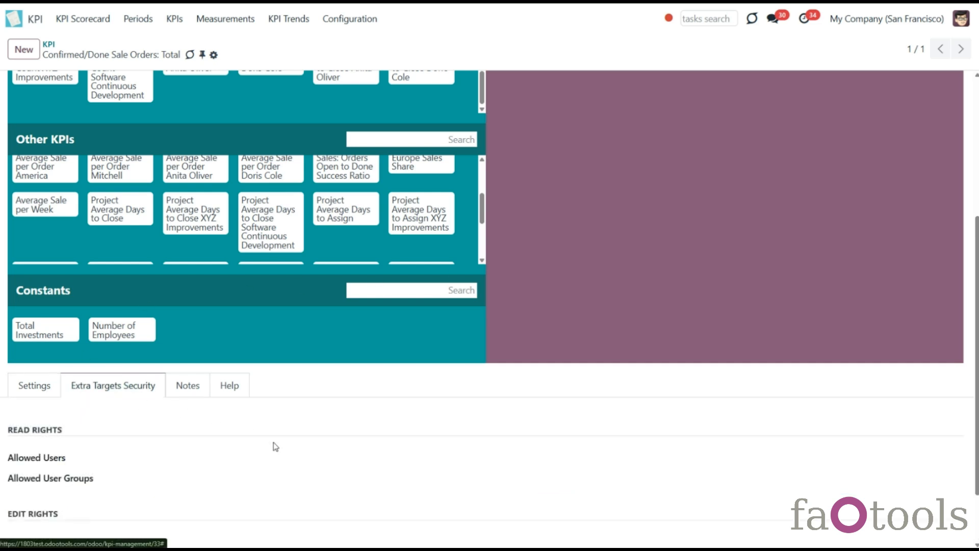
scroll(276, 446, "down", 1)
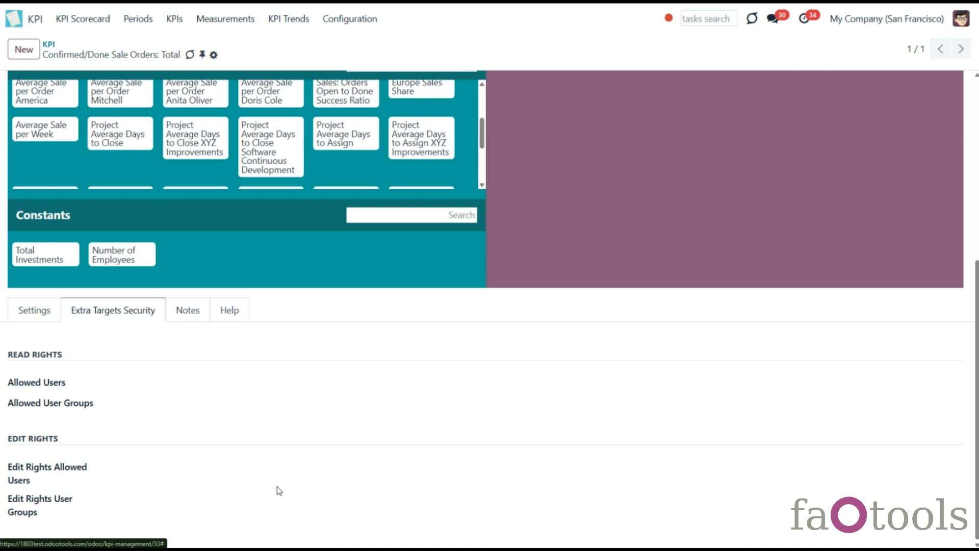
left_click(179, 313)
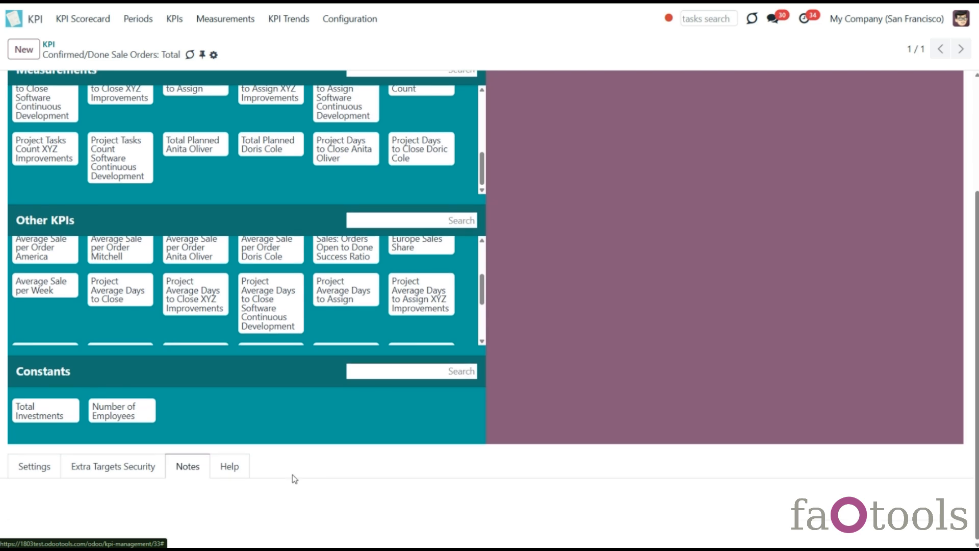
scroll(149, 158, "up", 3)
scroll(149, 159, "up", 5)
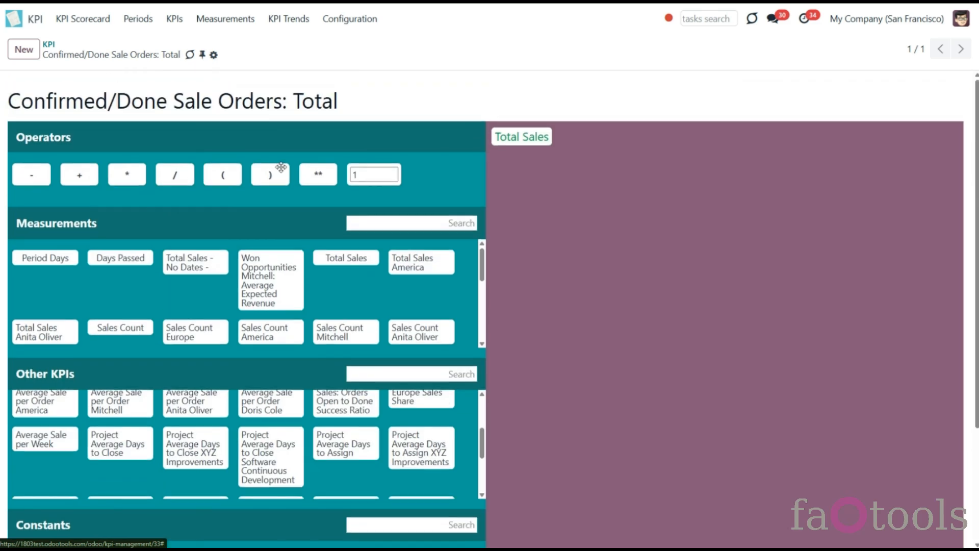
Step: Return to the KPI list and inspect the formulas of the two Sales per Day KPIs
left_click(49, 44)
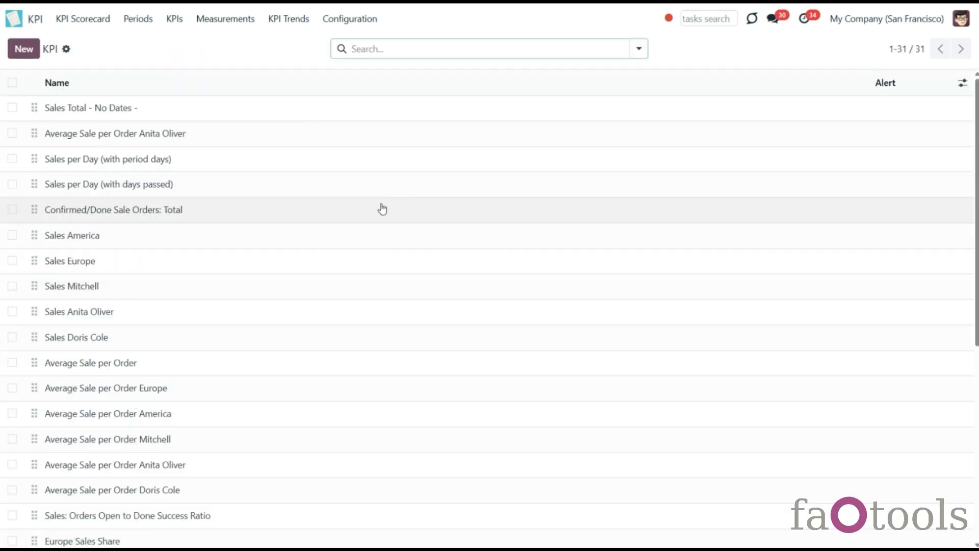
left_click(268, 167)
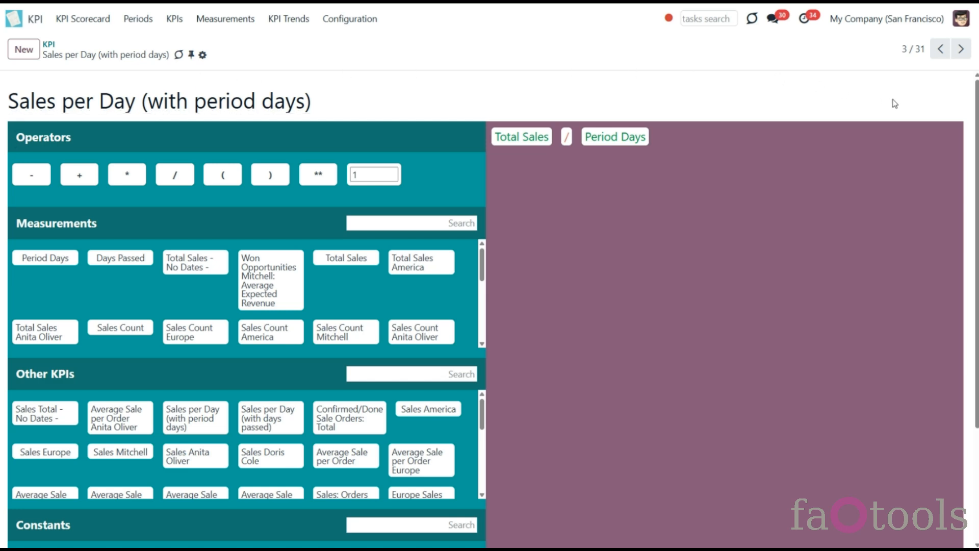
left_click(962, 53)
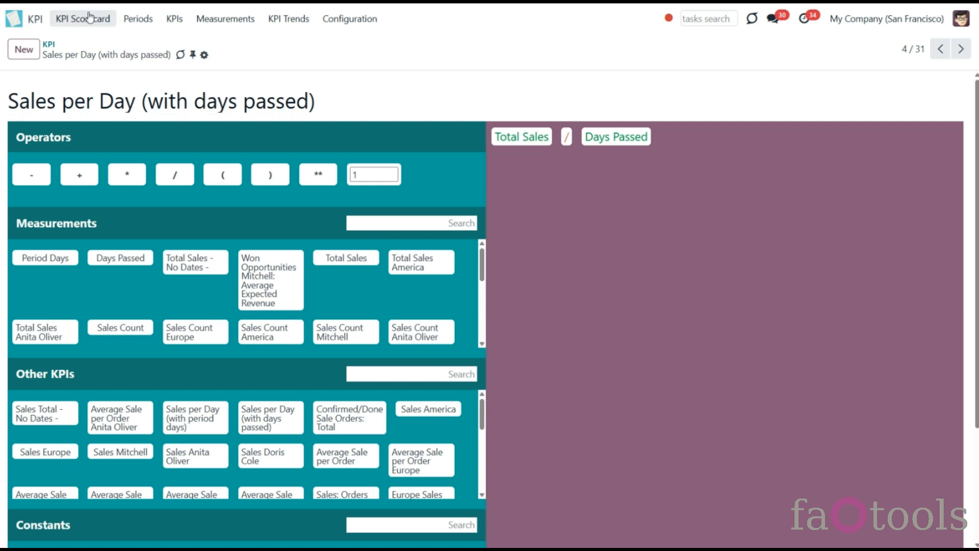
Step: Open the KPI (KPI Formulas) section of the KPI Balanced Scorecard documentation
left_click(90, 16)
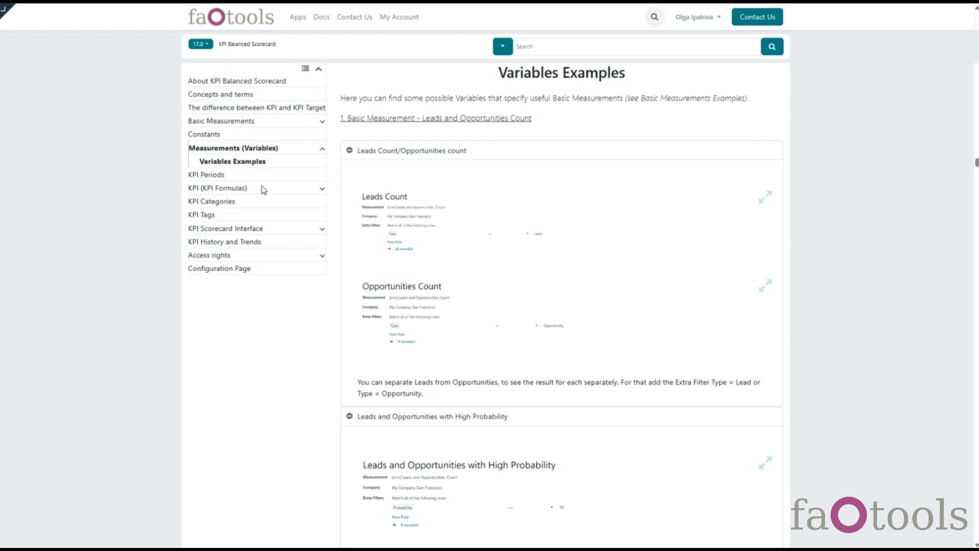
left_click(210, 188)
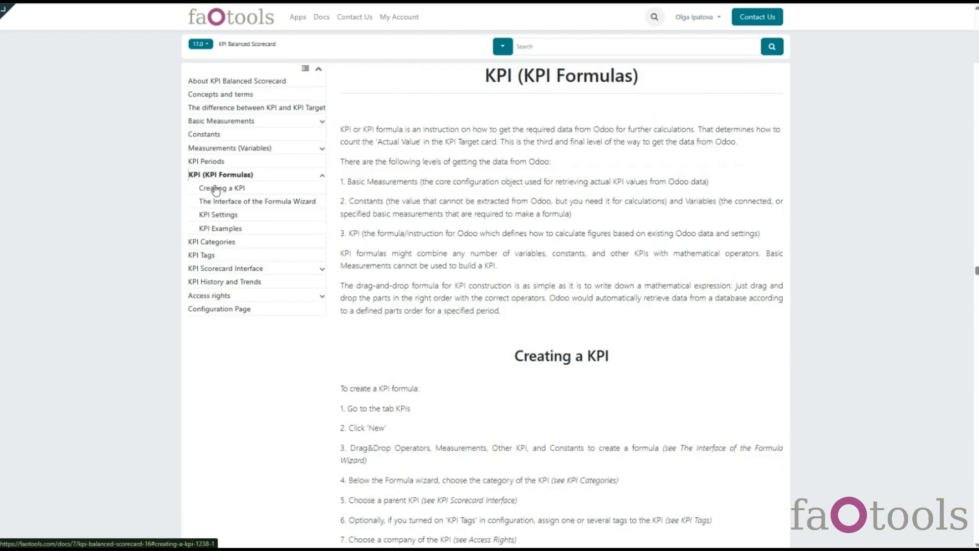
Step: Open the KPI Examples section of the documentation and scroll through the example formulas
left_click(222, 228)
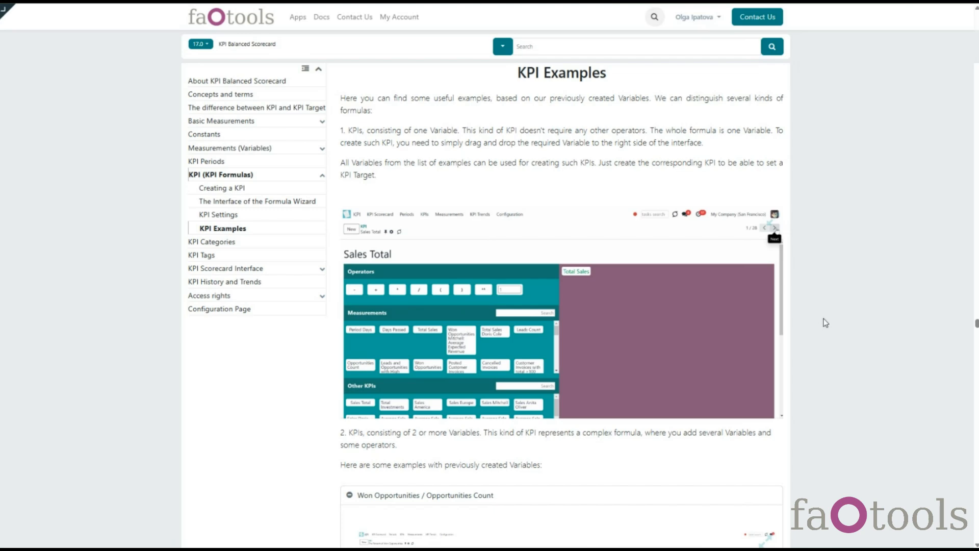
scroll(825, 326, "down", 1)
scroll(828, 331, "down", 10)
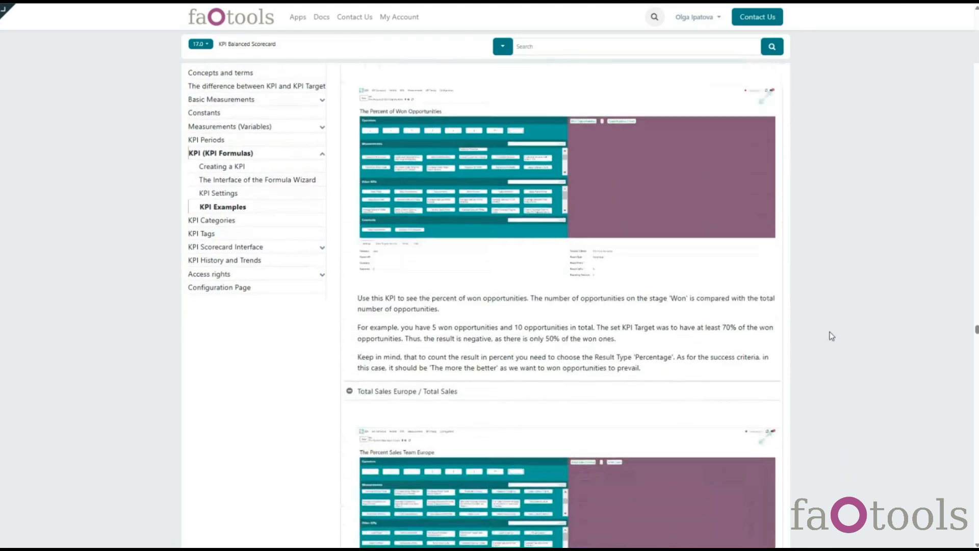
scroll(831, 335, "down", 6)
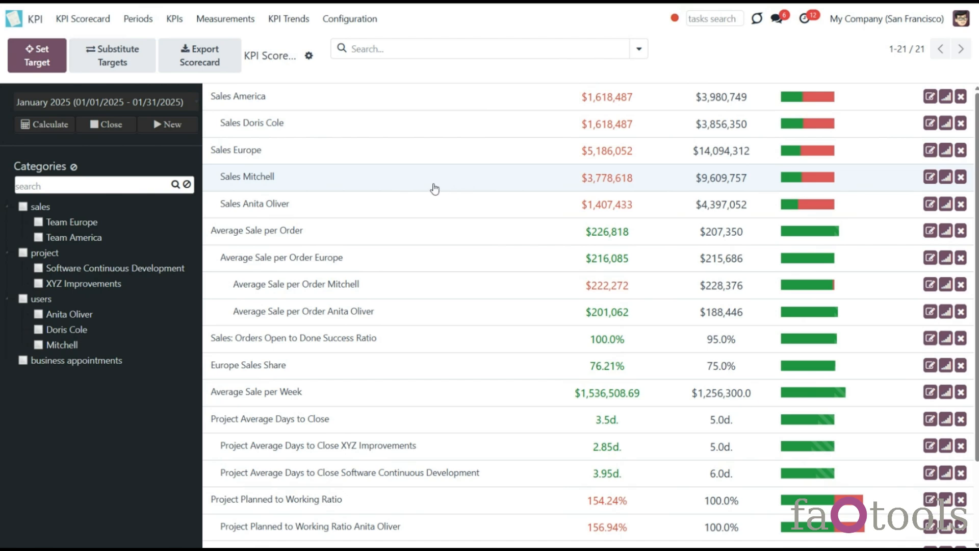
Step: Browse the list of available periods in the scorecard's period selector
left_click(185, 102)
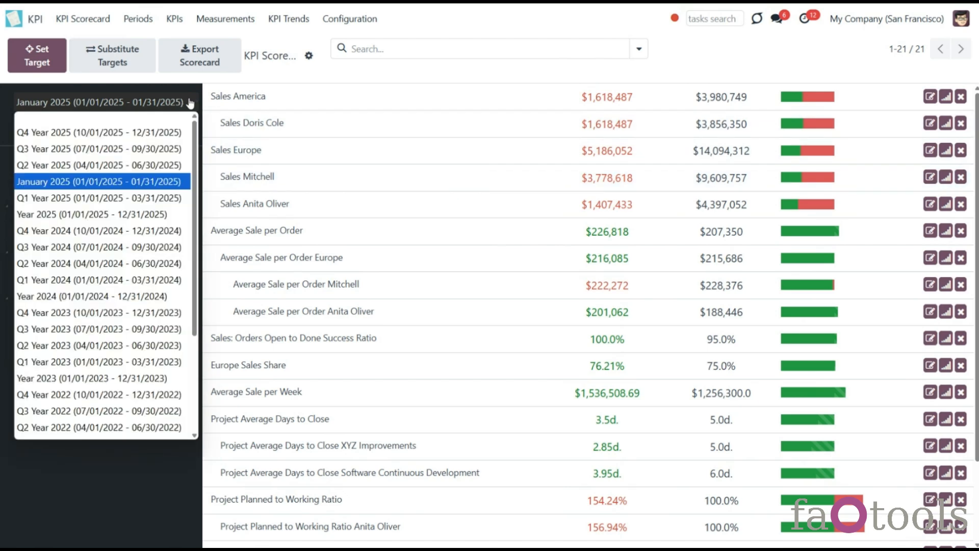
left_click(200, 358)
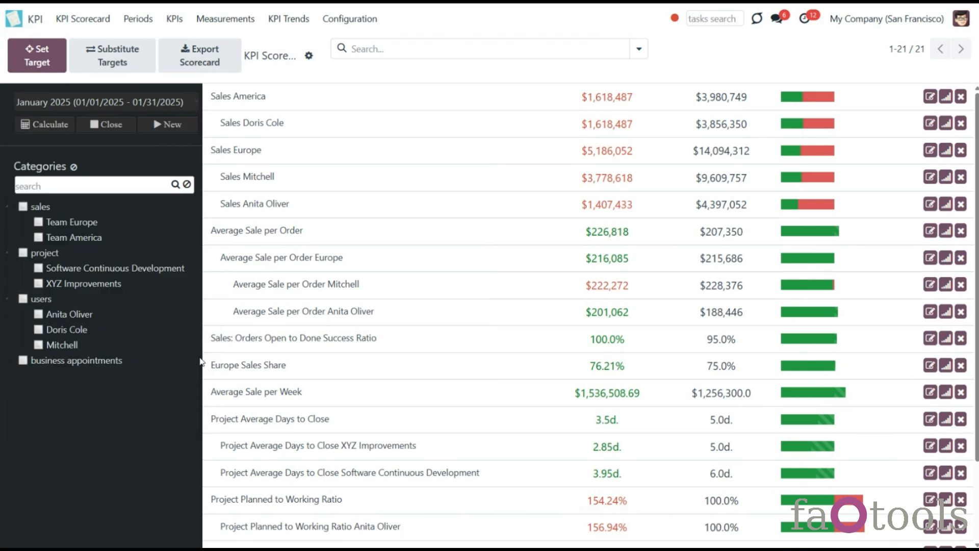
left_click(182, 112)
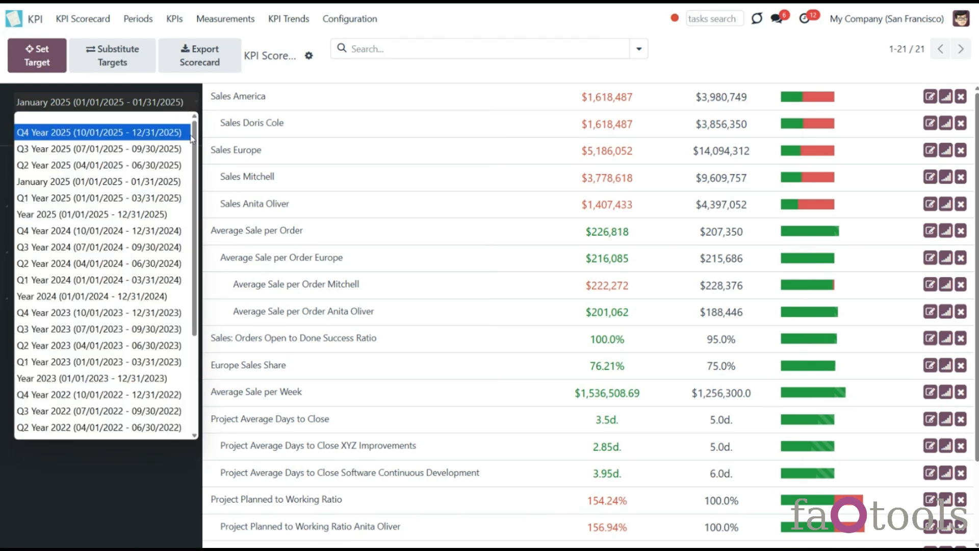
scroll(199, 156, "down", 2)
left_click_drag(199, 156, 197, 130)
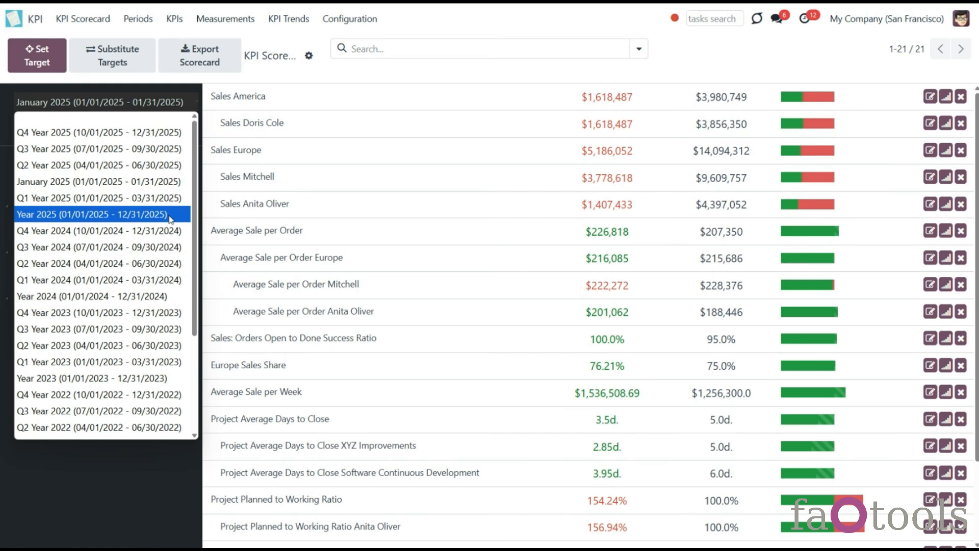
left_click(195, 104)
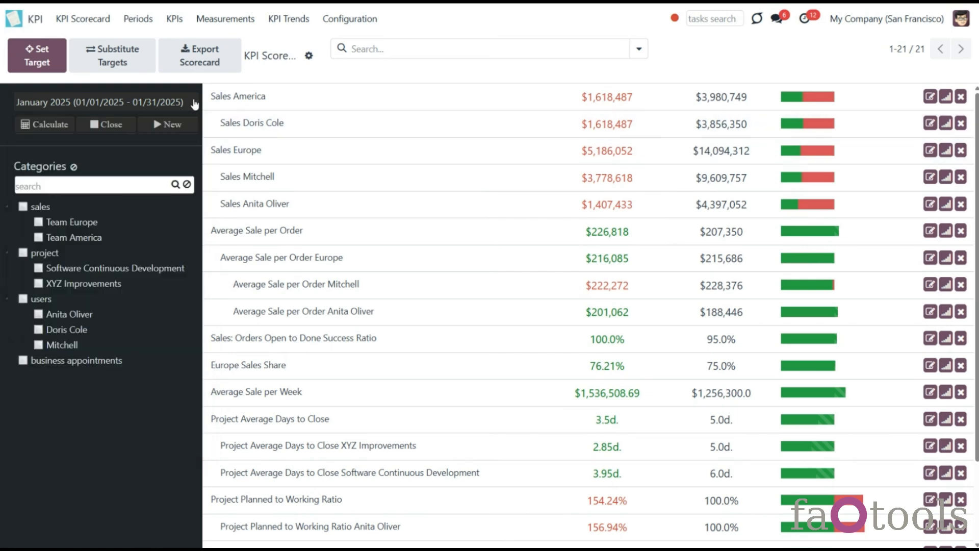
Step: Create a new KPI period named February 2025 running from 02/01/2025 to 02/28/2025
left_click(179, 127)
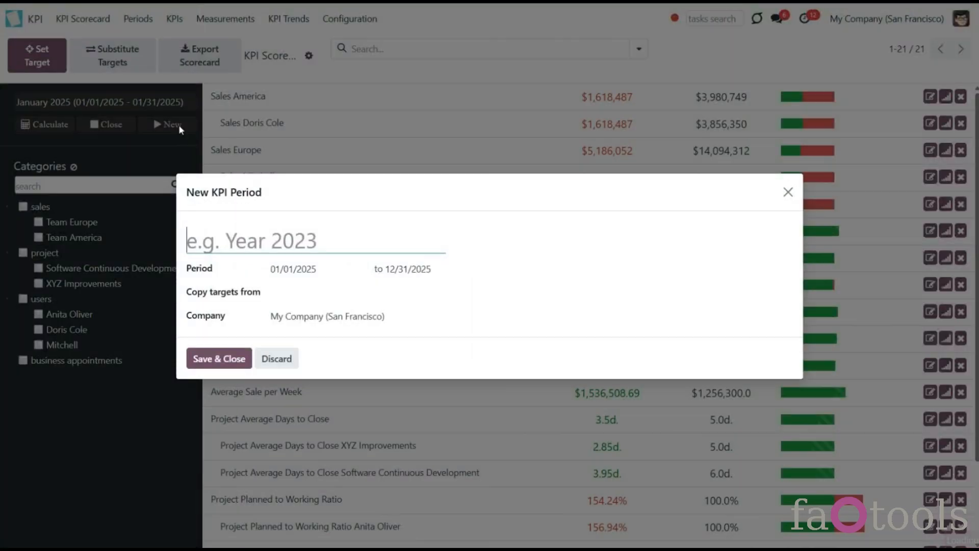
type("February 2025")
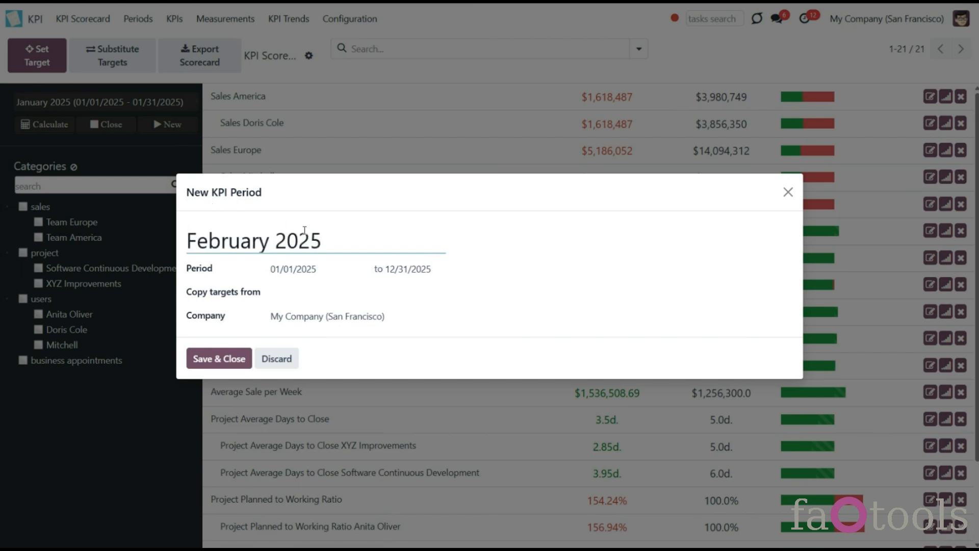
left_click(342, 274)
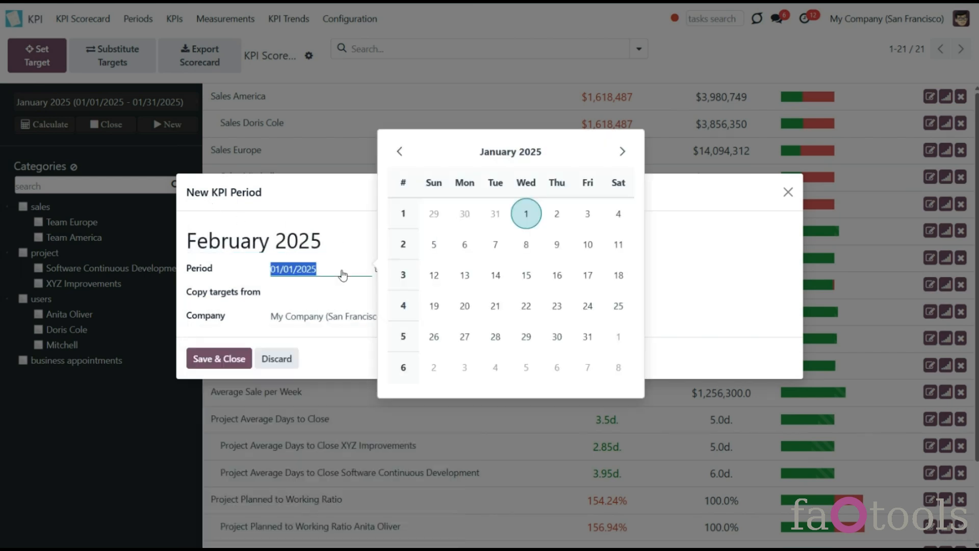
left_click(622, 151)
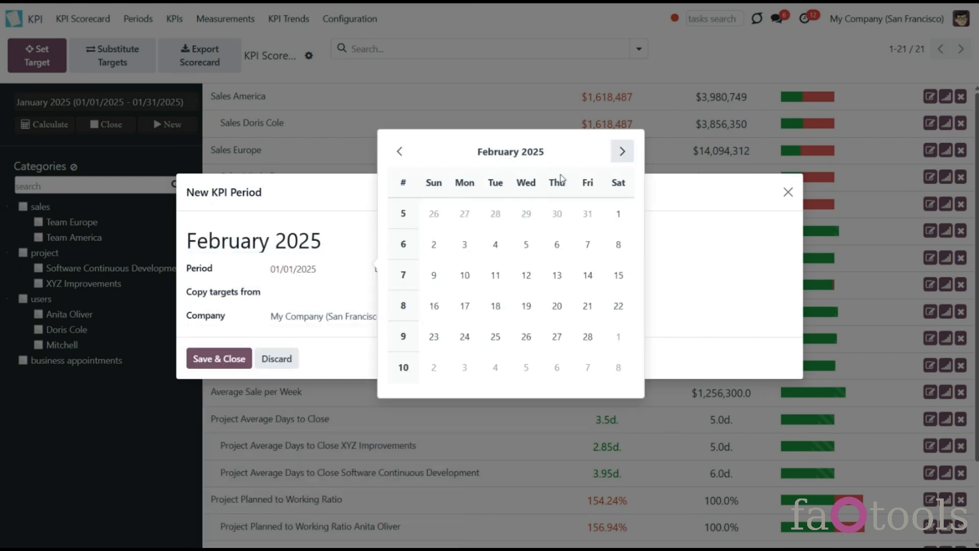
left_click(619, 213)
left_click(626, 151)
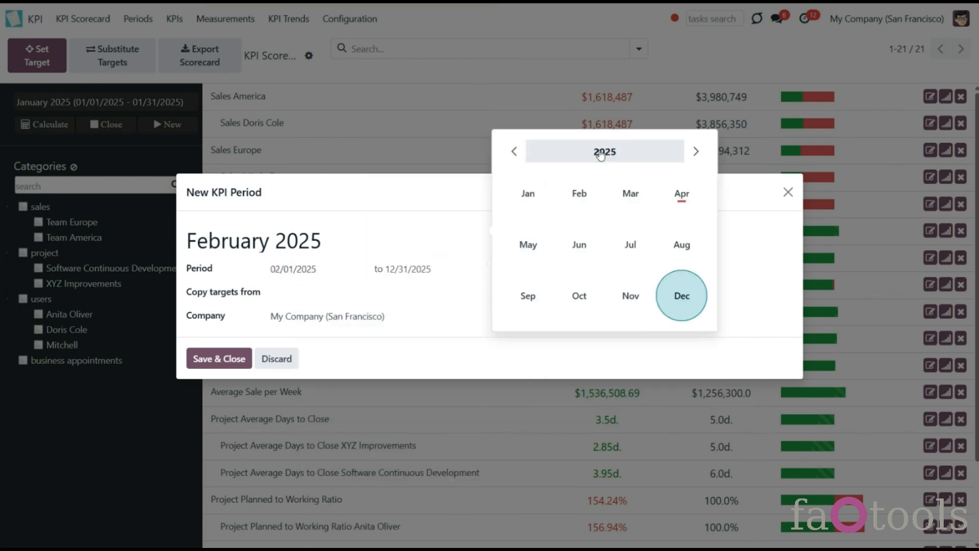
left_click(579, 190)
left_click(702, 337)
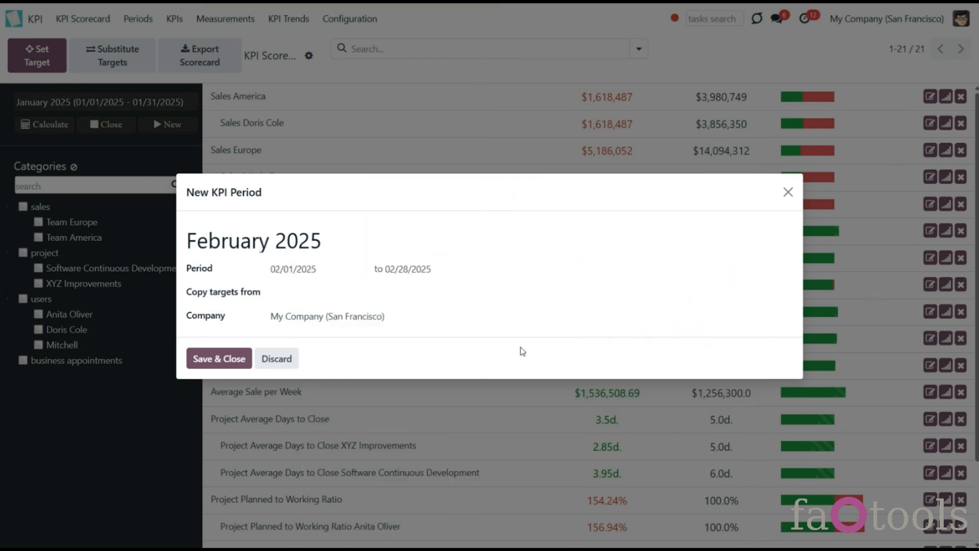
Step: Copy targets from January 2025 into the new period and save it
left_click(397, 291)
left_click(395, 366)
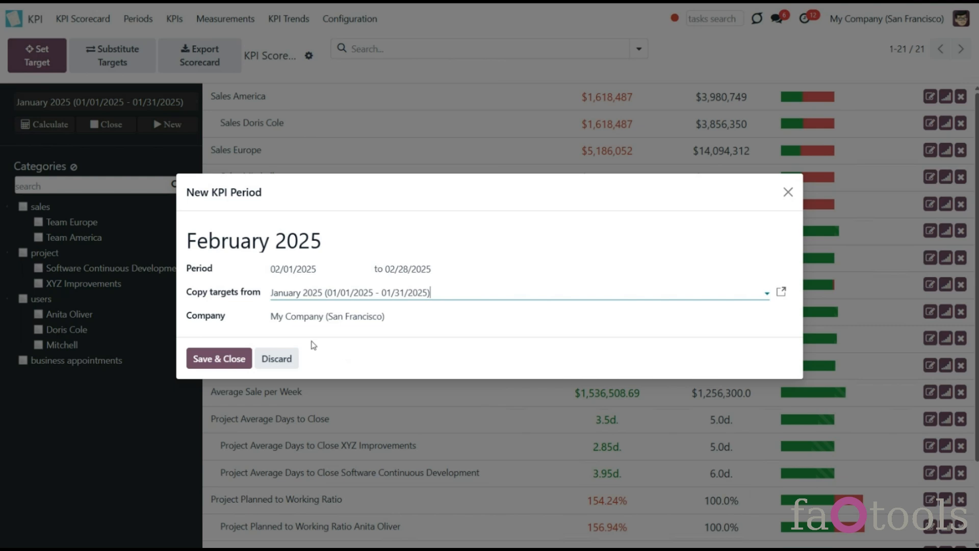
left_click(354, 315)
left_click(360, 357)
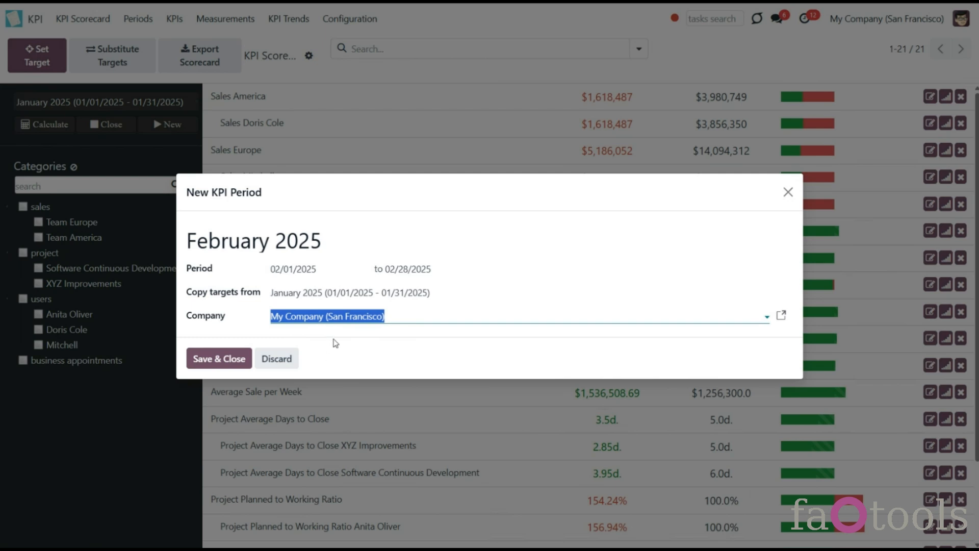
left_click(336, 342)
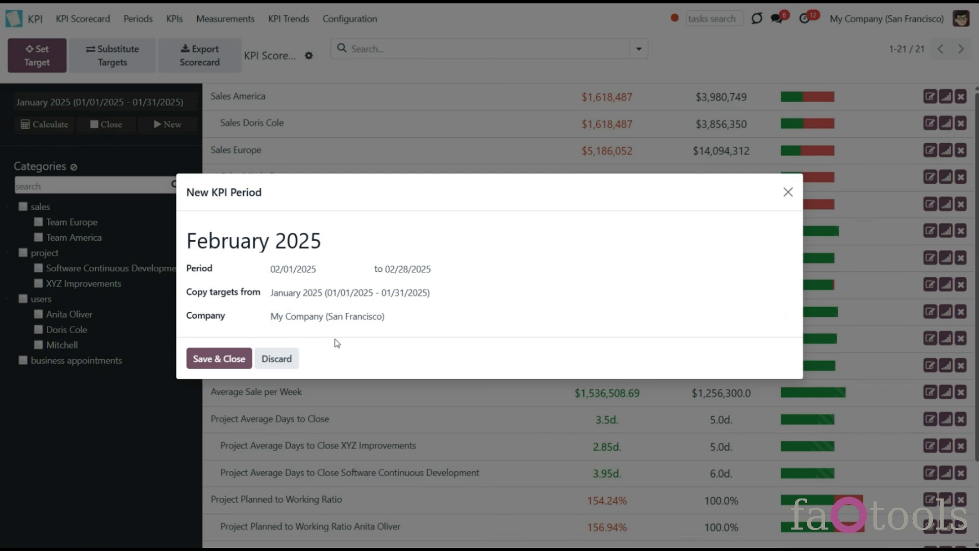
left_click(219, 359)
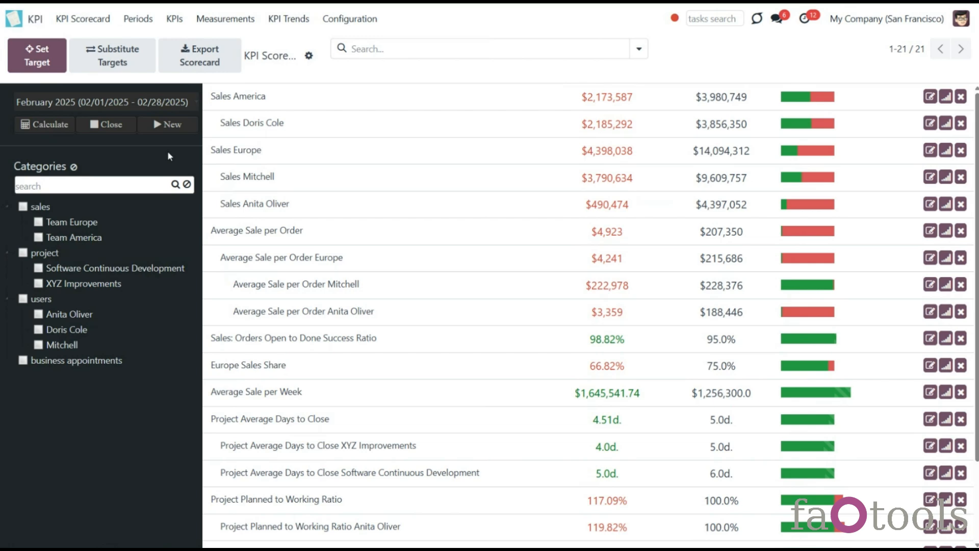
Step: Open the [sales] Confirmed/Done Sale Orders: Total basic measurement, then go back to the KPI Scorecard
left_click(226, 18)
left_click(244, 79)
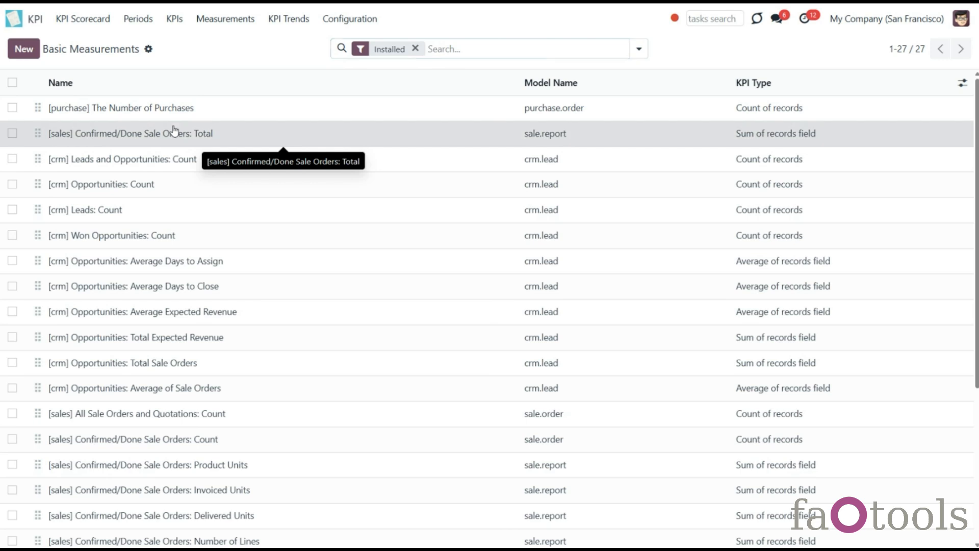
left_click(174, 132)
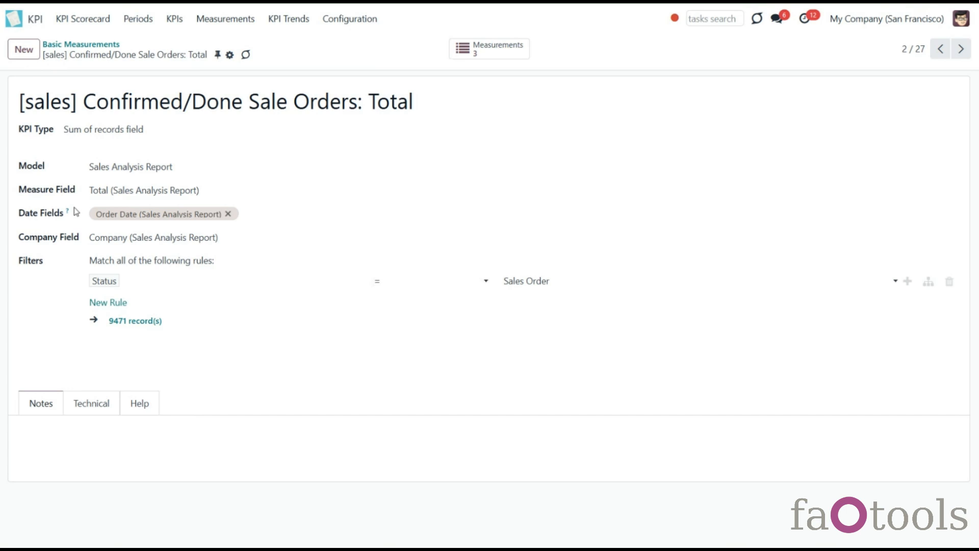
left_click(85, 20)
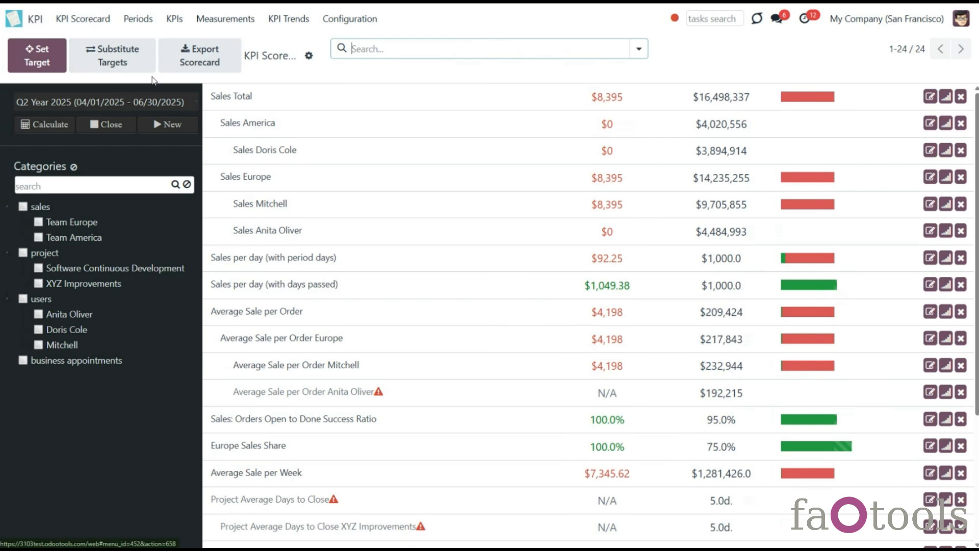
Step: Switch the scorecard period to February 2025 and then to Q1 Year 2025
left_click(156, 104)
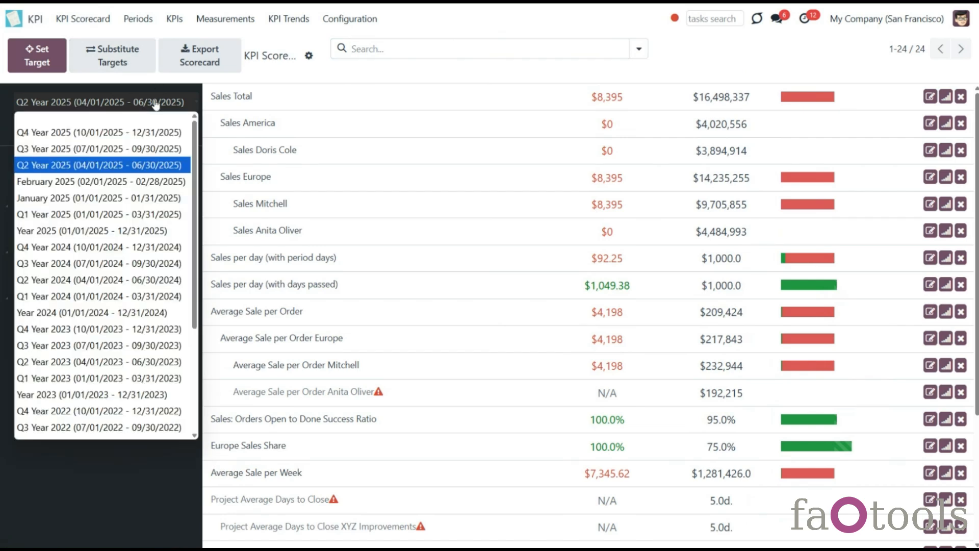
left_click(138, 183)
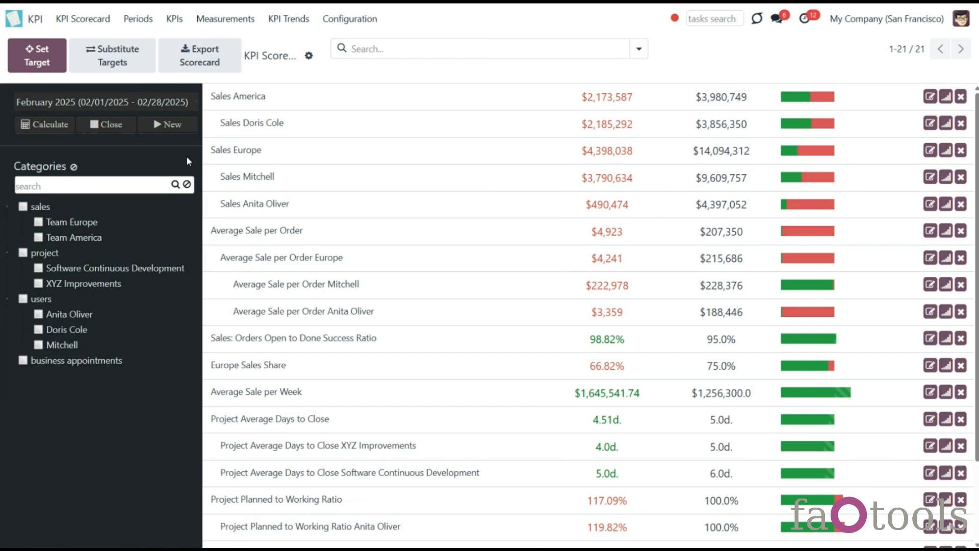
left_click(156, 106)
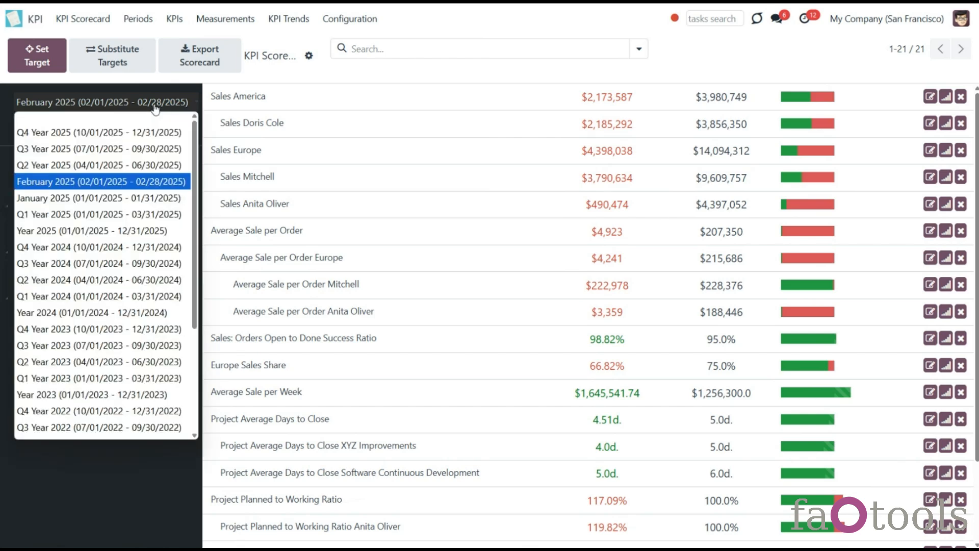
left_click(146, 215)
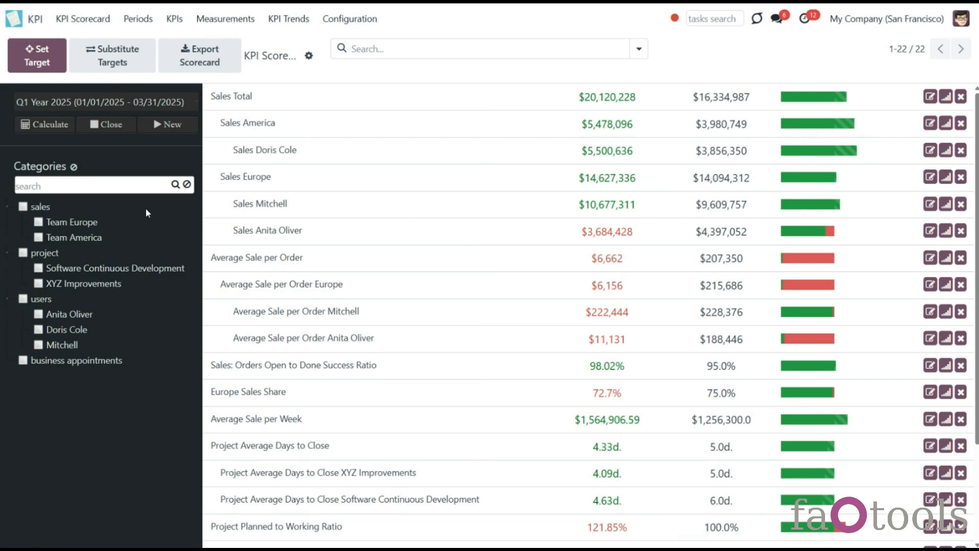
Step: Open the Sales Total KPI history chart, scroll through its full history, and close it
left_click(944, 98)
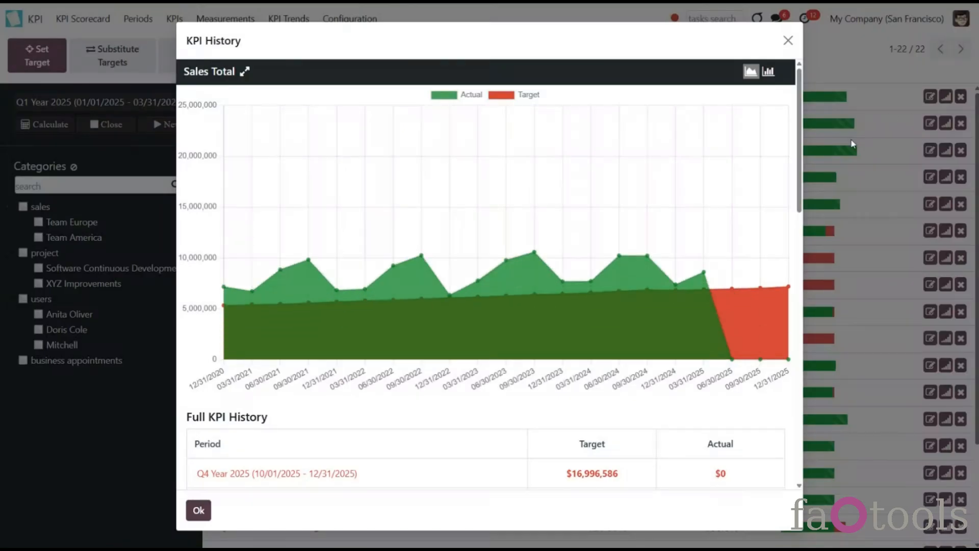
scroll(661, 294, "down", 5)
scroll(549, 281, "down", 3)
left_click(788, 41)
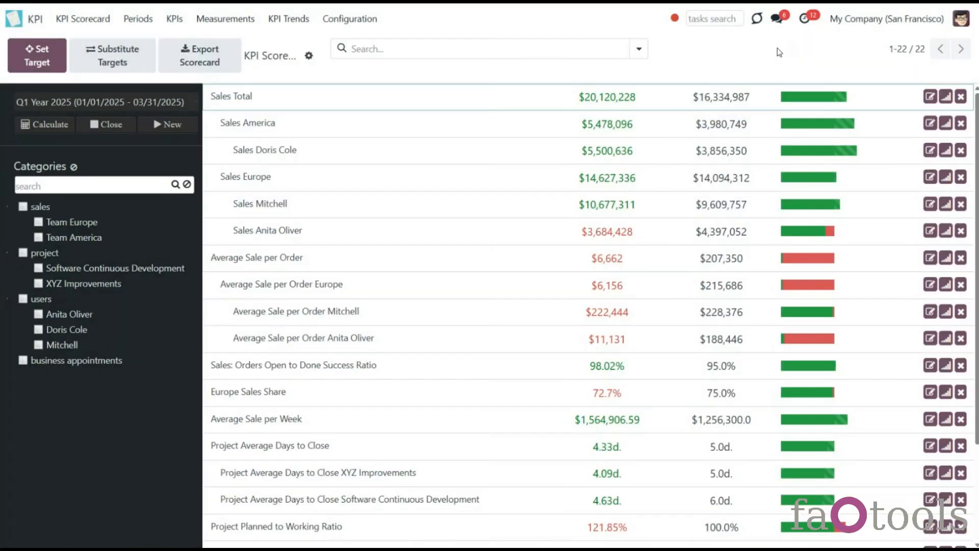
Step: Close the Q1 Year 2025 period from the scorecard and re-open it
left_click(183, 104)
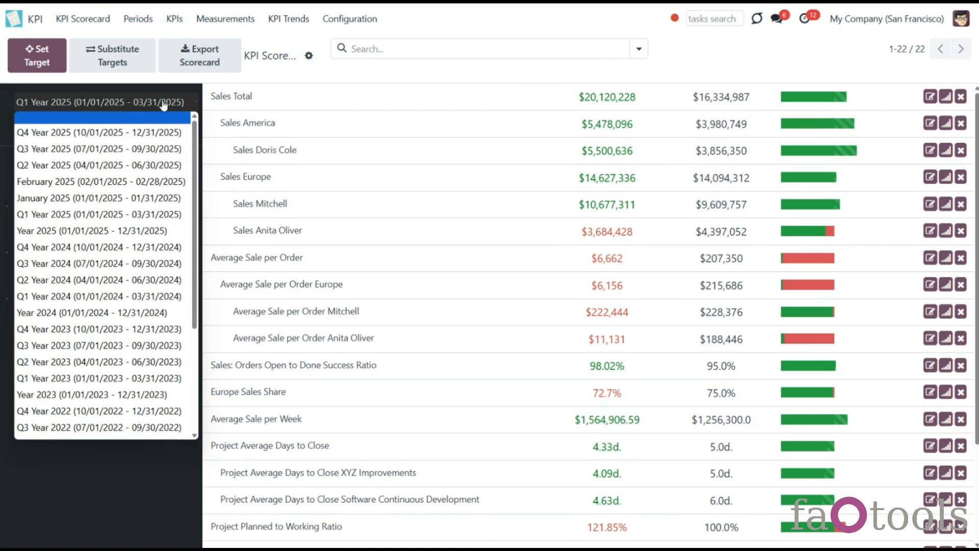
left_click(195, 104)
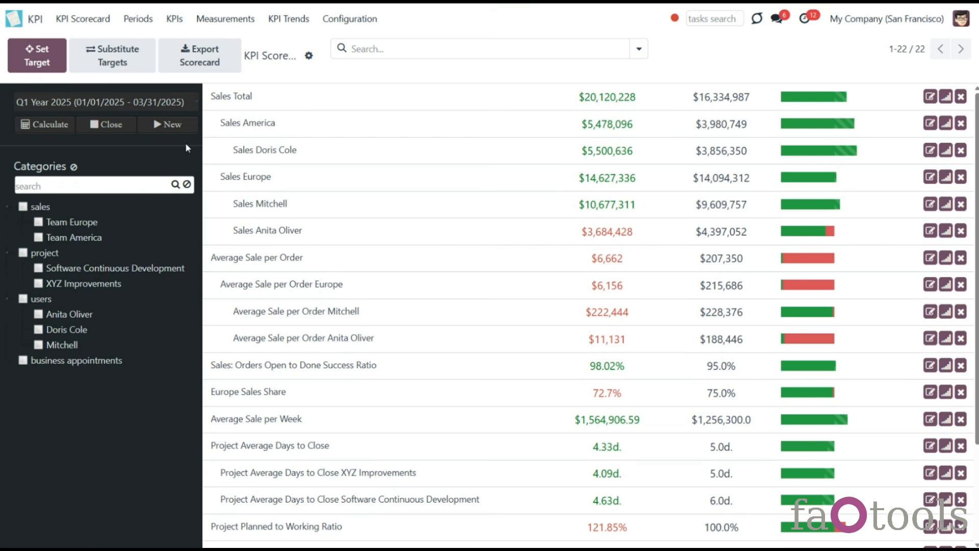
left_click(113, 128)
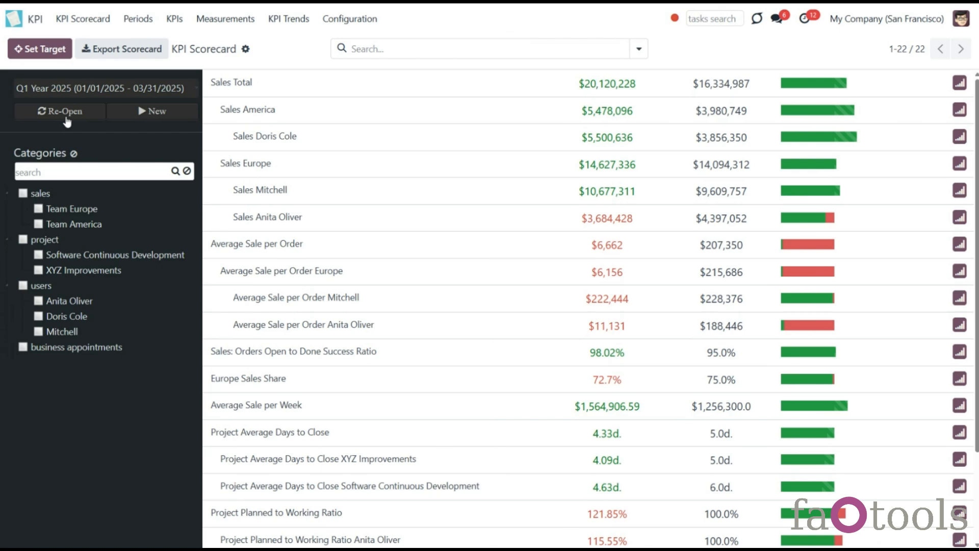
left_click(66, 118)
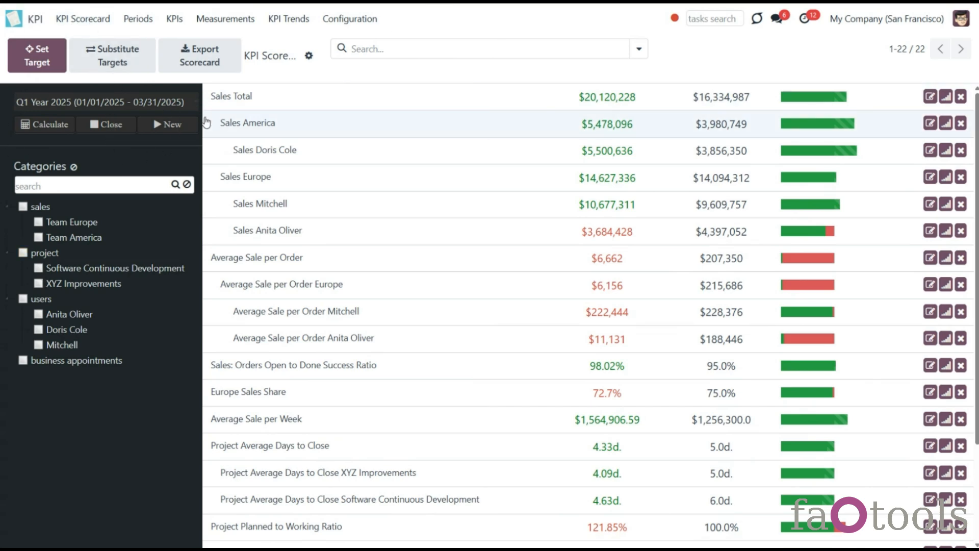
Step: Open the February 2025 period from the Periods list, close it, and re-open it
left_click(148, 23)
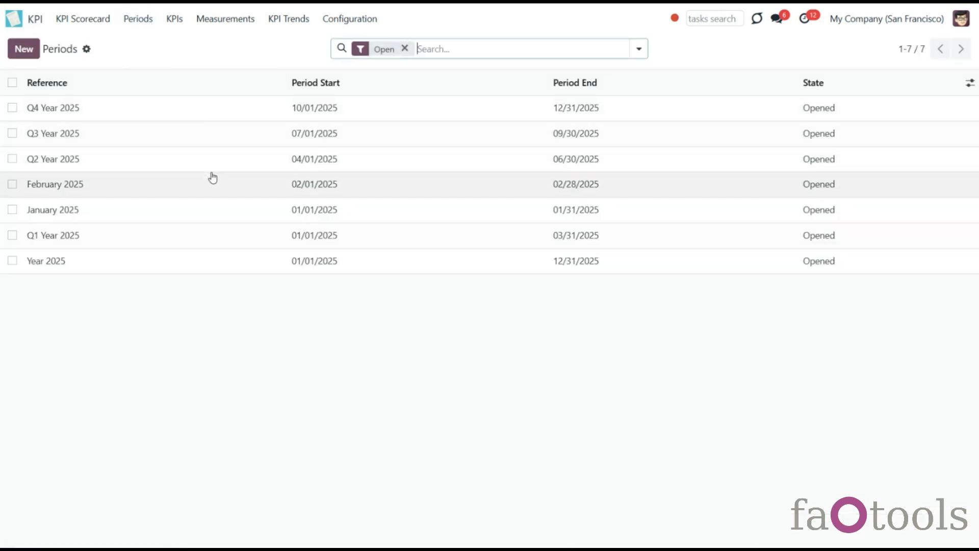
left_click(213, 178)
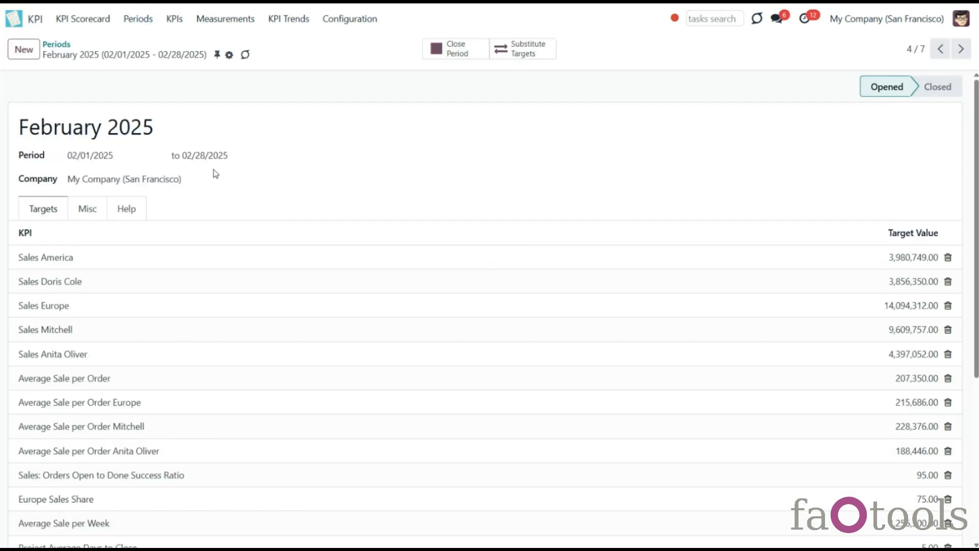
left_click(452, 49)
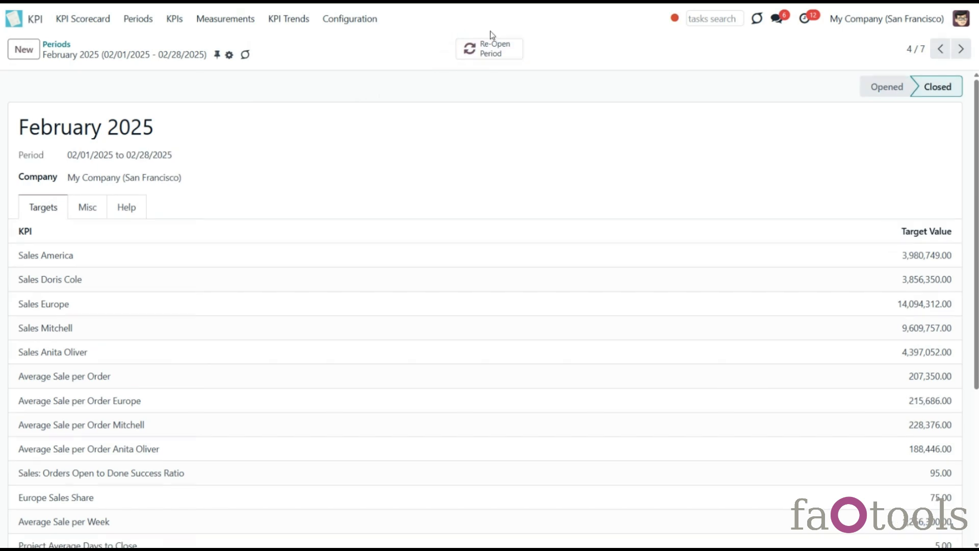
left_click(492, 50)
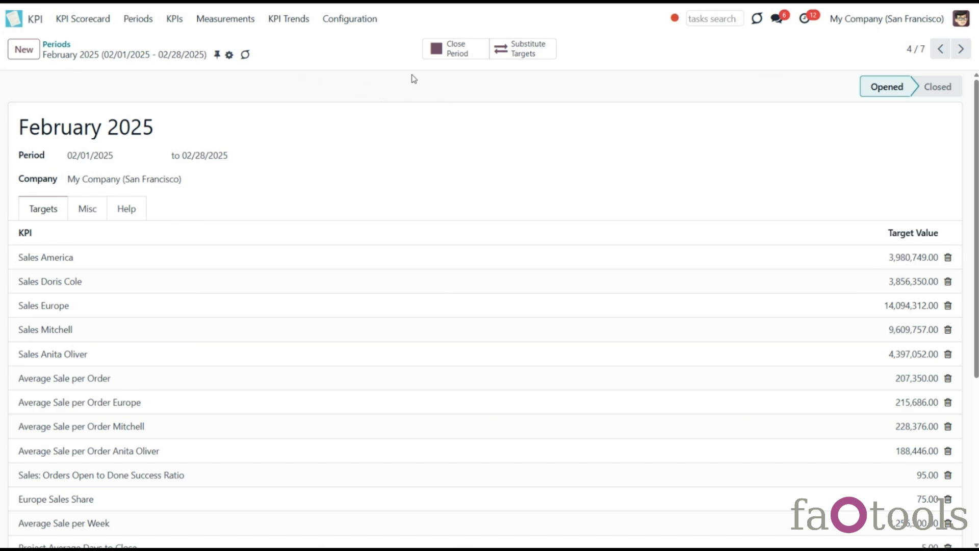
Step: Open the KPI Scorecard and switch its period to January 2025
left_click(105, 18)
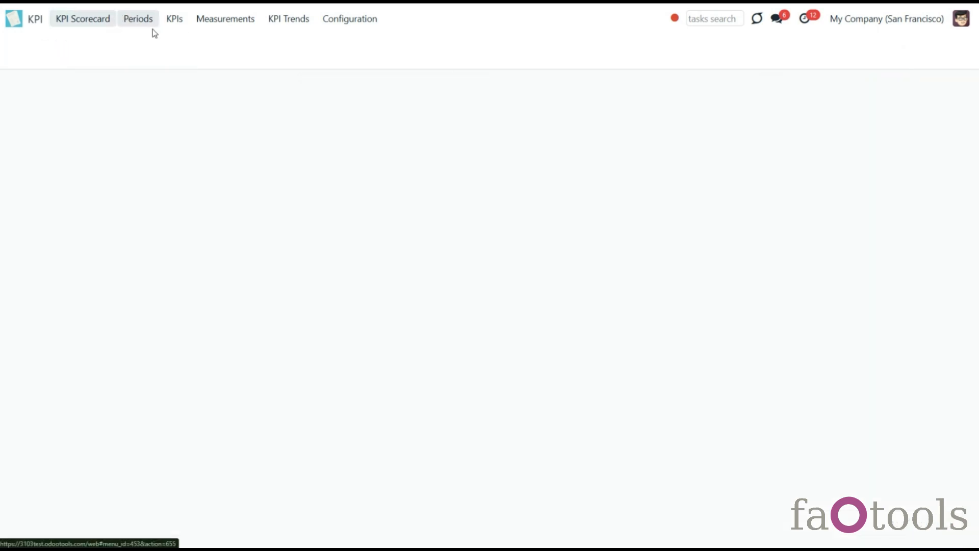
left_click(96, 49)
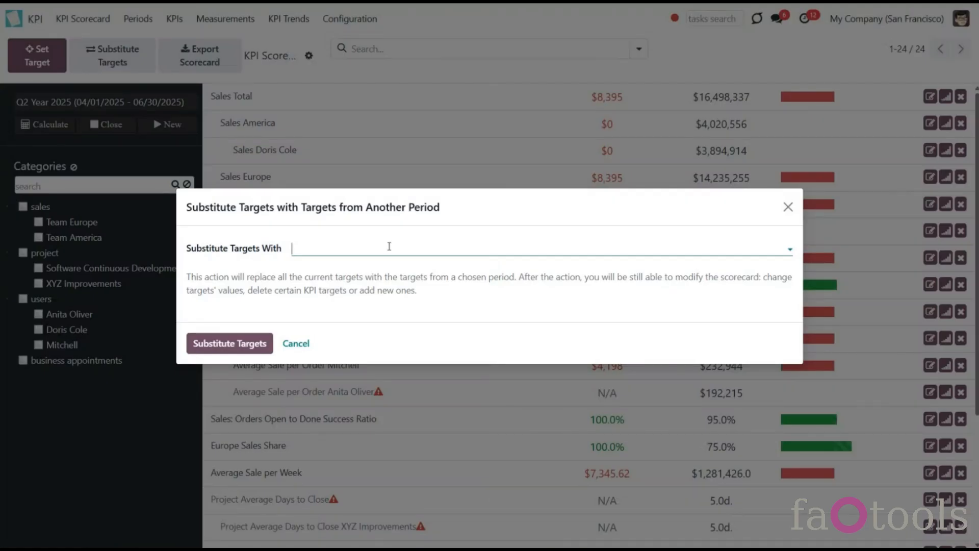
left_click(387, 247)
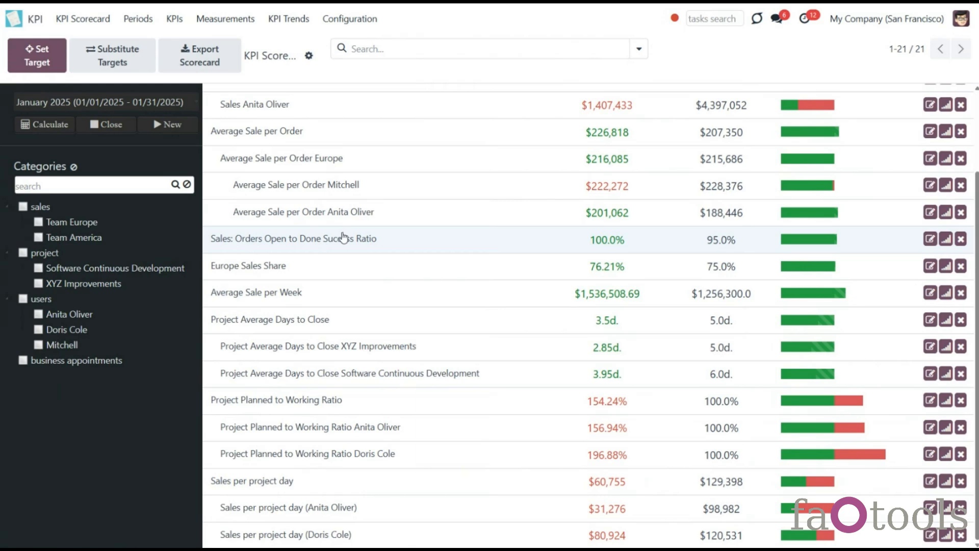
left_click(59, 72)
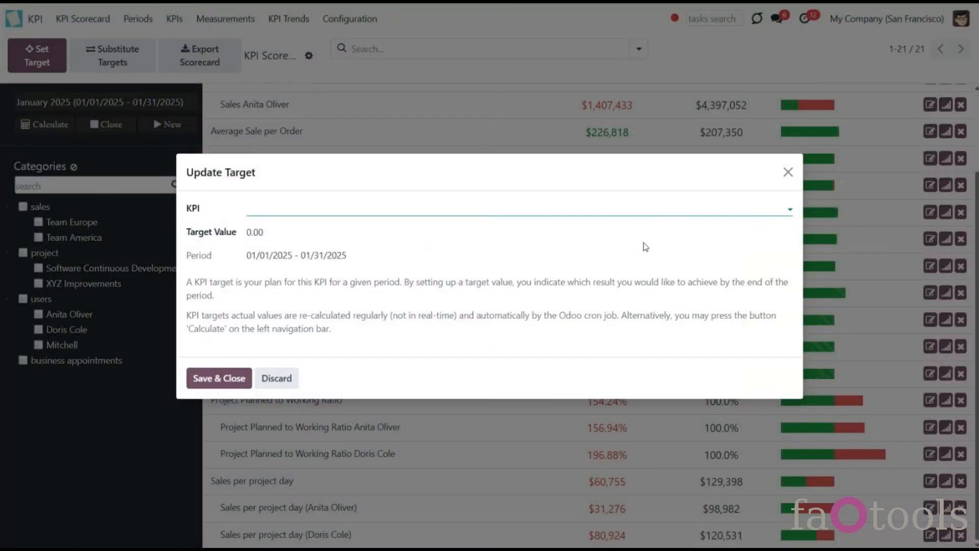
left_click(789, 174)
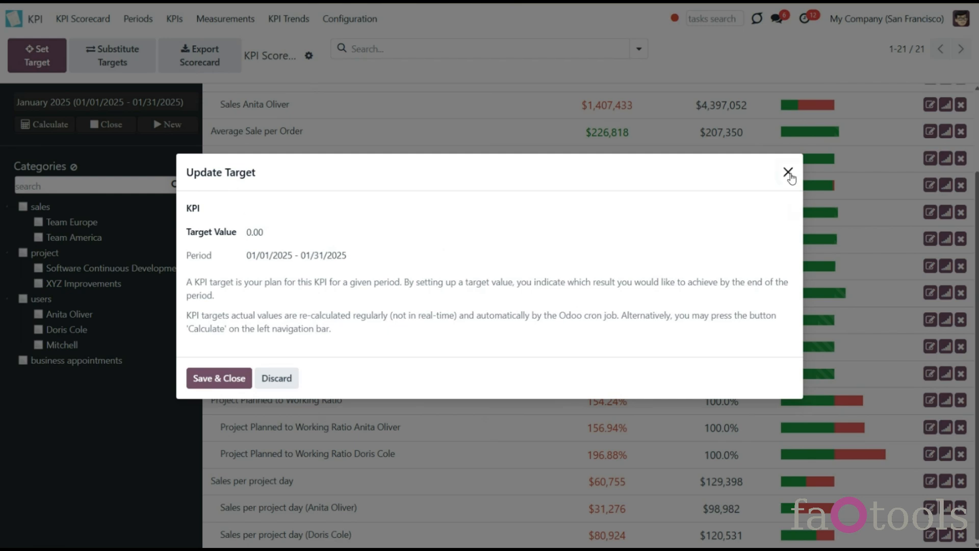
left_click(781, 182)
Step: Set a target of 10,000 for the Total Sales KPI in the January 2025 period
scroll(782, 186, "up", 3)
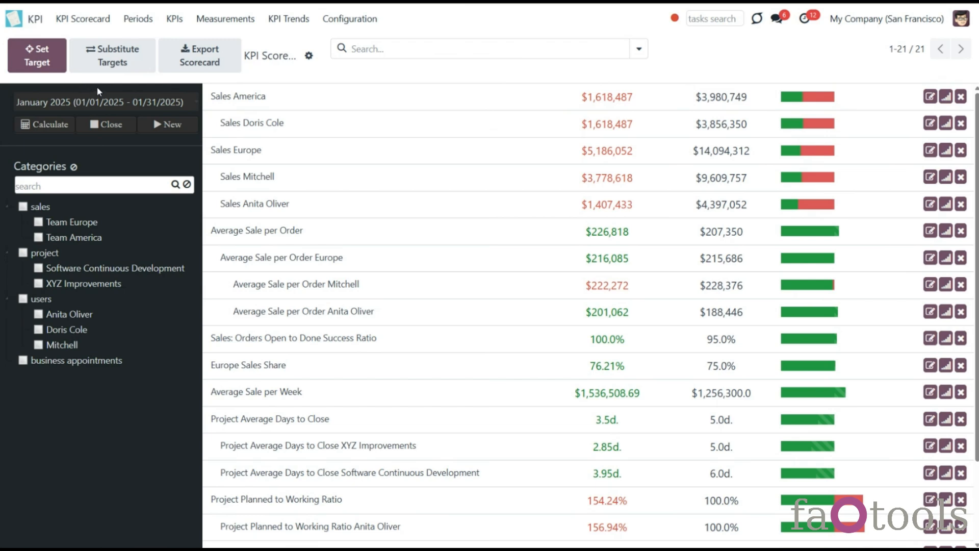
left_click(47, 68)
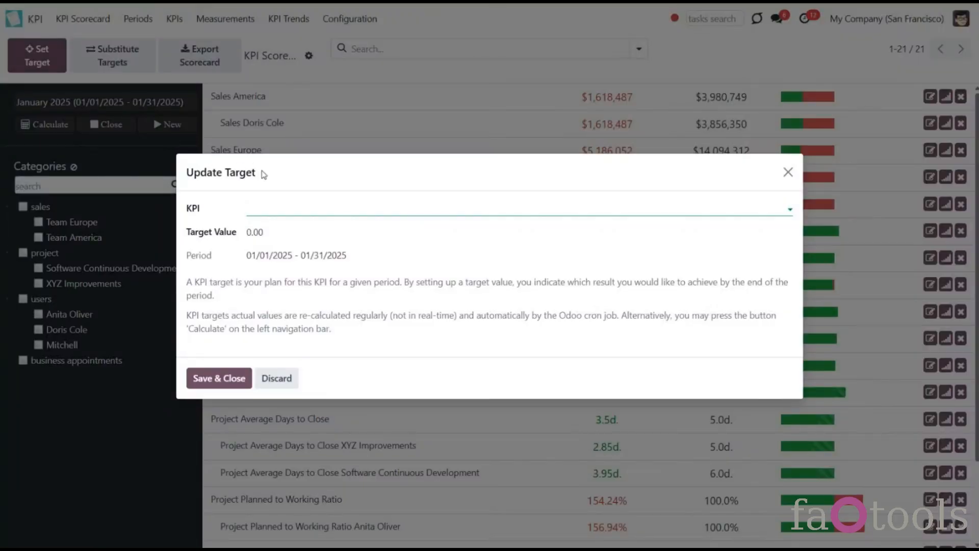
left_click(291, 206)
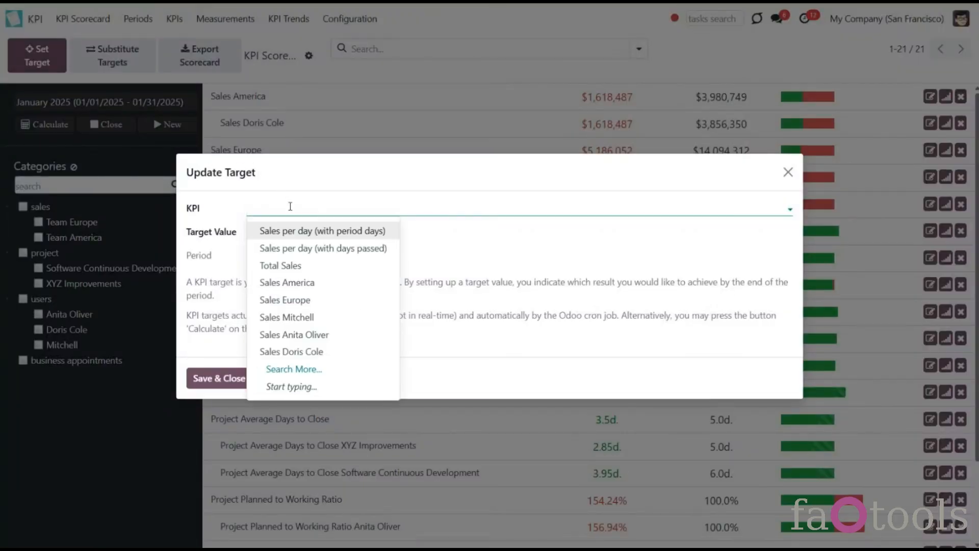
left_click(302, 266)
left_click(249, 231)
left_click(248, 232)
type("10000.00")
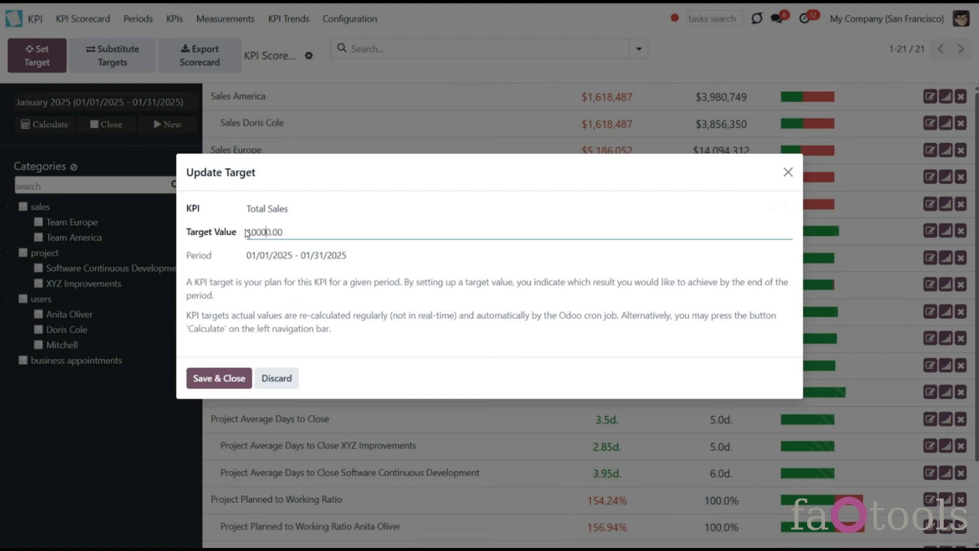
left_click(217, 377)
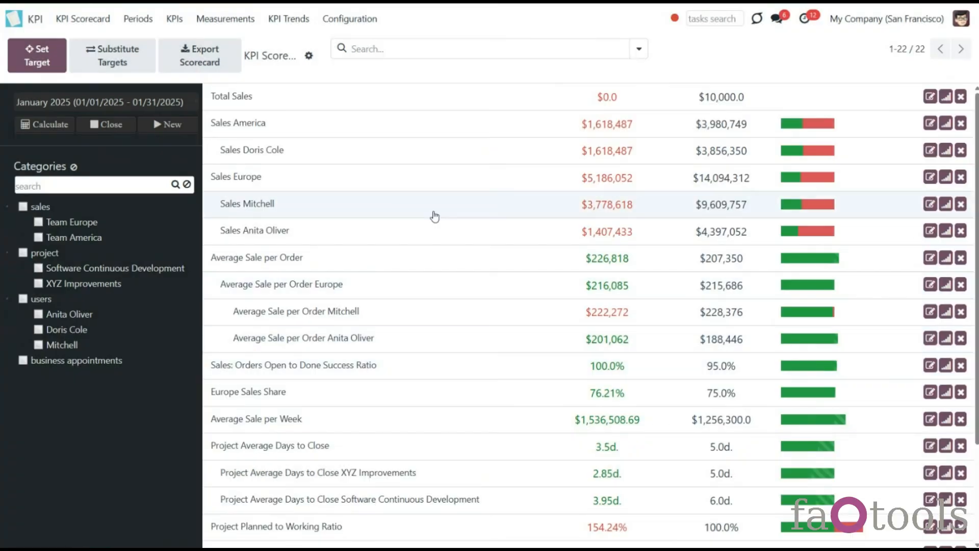
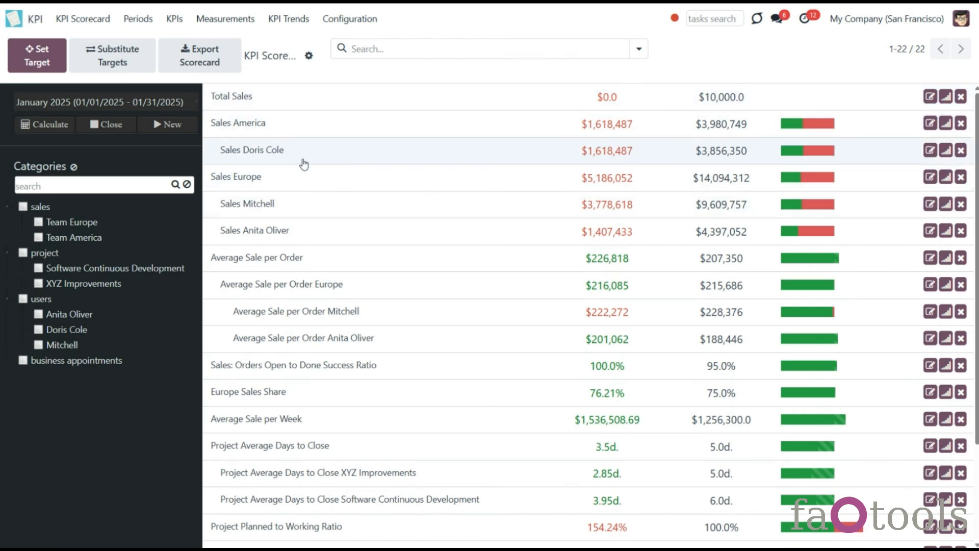
Step: Substitute the January 2025 scorecard targets with the targets from the February 2025 period
left_click(121, 56)
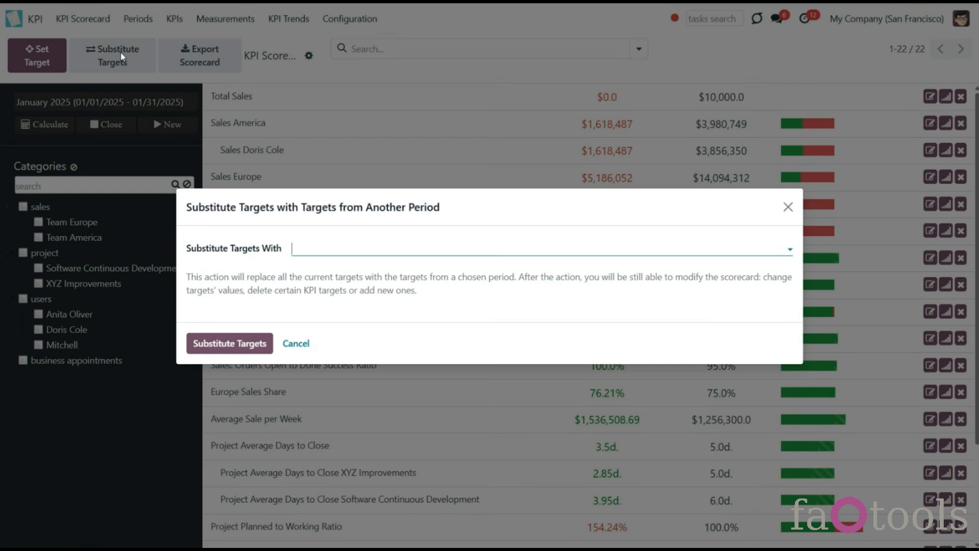
left_click(314, 247)
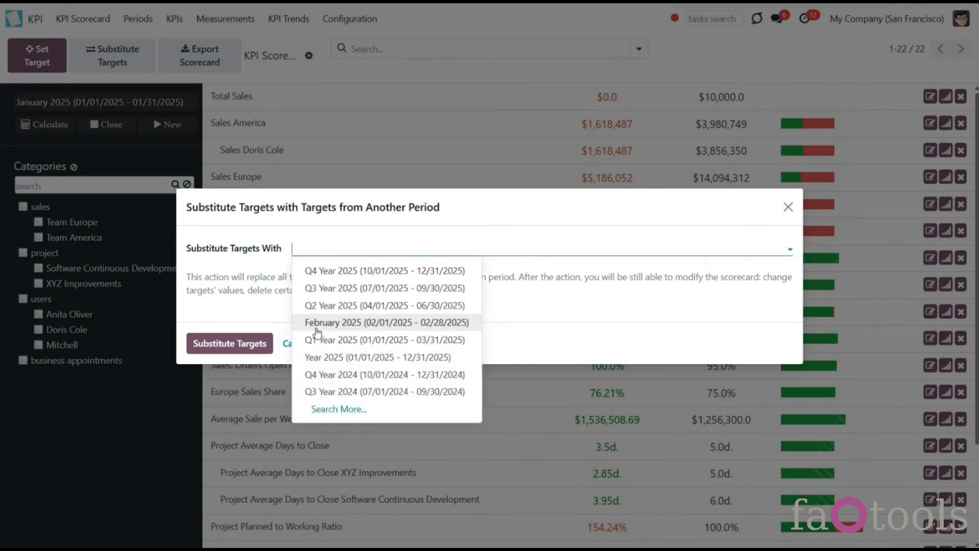
left_click(321, 323)
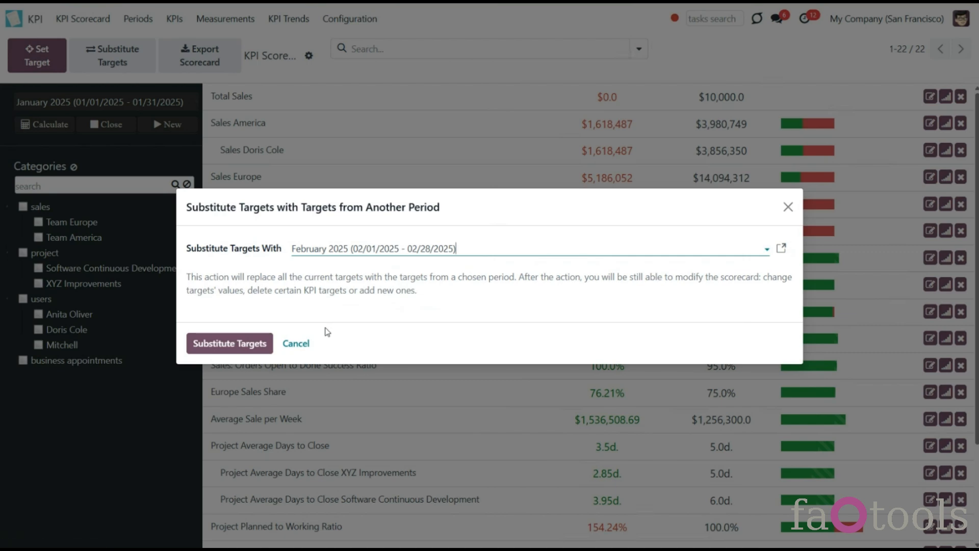
left_click(261, 348)
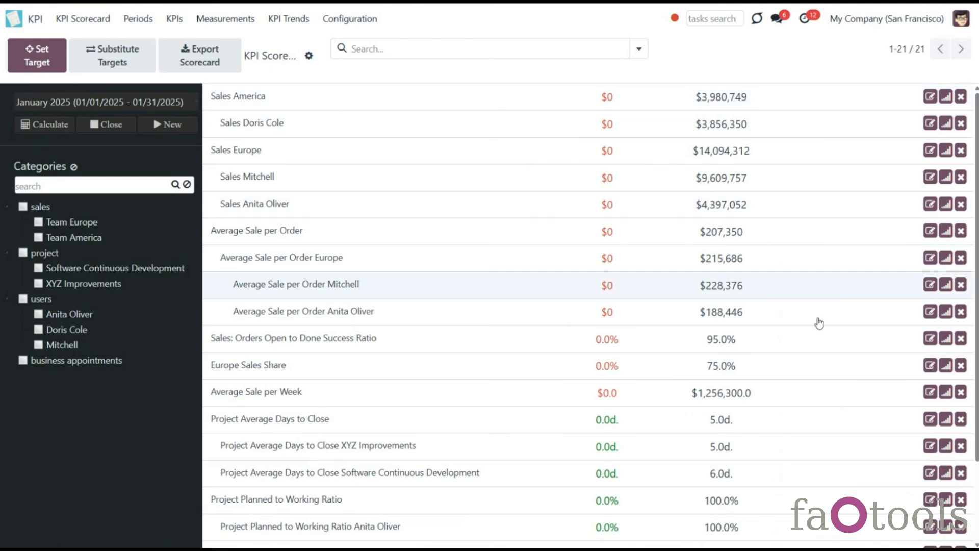
Step: Recalculate the scorecard's actual KPI values for January 2025
scroll(795, 422, "down", 2)
scroll(797, 422, "up", 2)
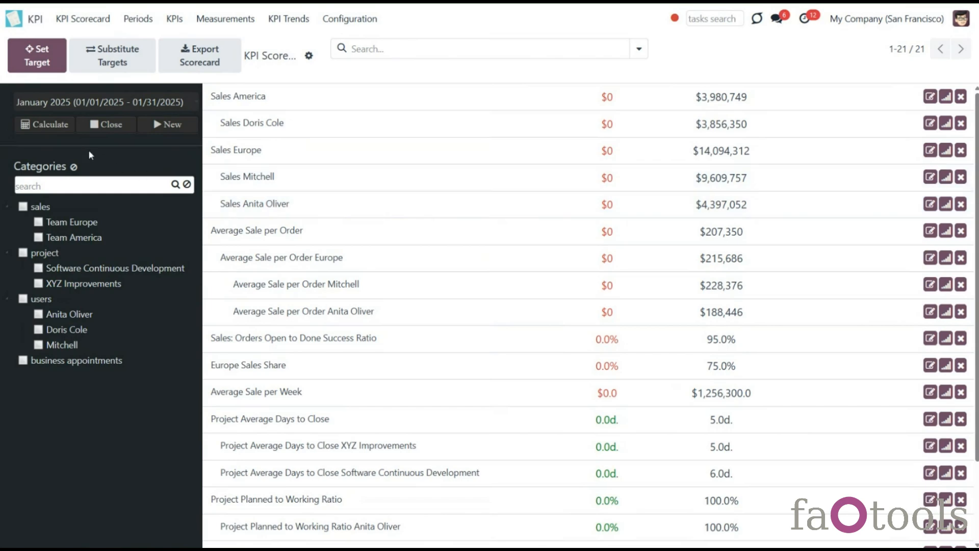
left_click(57, 129)
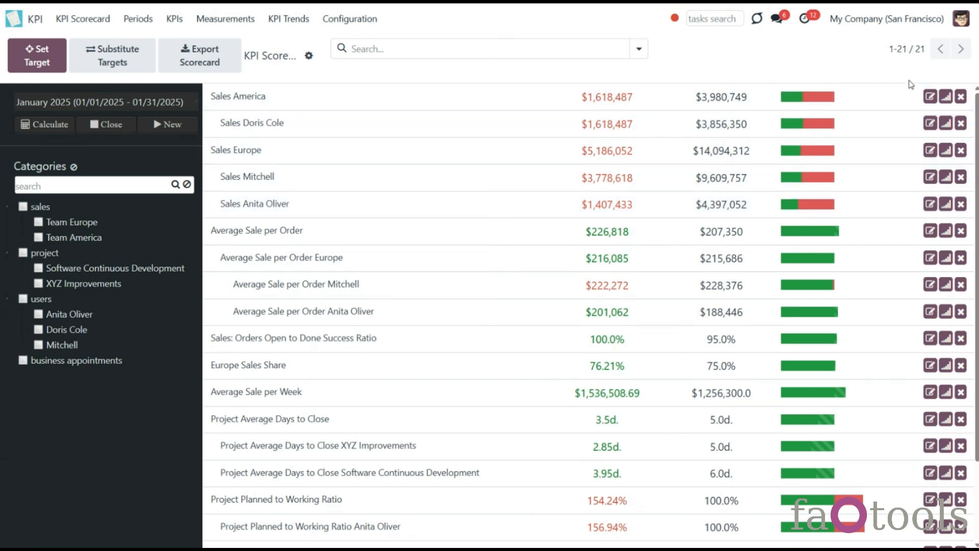
Step: Set the Sales America target for January 2025 to 398,749
left_click(929, 97)
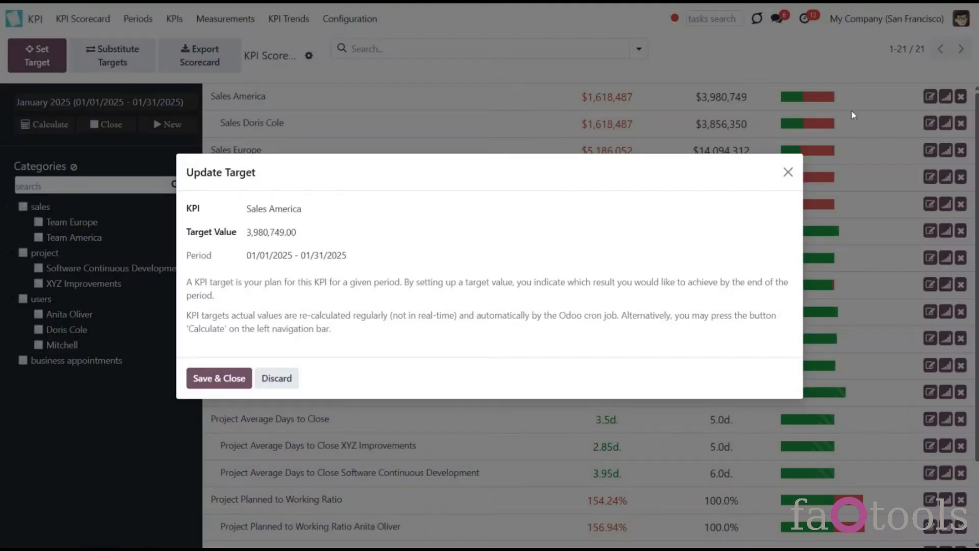
double_click(267, 231)
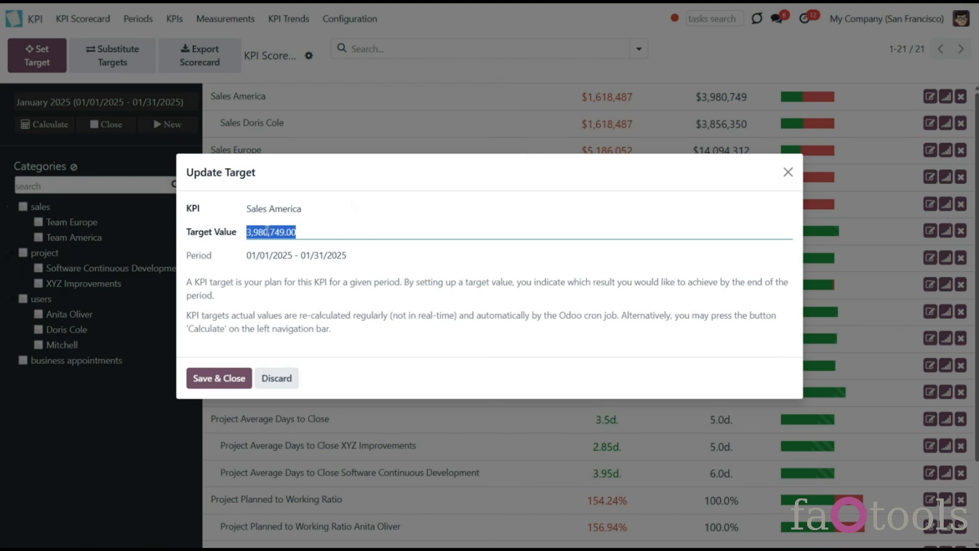
left_click(267, 231)
key("BackSpace")
left_click(233, 381)
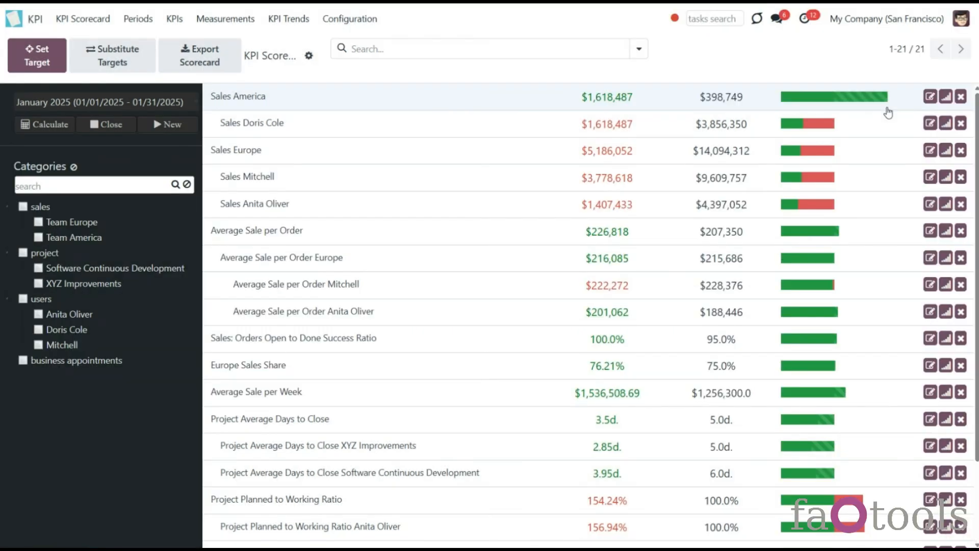
Step: Set the Sales America target for January 2025 to 3,987,490
left_click(930, 96)
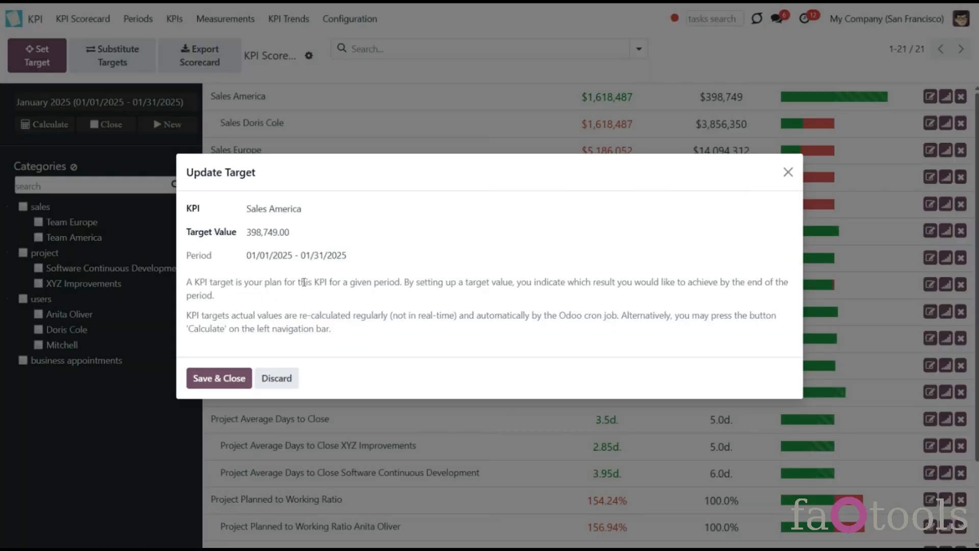
double_click(277, 231)
left_click(277, 231)
type("0")
left_click(215, 379)
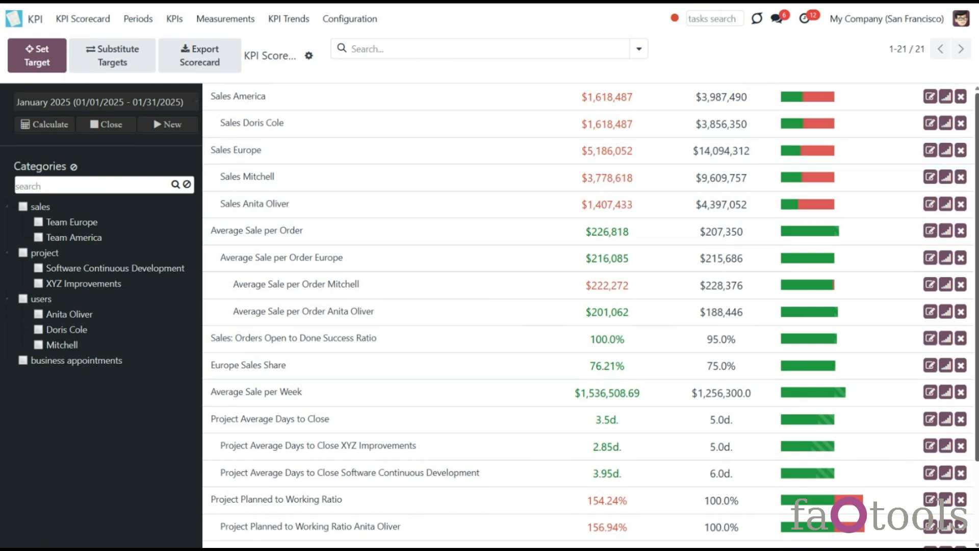
Step: Switch the KPI scorecard period to Q2 Year 2025
scroll(590, 316, "down", 2)
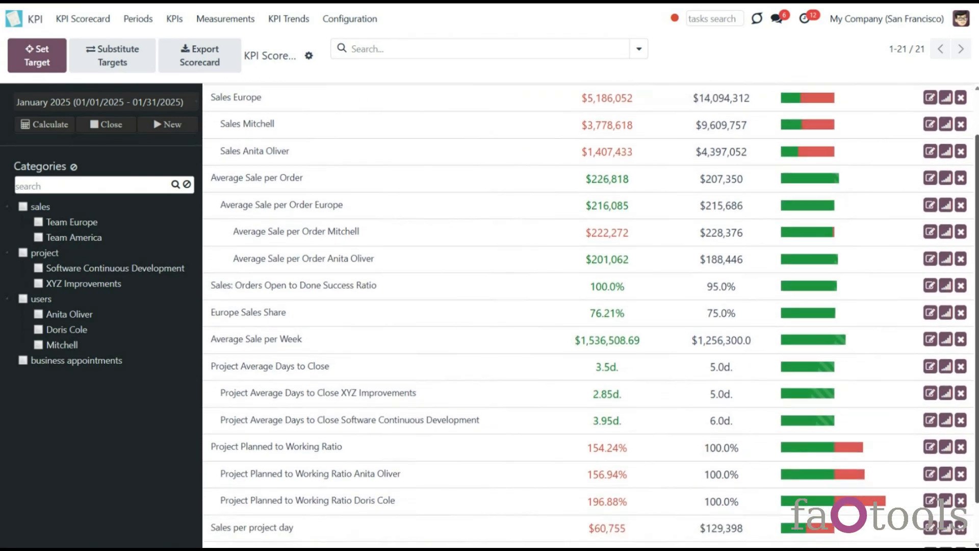
scroll(590, 315, "down", 1)
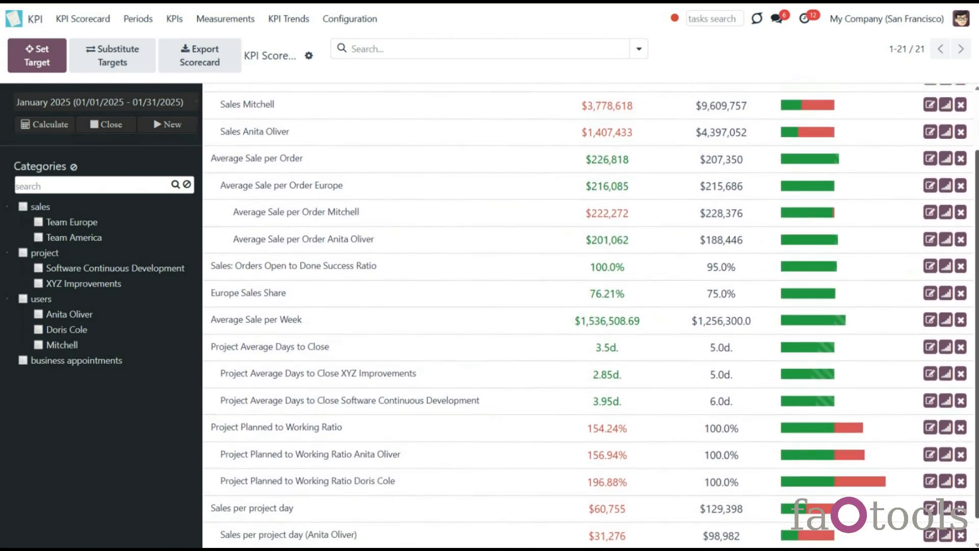
scroll(590, 315, "up", 1)
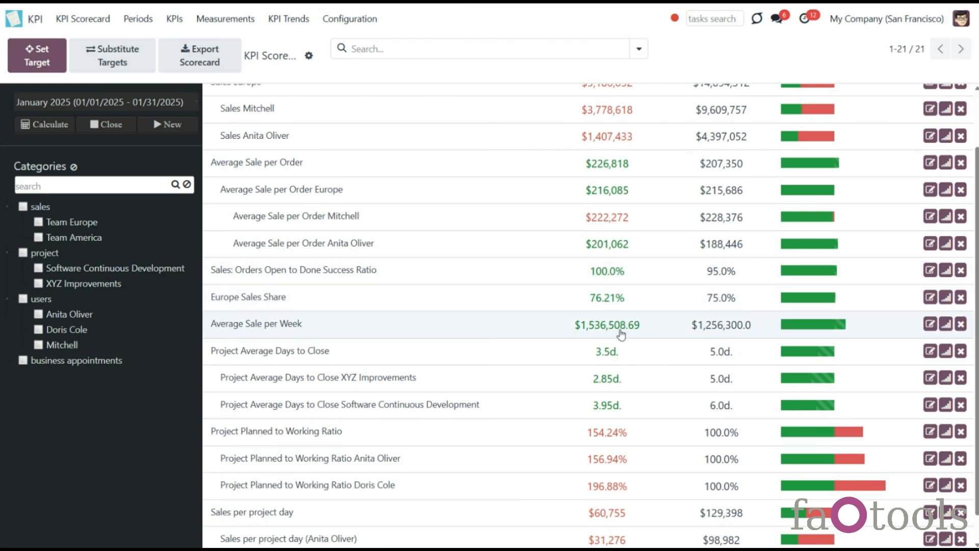
scroll(510, 314, "up", 3)
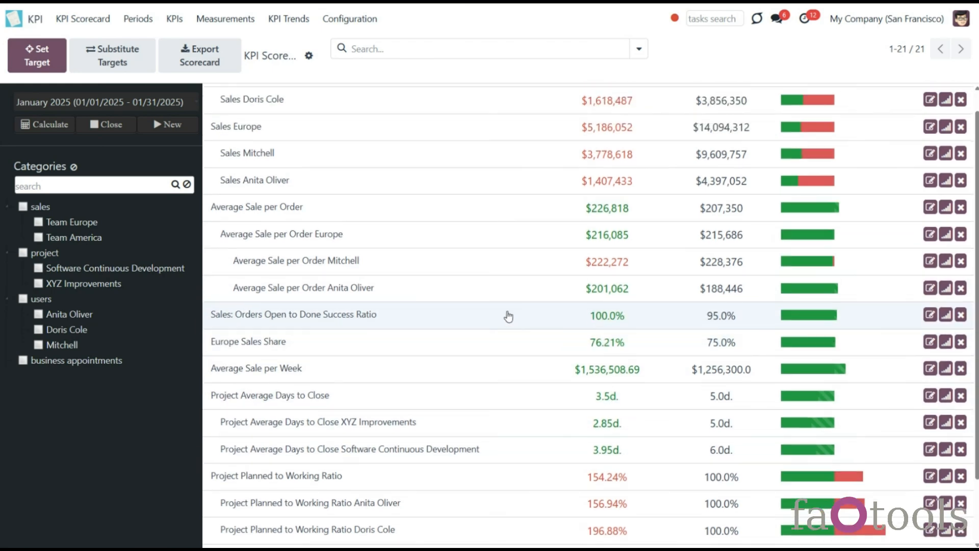
mouse_move(263, 207)
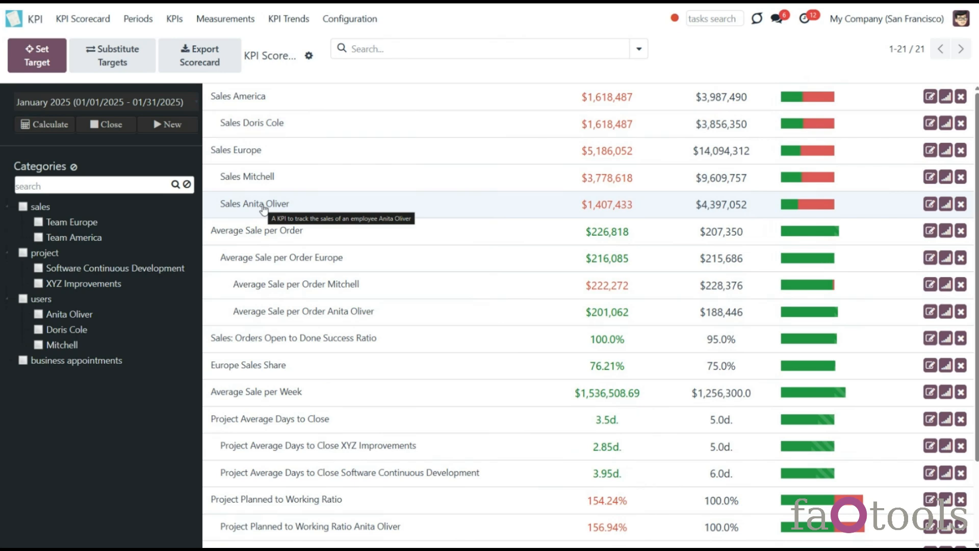
left_click(148, 104)
left_click(142, 165)
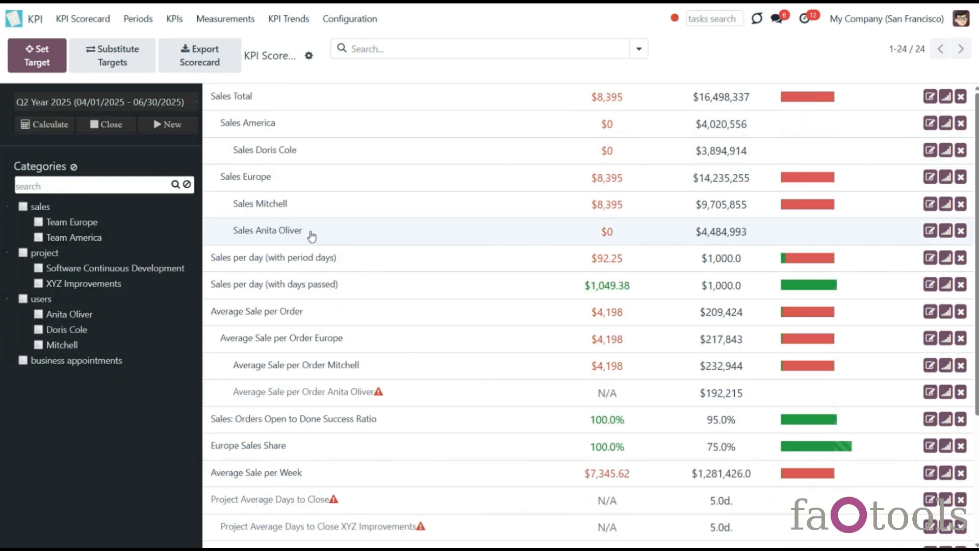
scroll(326, 245, "down", 5)
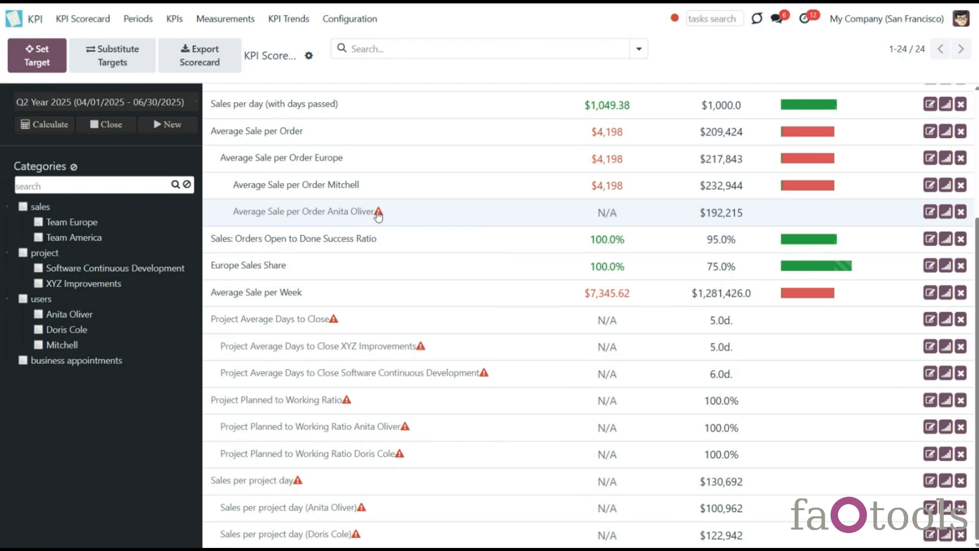
mouse_move(376, 215)
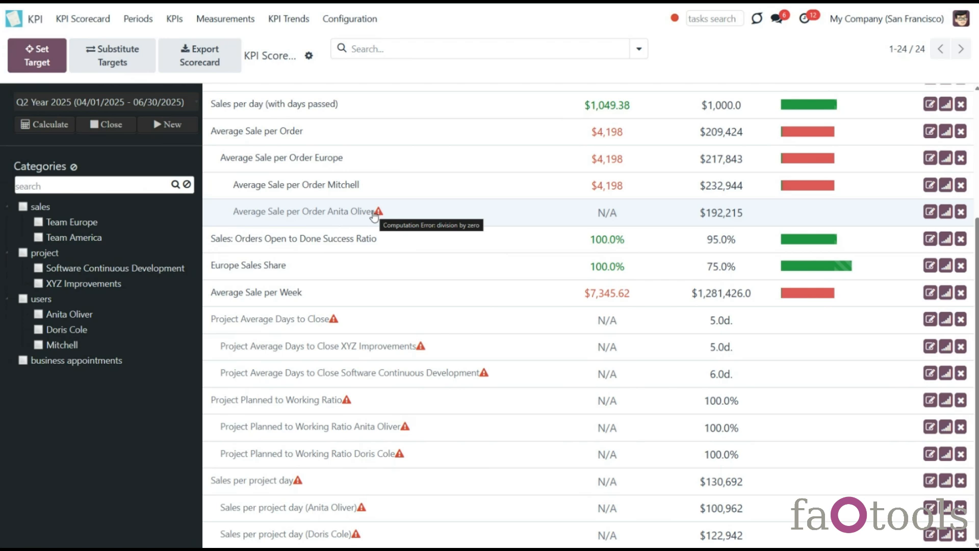
scroll(230, 193, "up", 4)
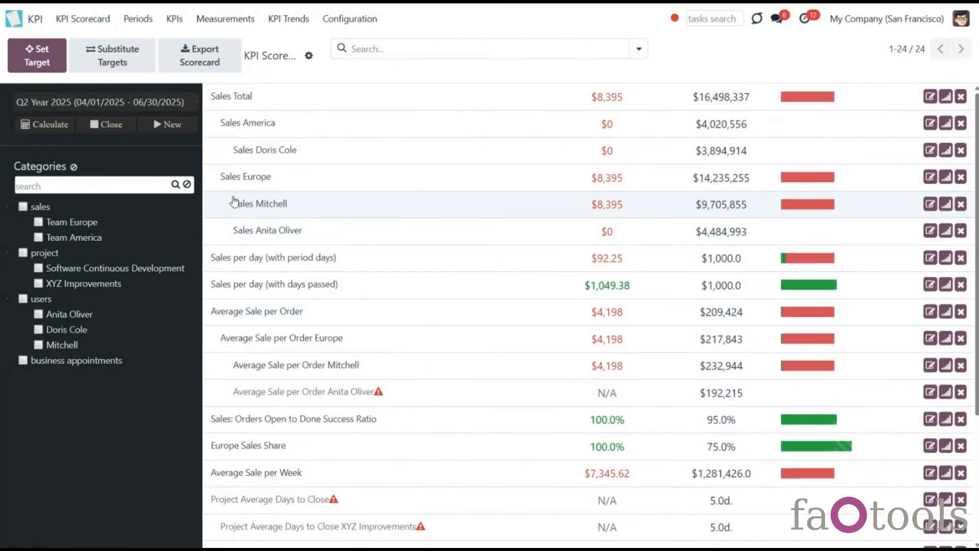
Step: Switch the scorecard period to February 2025 and review the KPI progress bars
left_click(180, 104)
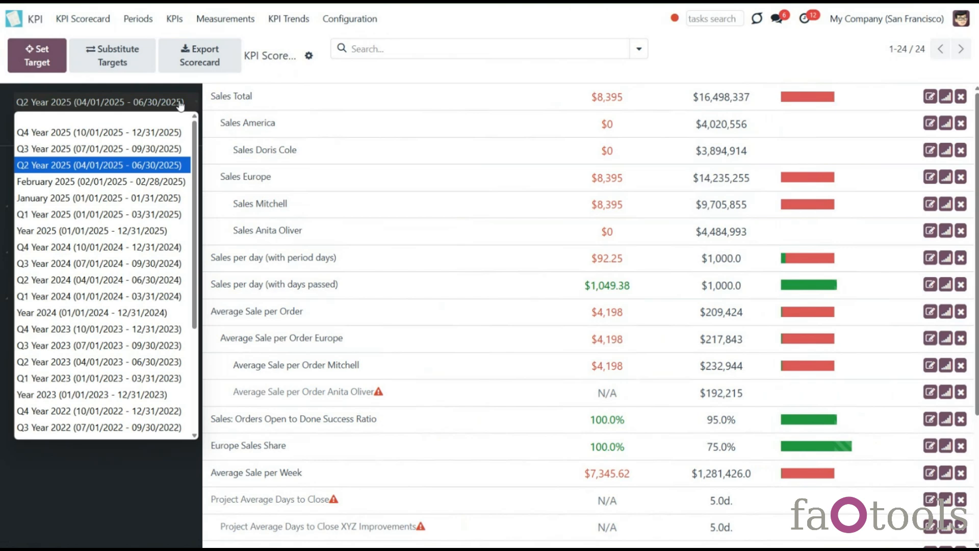
left_click(179, 189)
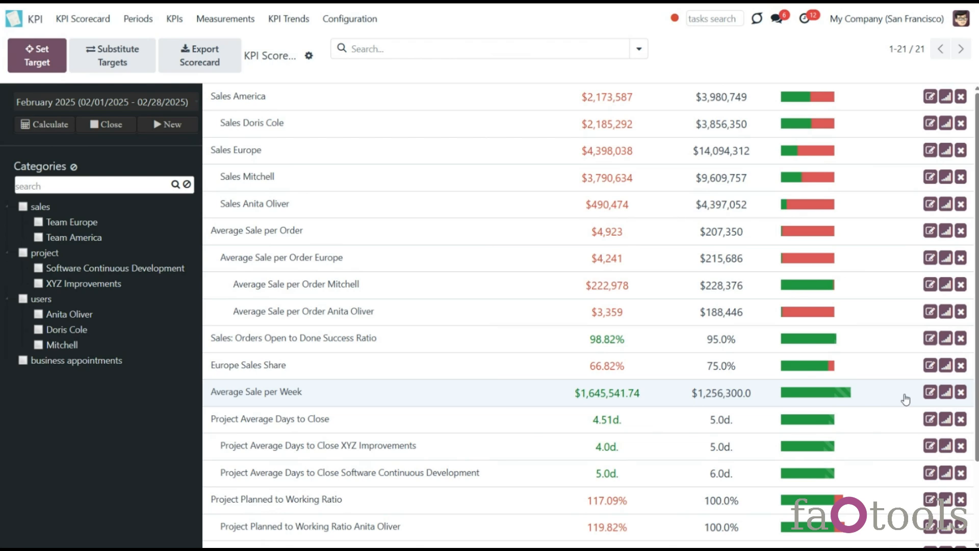
mouse_move(868, 344)
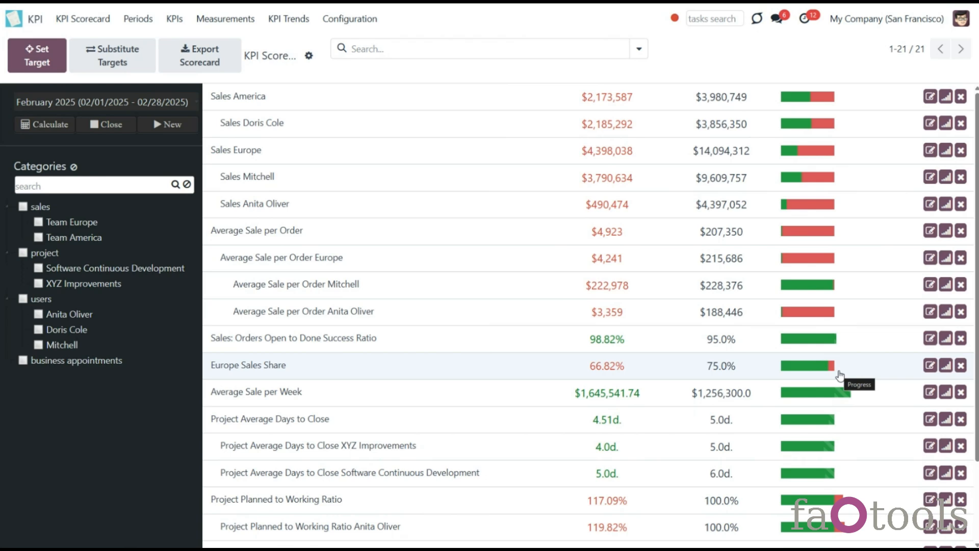
mouse_move(830, 369)
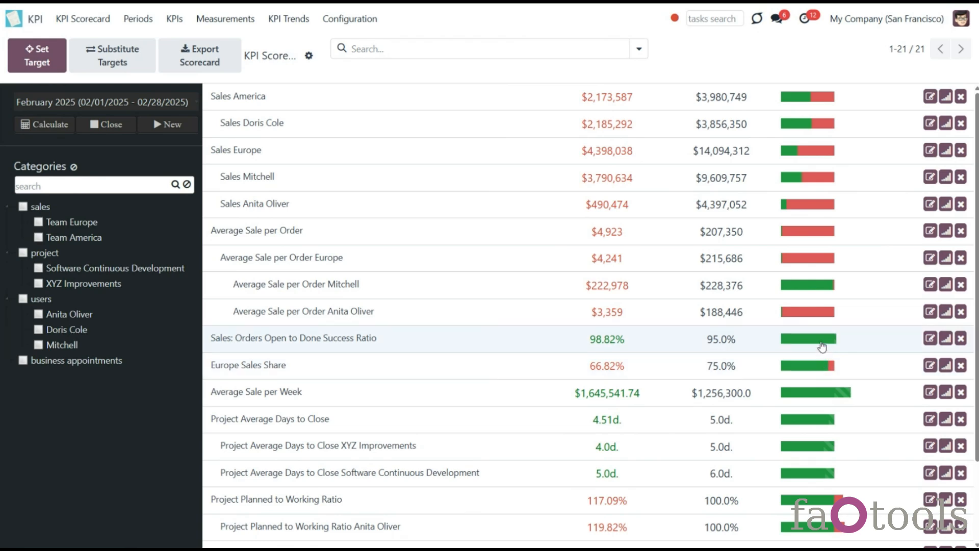
mouse_move(822, 347)
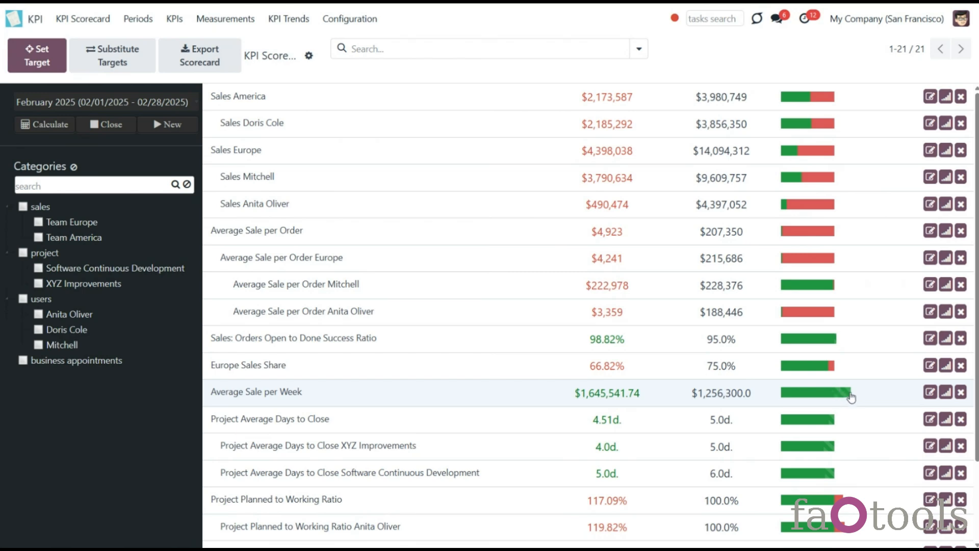
mouse_move(841, 397)
scroll(836, 394, "down", 2)
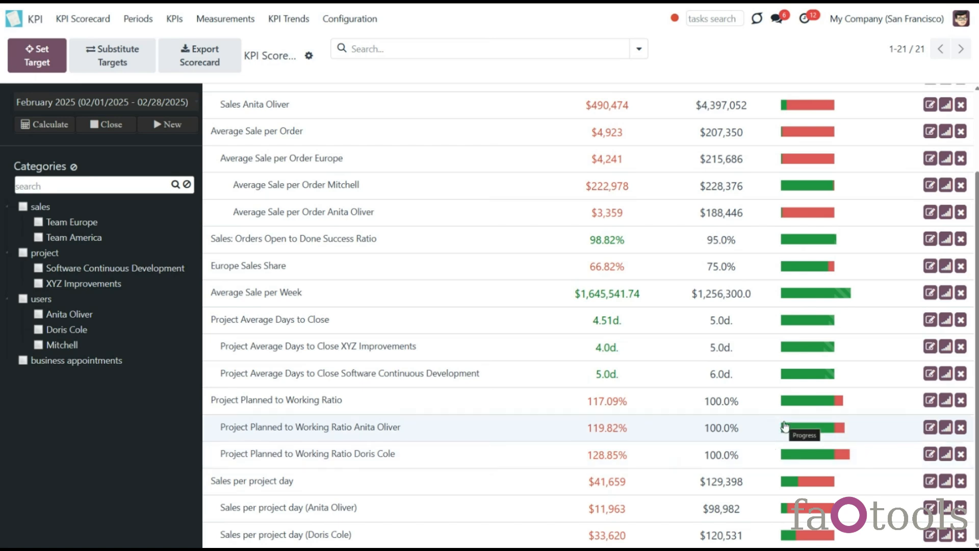
mouse_move(788, 402)
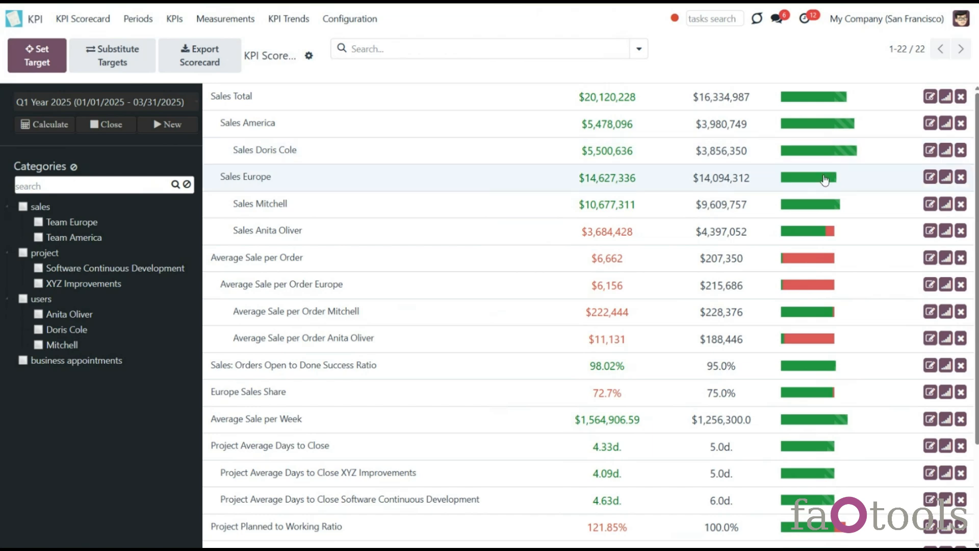
Step: Set the Sales America target for the Q1 Year 2025 period to 3,680,749
left_click(930, 124)
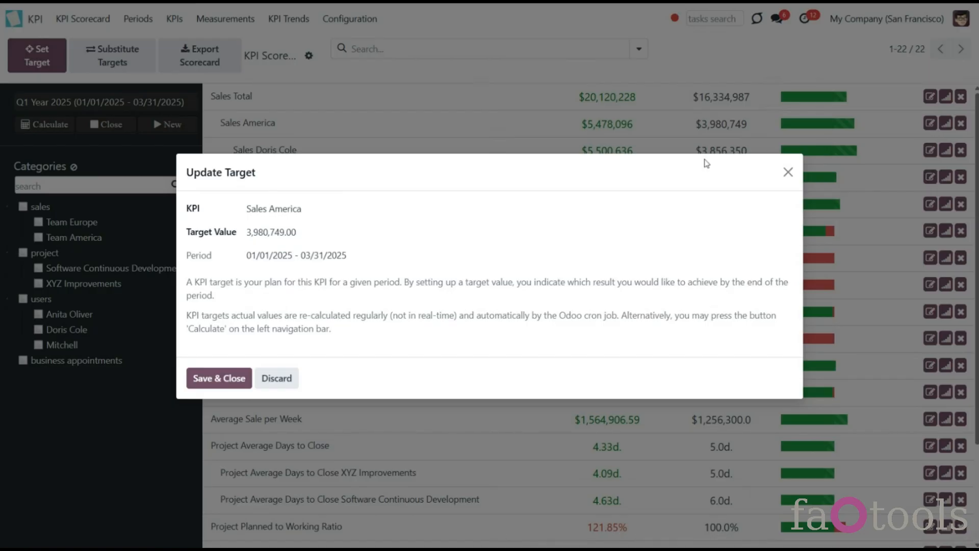
left_click(271, 232)
left_click(271, 233)
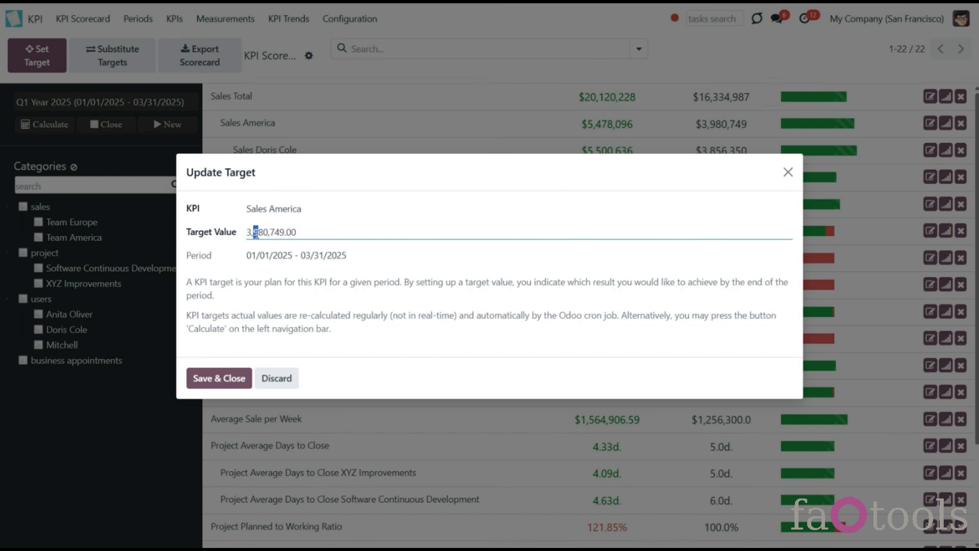
type("6")
left_click(223, 377)
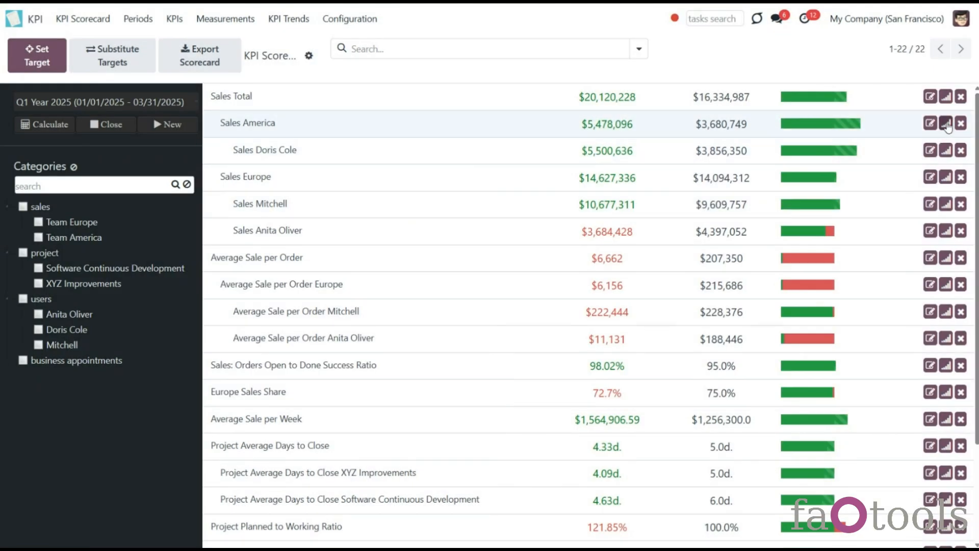
Step: Open the Sales America KPI history, toggle the Actual series and chart styles, and review the full history table
left_click(946, 125)
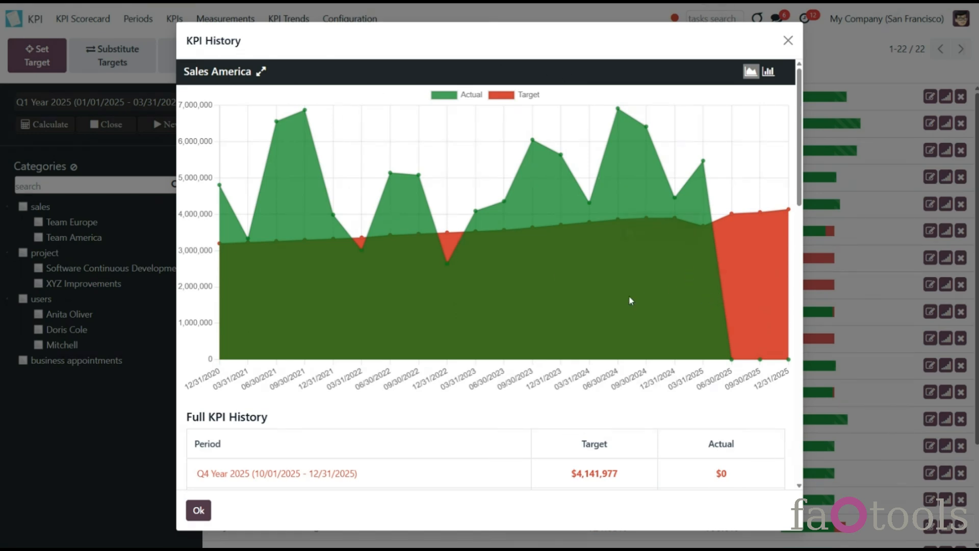
left_click(442, 97)
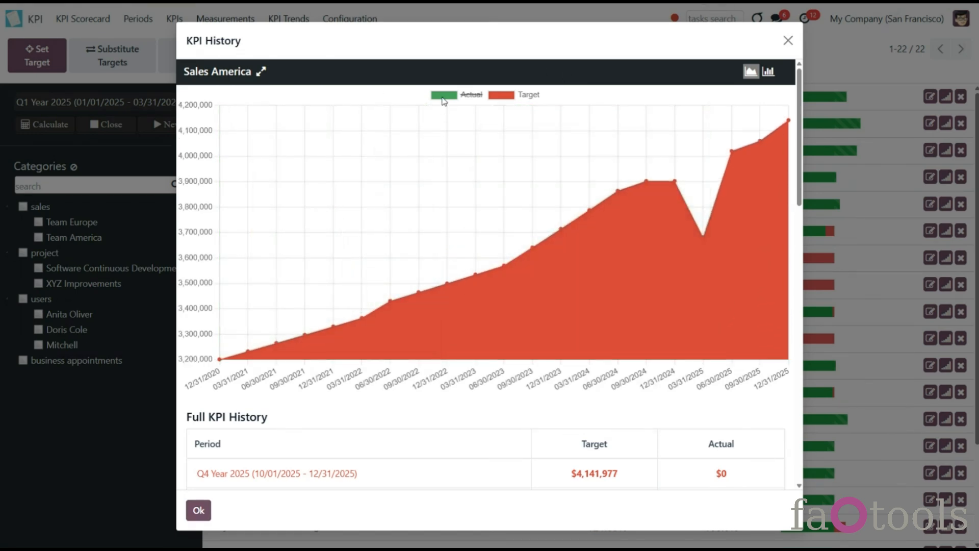
left_click(443, 98)
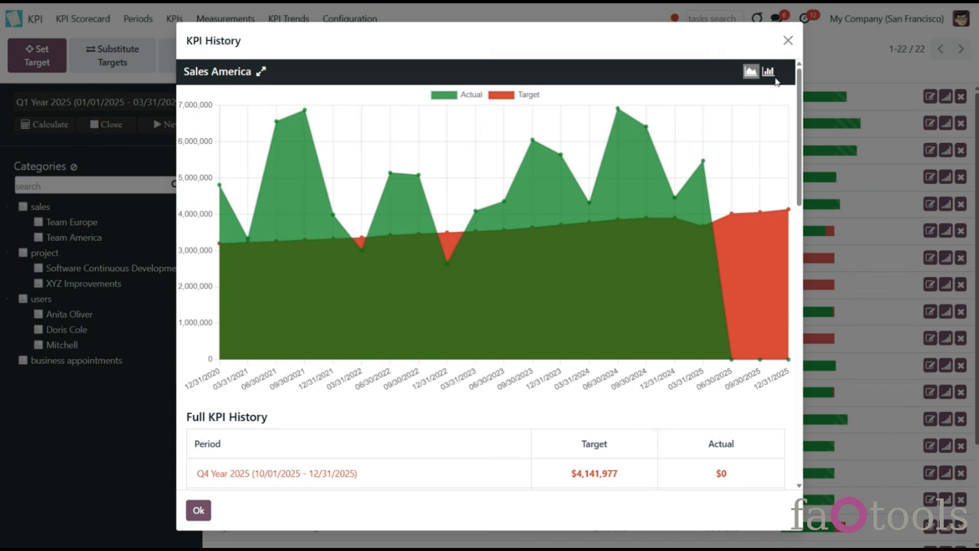
left_click(768, 73)
left_click(750, 74)
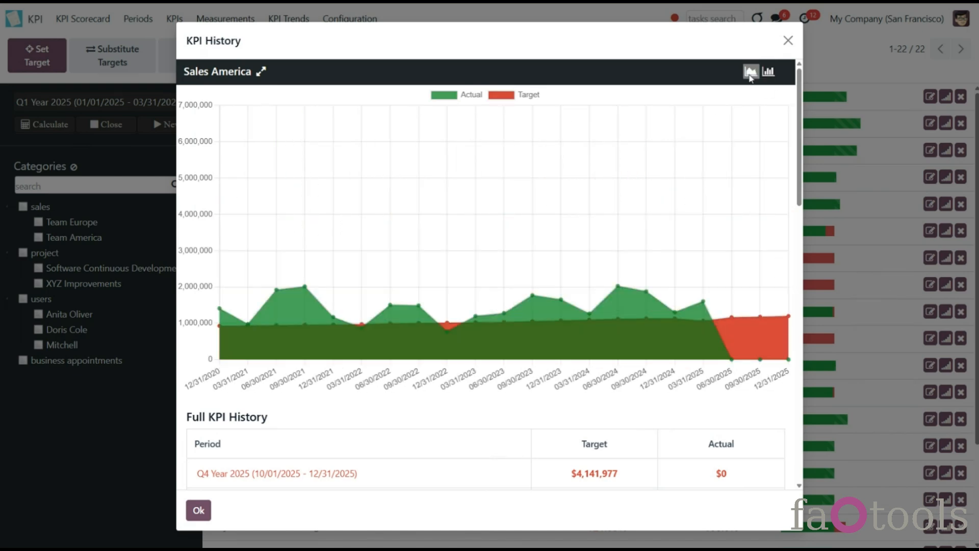
scroll(668, 142, "down", 5)
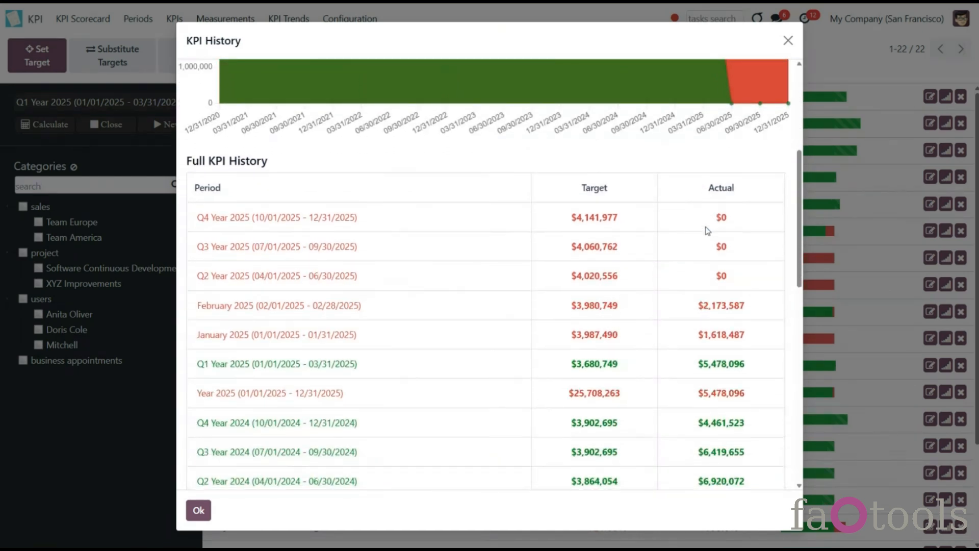
Step: Scroll through the full Sales America KPI history table and close the history dialog
scroll(707, 230, "down", 5)
scroll(707, 230, "down", 7)
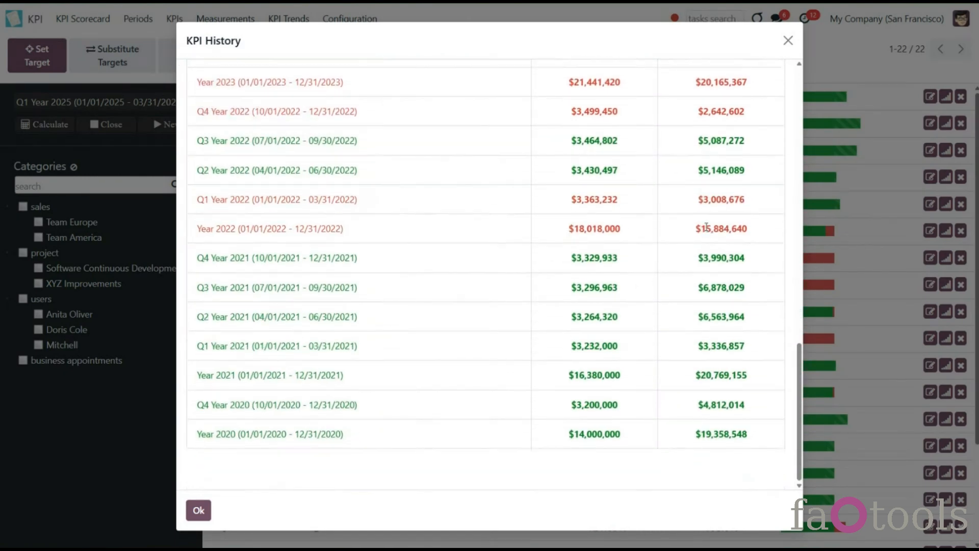
scroll(706, 227, "up", 13)
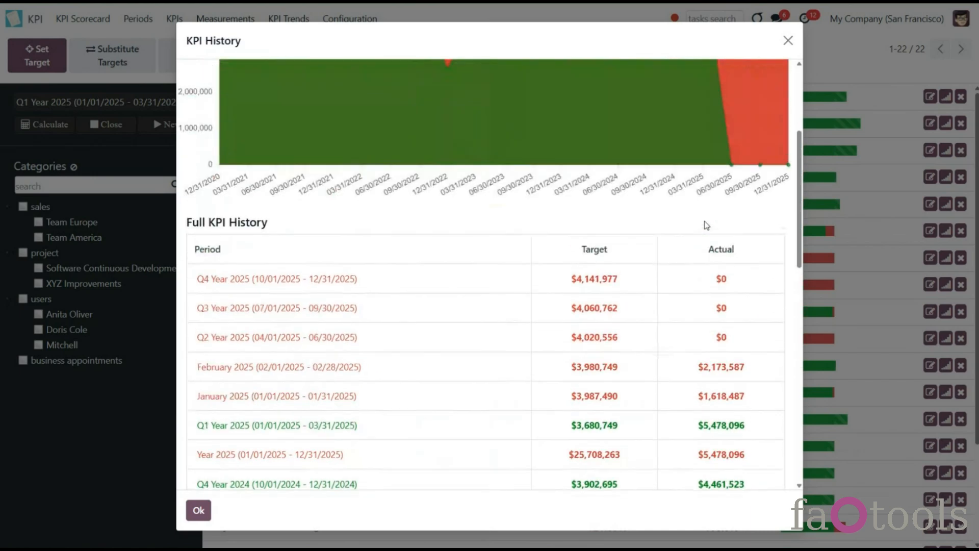
scroll(706, 225, "up", 4)
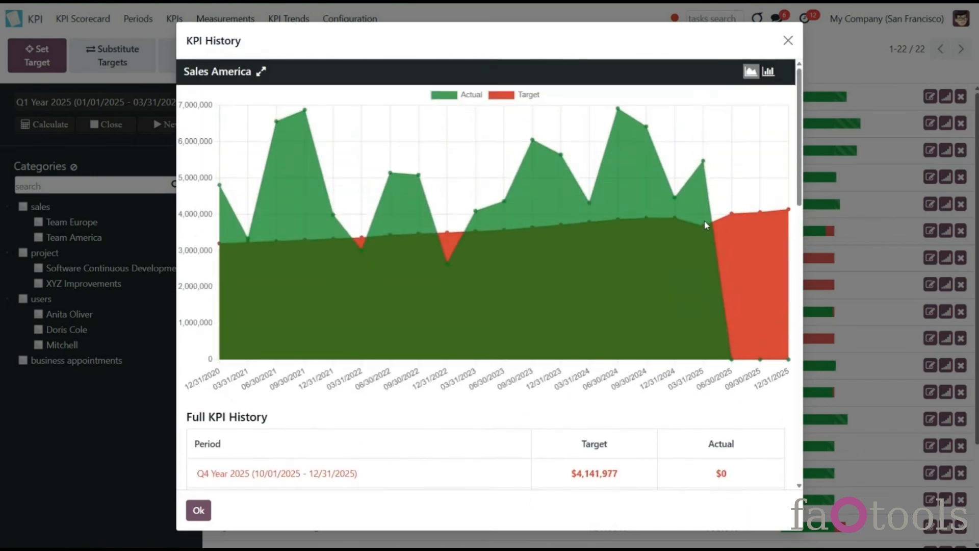
left_click(787, 41)
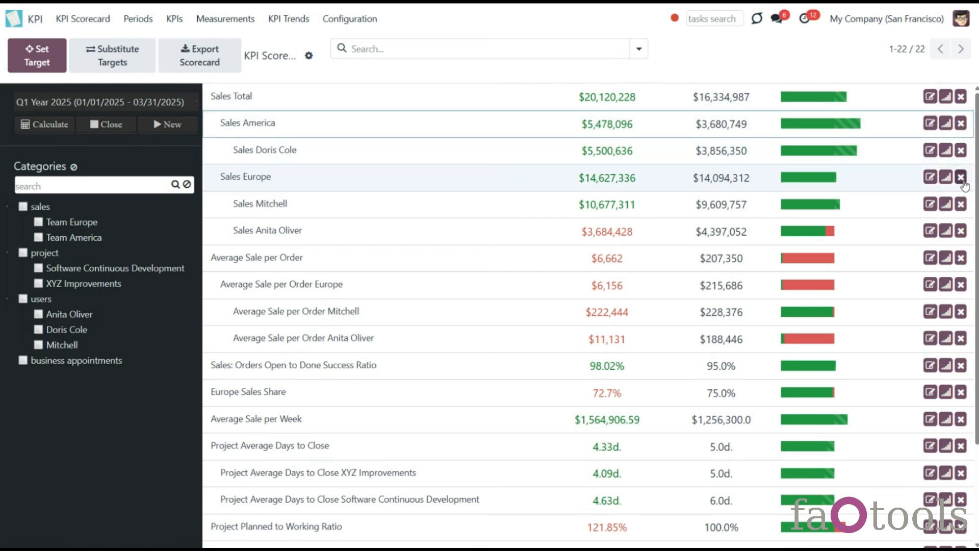
left_click(960, 151)
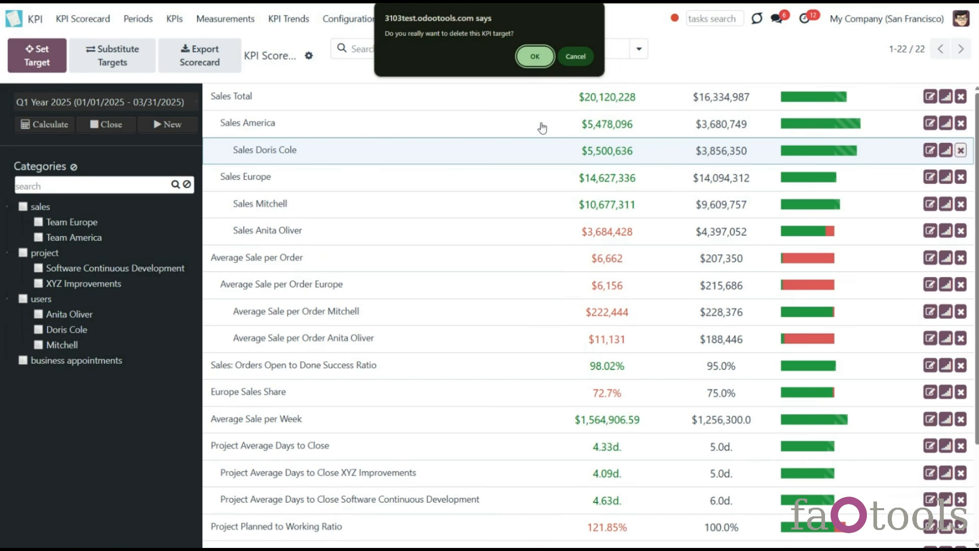
left_click(531, 62)
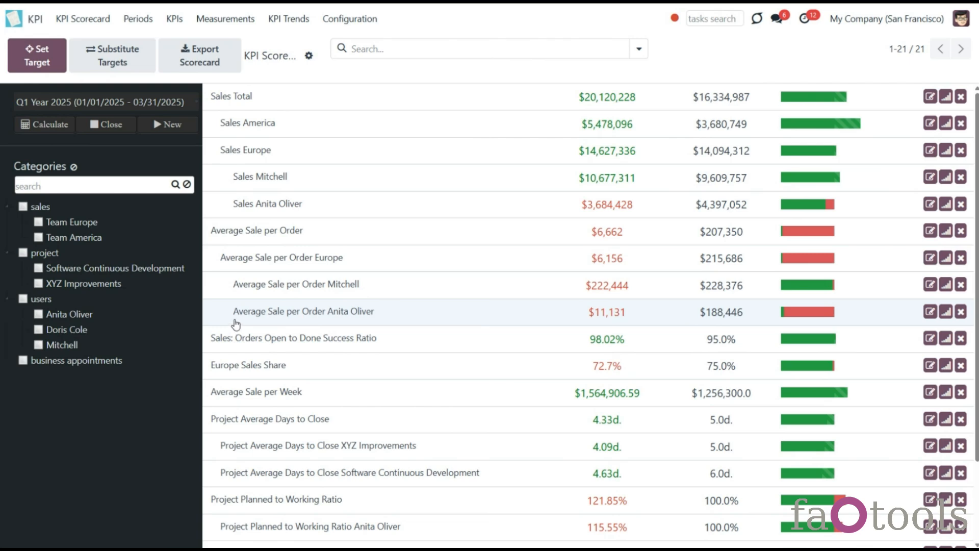
Step: Move Average Sale per Week to the top of the KPI list and open it to check its sequence setting
left_click(174, 23)
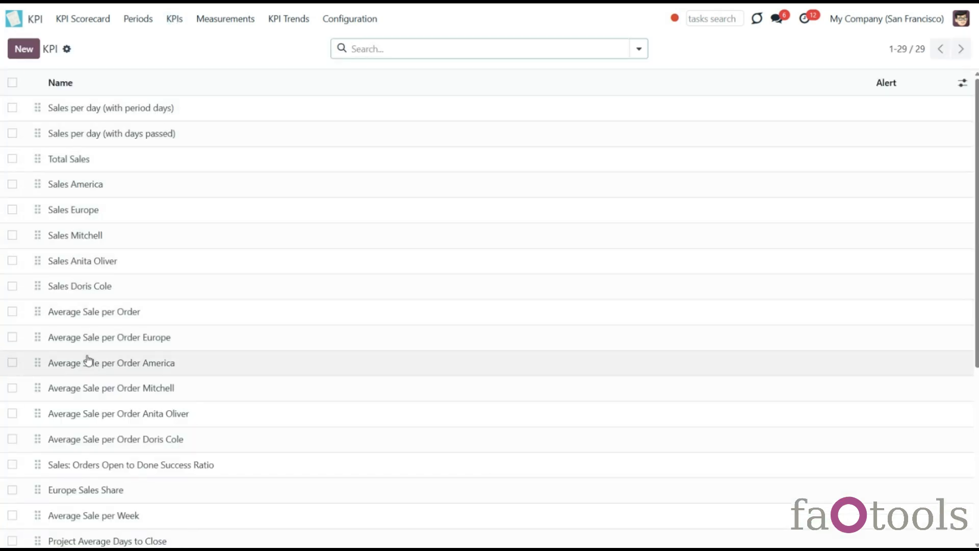
scroll(70, 398, "down", 2)
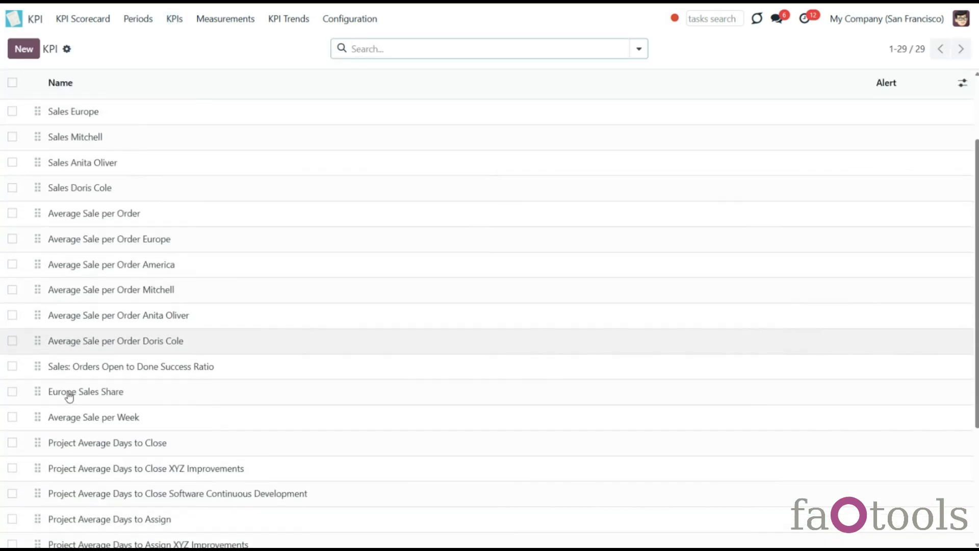
left_click_drag(40, 412, 127, 109)
left_click(127, 109)
scroll(191, 352, "down", 4)
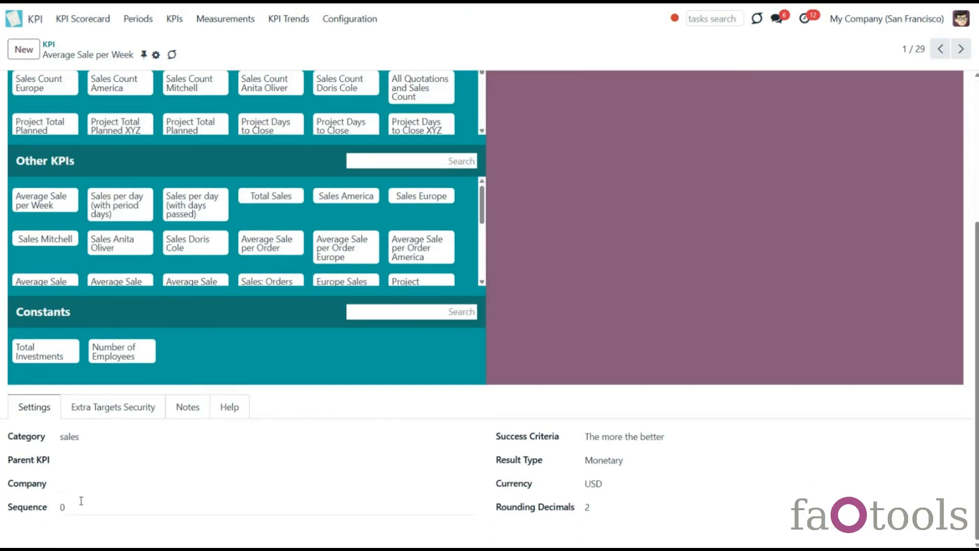
left_click(49, 44)
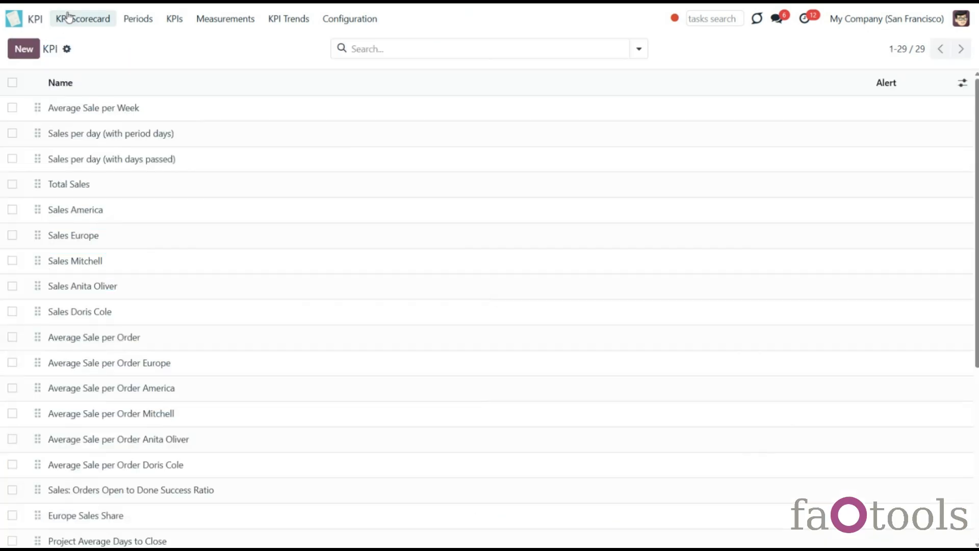
Step: Open a new KPI form and browse the available Parent KPI options in its settings
left_click(69, 18)
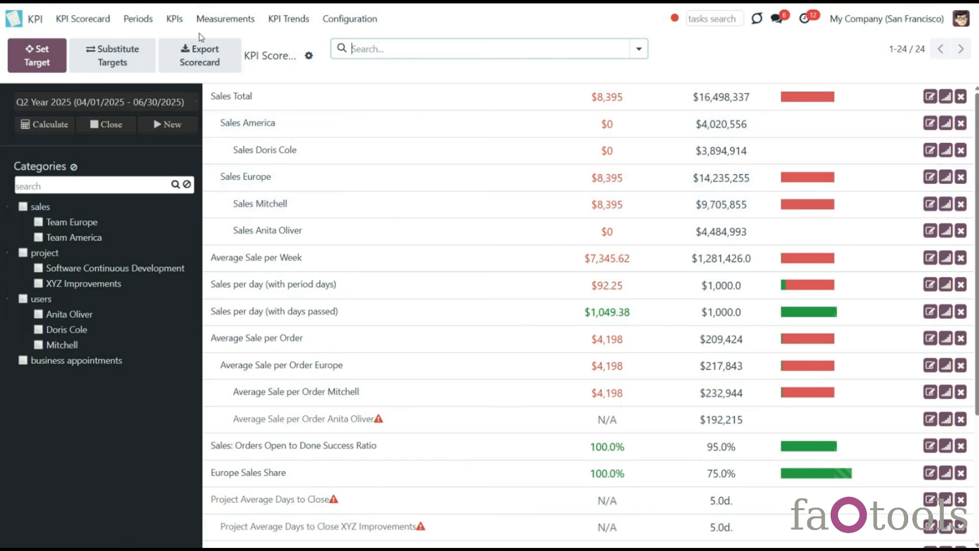
left_click(175, 19)
scroll(205, 313, "down", 5)
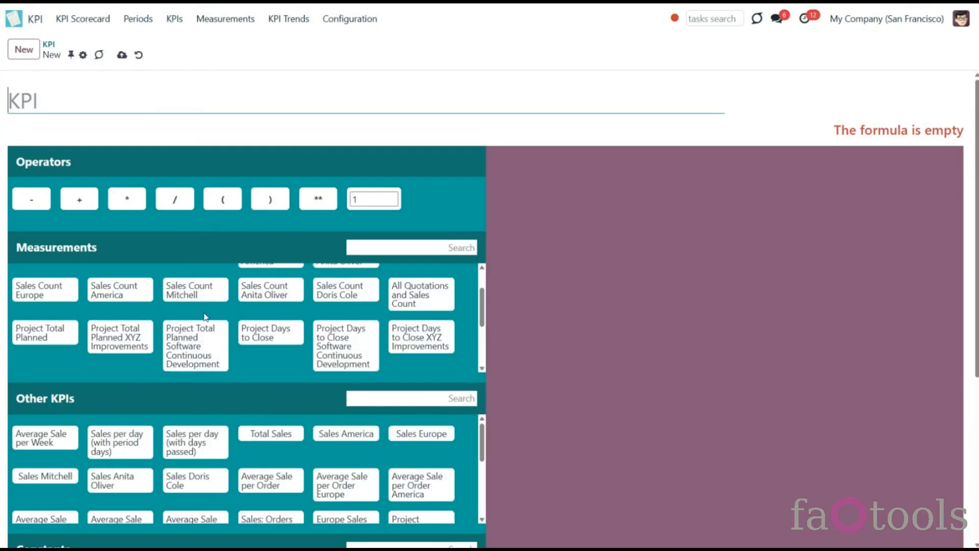
scroll(369, 397, "down", 5)
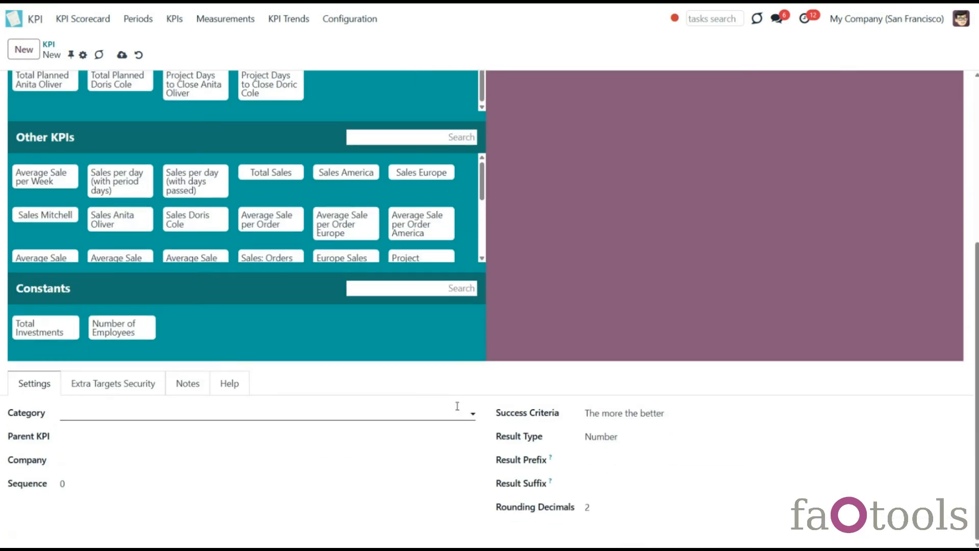
left_click(141, 438)
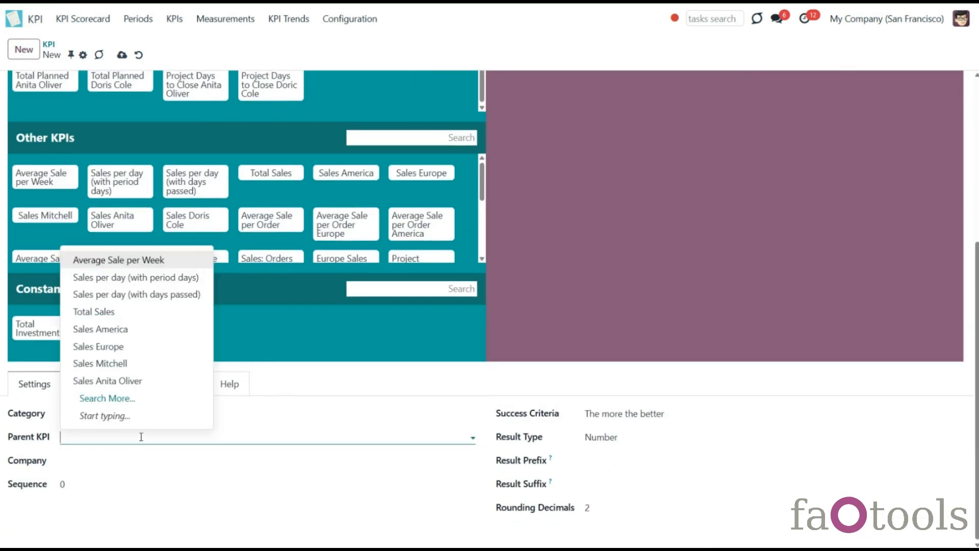
left_click(141, 437)
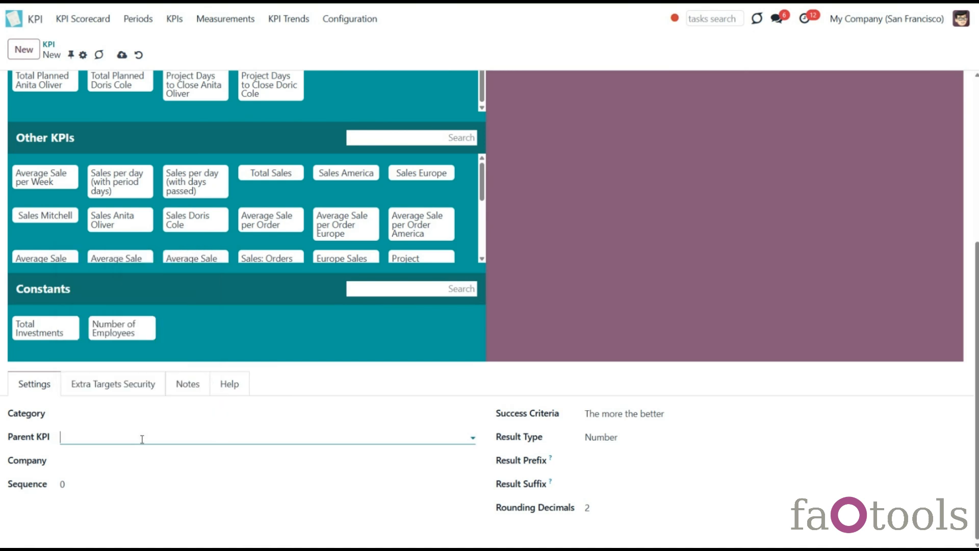
Step: Calculate the KPIs for the January 2025 scorecard period
left_click(138, 55)
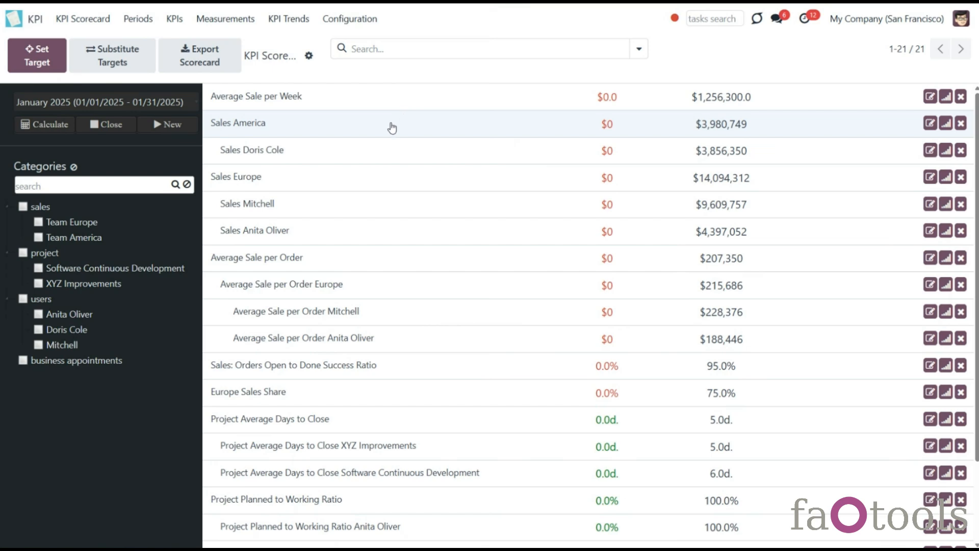
left_click(58, 131)
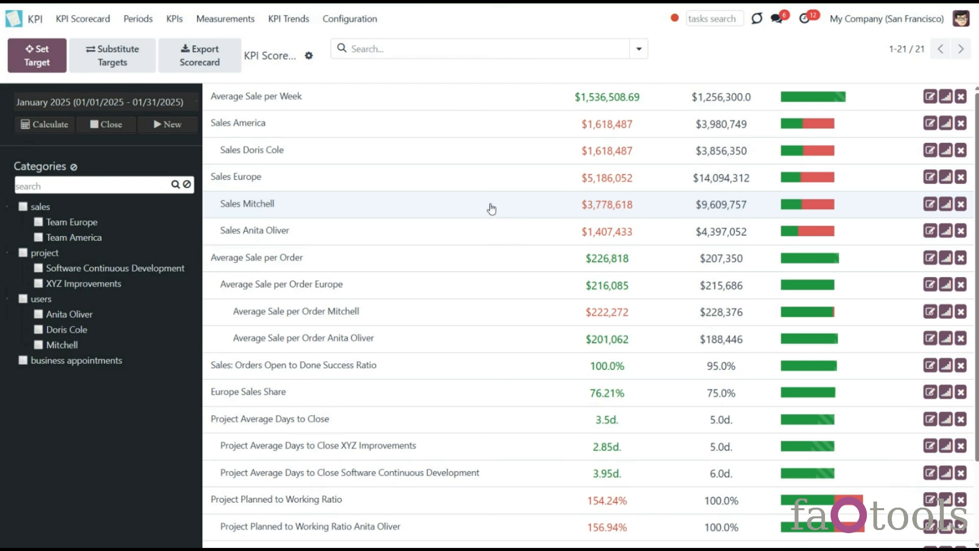
Step: Open the KPI settings' cron job and set it to execute every 5 hours, then save
left_click(357, 20)
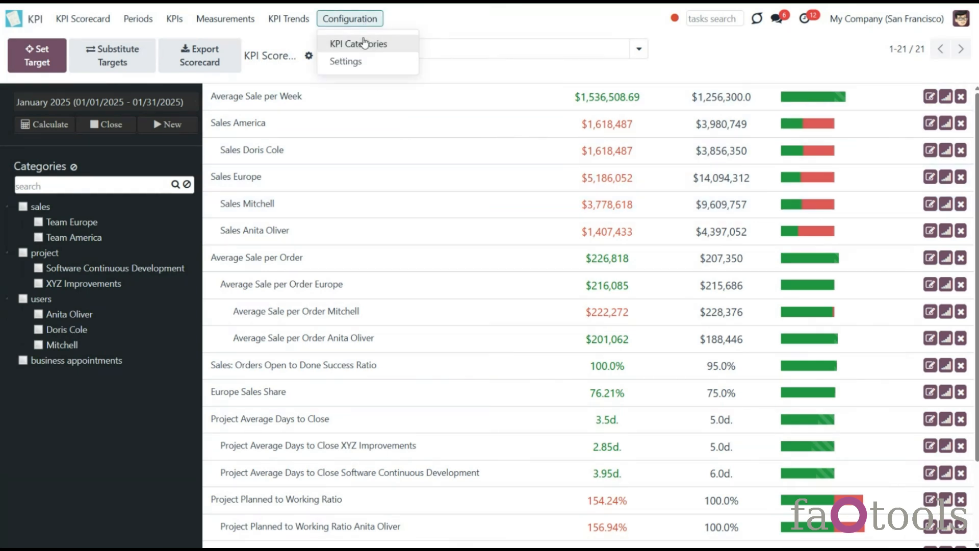
left_click(371, 63)
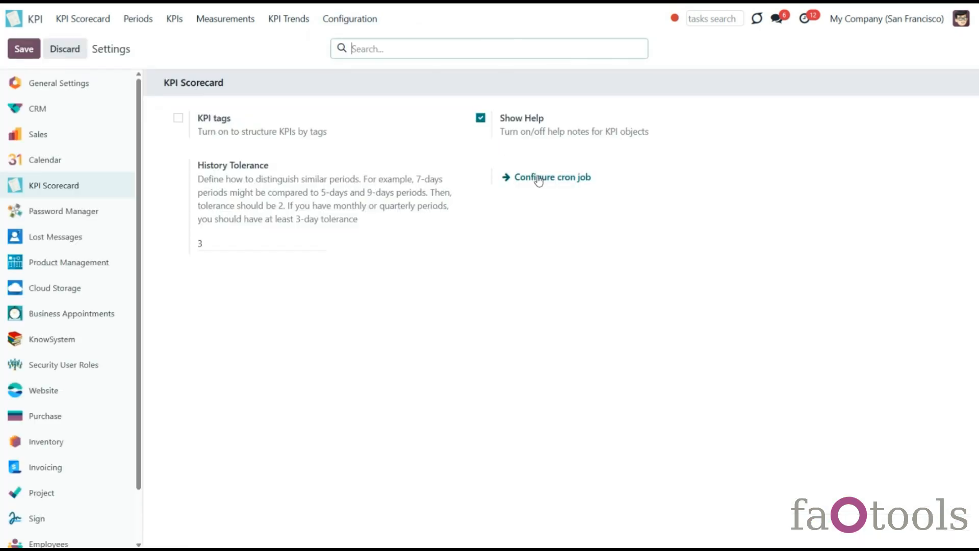
left_click(538, 178)
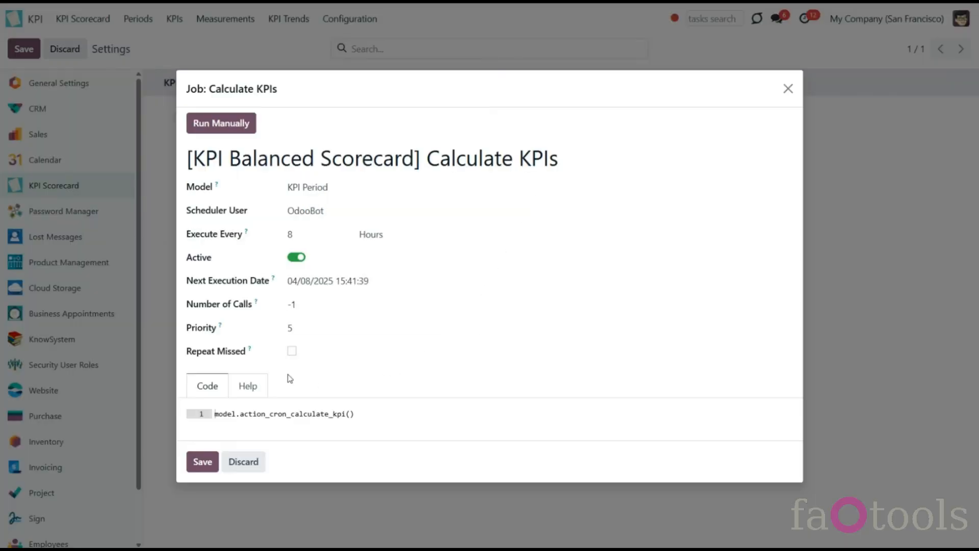
left_click(346, 237)
type("5")
left_click(379, 239)
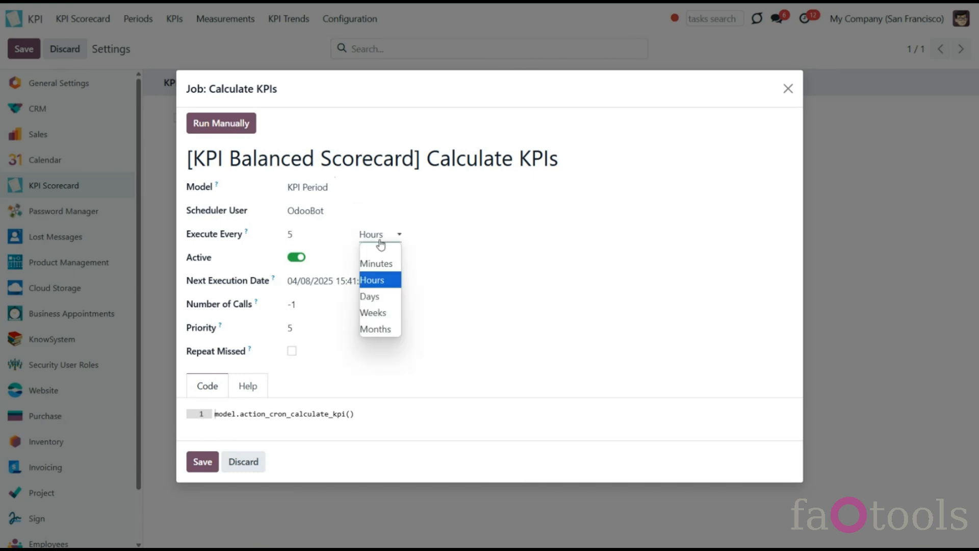
left_click(380, 244)
left_click(206, 461)
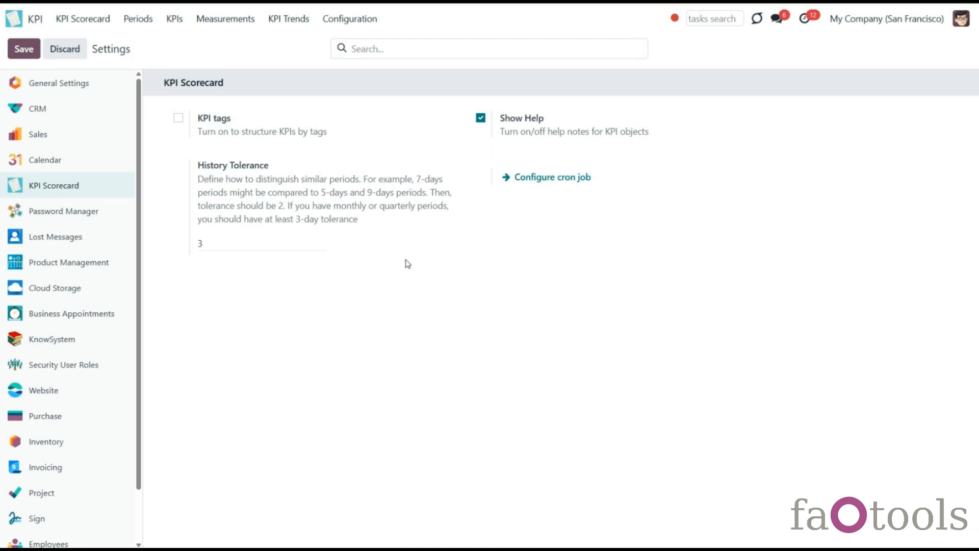
Step: Switch the scorecard to the February 2025 period and export the scorecard as a spreadsheet
left_click(114, 27)
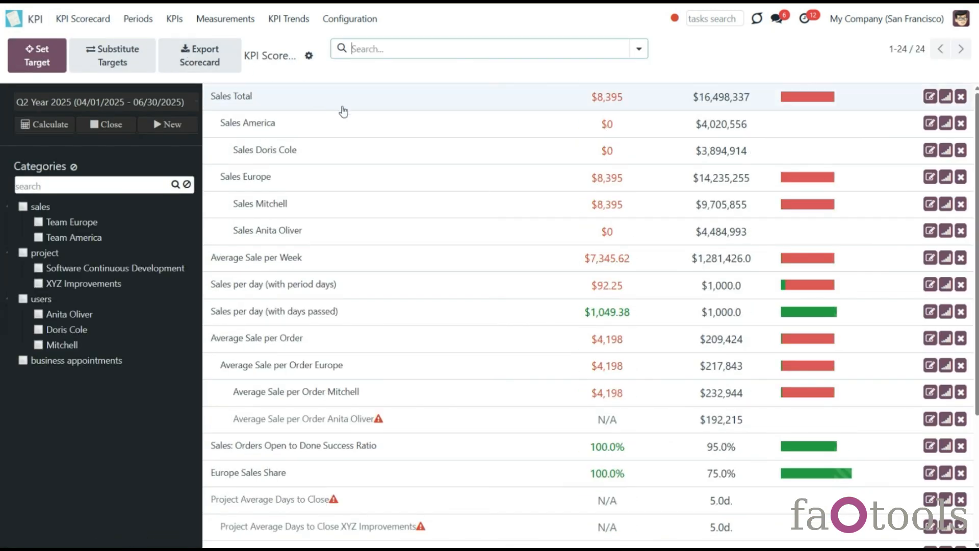
left_click(158, 103)
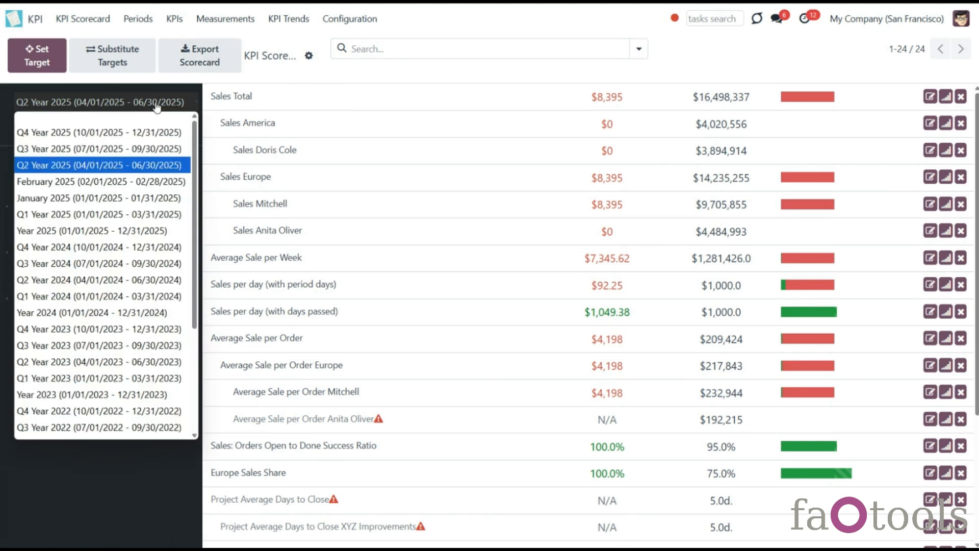
left_click(168, 183)
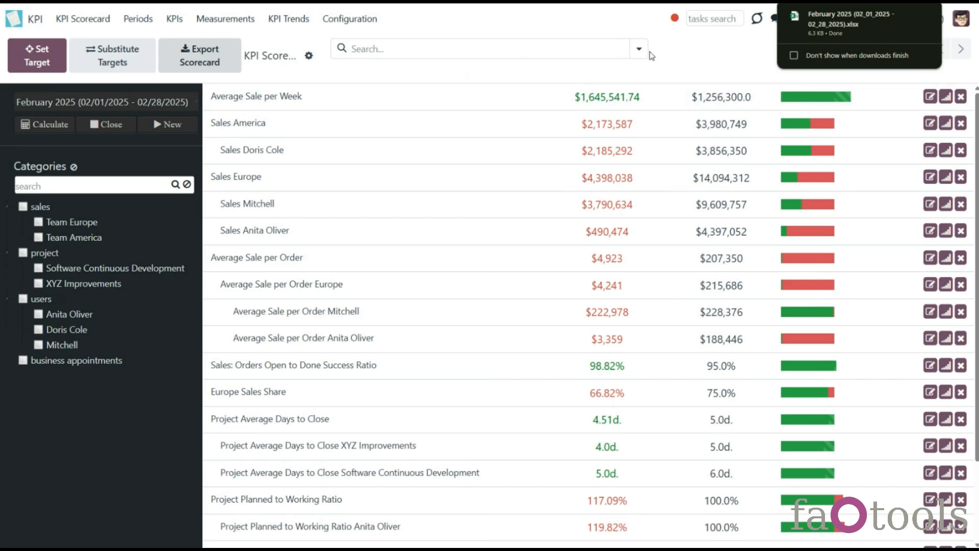
left_click(852, 23)
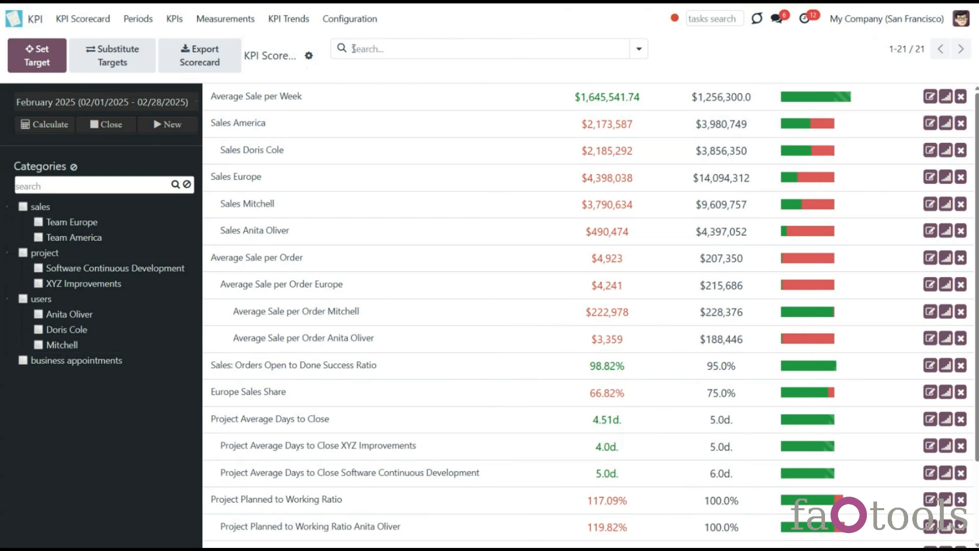
Step: Open the scorecard's search filter options and close them
left_click(638, 49)
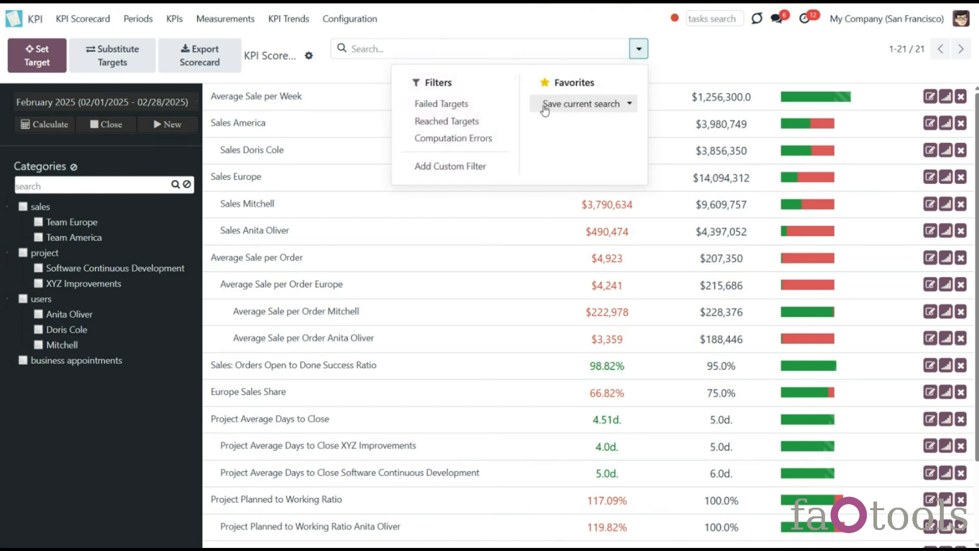
left_click(188, 213)
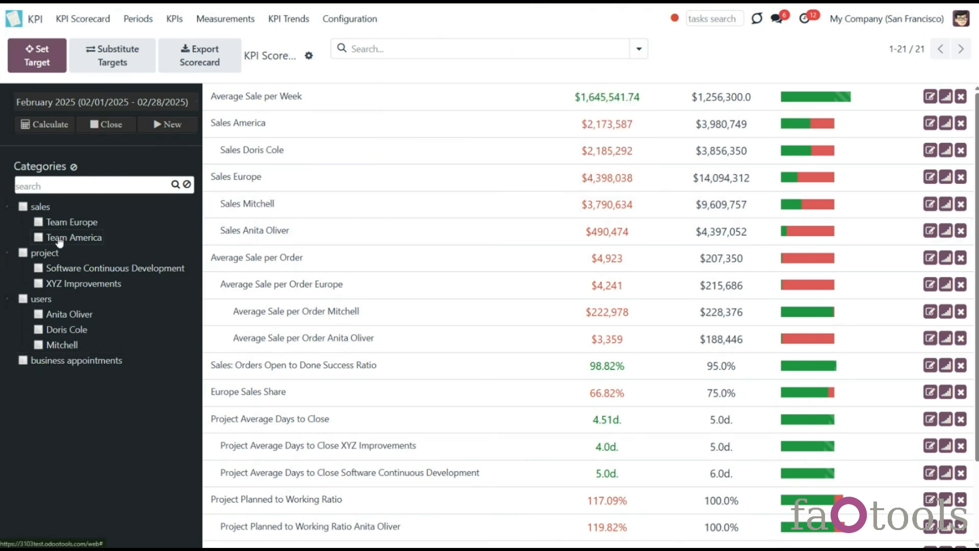
Step: Filter the scorecard by the Team America category, then the whole sales category, and clear the category selection
left_click(38, 237)
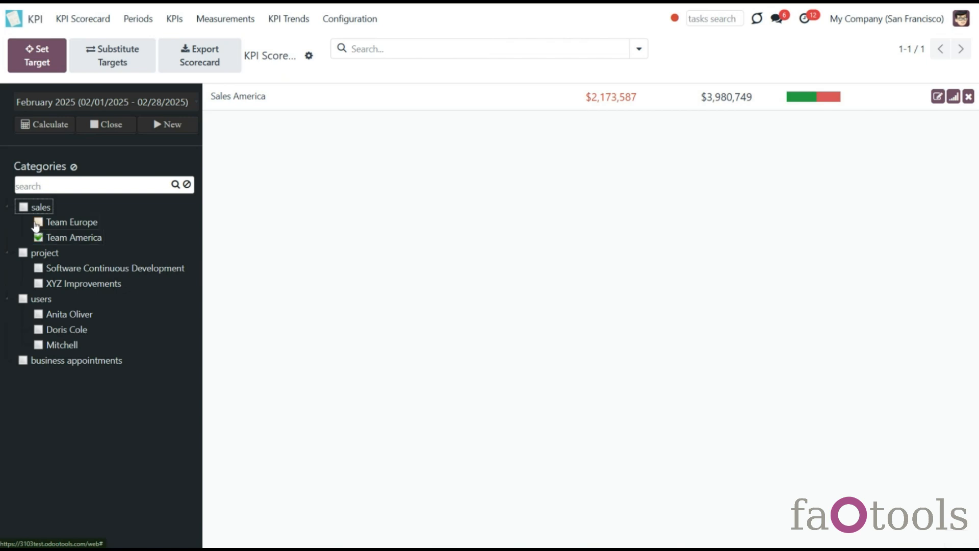
left_click(24, 207)
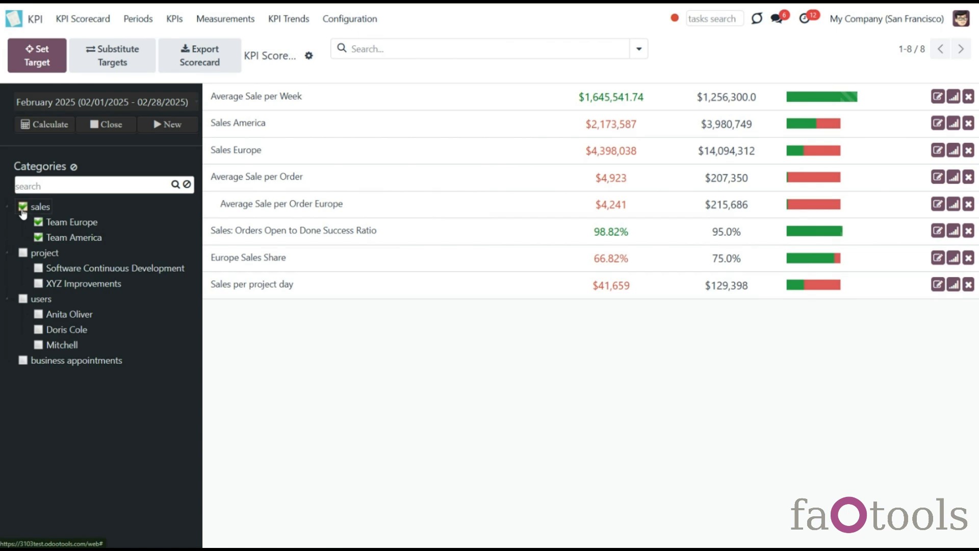
left_click(74, 169)
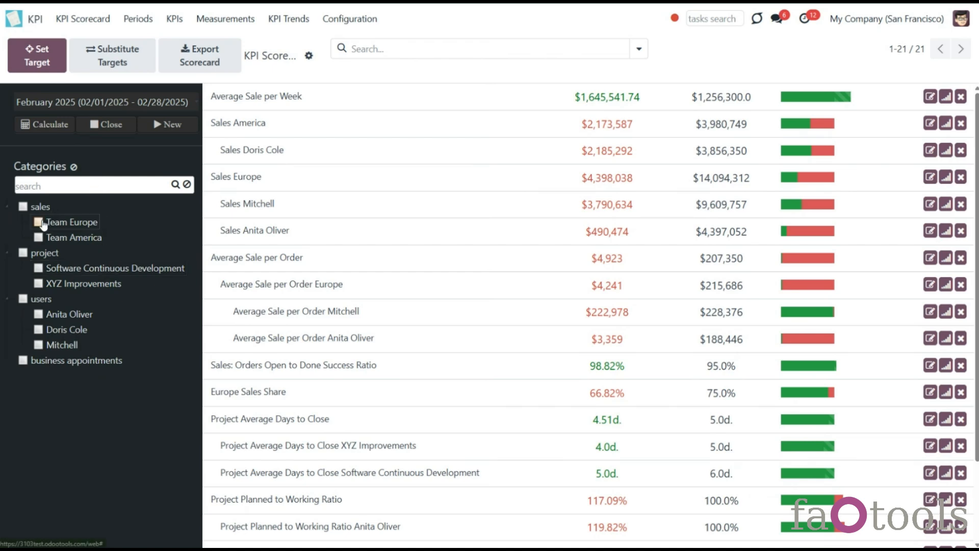
Step: Search the categories for xyz and clear the category search
left_click(60, 188)
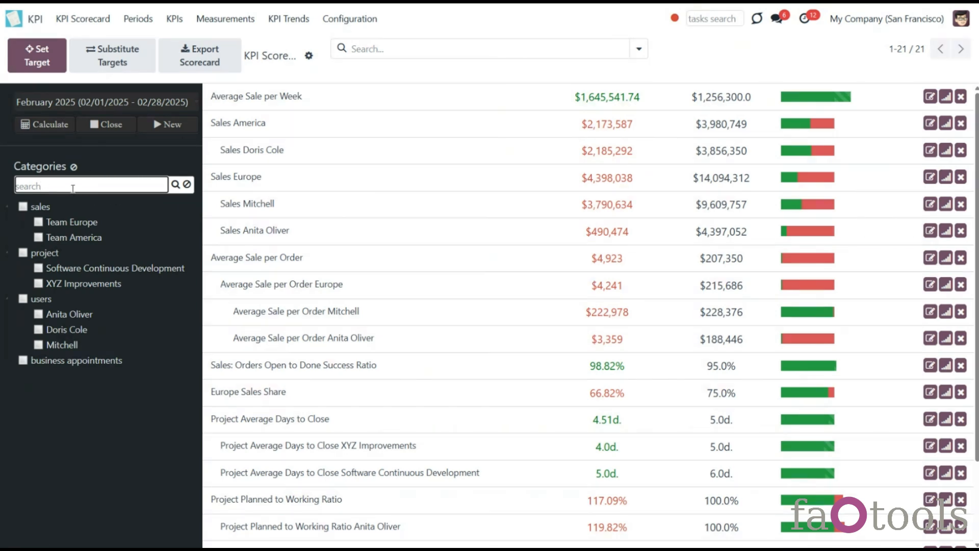
type("xyz")
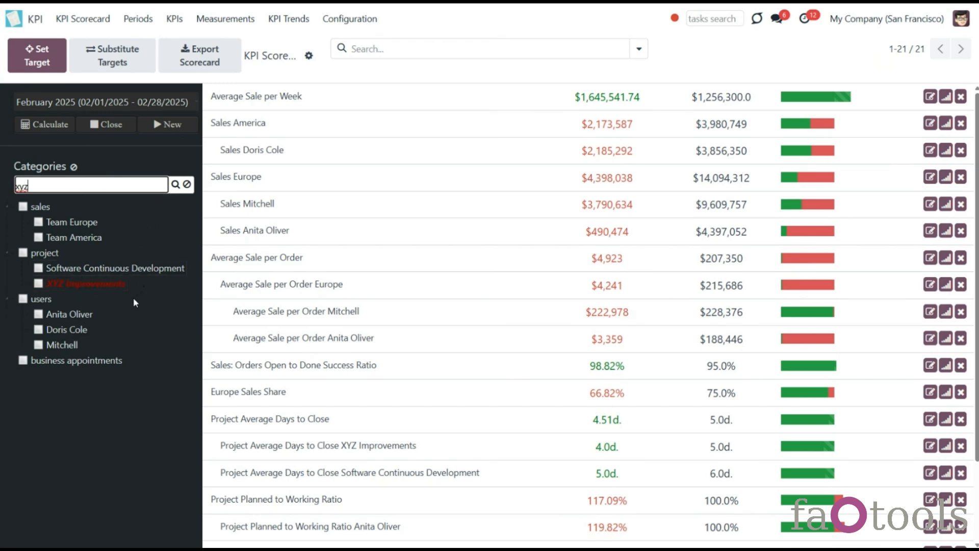
left_click(187, 184)
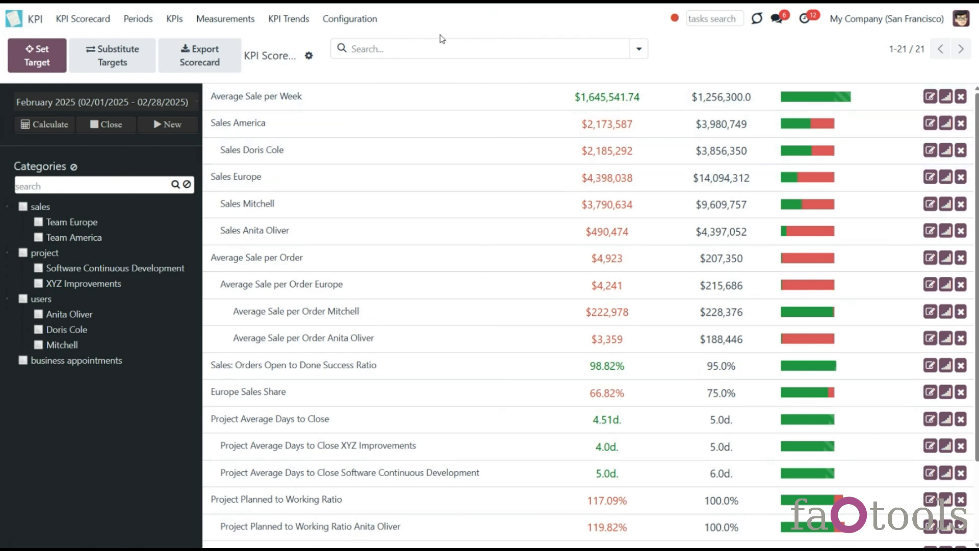
Step: Search the scorecard's KPIs for sales and remove the search again
left_click(638, 49)
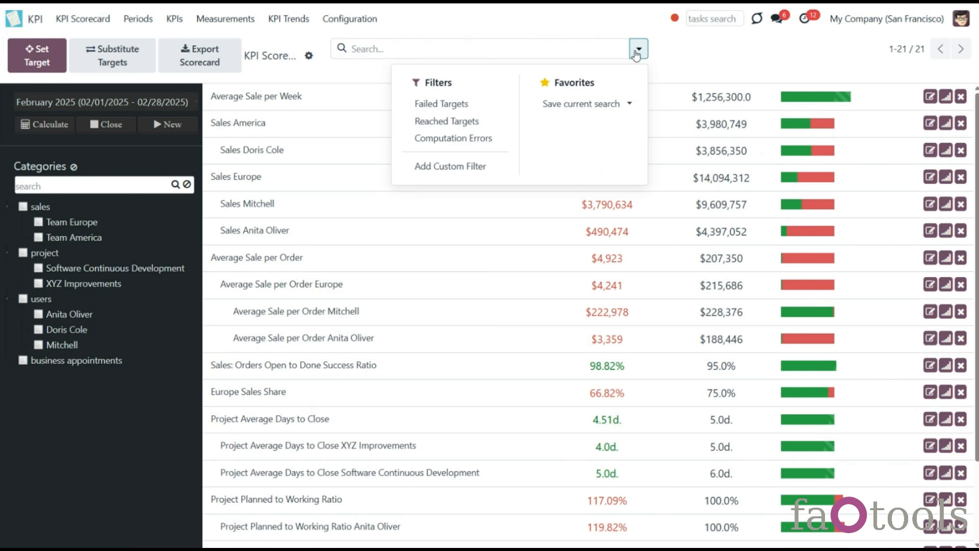
left_click(556, 43)
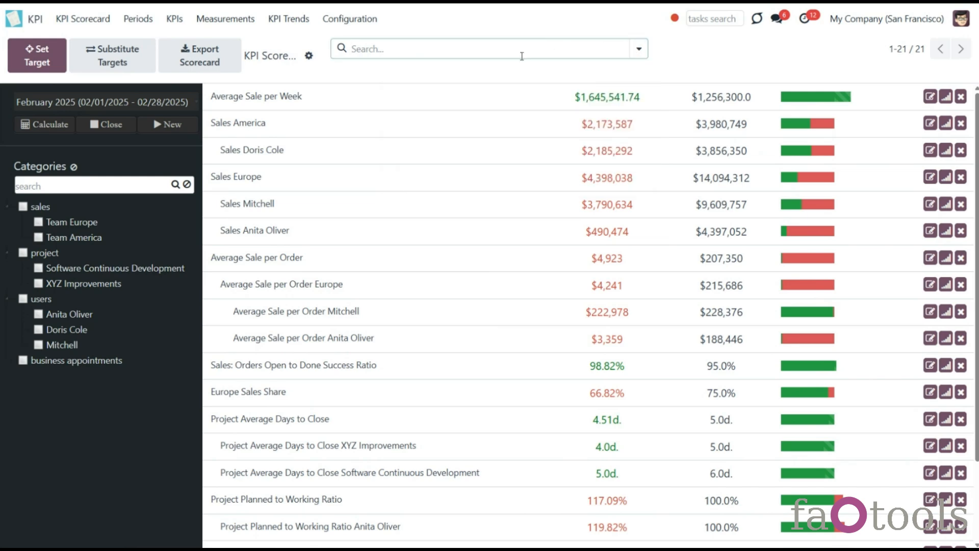
type("sales")
key("Return")
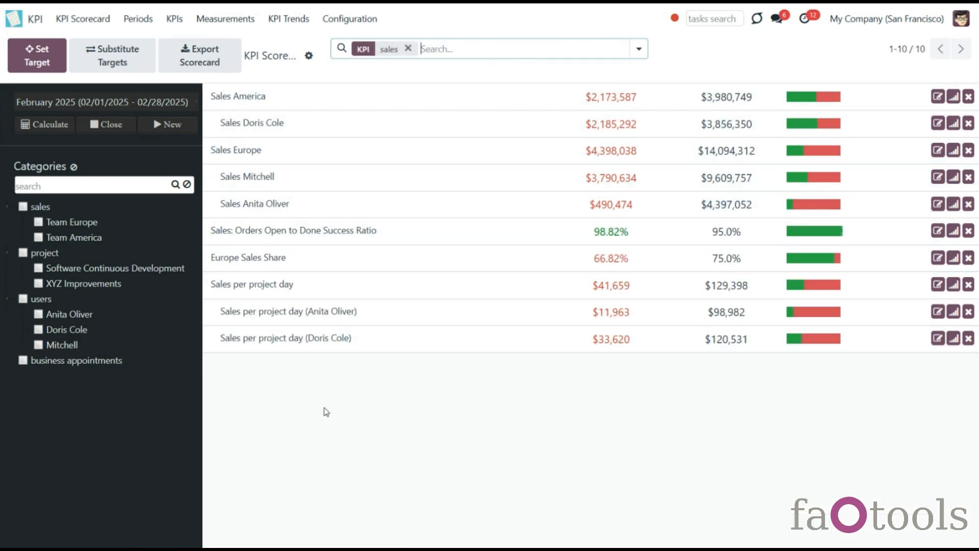
left_click(408, 49)
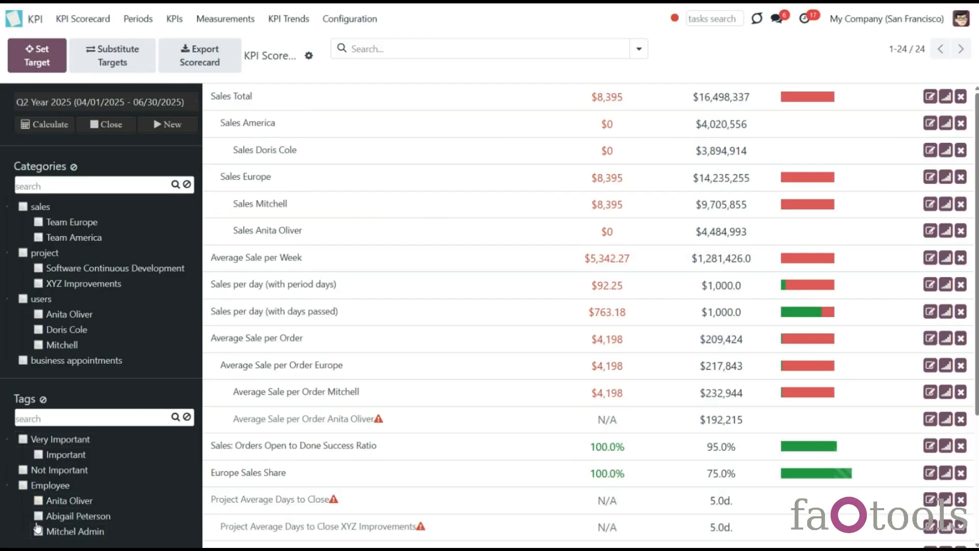
Step: Filter the scorecard by the Very Important tag and by the Mitchel Admin employee tag, clearing each filter
left_click(54, 440)
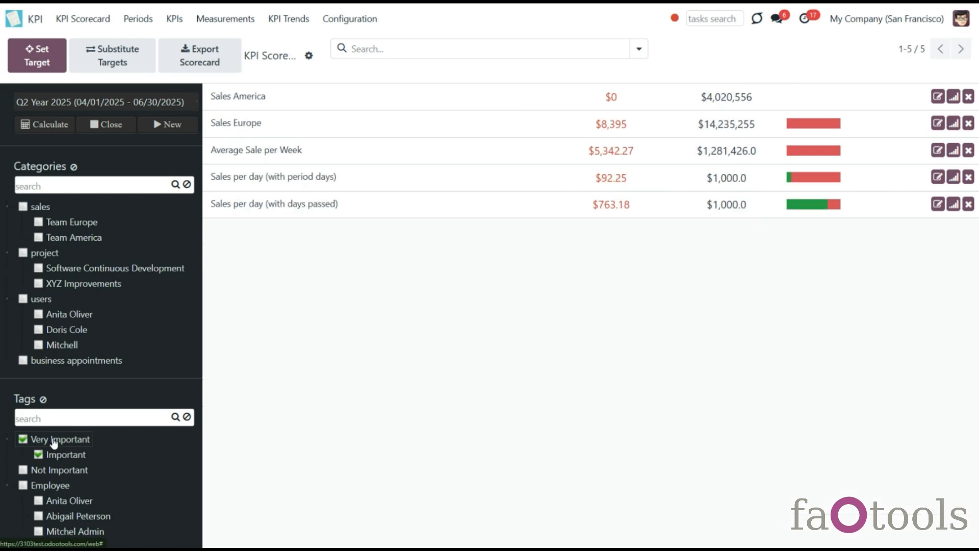
left_click(54, 440)
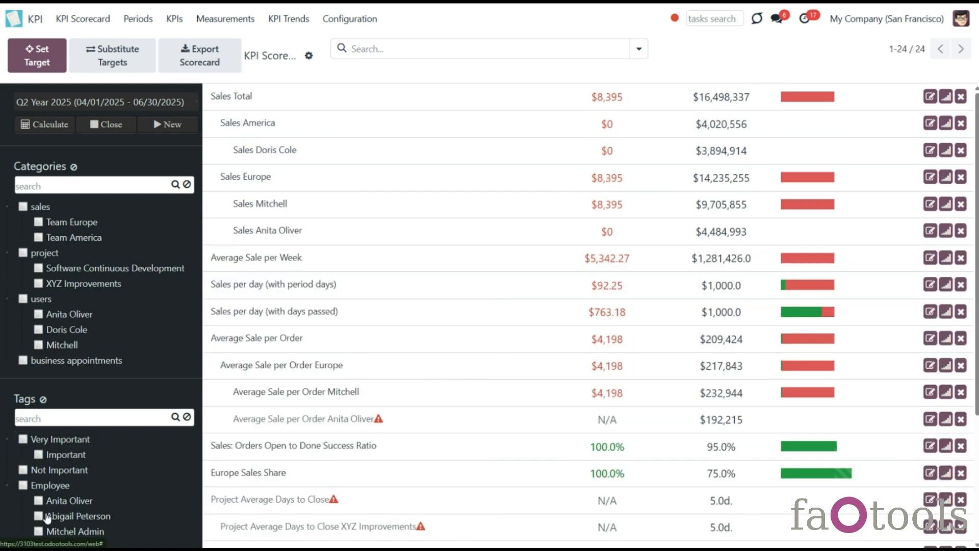
left_click(39, 531)
left_click(39, 532)
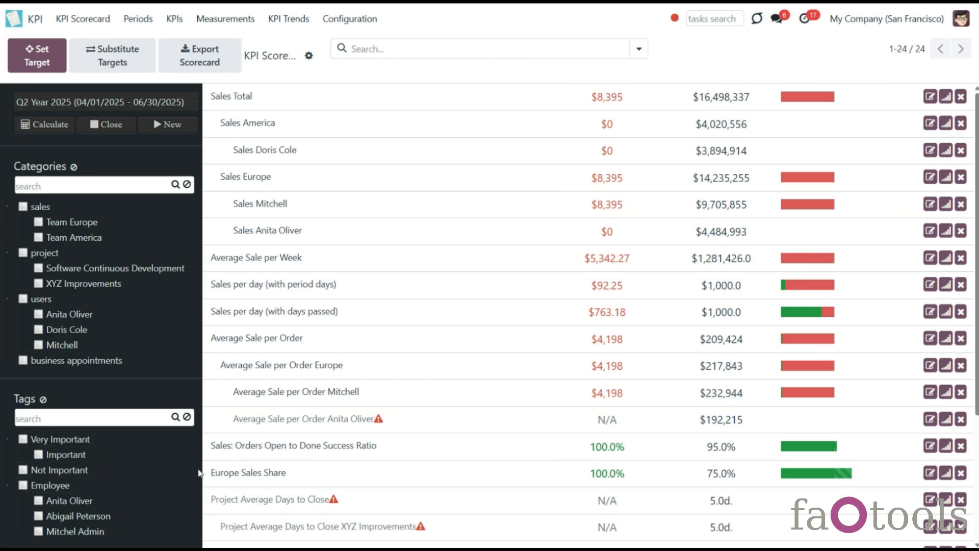
Step: Enable KPI tags in the KPI Scorecard settings and save the settings
left_click(348, 19)
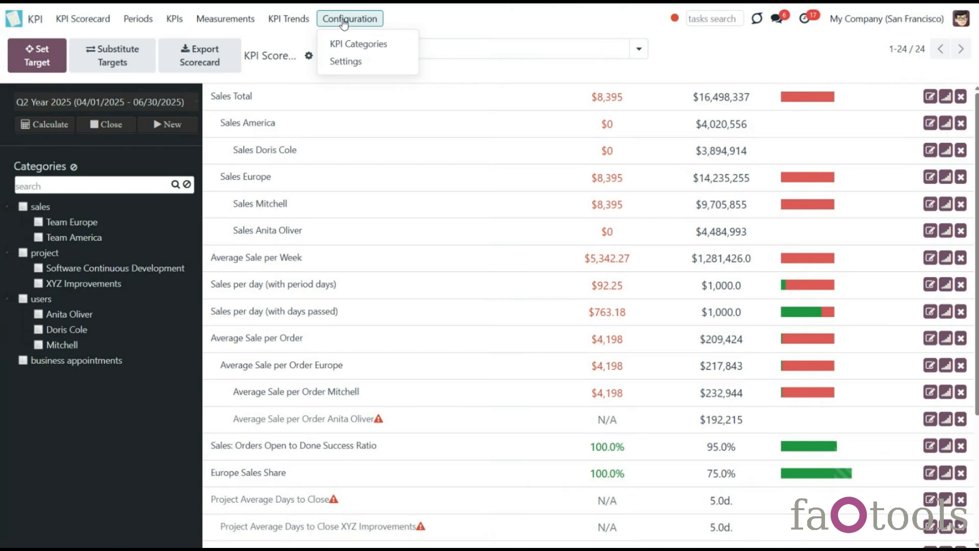
left_click(358, 62)
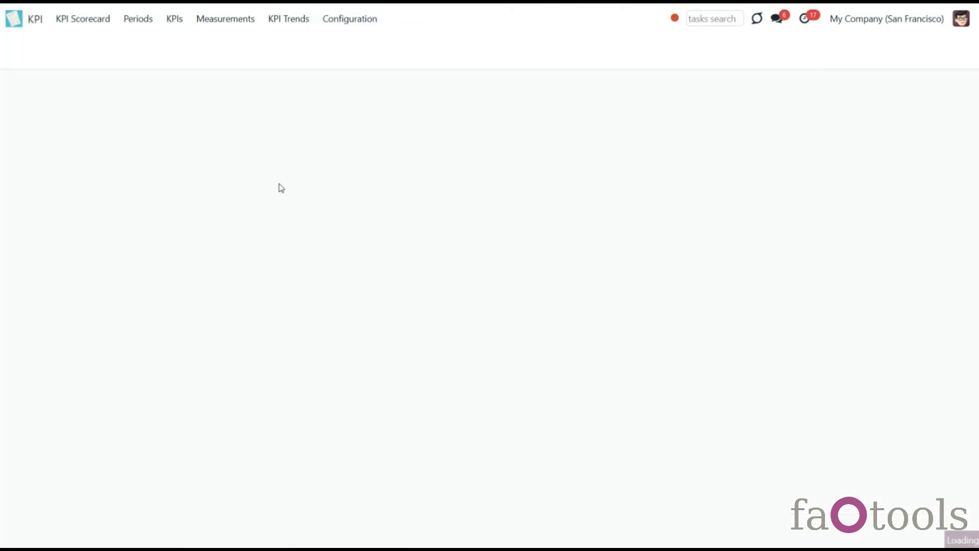
left_click(190, 123)
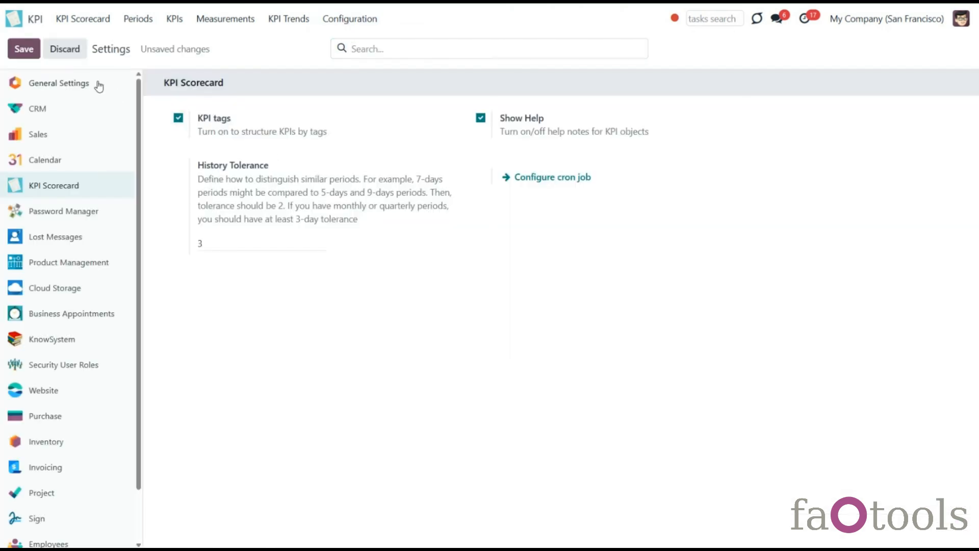
left_click(24, 49)
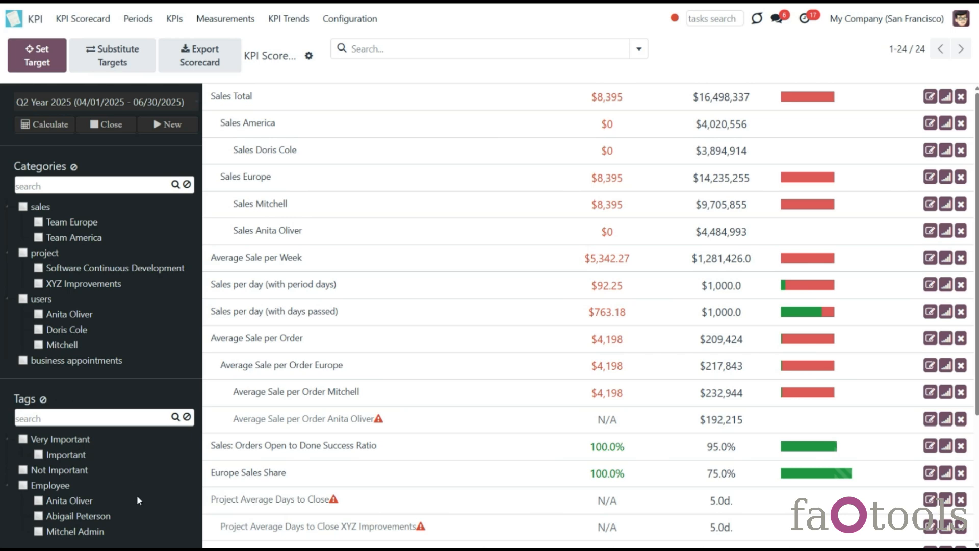
left_click(334, 21)
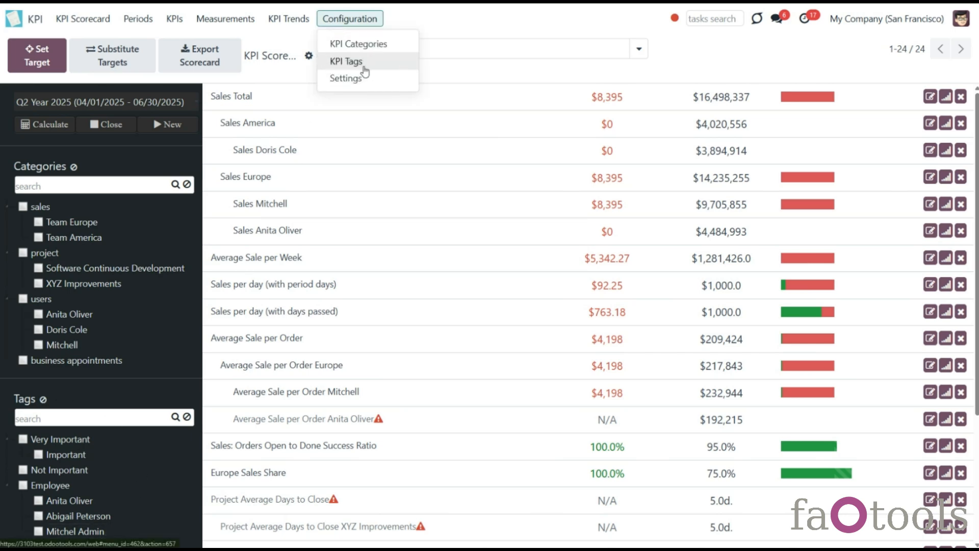
left_click(350, 20)
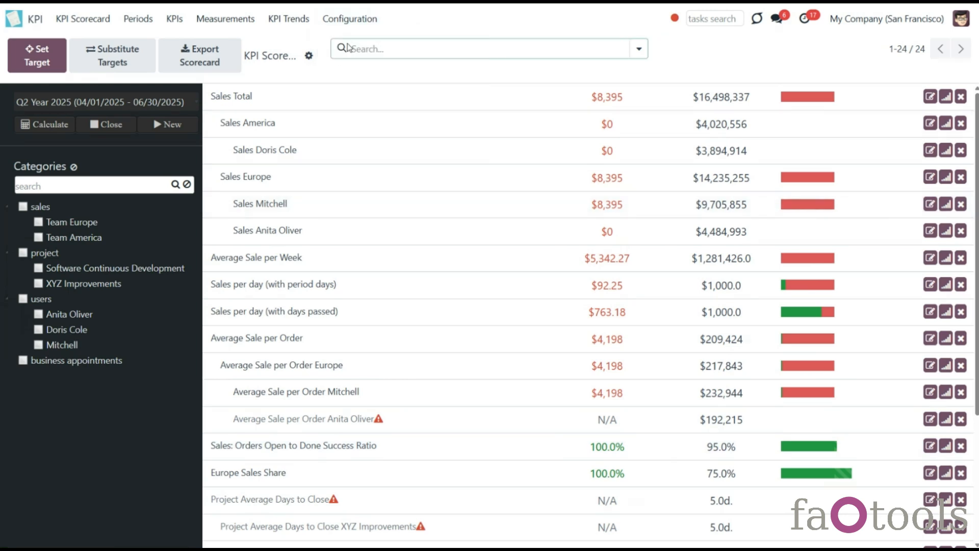
left_click(350, 21)
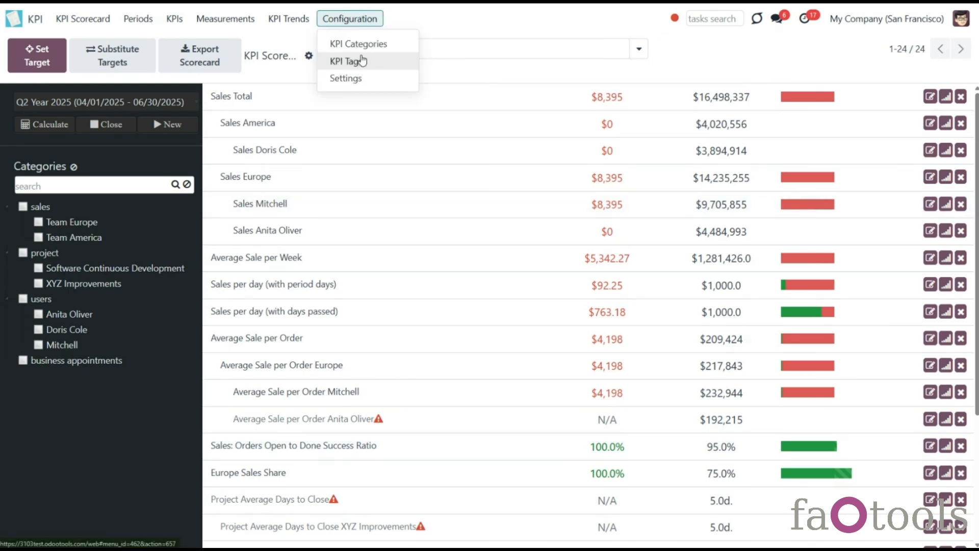
left_click(350, 62)
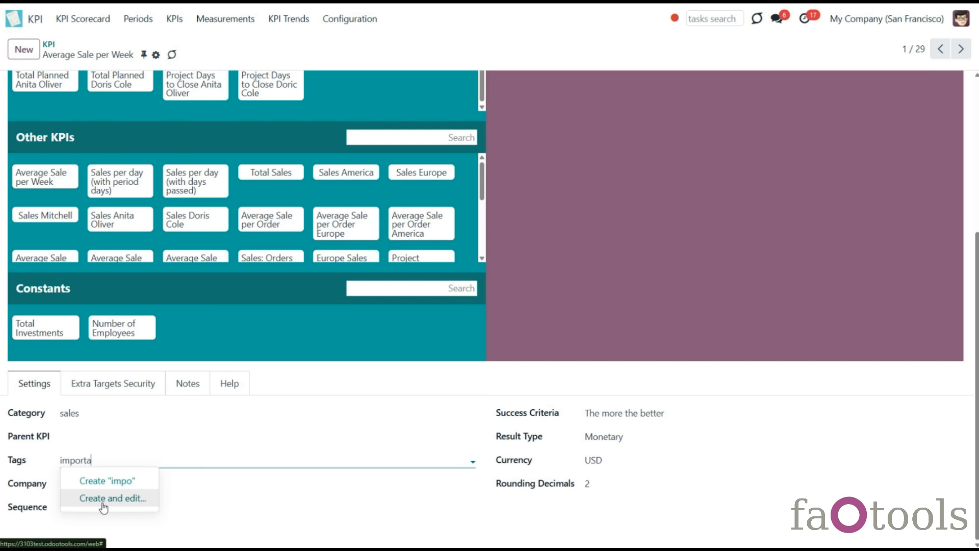
type("nt")
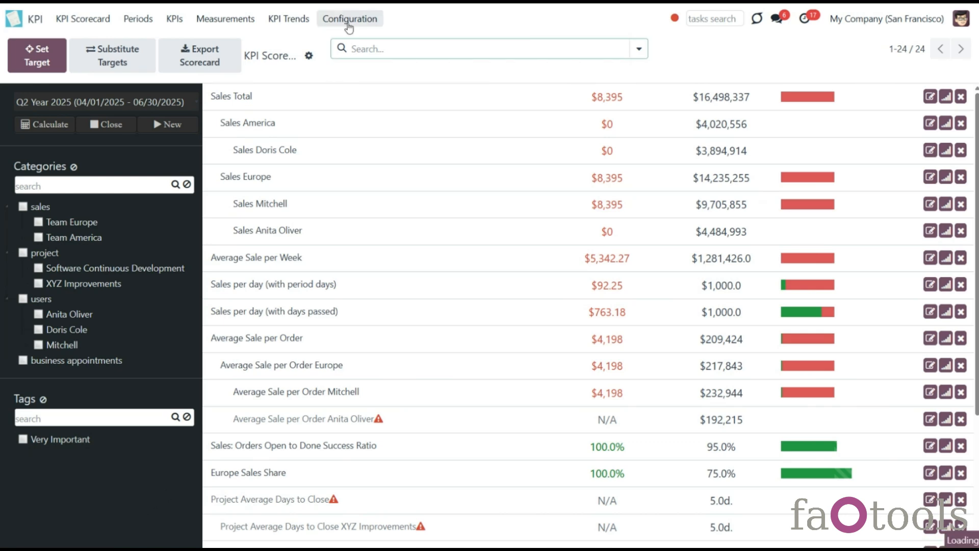
Step: Create a KPI tag named Important with parent tag Very Important and company My Company (San Francisco)
left_click(349, 20)
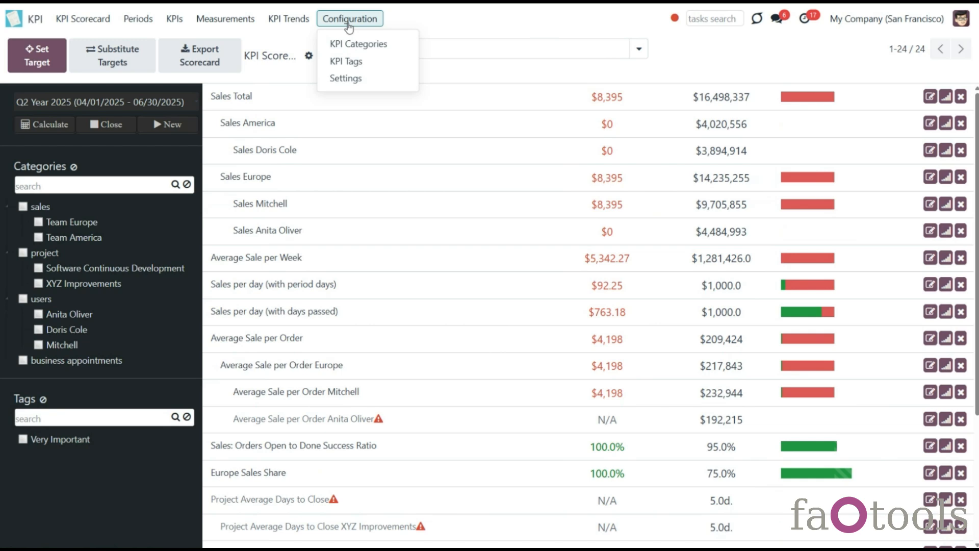
left_click(345, 63)
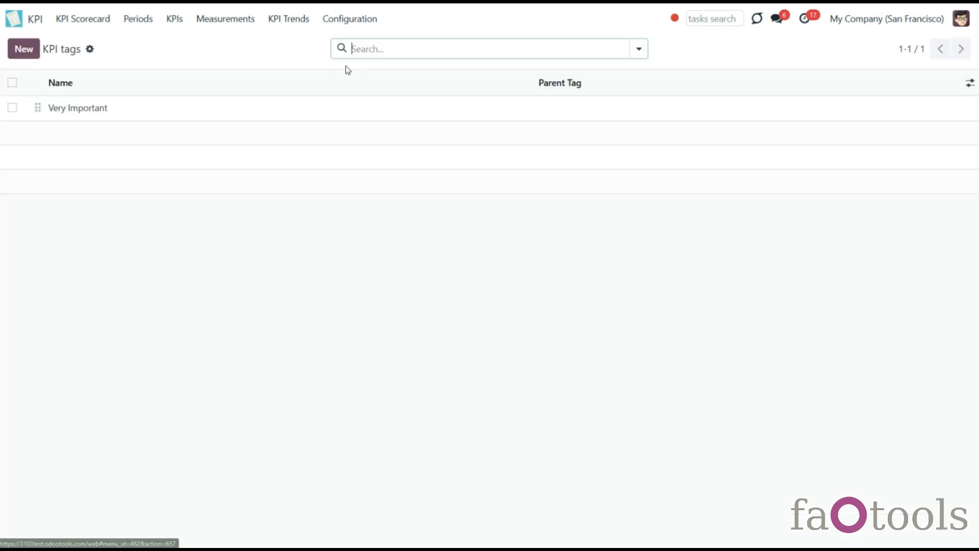
left_click(24, 56)
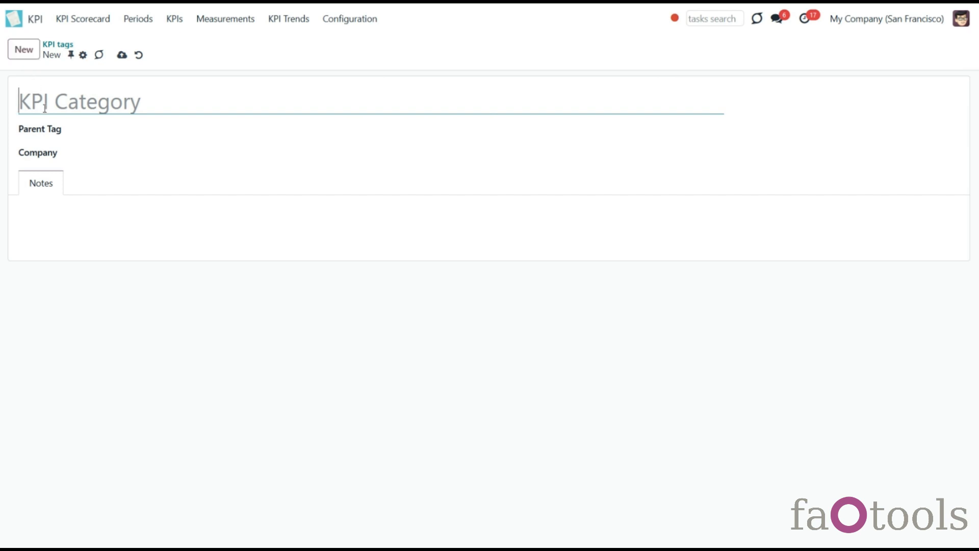
type("Important")
left_click(112, 135)
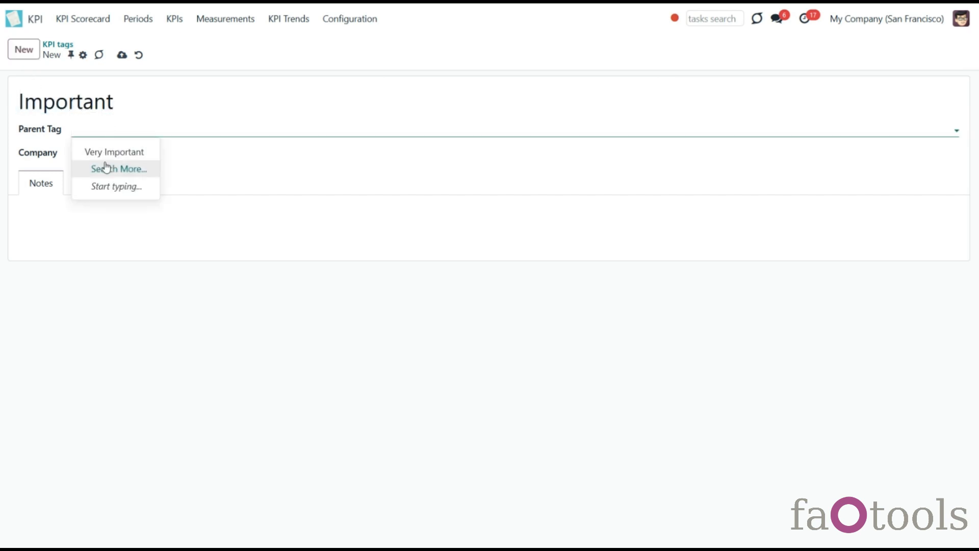
left_click(86, 151)
left_click(86, 151)
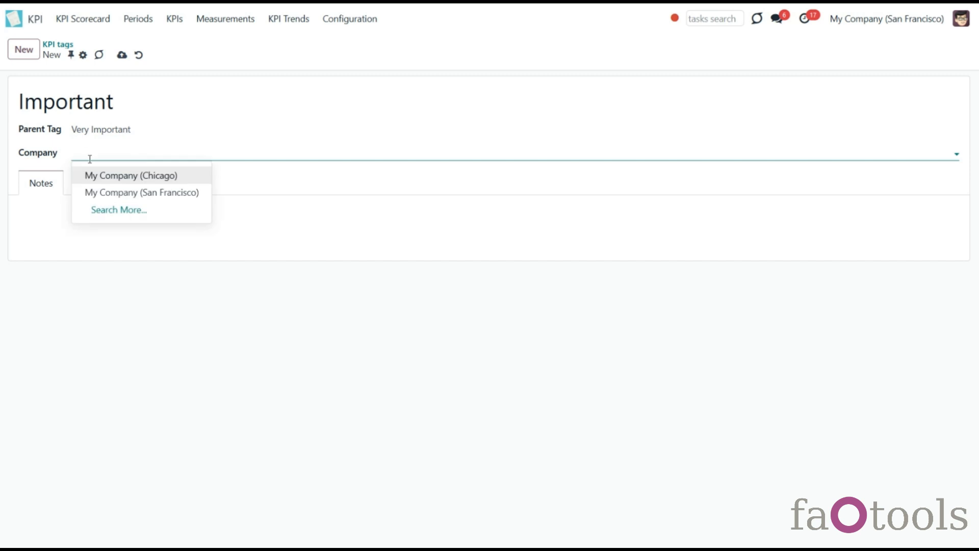
left_click(97, 193)
left_click(89, 216)
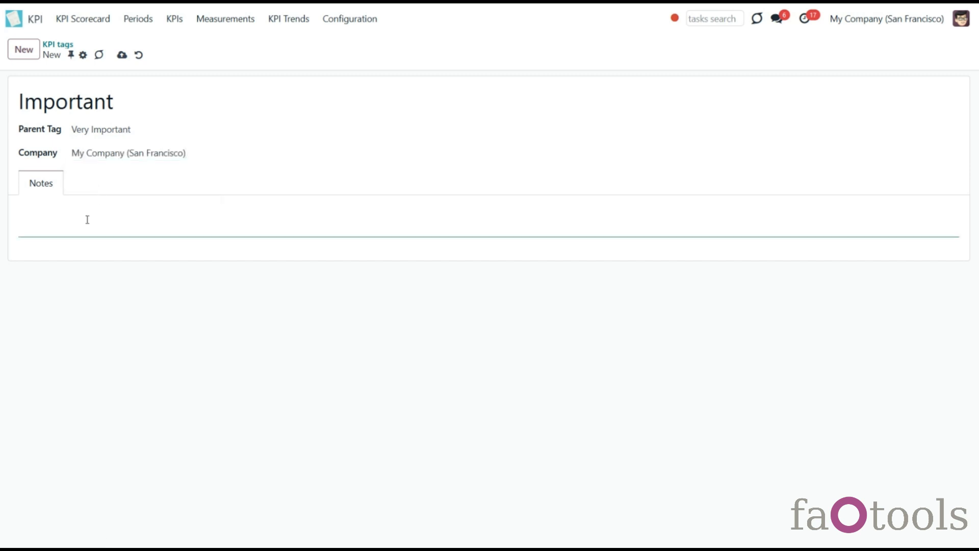
Step: Write the note for Important KPIs on the new tag and save it
type("for Important KPIs")
left_click(122, 55)
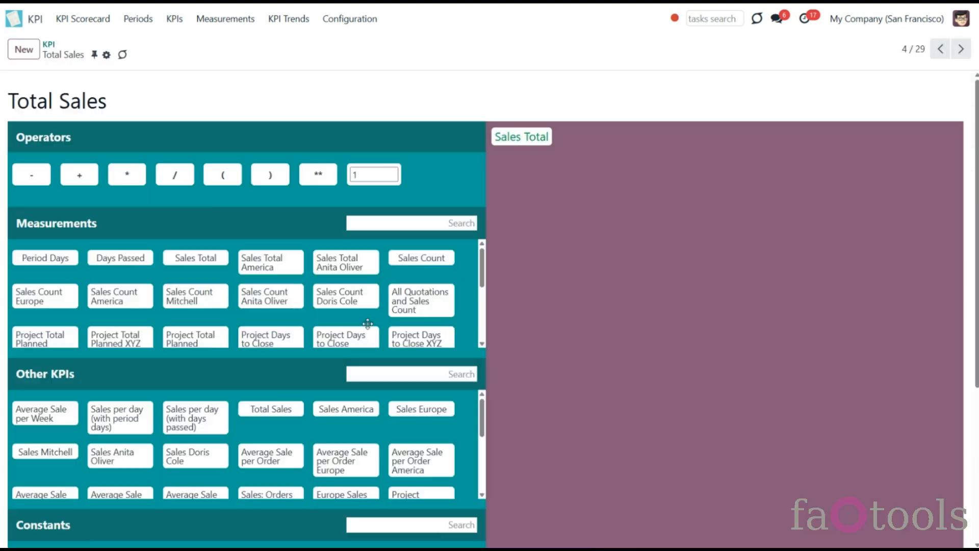
Step: Tag the Total Sales KPI with Very Important and Very Important / Important and save it
scroll(942, 334, "down", 5)
left_click(138, 459)
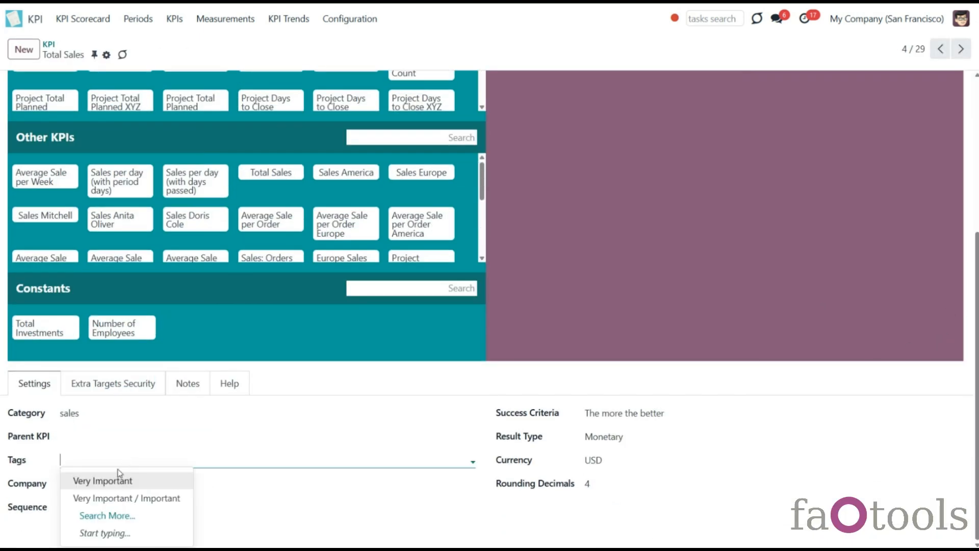
left_click(104, 484)
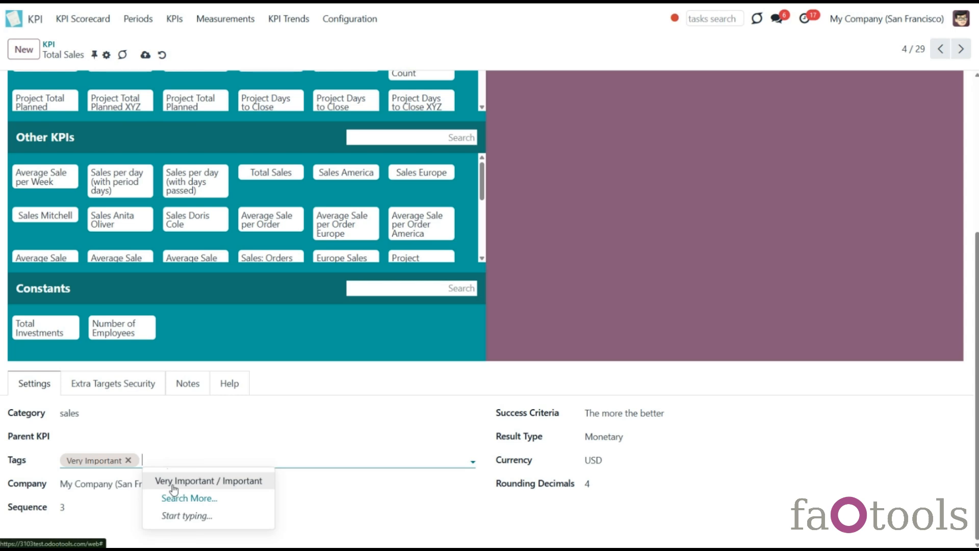
left_click(174, 487)
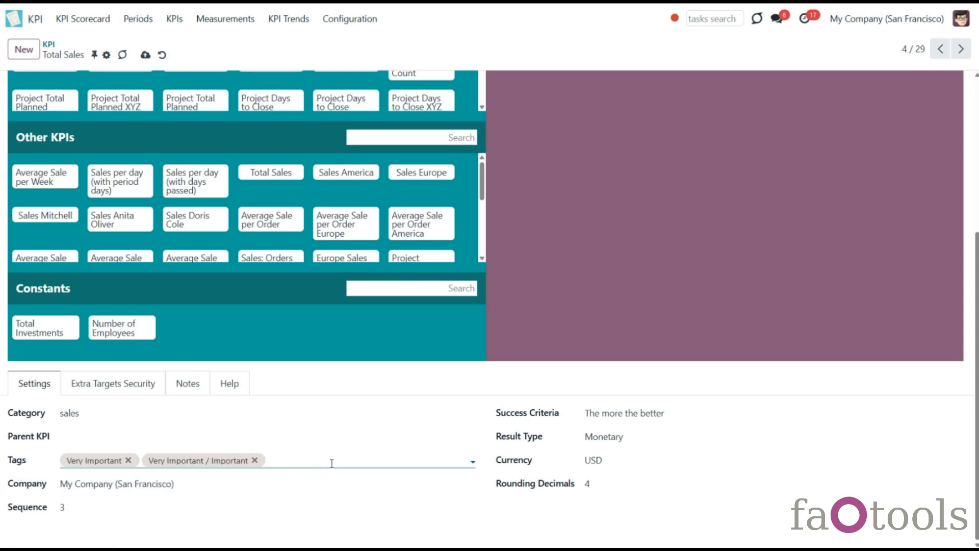
left_click(146, 54)
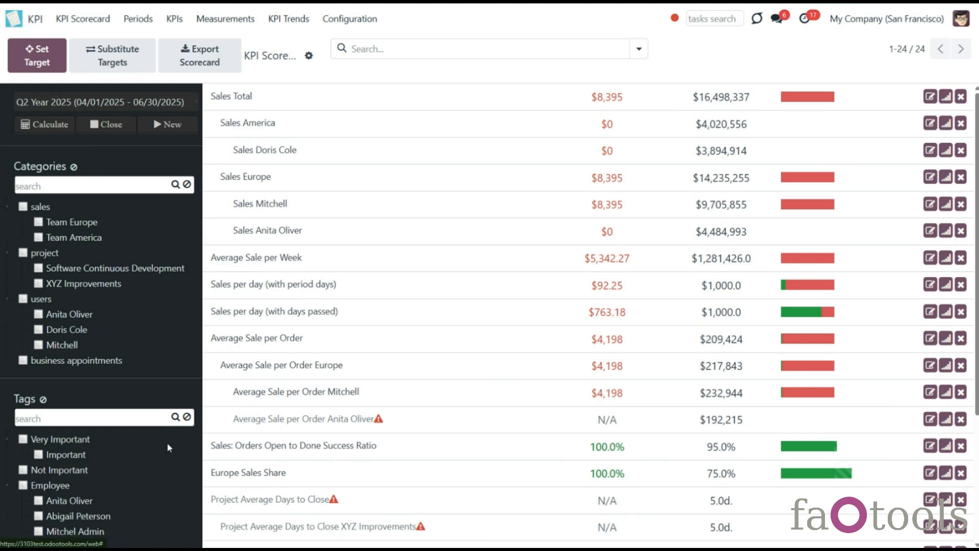
Step: Search the scorecard's tags for anita and clear the tag search
left_click(147, 423)
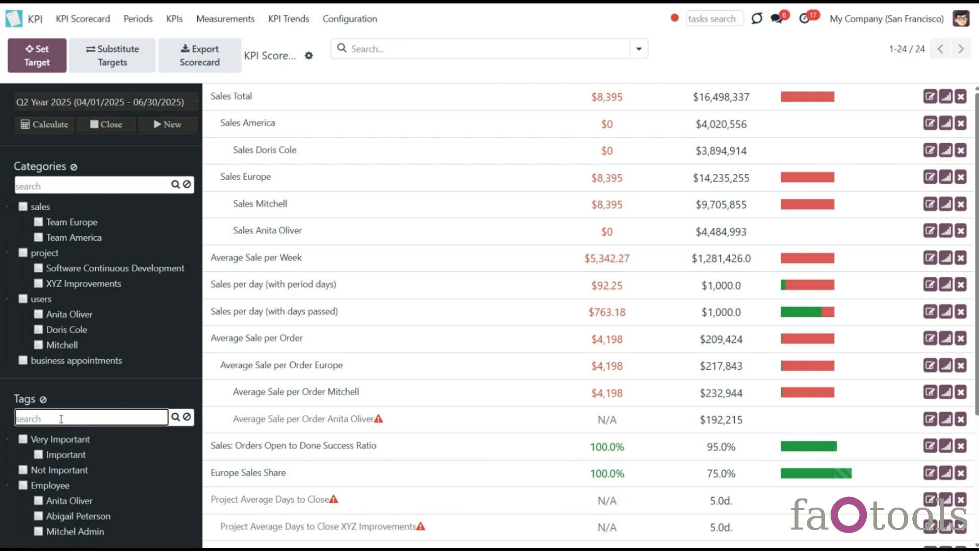
type("anita")
left_click(174, 418)
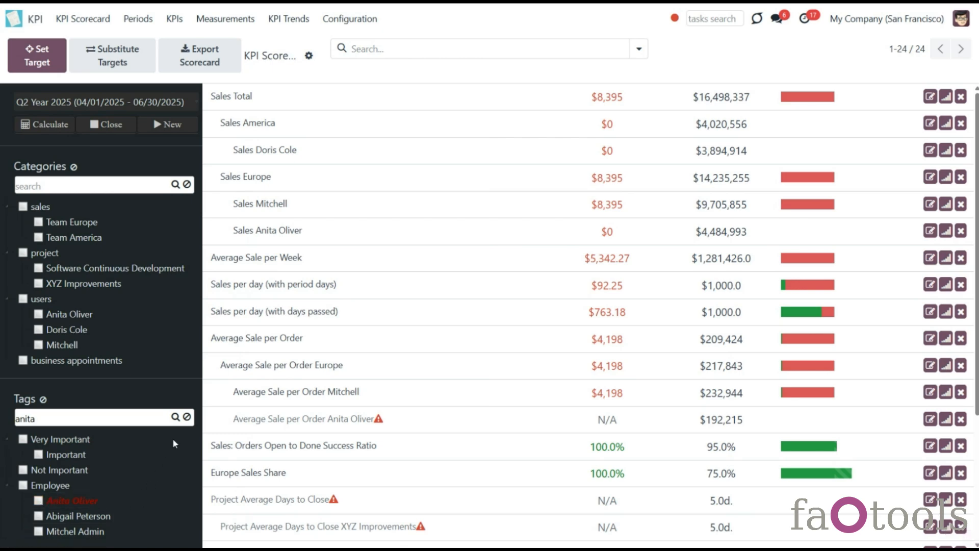
left_click(187, 417)
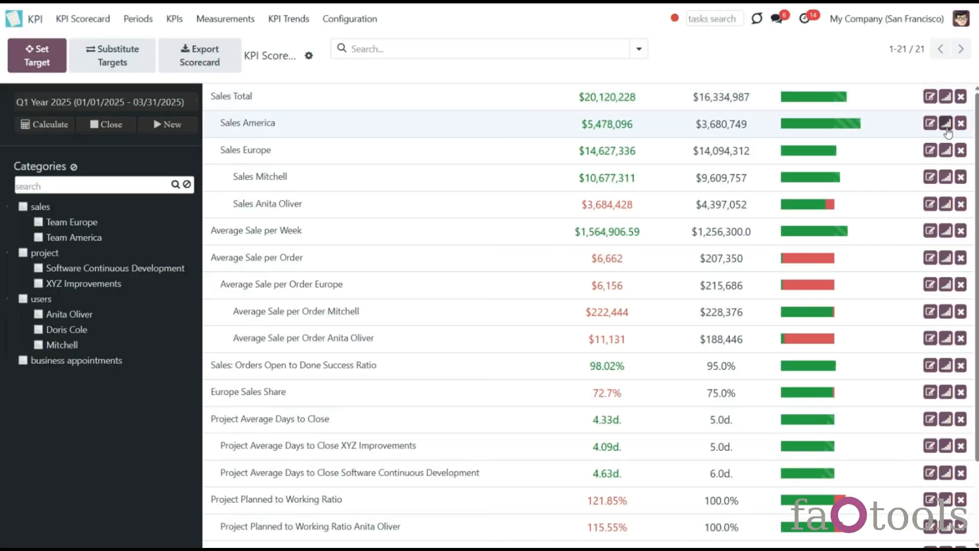
Step: Open the Sales America KPI history and review its chart and full period history before closing it
left_click(945, 127)
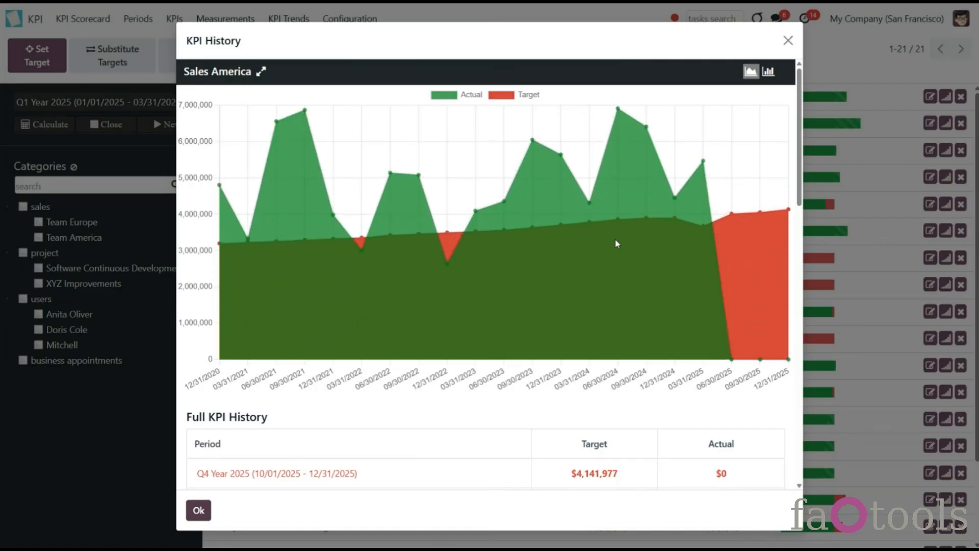
scroll(617, 243, "down", 5)
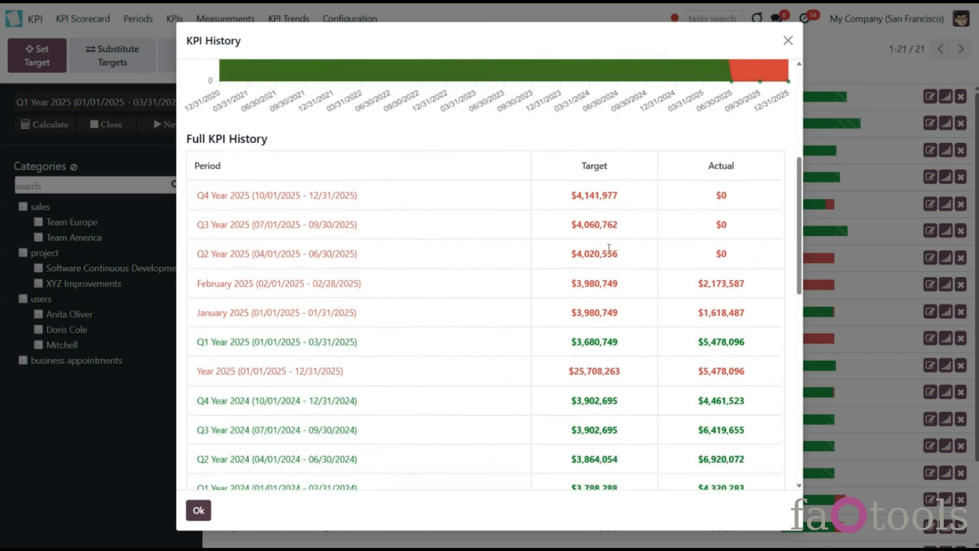
scroll(609, 248, "down", 5)
scroll(620, 262, "down", 1)
left_click_drag(799, 339, 792, 138)
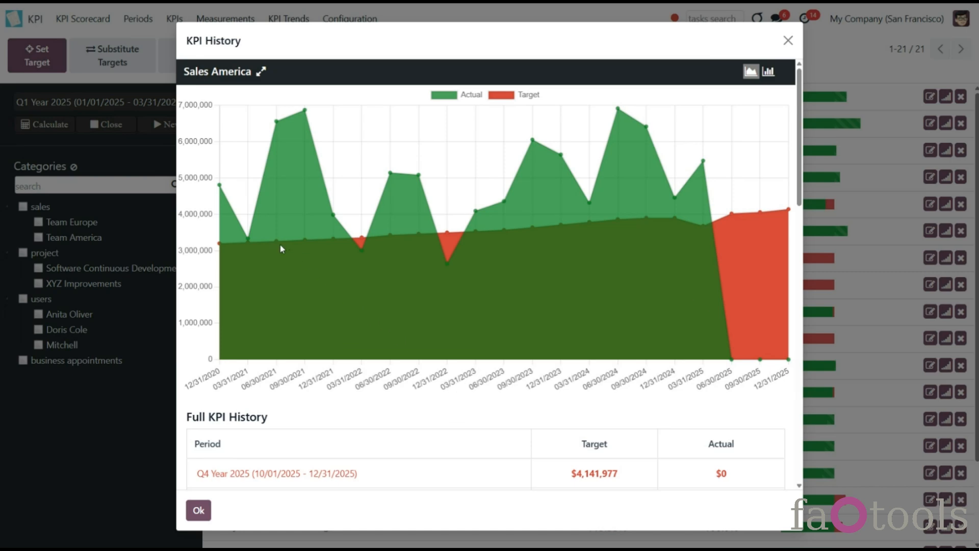
mouse_move(247, 248)
mouse_move(305, 128)
mouse_move(305, 244)
left_click(787, 41)
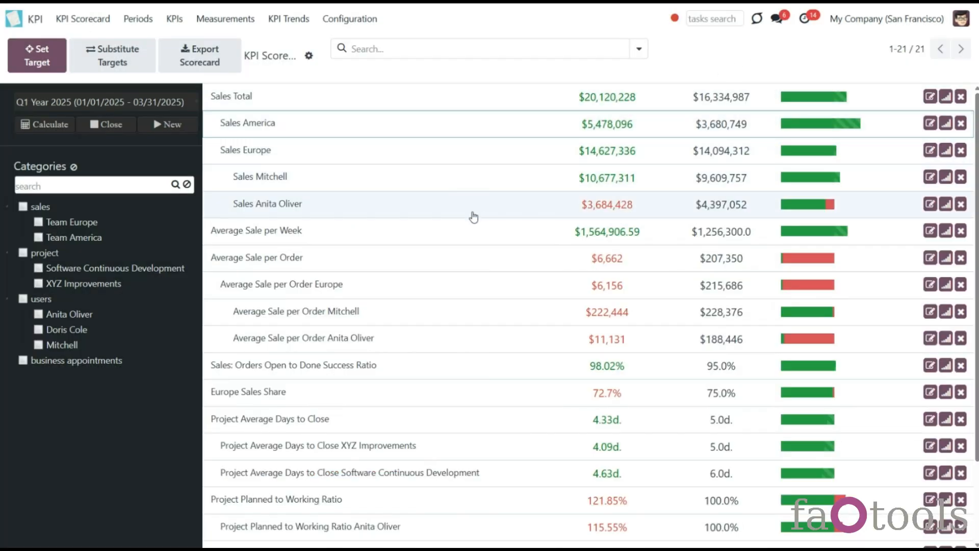
left_click(190, 102)
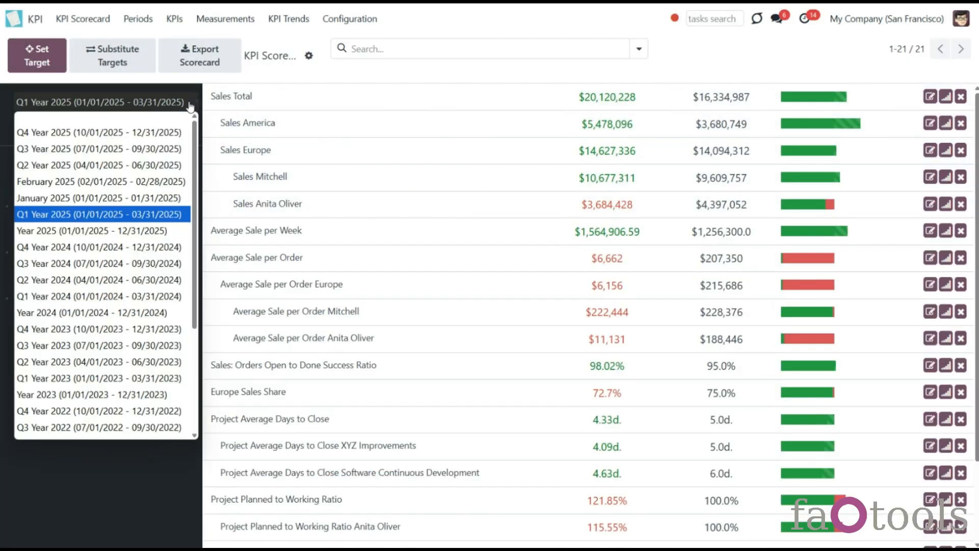
left_click(200, 186)
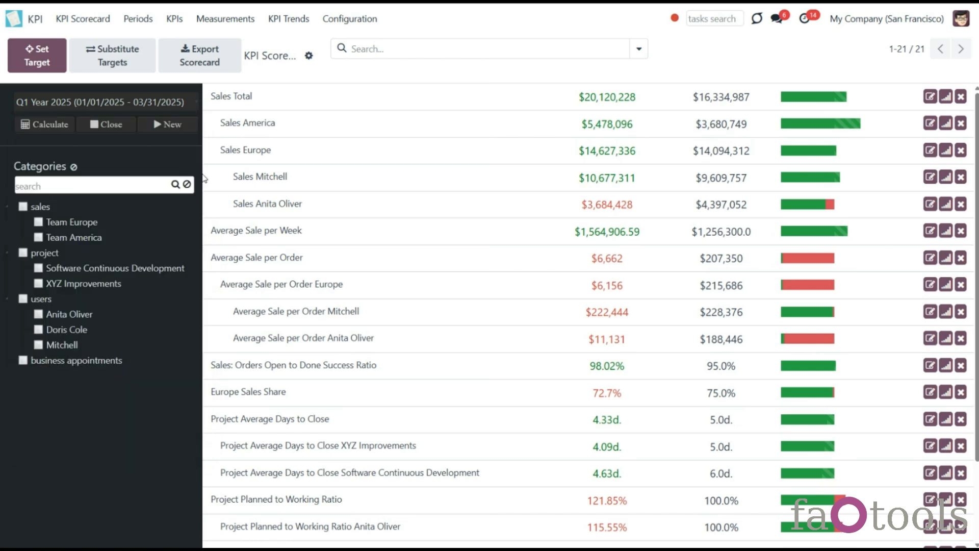
Step: Open the KPI Scorecard settings page and return to the scorecard
left_click(350, 19)
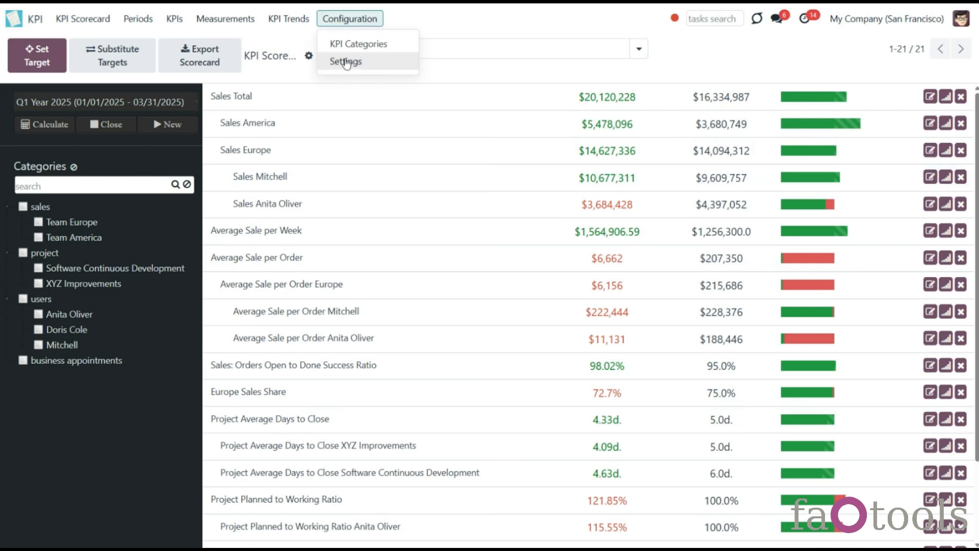
left_click(343, 61)
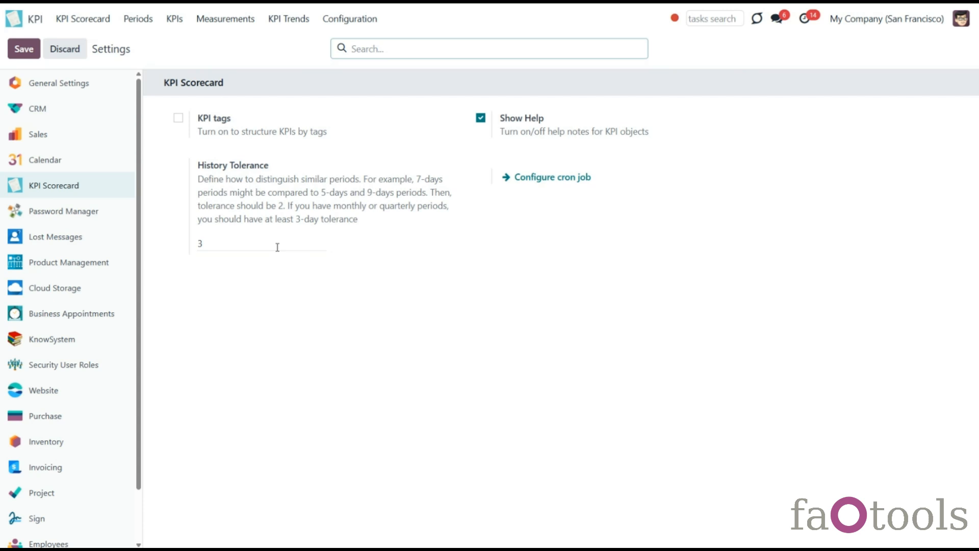
left_click(109, 22)
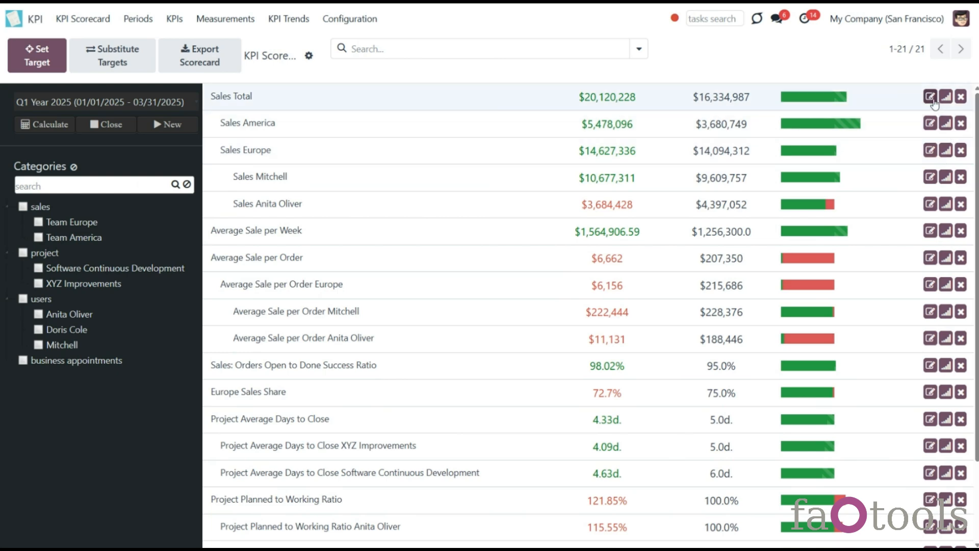
Step: Open the Sales Total KPI history and switch its chart between area and bar views, hiding and reshowing the Actual series
left_click(944, 97)
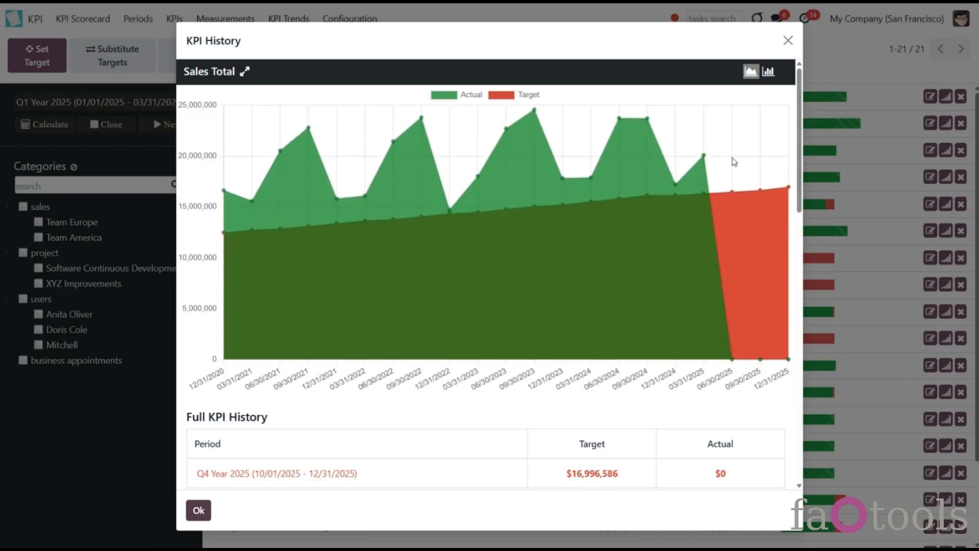
left_click(767, 73)
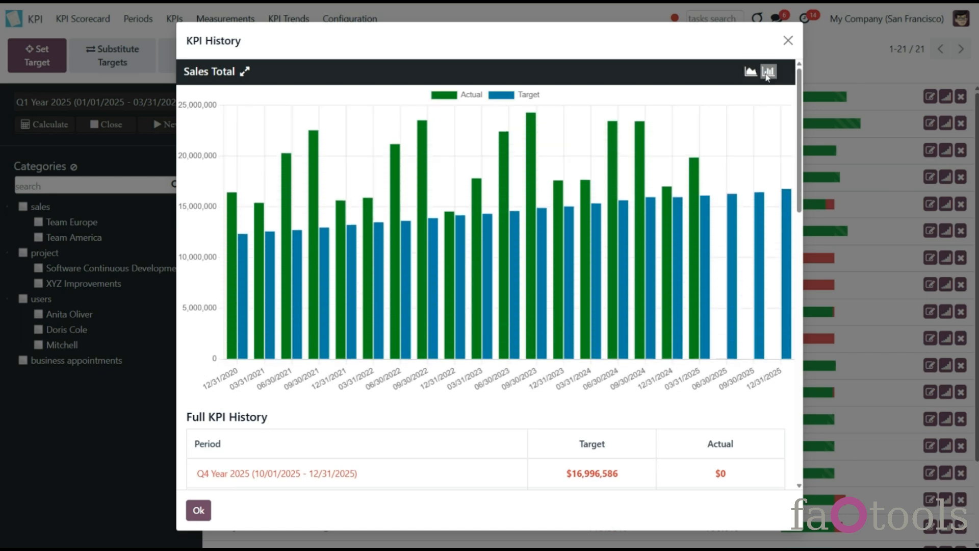
left_click(750, 72)
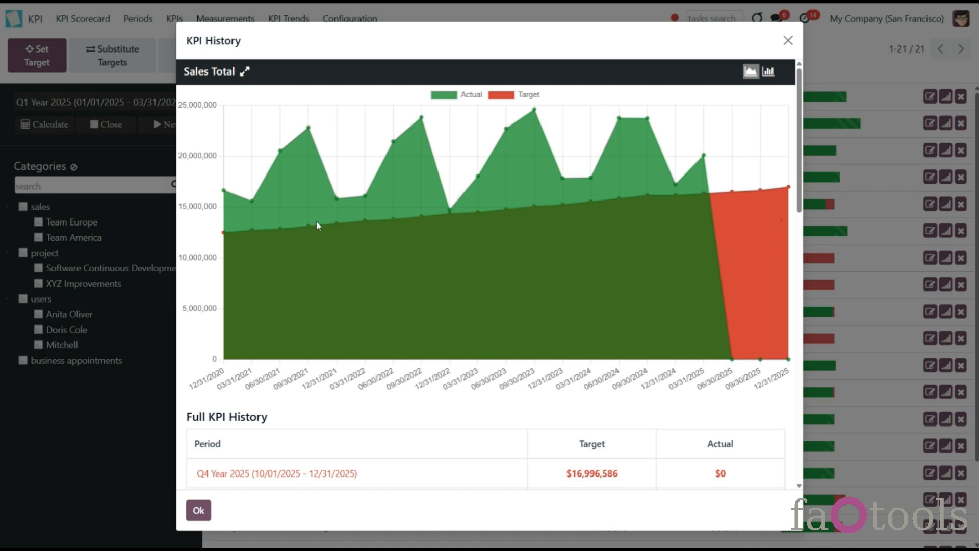
mouse_move(337, 225)
mouse_move(339, 200)
left_click(446, 99)
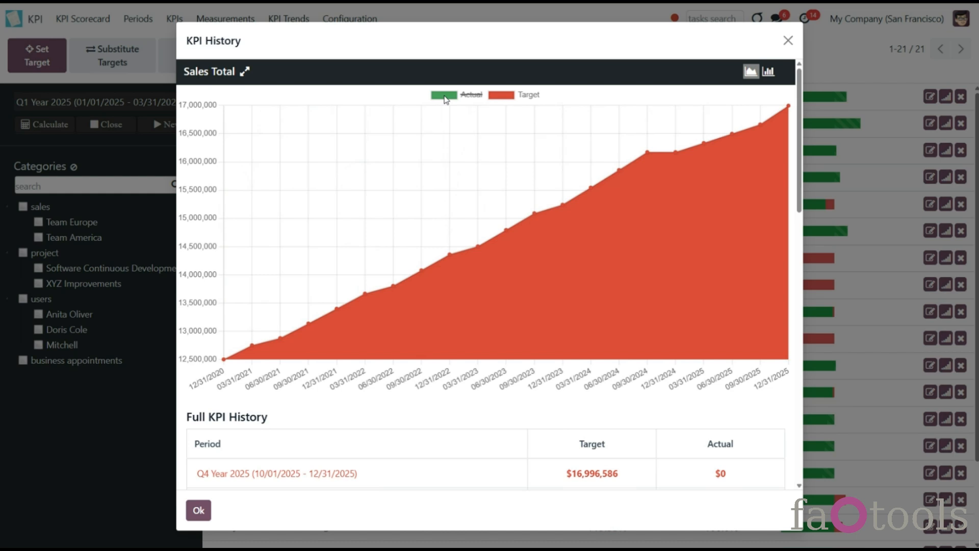
left_click(446, 99)
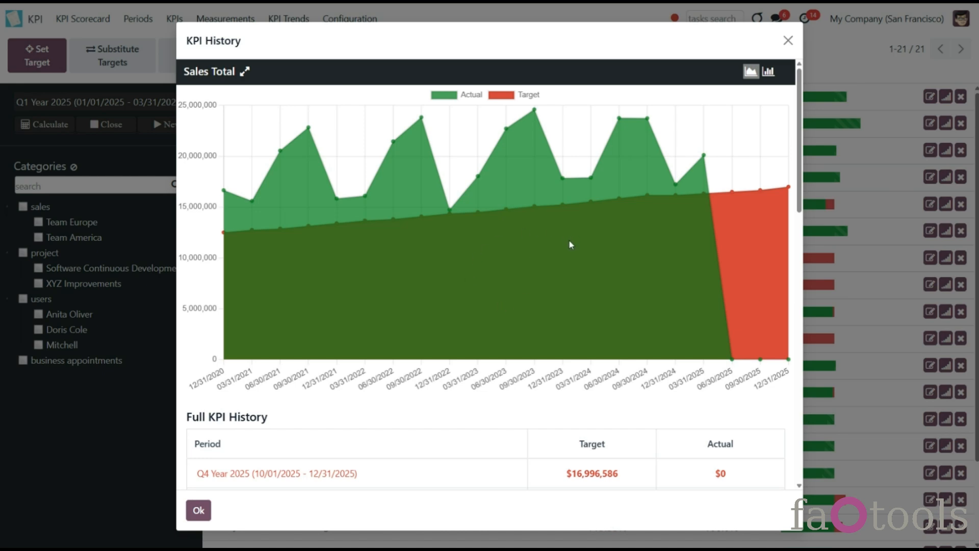
left_click(768, 71)
mouse_move(626, 336)
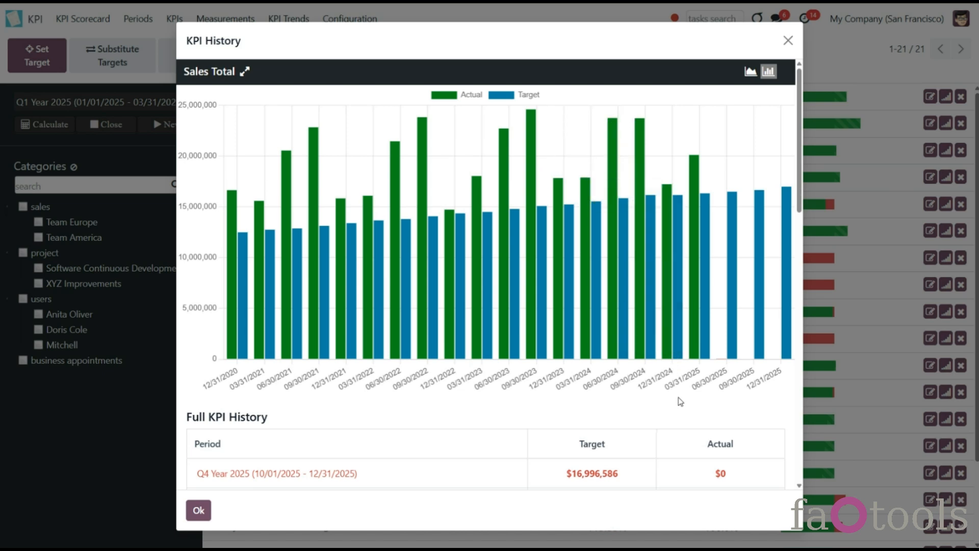
Step: Scroll through the Sales Total full KPI history table, then close the history dialog
scroll(680, 401, "down", 2)
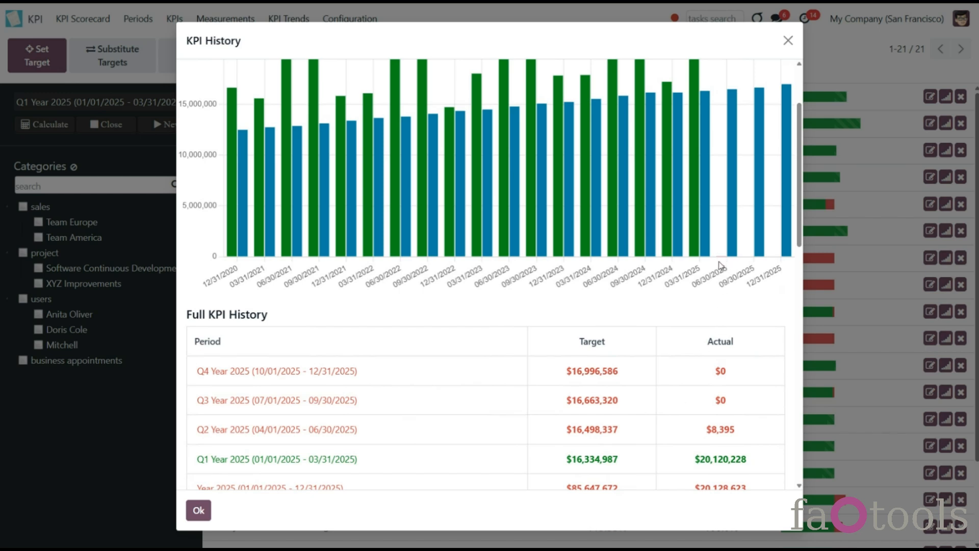
scroll(721, 261, "down", 4)
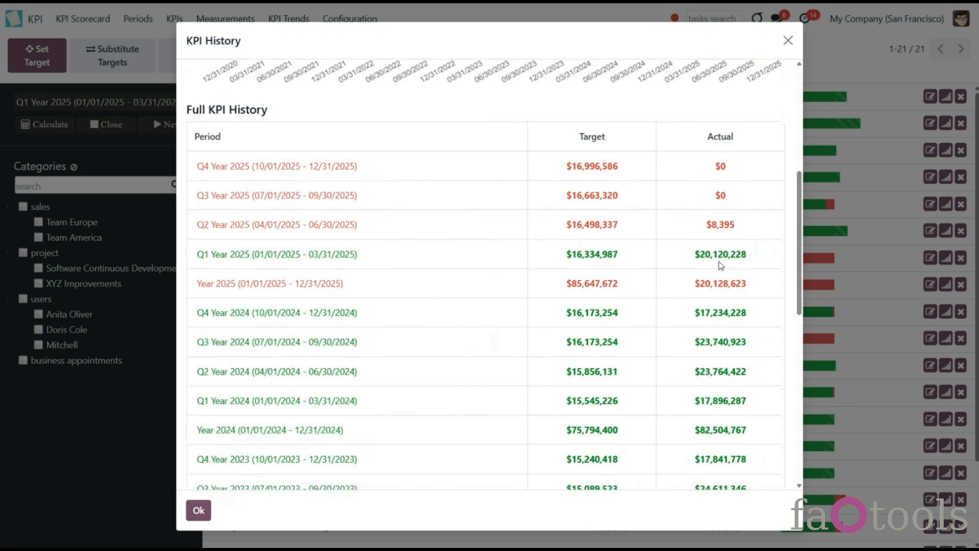
scroll(720, 265, "down", 7)
scroll(720, 268, "down", 3)
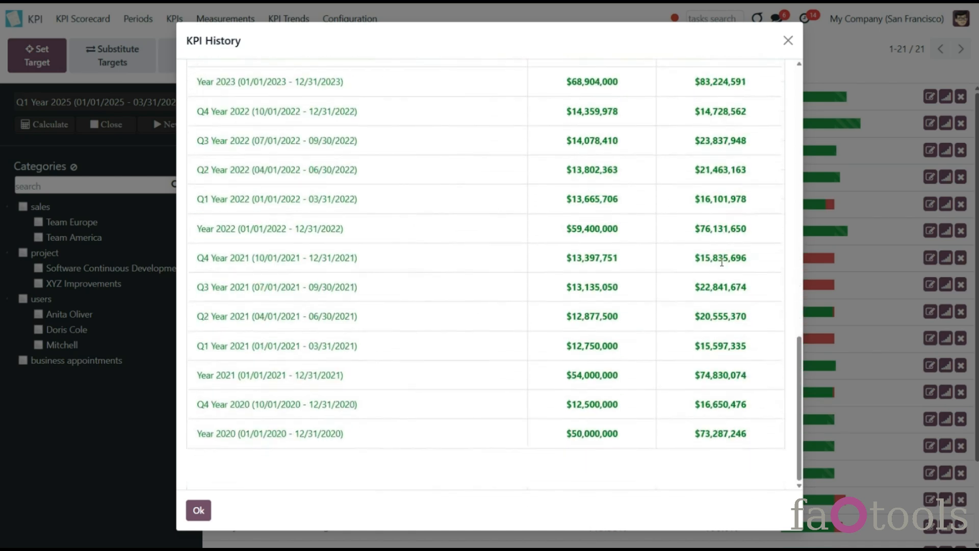
scroll(721, 261, "up", 1)
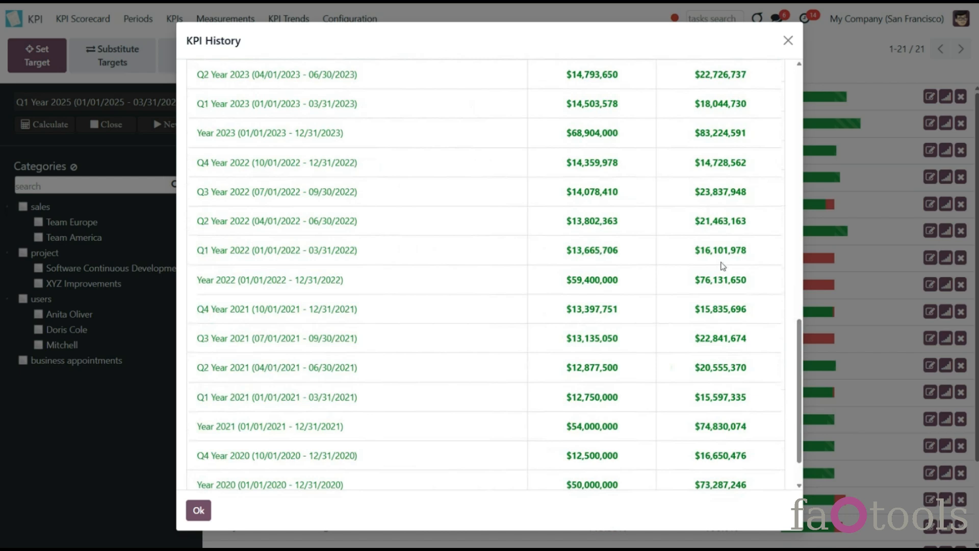
scroll(723, 265, "up", 3)
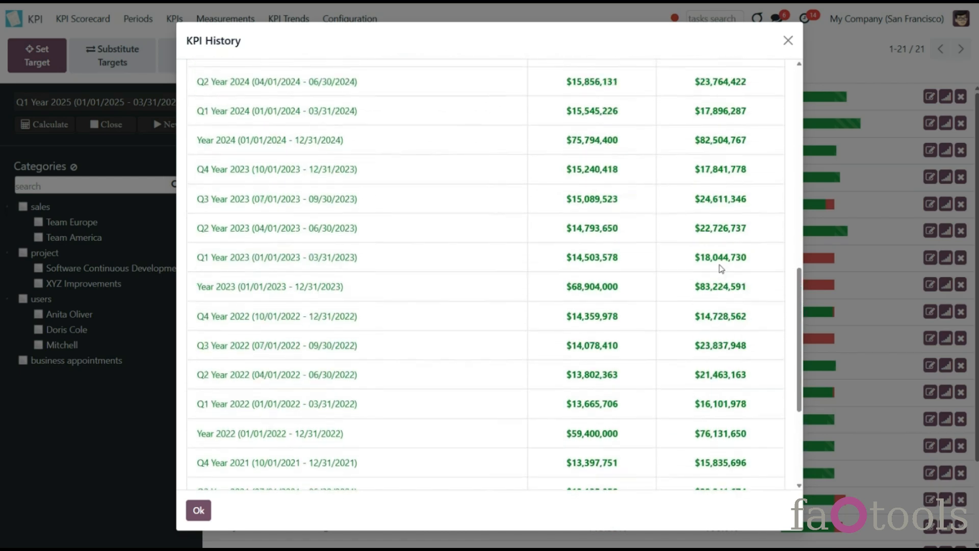
scroll(717, 273, "up", 1)
scroll(717, 273, "up", 6)
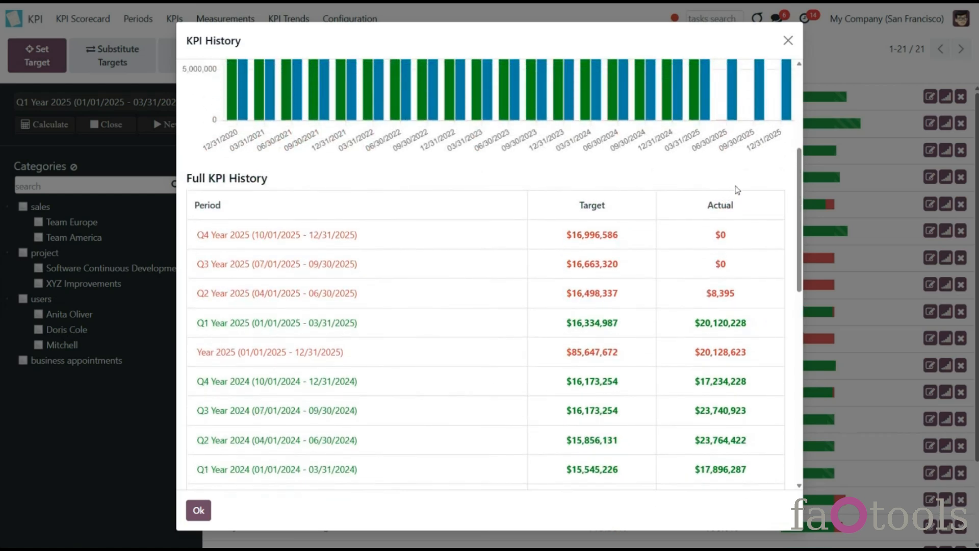
left_click(787, 41)
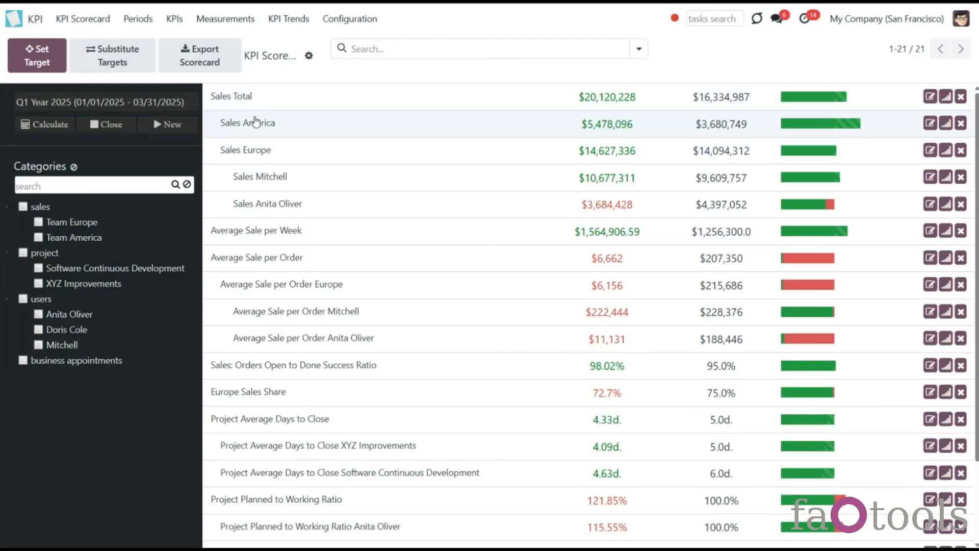
Step: Open KPI Trends, switch the period type to Quarterly and then Yearly, and scroll through the trend charts
left_click(295, 25)
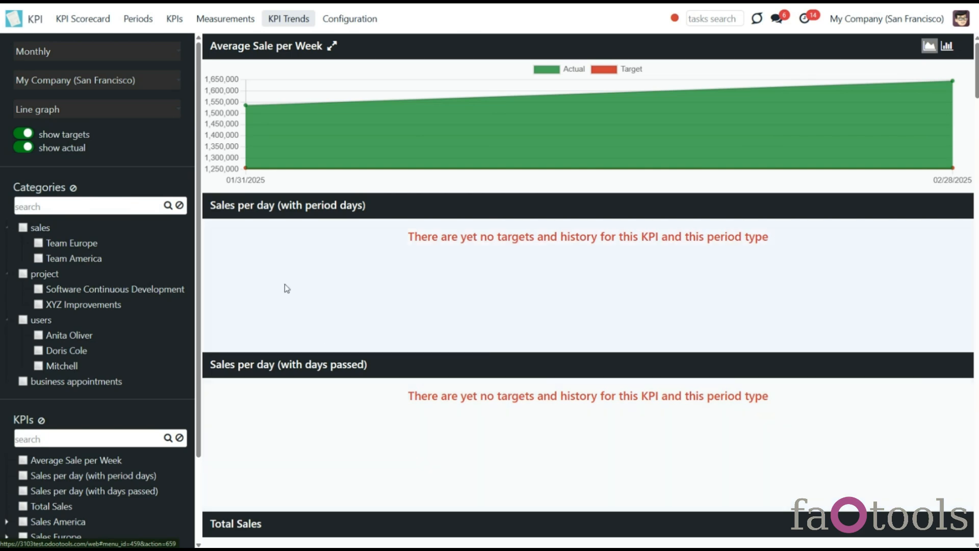
left_click(172, 53)
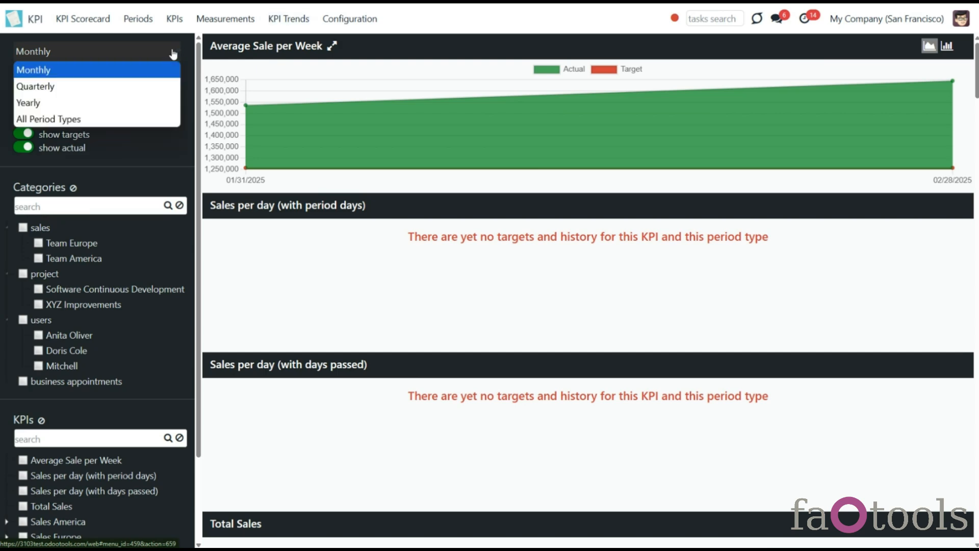
left_click(166, 91)
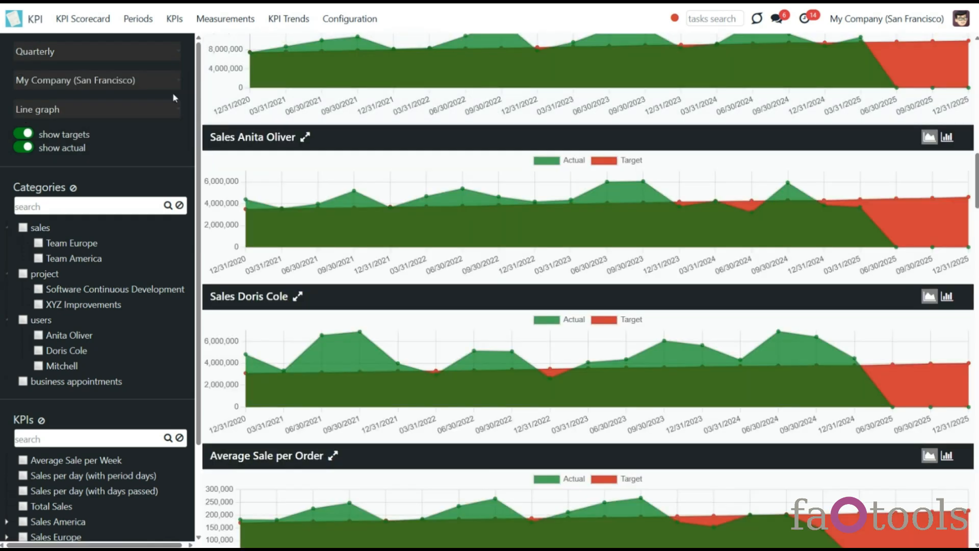
left_click(97, 58)
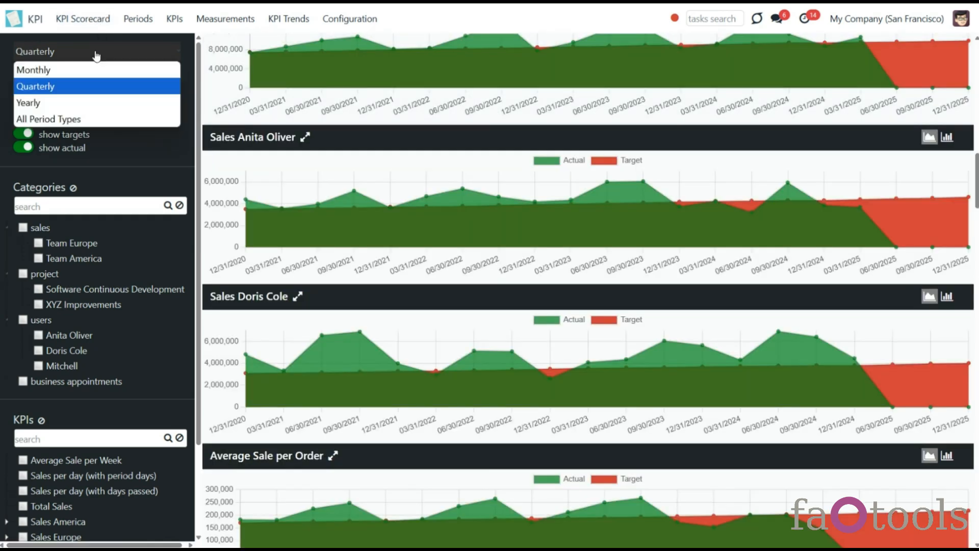
left_click(98, 107)
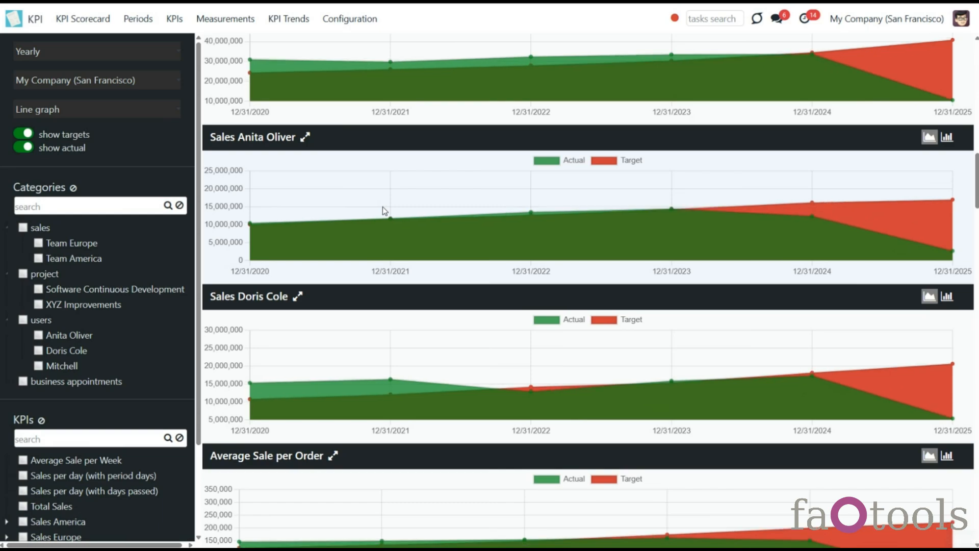
scroll(384, 210, "up", 4)
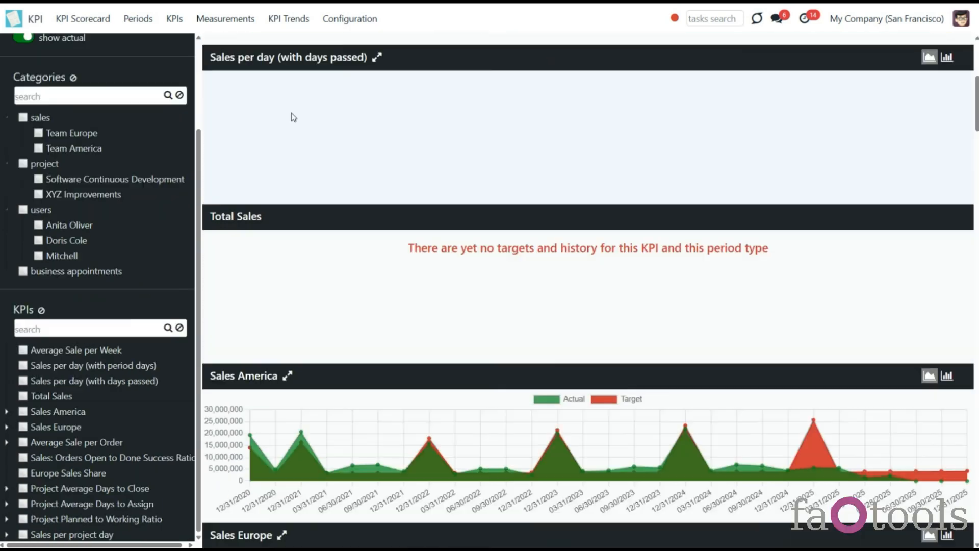
scroll(295, 114, "down", 5)
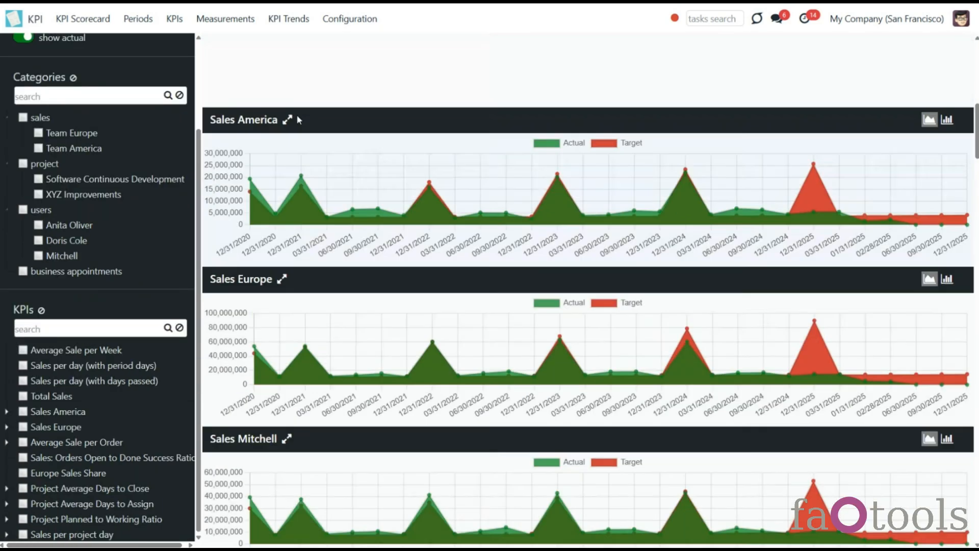
scroll(297, 116, "down", 2)
scroll(298, 120, "down", 1)
scroll(228, 138, "up", 3)
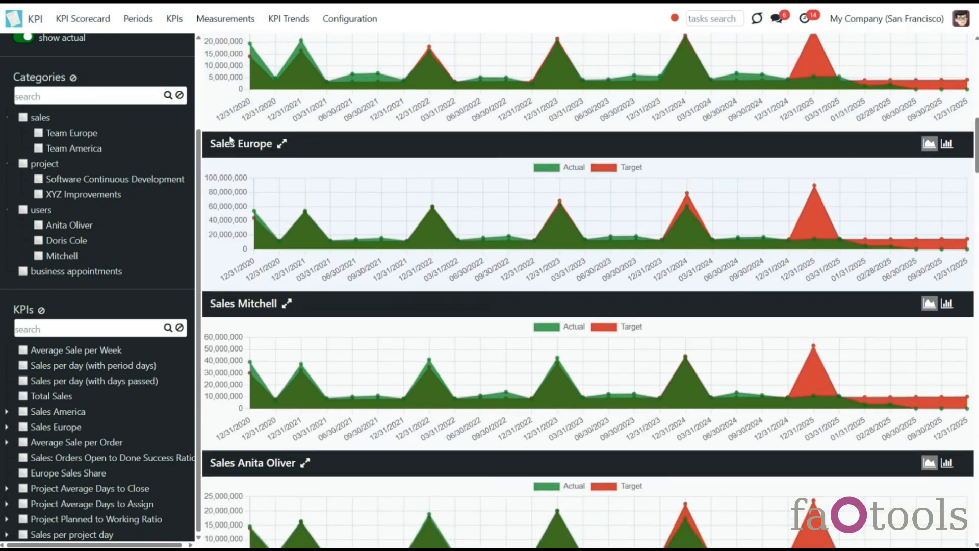
scroll(228, 142, "down", 1)
scroll(127, 138, "up", 2)
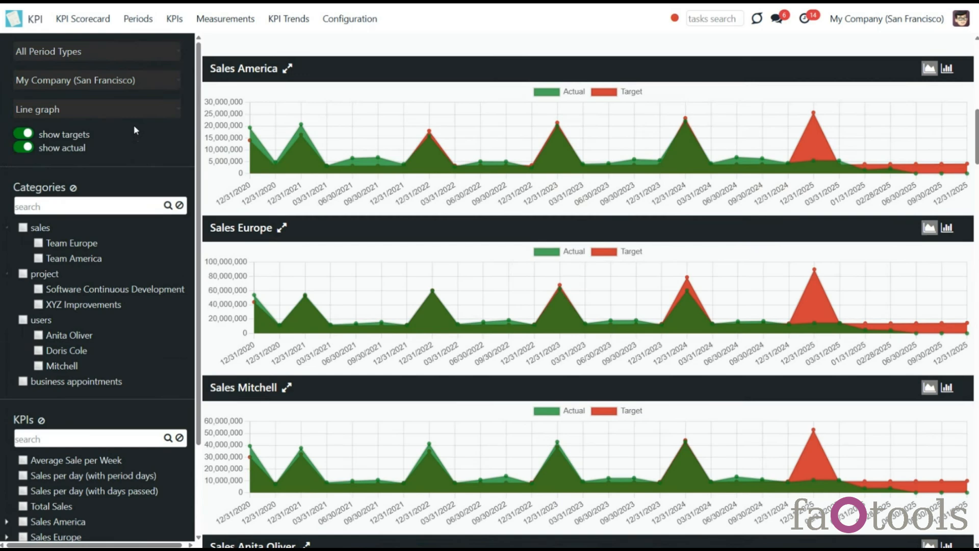
Step: Check the company selector, then switch the trend charts to Bar graph and back to Line graph
left_click(137, 81)
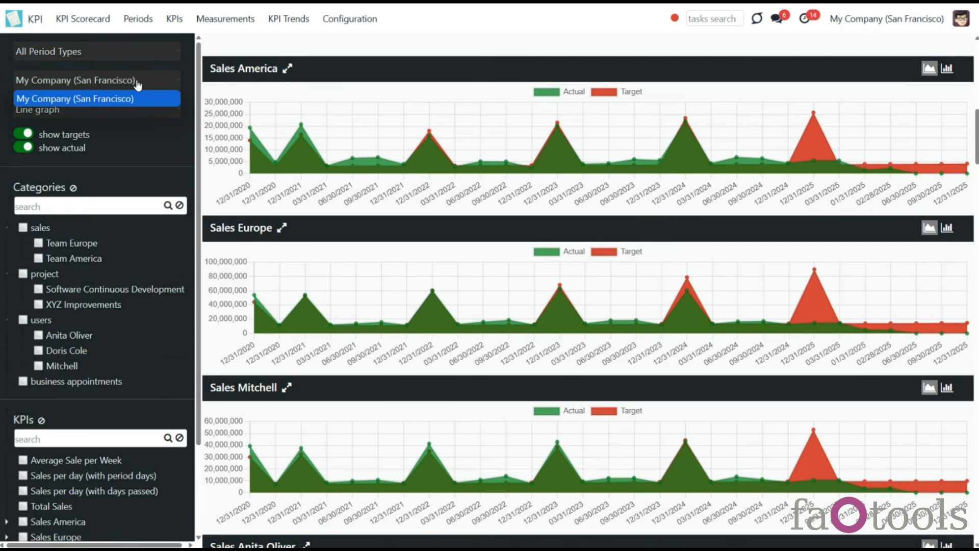
left_click(137, 81)
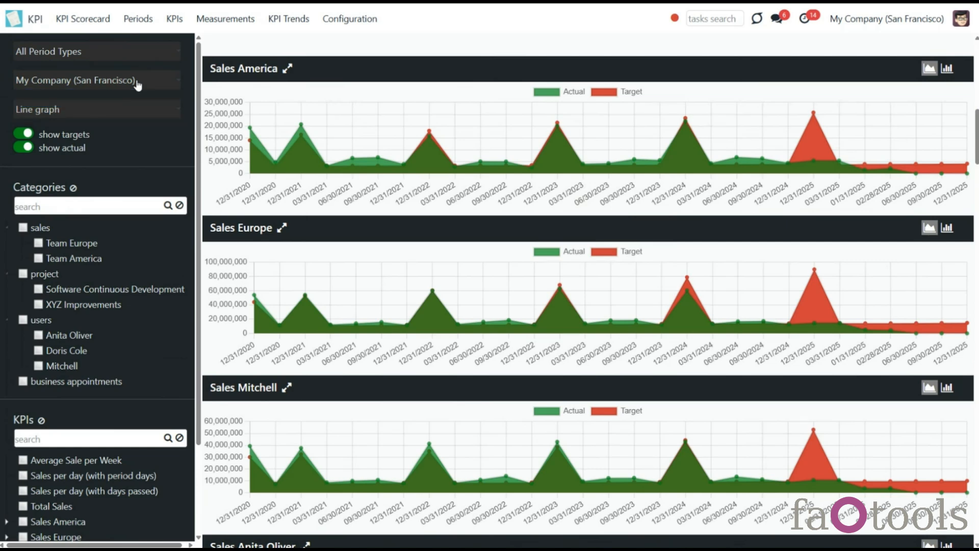
left_click(141, 119)
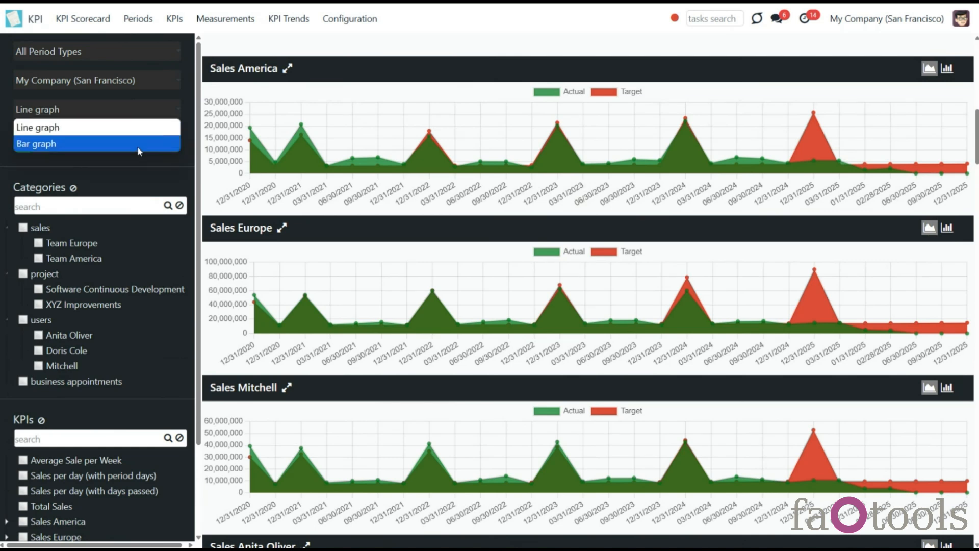
left_click(137, 145)
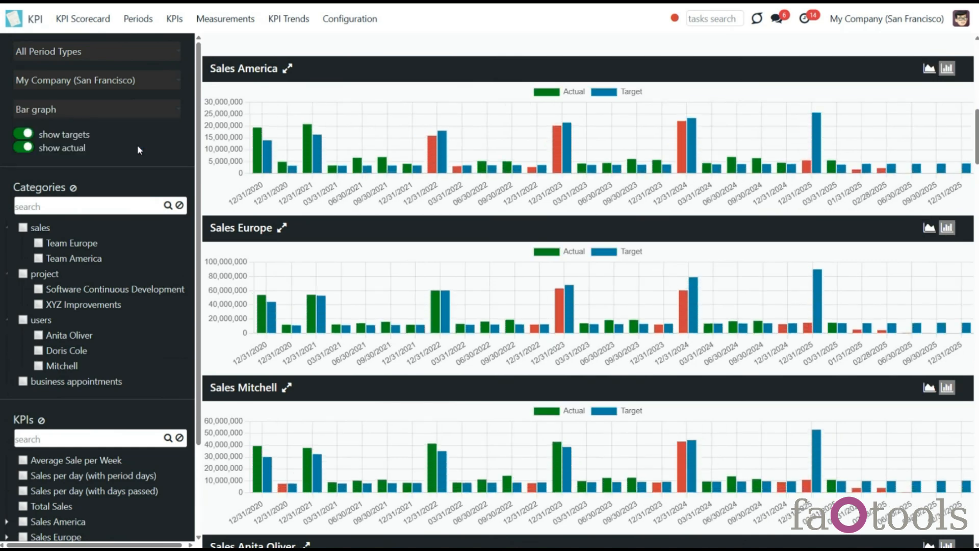
left_click(134, 116)
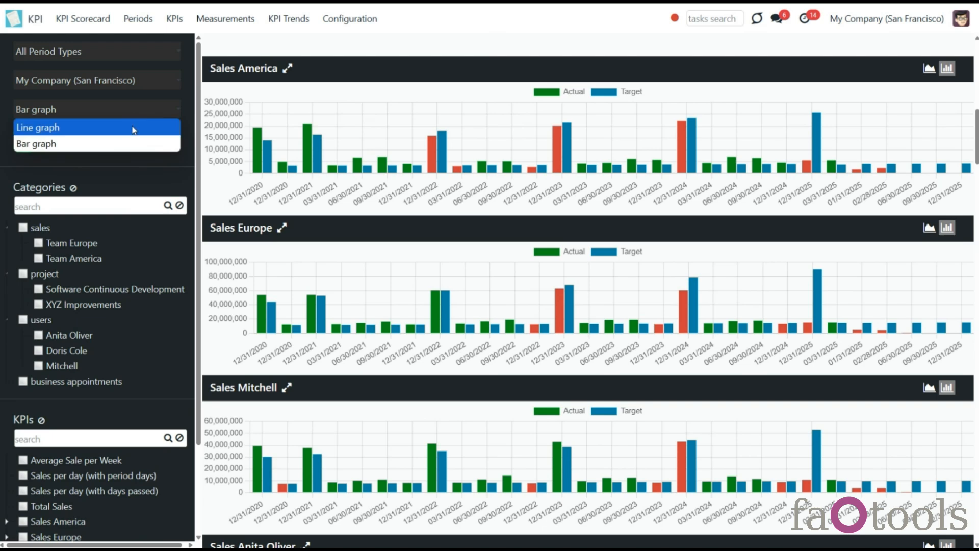
left_click(131, 125)
Step: Hide and reshow the targets and actual series, then filter the trends by the Team Europe category
left_click(25, 135)
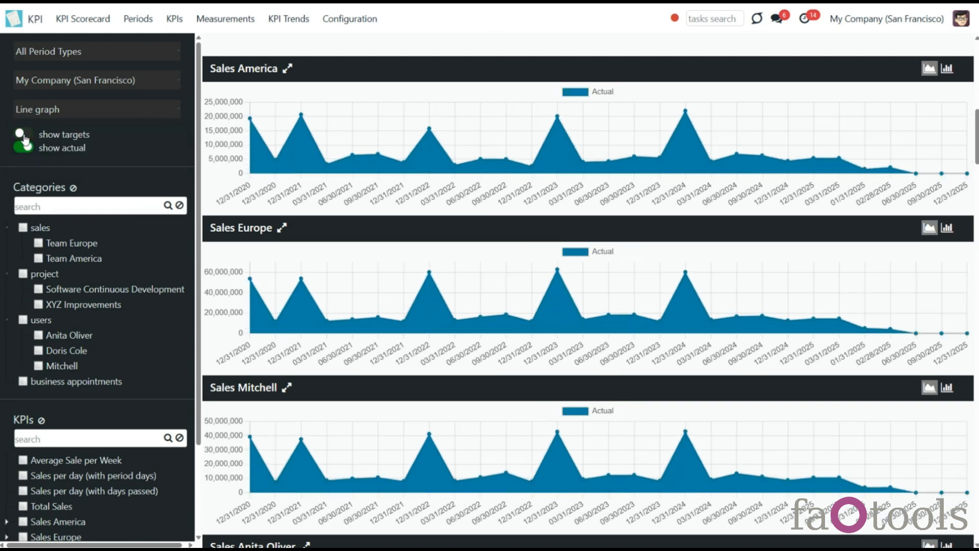
left_click(25, 135)
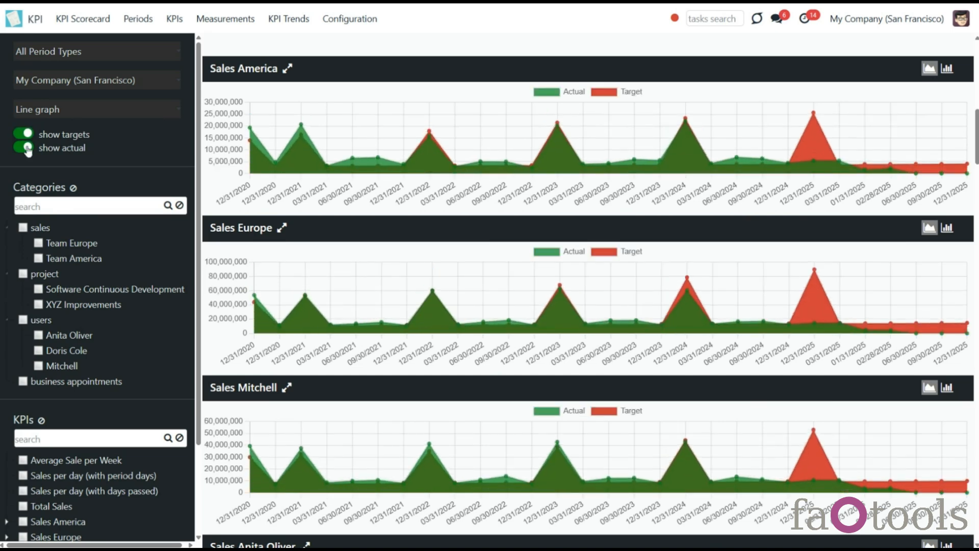
left_click(26, 148)
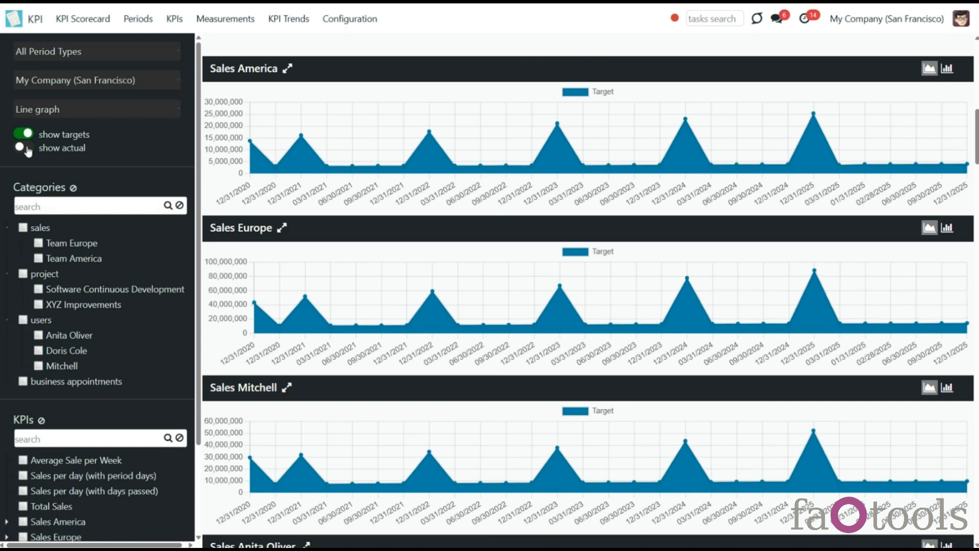
left_click(25, 148)
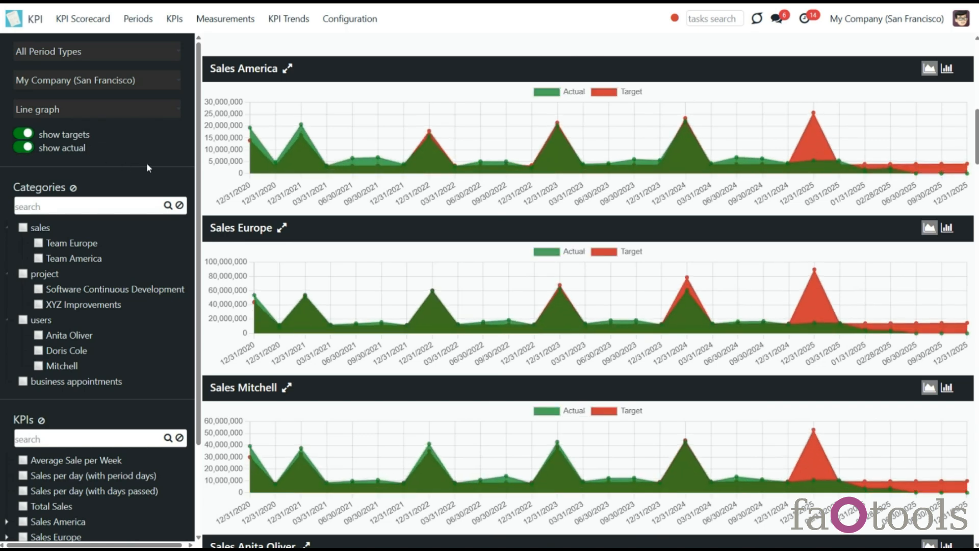
left_click(80, 244)
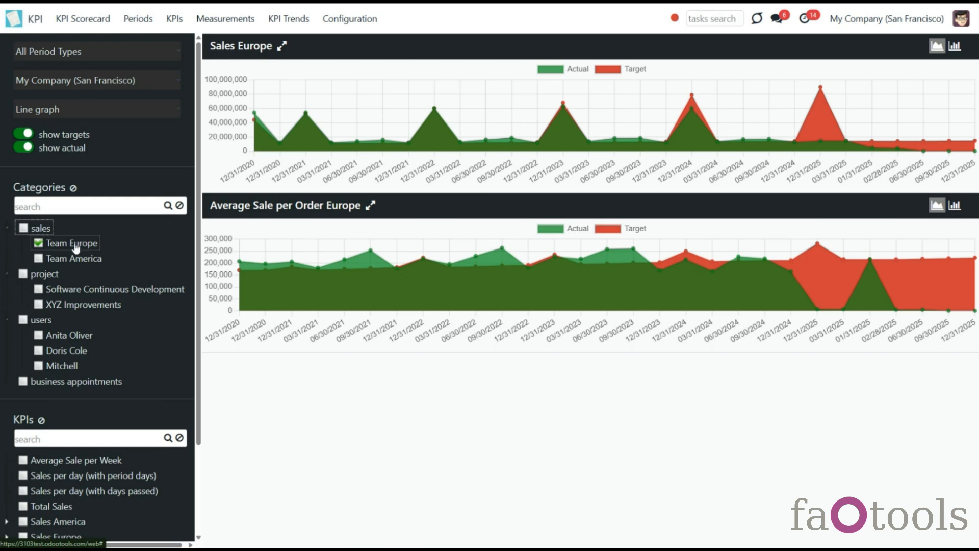
Step: Filter the trends by the whole sales category, then clear the category filter
left_click(26, 230)
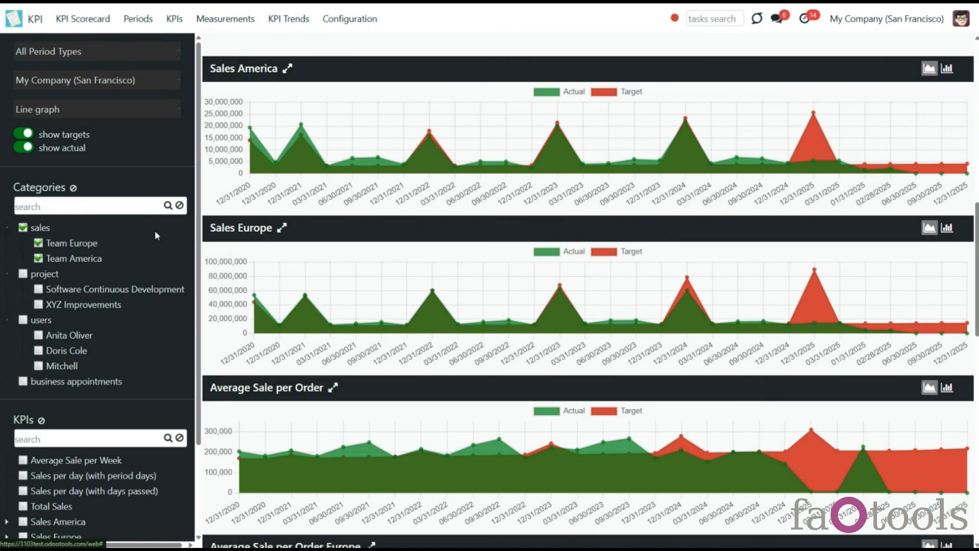
left_click(73, 189)
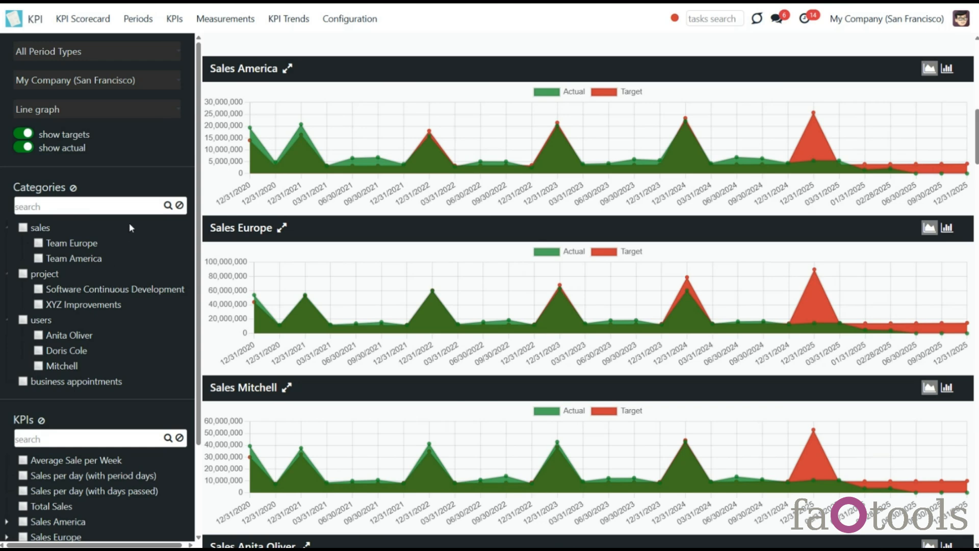
Step: Search the categories for xyz, then clear the category search
left_click(131, 208)
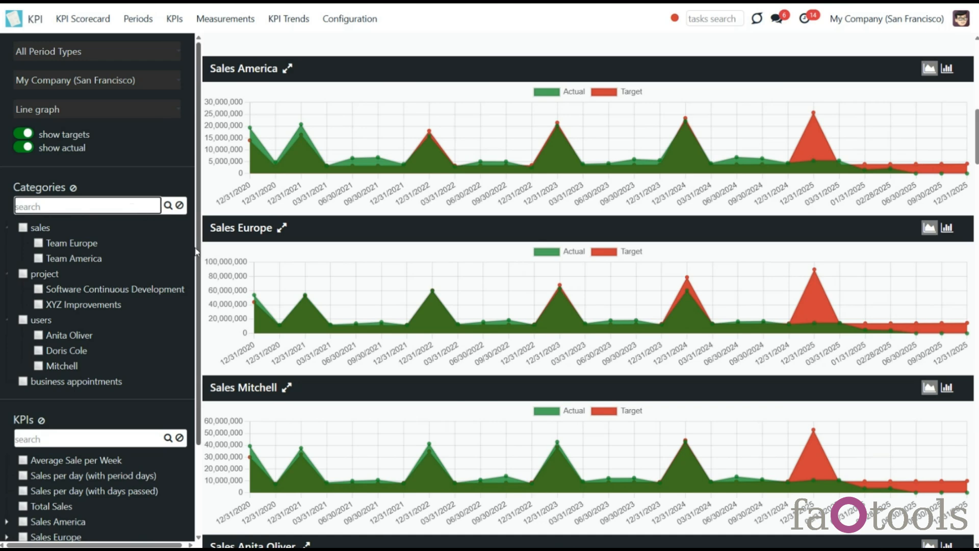
type("xyz")
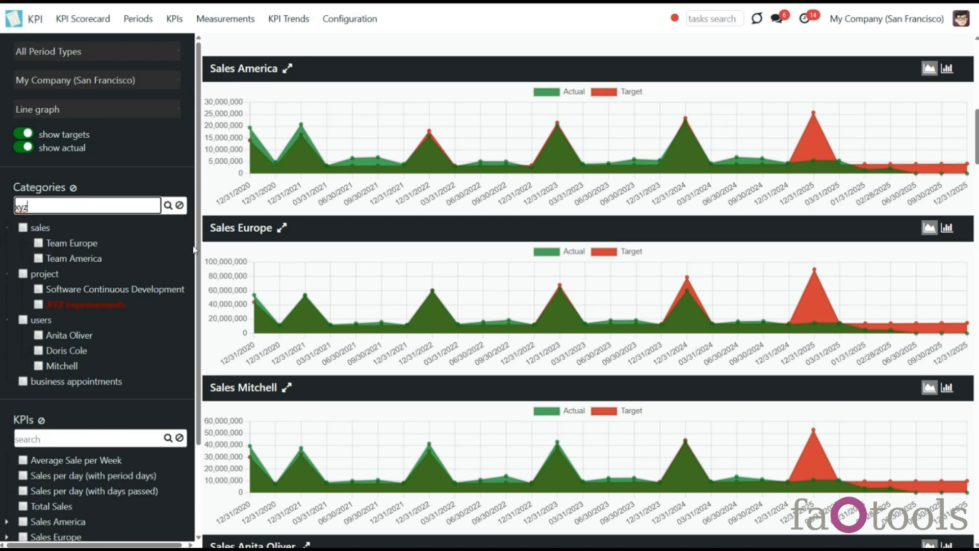
left_click(179, 206)
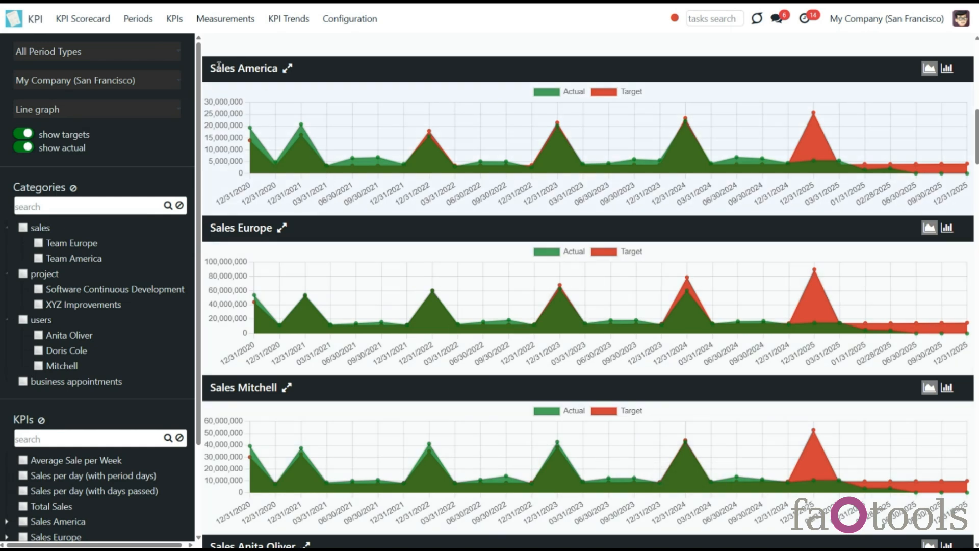
Step: Expand the Sales America trend chart to full size, switching it to bar graph and back to line graph
left_click(287, 68)
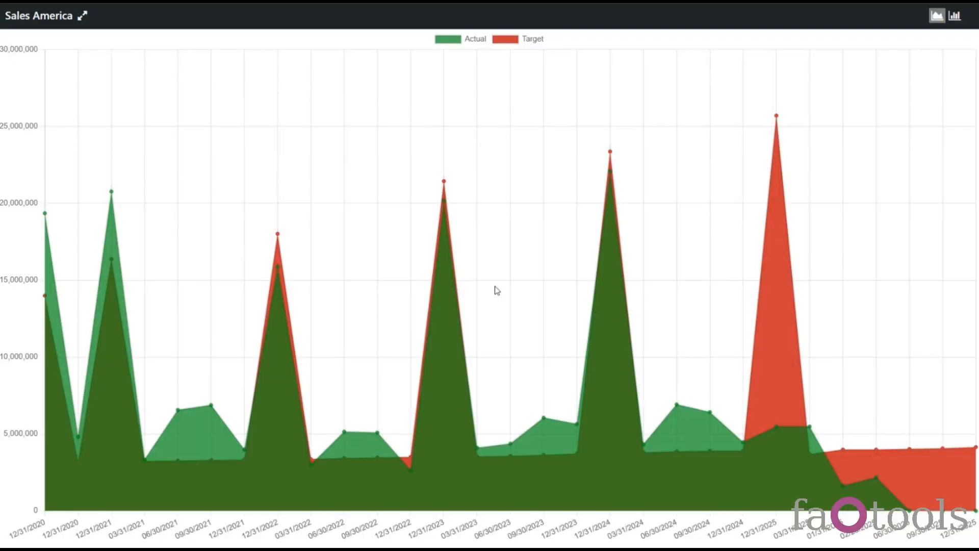
left_click(954, 16)
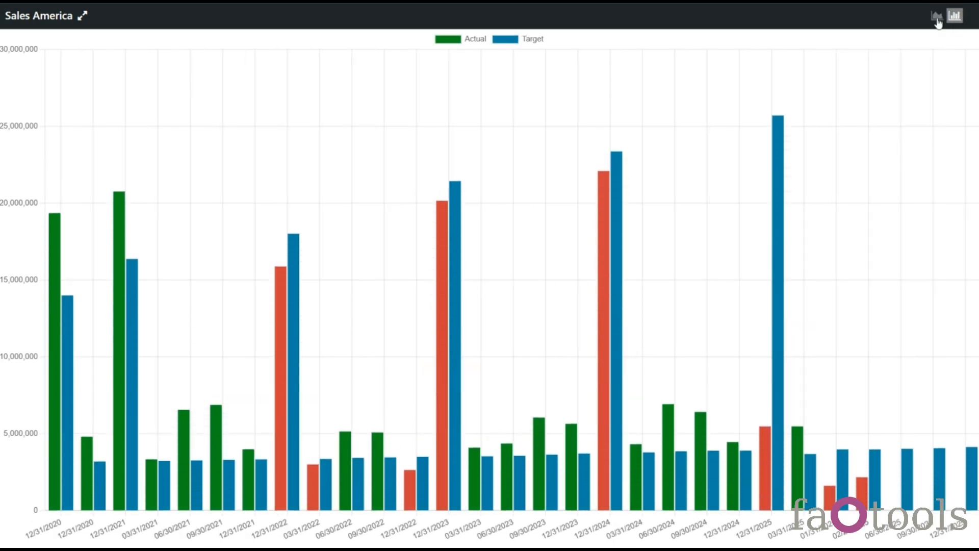
left_click(938, 20)
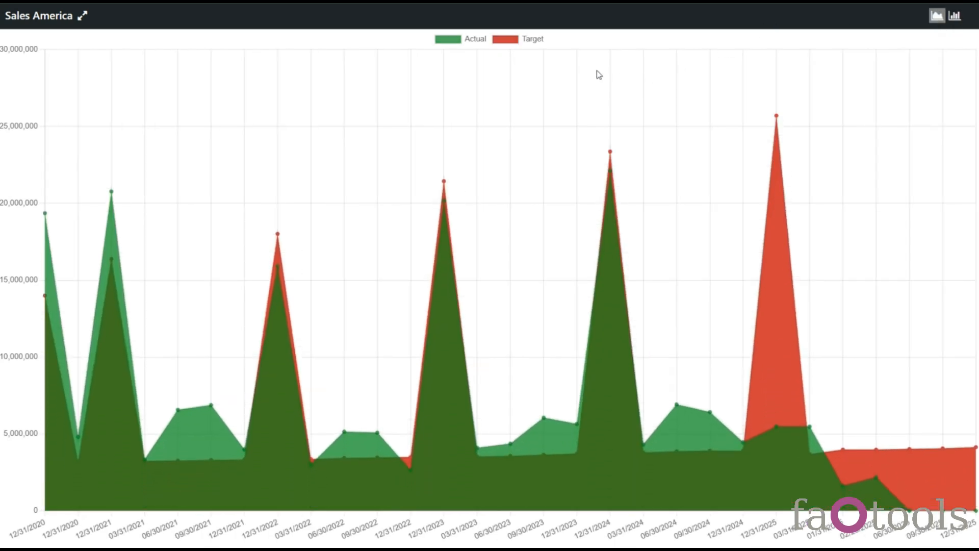
Step: Toggle the Target and Actual series on the expanded chart, then return to the normal trends view
left_click(506, 41)
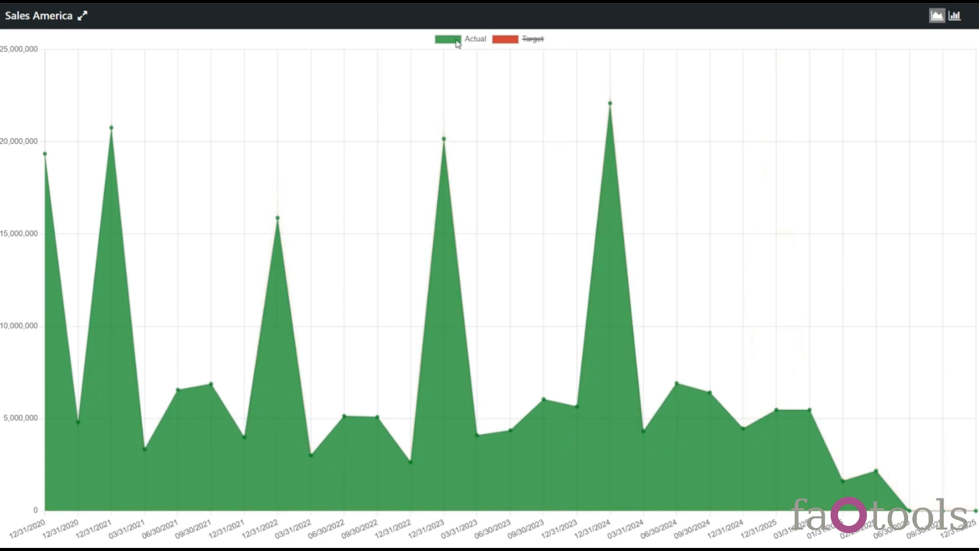
left_click(458, 43)
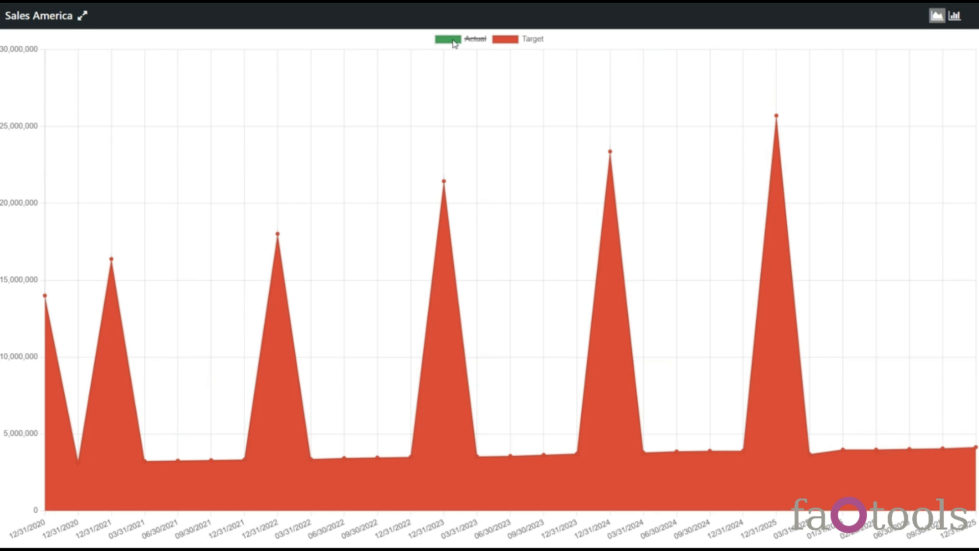
left_click(453, 40)
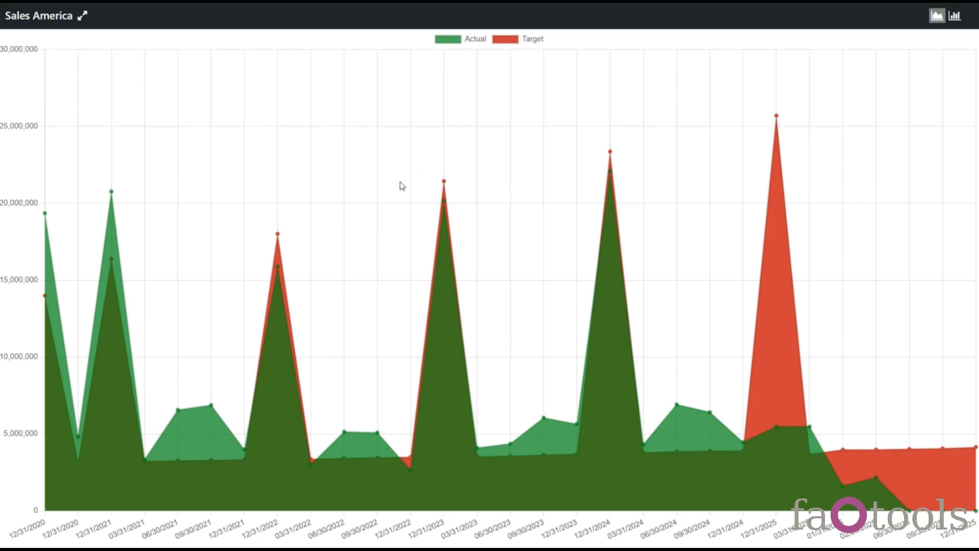
left_click(83, 16)
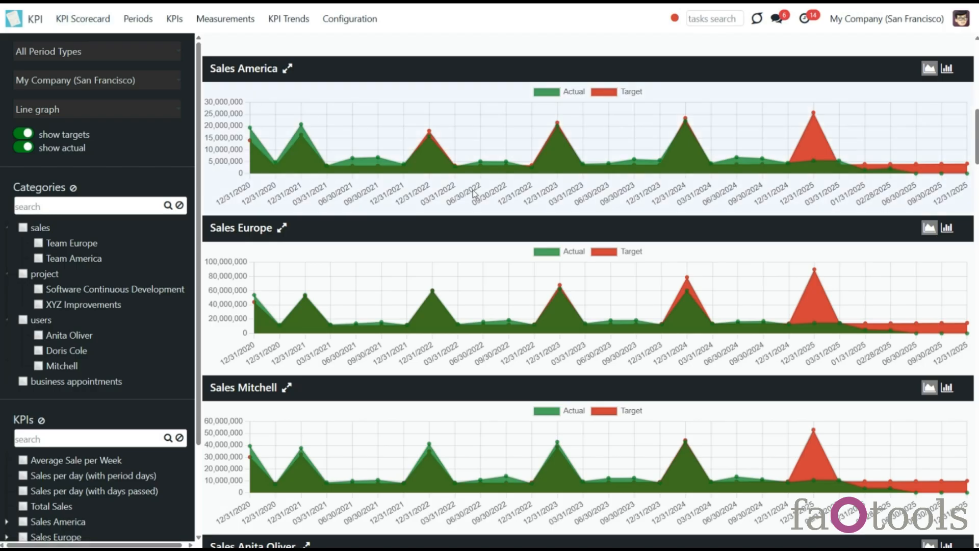
Step: Filter the trends by the Sales America KPI and its salesperson sub-KPI, then clear the KPI filter
scroll(473, 193, "down", 5)
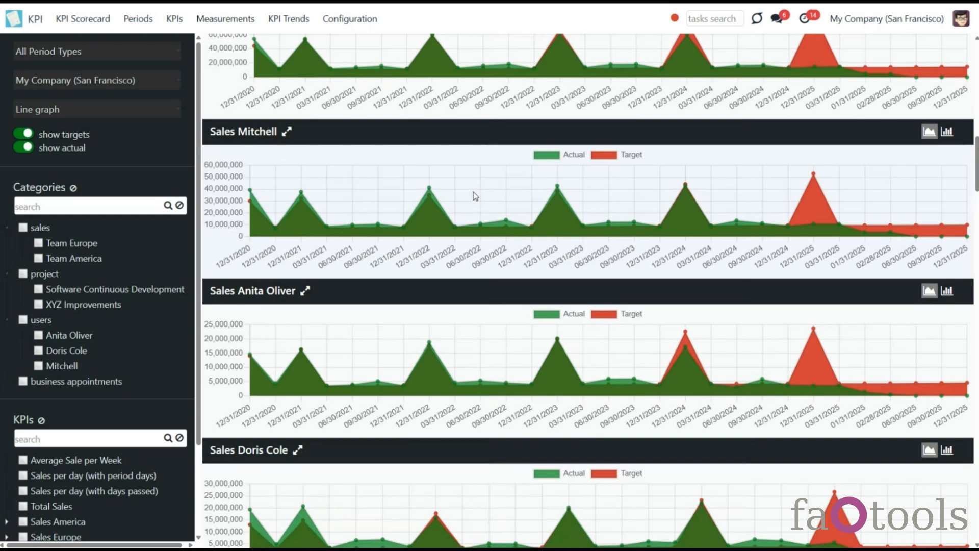
scroll(475, 195, "down", 6)
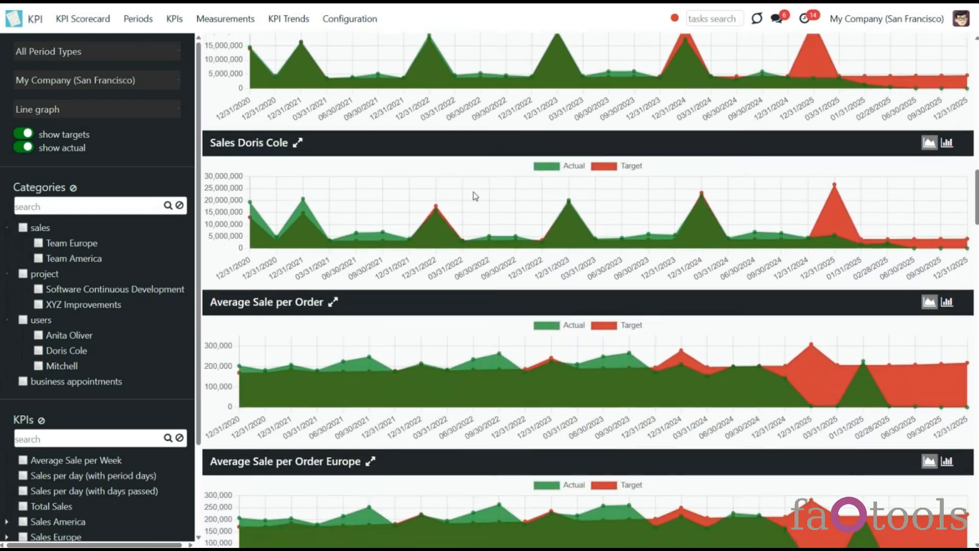
scroll(133, 327, "down", 2)
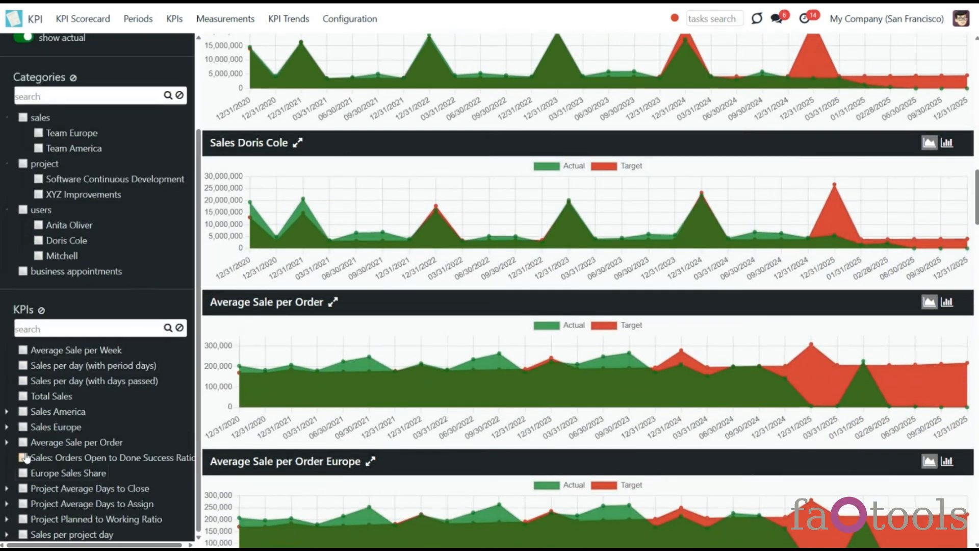
scroll(109, 439, "up", 2)
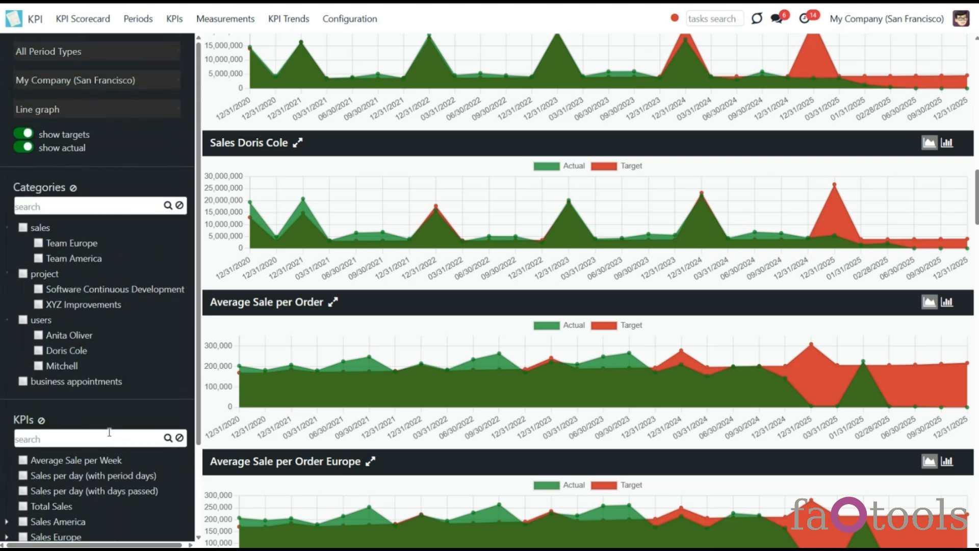
scroll(109, 432, "down", 2)
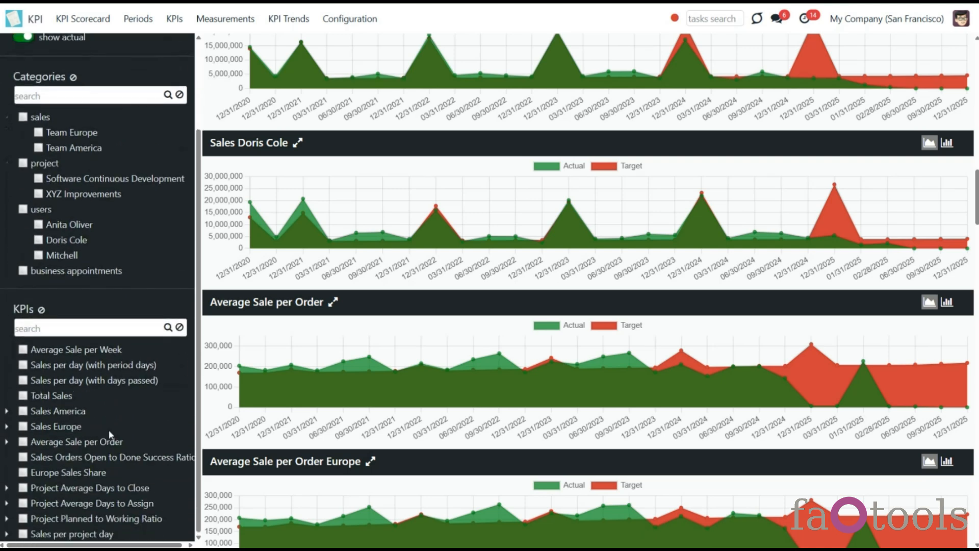
left_click(92, 328)
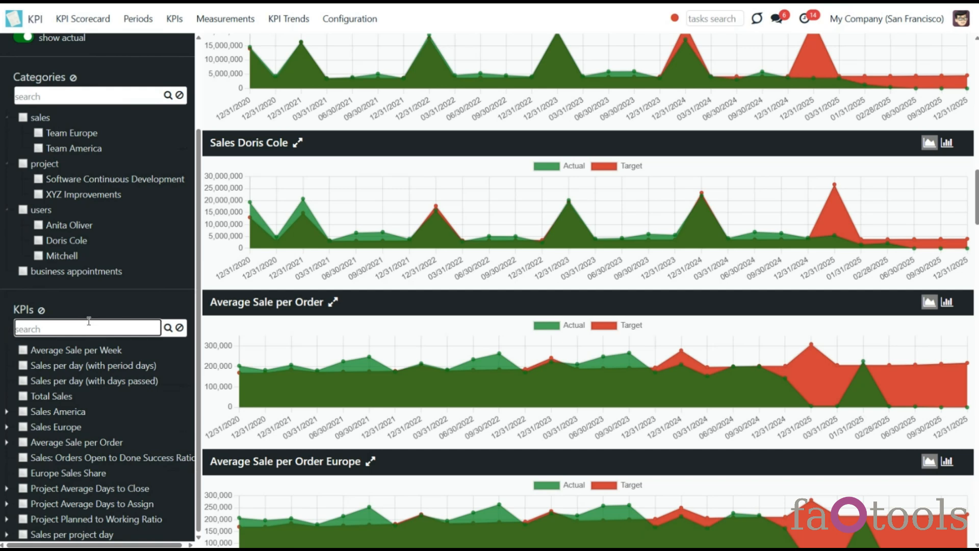
left_click(7, 411)
left_click(39, 426)
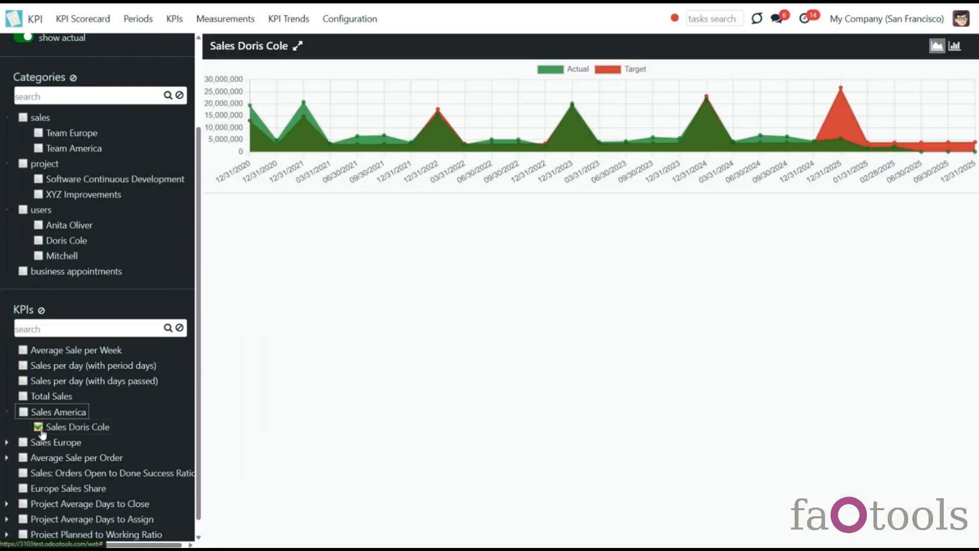
left_click(29, 414)
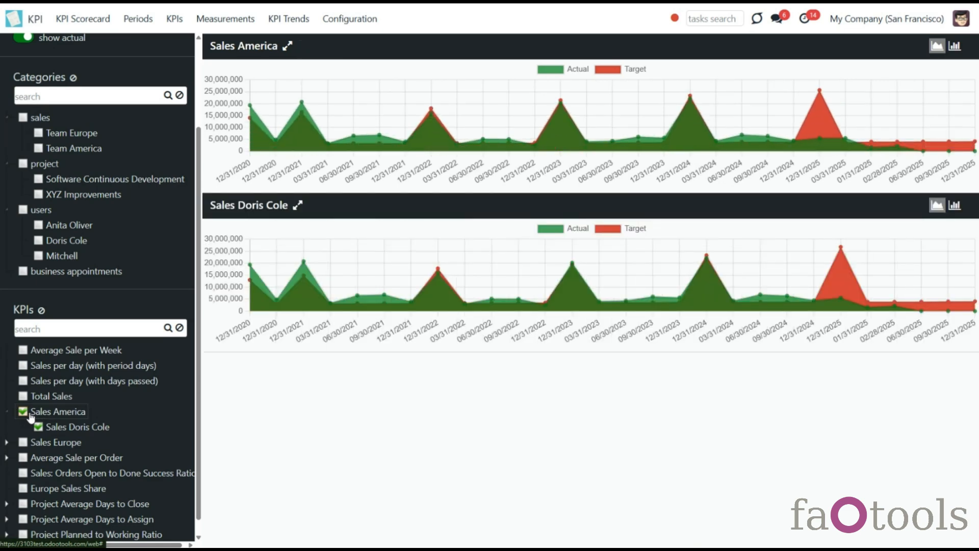
left_click(41, 311)
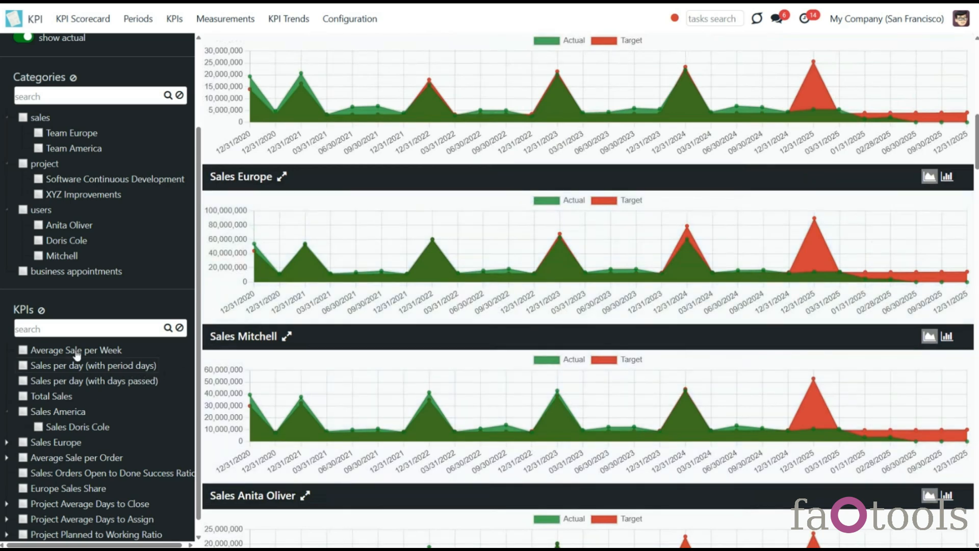
Step: Search the KPI list for a salesperson's name, then clear the KPI search
left_click(48, 334)
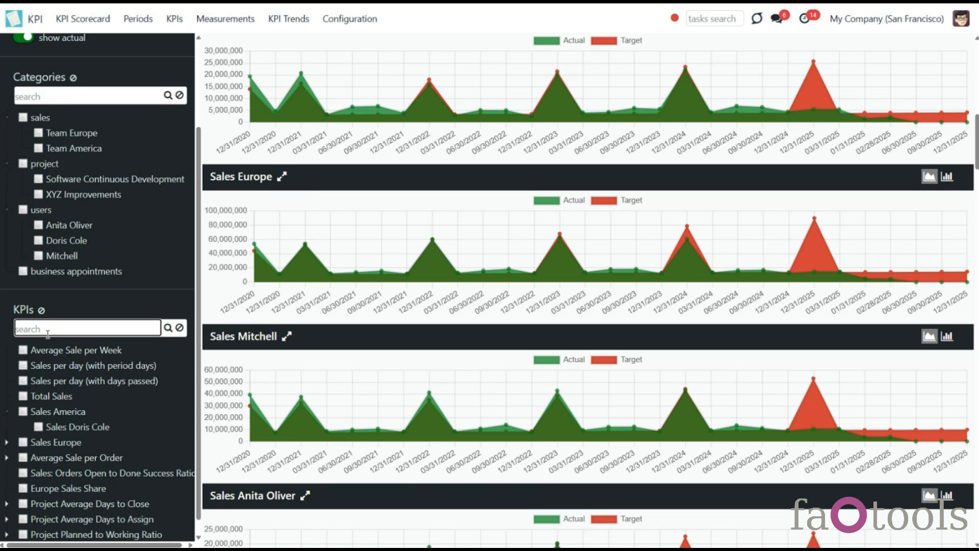
type("anita")
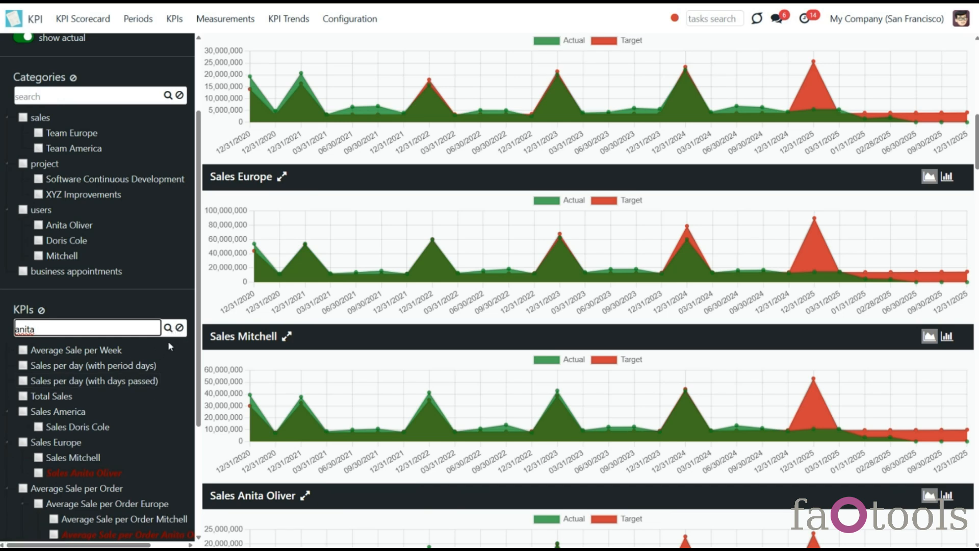
scroll(168, 339, "down", 3)
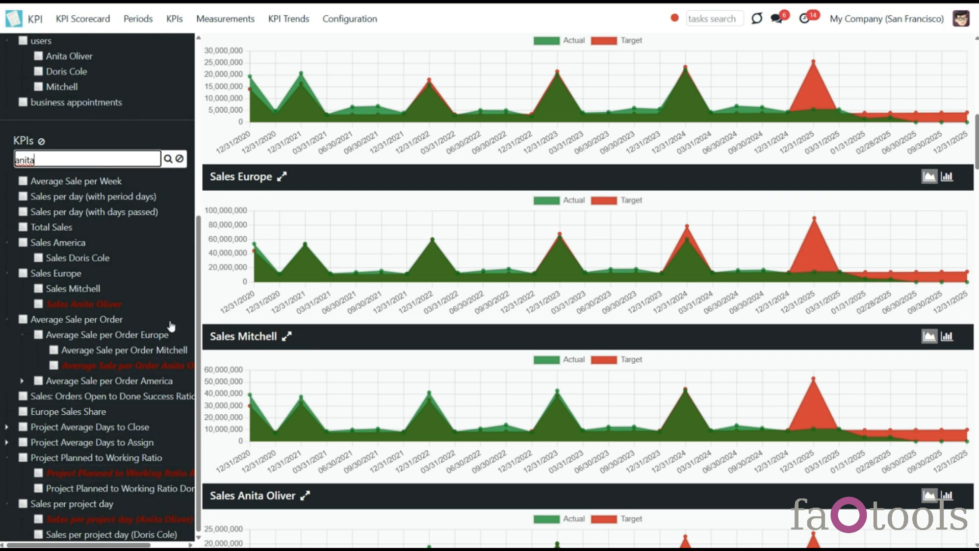
left_click(180, 160)
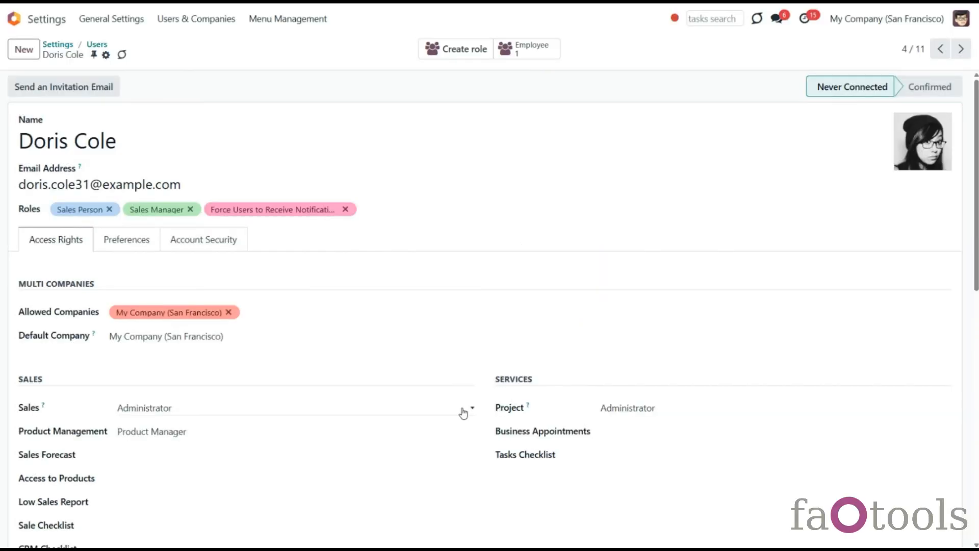
Step: Open the KPI Management access right on a sales user's settings
scroll(463, 413, "down", 10)
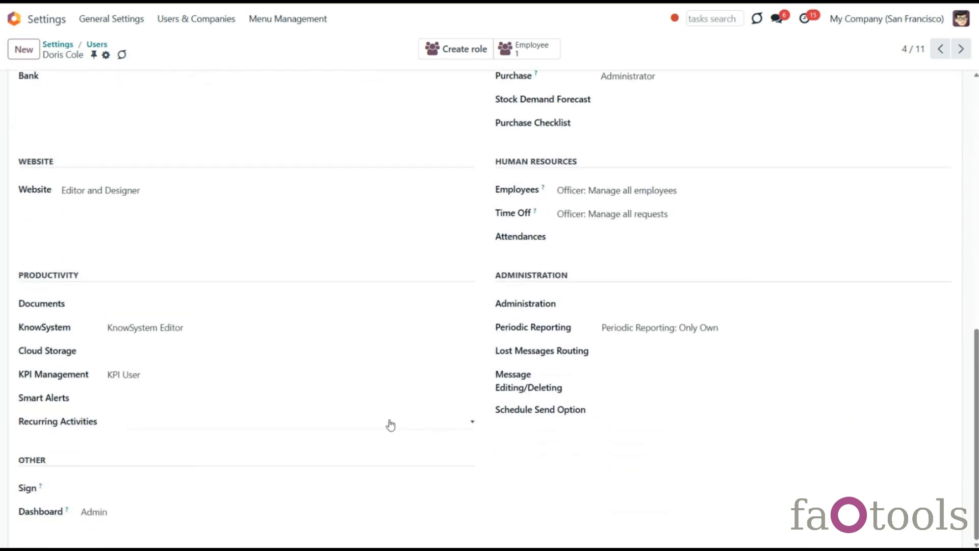
left_click(222, 376)
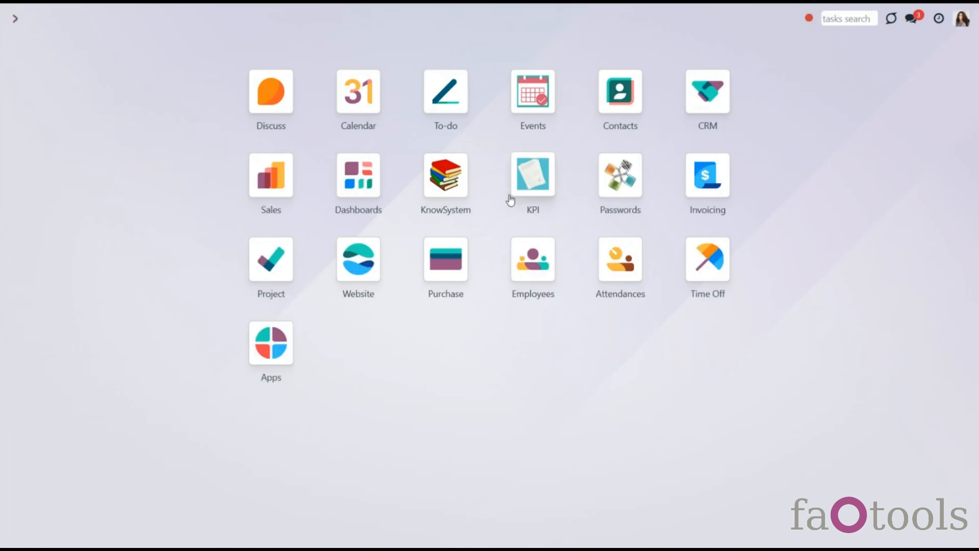
Step: Open the KPI scorecard as the KPI user and examine the Set Target dialog's KPI choices and row actions
left_click(513, 190)
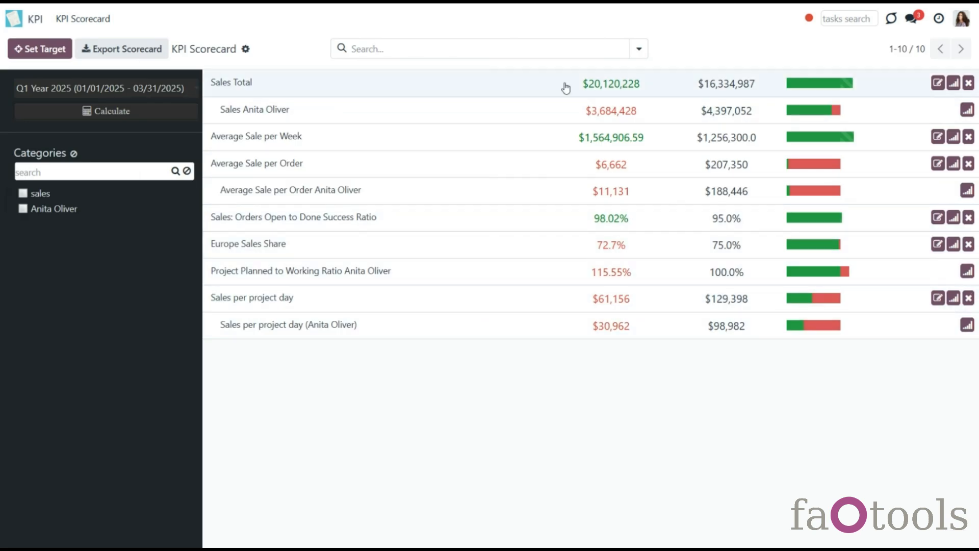
left_click(50, 53)
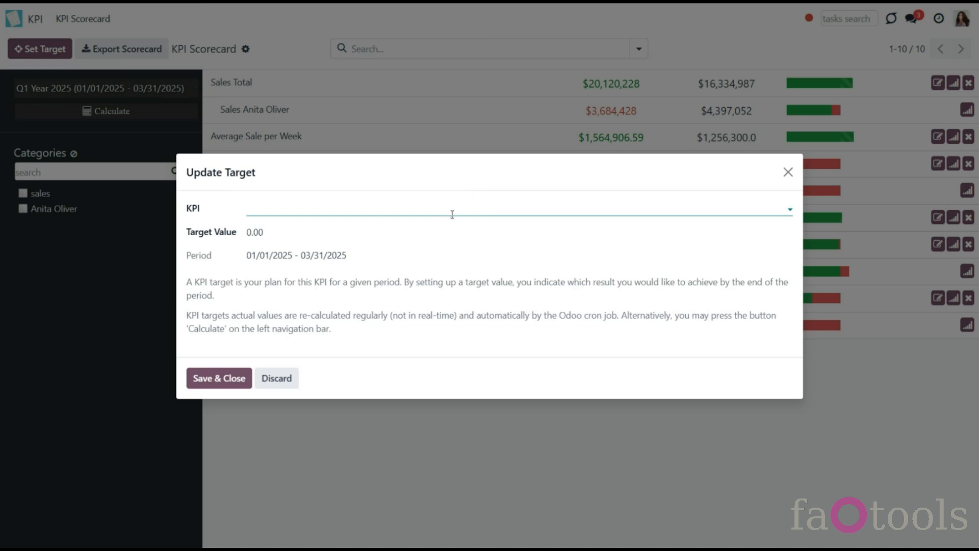
left_click(453, 214)
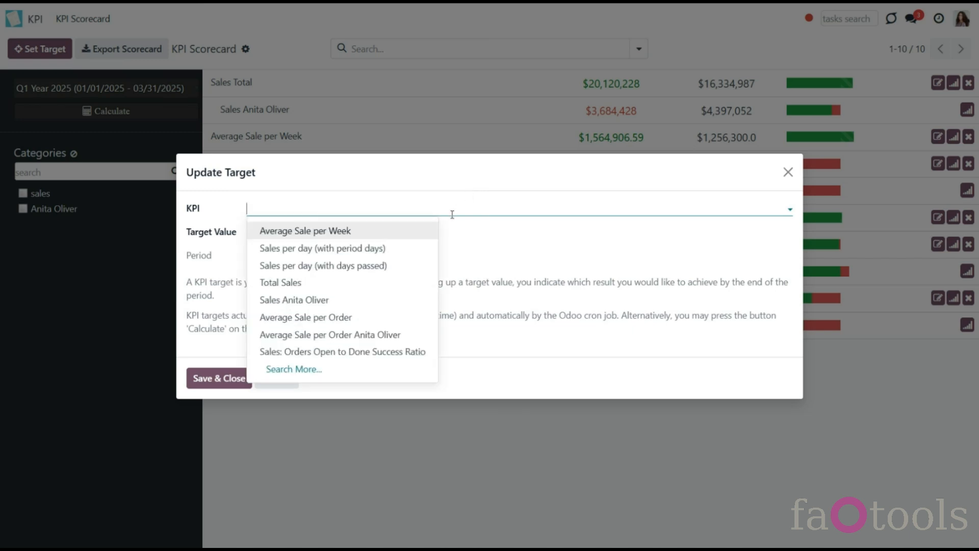
left_click(788, 172)
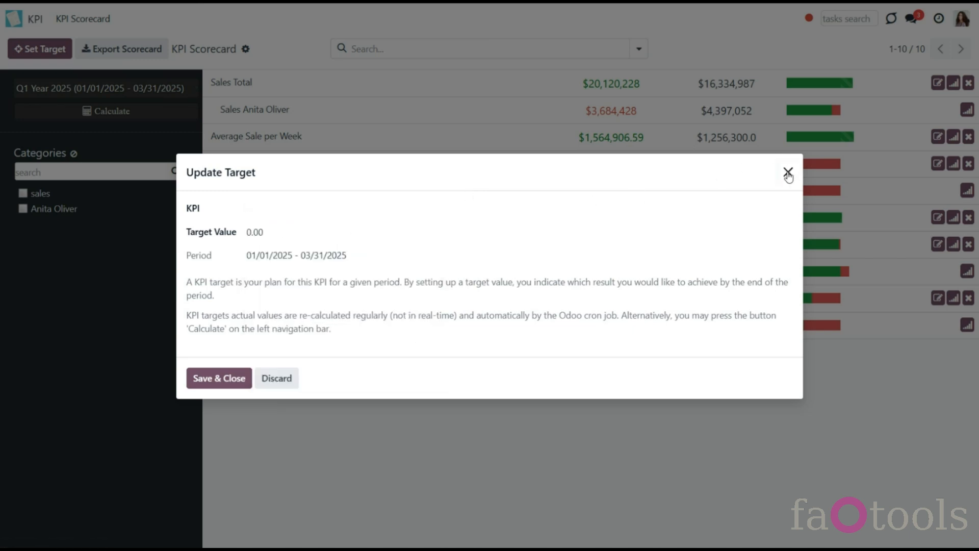
left_click(937, 217)
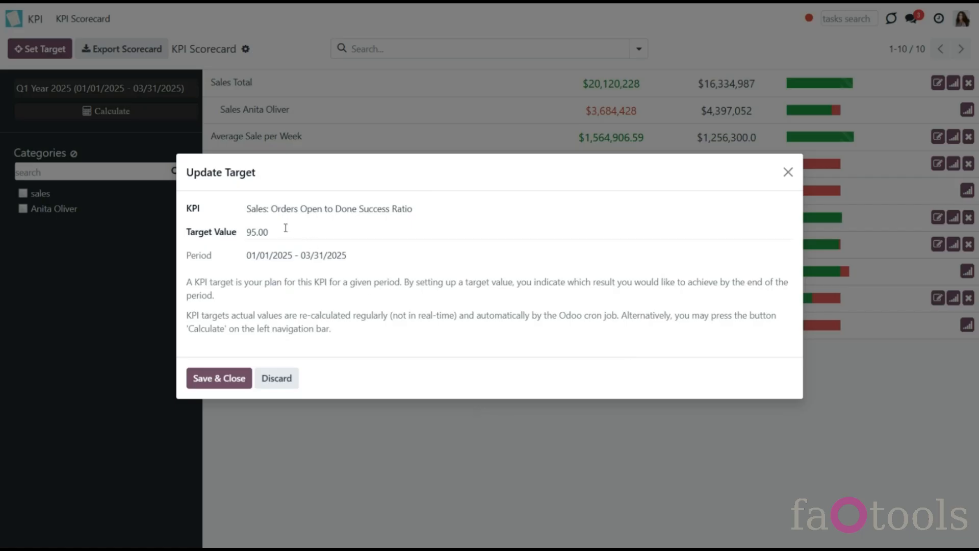
left_click(285, 228)
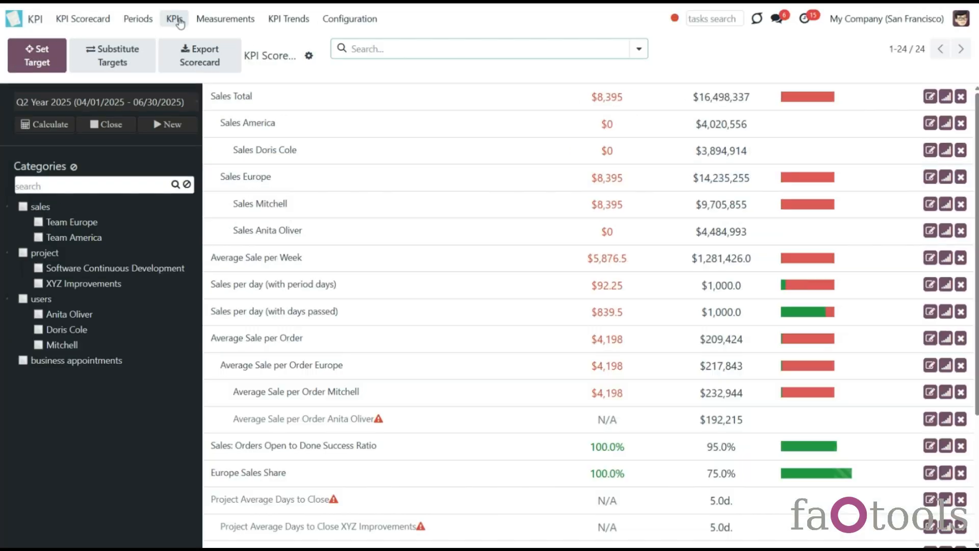
Step: Open the Average Sale per Week KPI from the KPIs list and view its settings
left_click(174, 18)
key("Down")
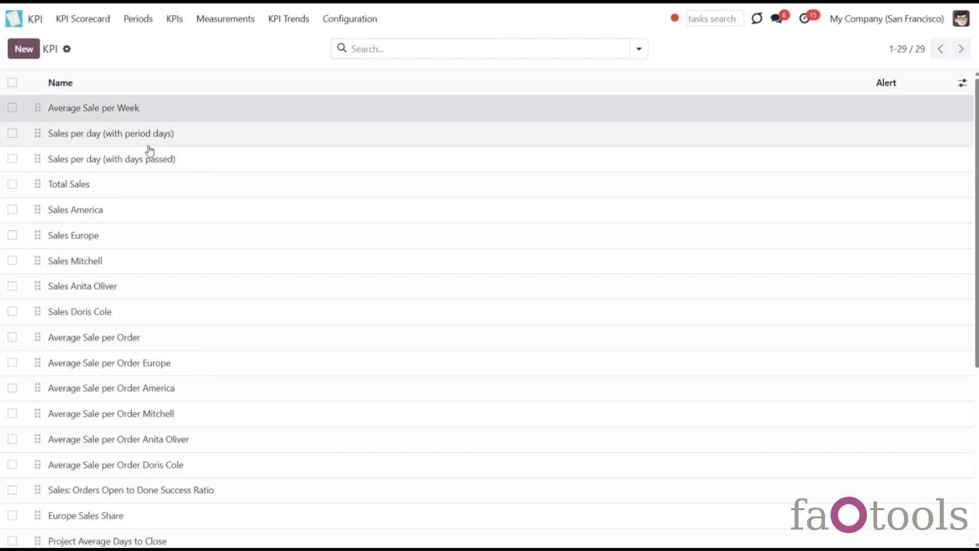
key("Return")
scroll(242, 352, "down", 1)
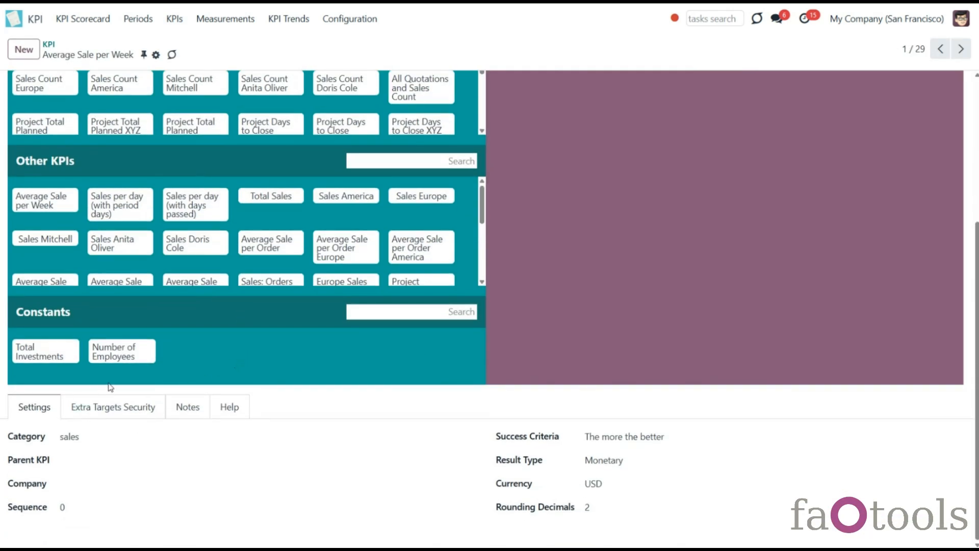
Step: View the current KPI's Extra Targets Security tab, then open the Team Europe KPI category
left_click(121, 406)
left_click(350, 18)
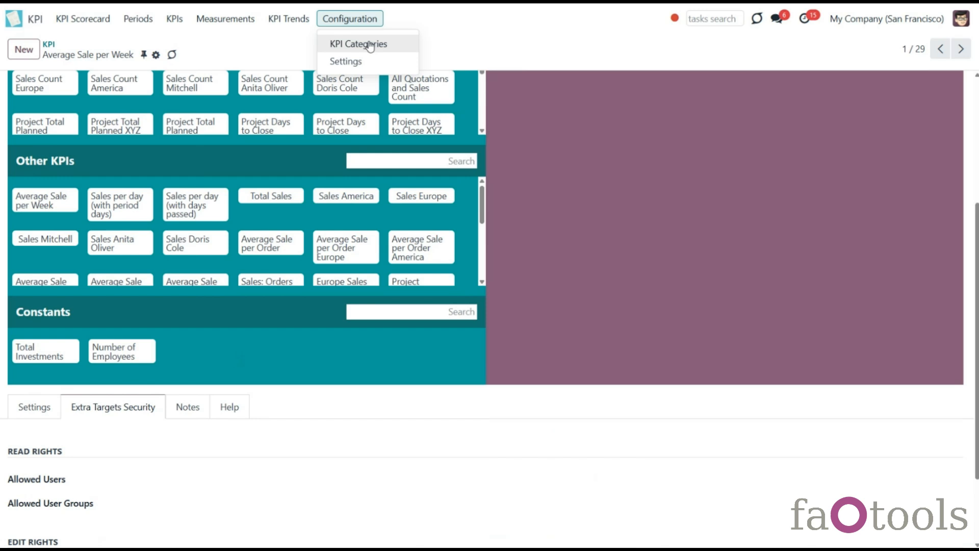
left_click(365, 43)
left_click(109, 108)
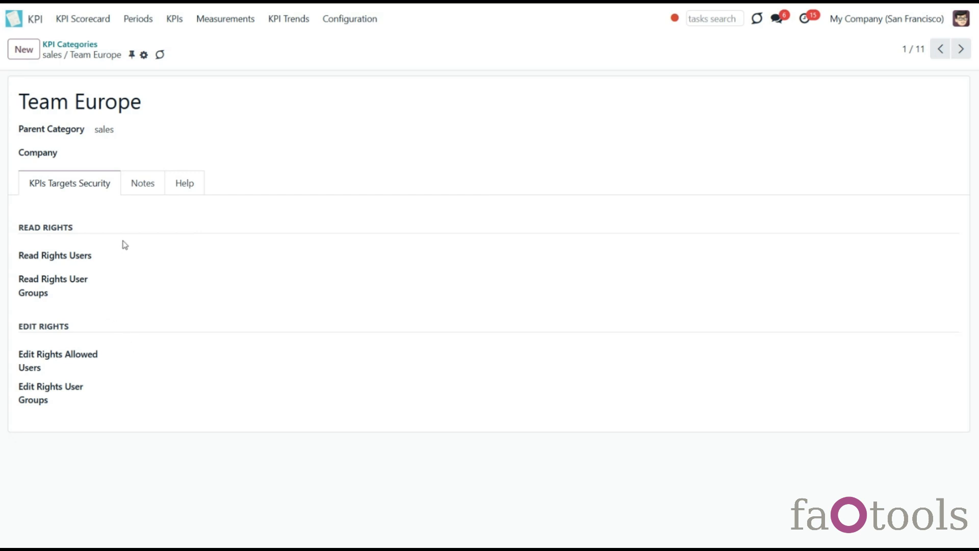
Step: Open the Total Sales KPI and add two users as Allowed Users under its Extra Targets Security read rights
left_click(171, 22)
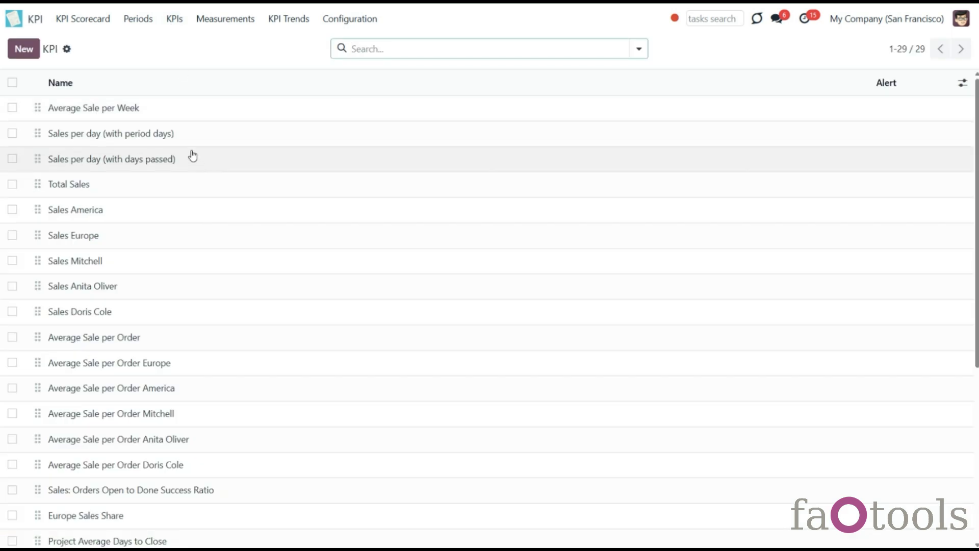
left_click(182, 179)
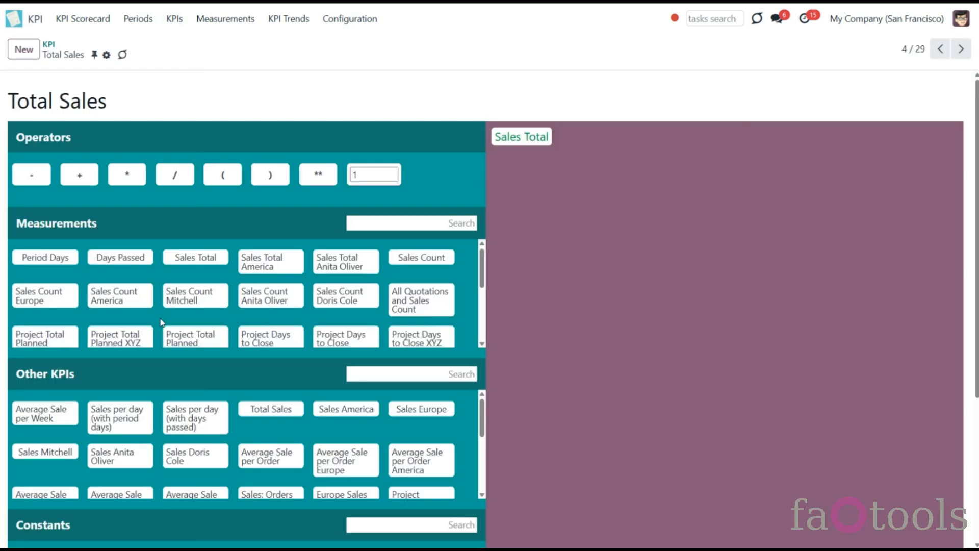
scroll(553, 365, "down", 5)
scroll(548, 387, "down", 2)
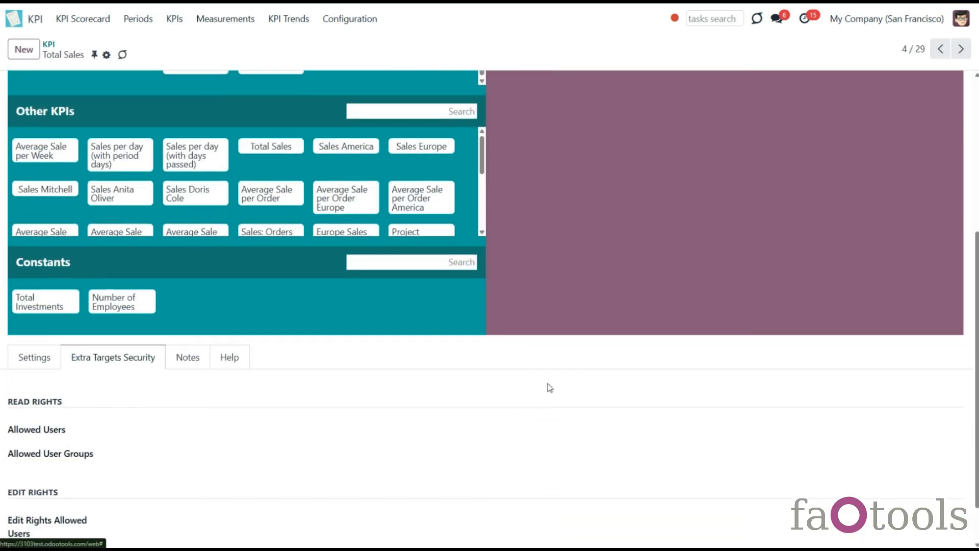
left_click(140, 369)
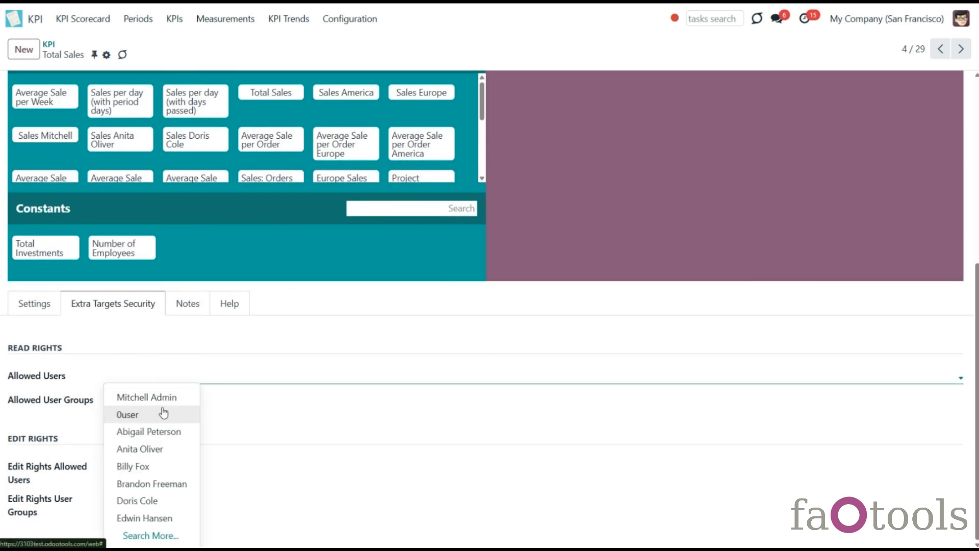
left_click(169, 449)
left_click(216, 380)
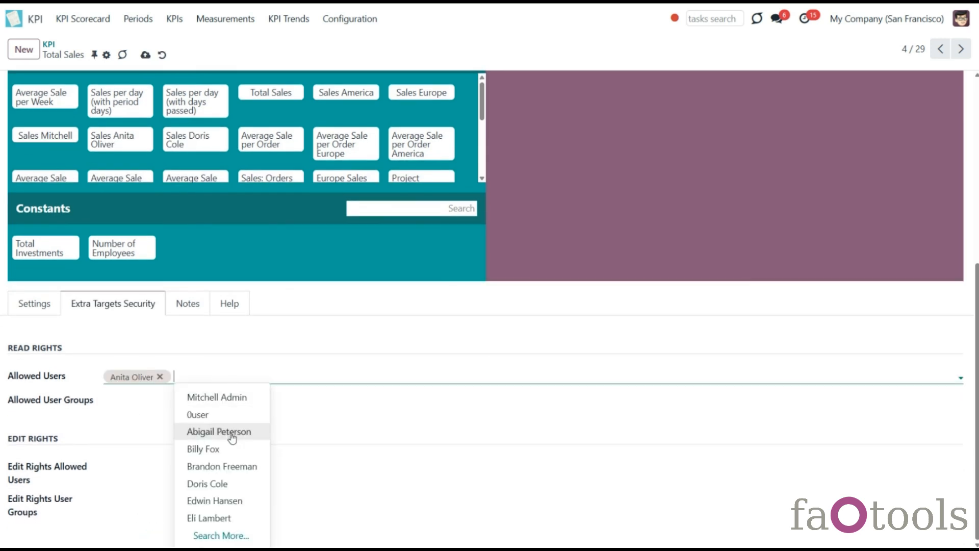
left_click(236, 465)
Step: Allow the Project / Administrator group to read Total Sales targets and give two users edit rights
left_click(181, 401)
left_click(184, 344)
left_click(135, 473)
left_click(154, 433)
left_click(209, 466)
left_click(216, 414)
Step: Add Employees / Administrator and Sales / Administrator as edit-rights user groups on Total Sales and save the KPI
left_click(161, 500)
left_click(270, 427)
left_click(253, 497)
left_click(294, 464)
left_click(145, 55)
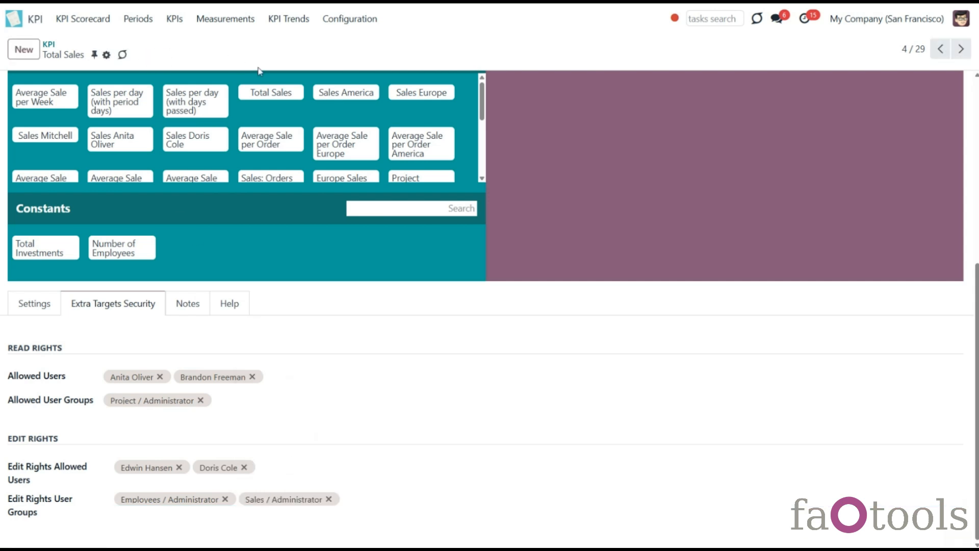
Step: Open the users KPI category from the KPI categories list
left_click(360, 20)
left_click(363, 44)
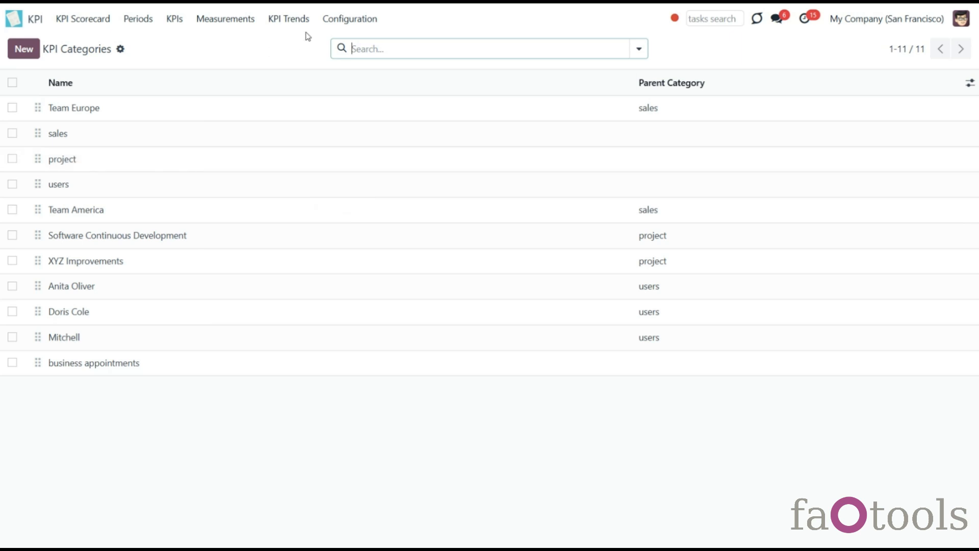
left_click(334, 23)
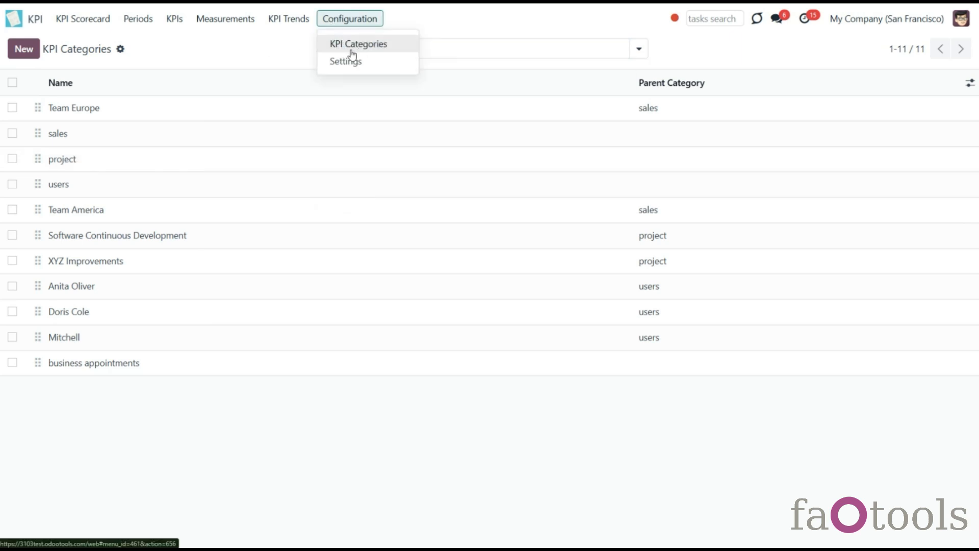
left_click(60, 186)
left_click(60, 185)
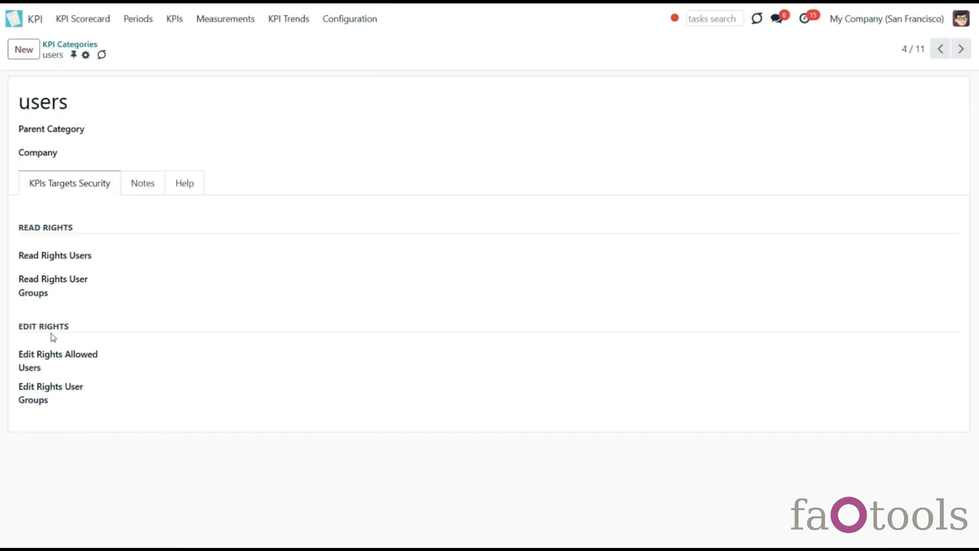
Step: Add two users to the users category's Read Rights Users
left_click(189, 256)
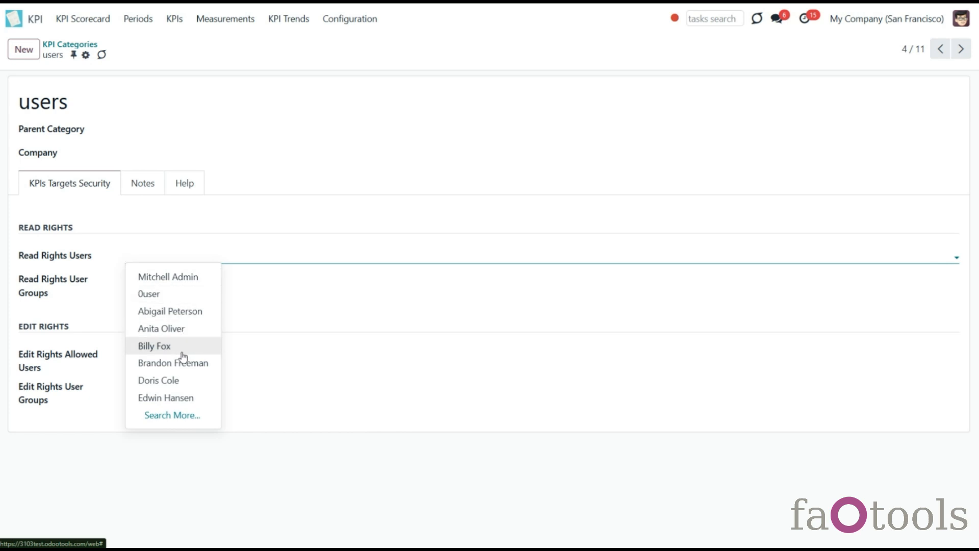
left_click(184, 380)
left_click(209, 265)
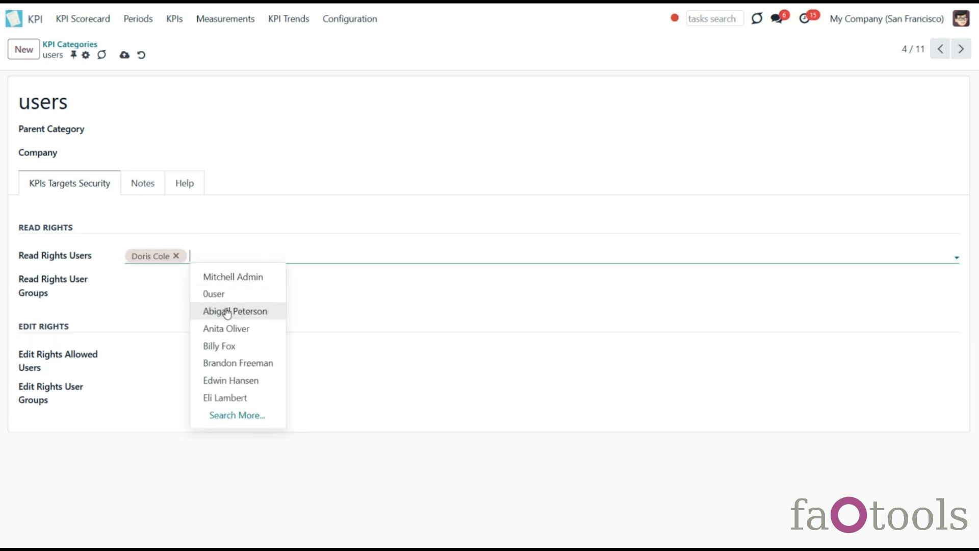
left_click(208, 308)
Step: Add Cloud Storage / Administration and Employees / Administrator as read rights user groups for the users category
left_click(182, 284)
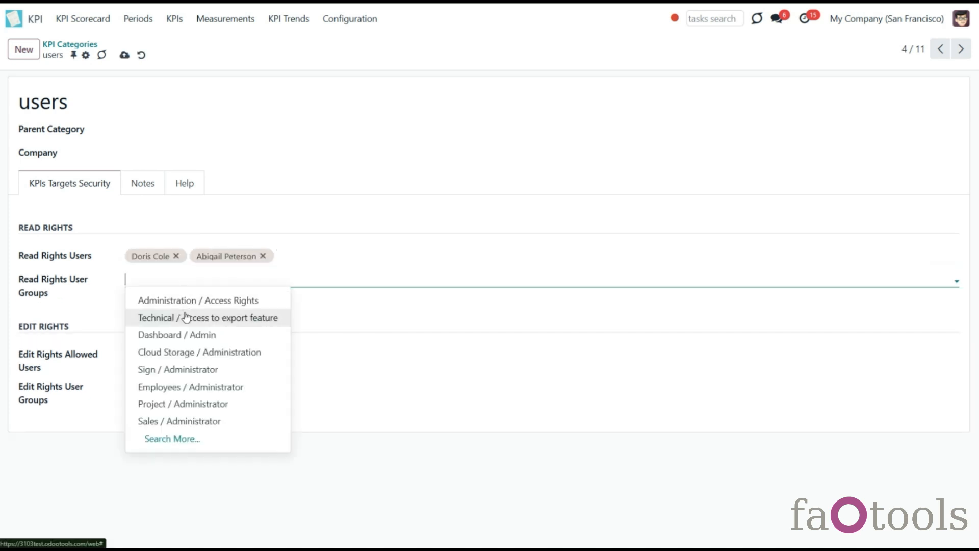
left_click(184, 351)
left_click(275, 284)
left_click(293, 387)
Step: Add two users to the users category's Edit Rights Allowed Users
left_click(140, 353)
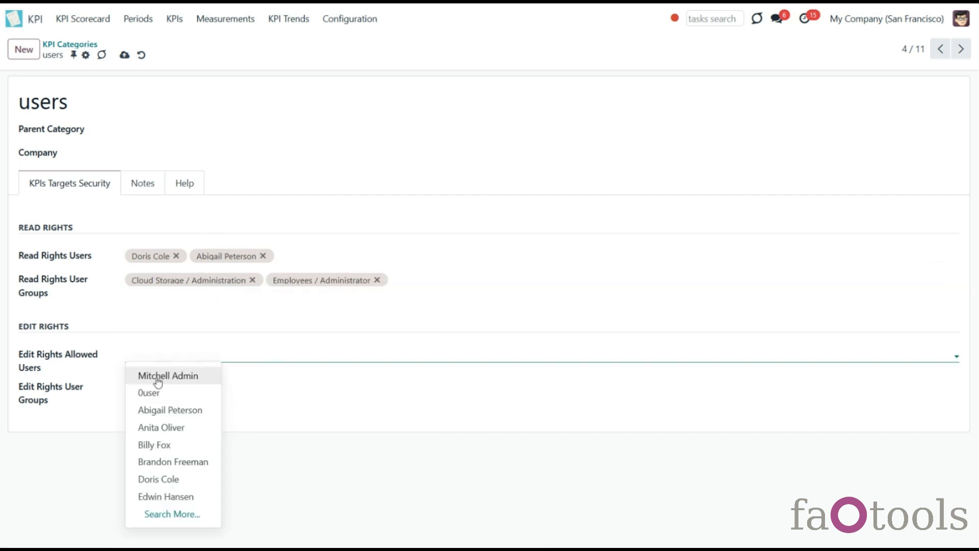
left_click(173, 443)
left_click(235, 356)
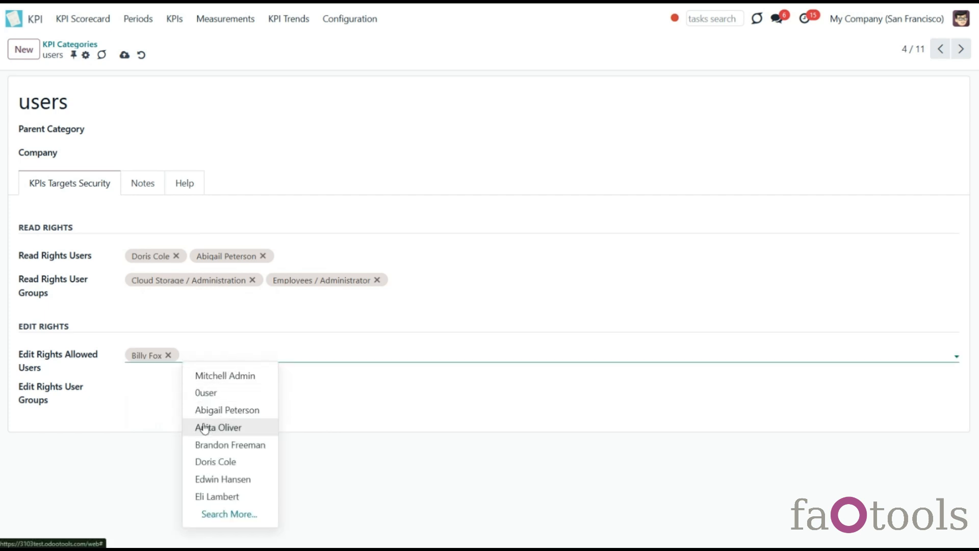
left_click(206, 428)
Step: Search for inv, add Inventory / User as an edit rights user group, and save the category
left_click(139, 387)
type("inv")
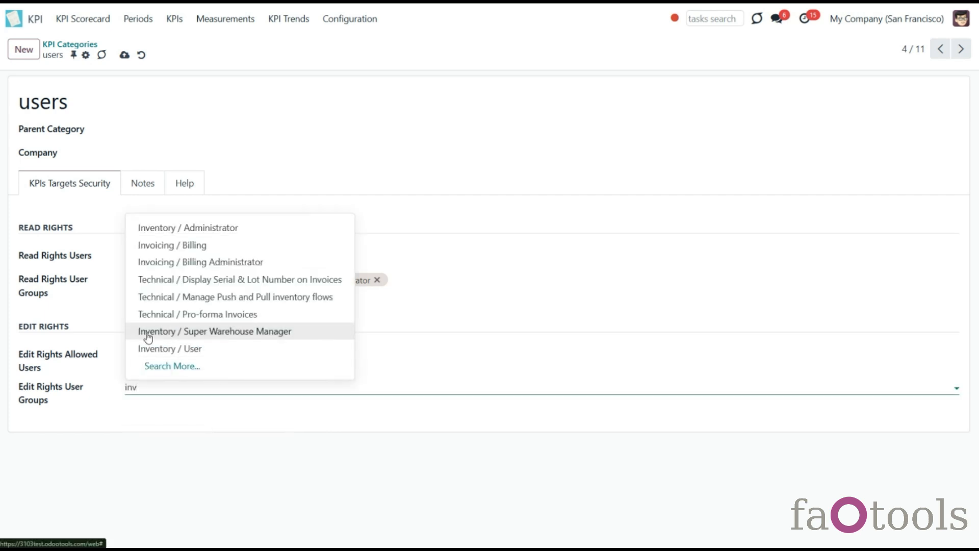
left_click(147, 347)
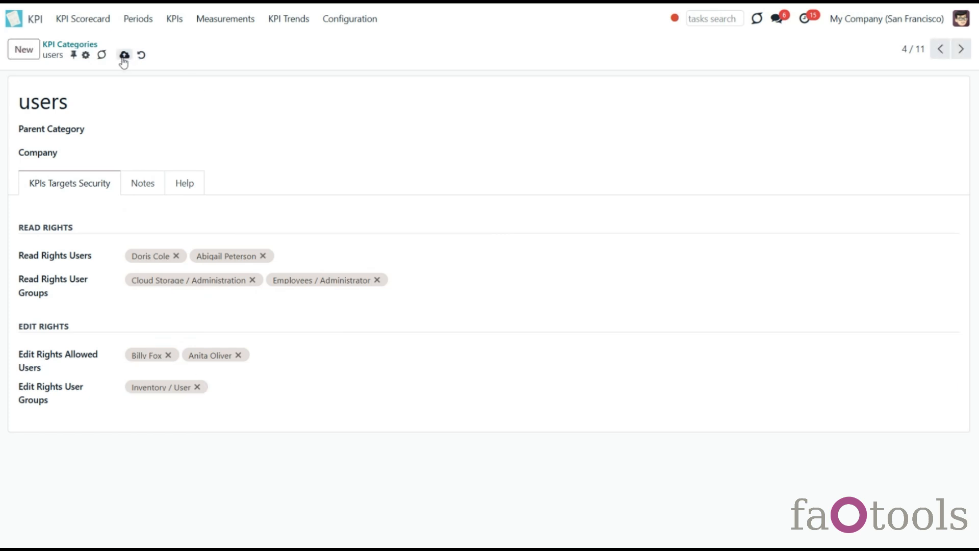
left_click(124, 55)
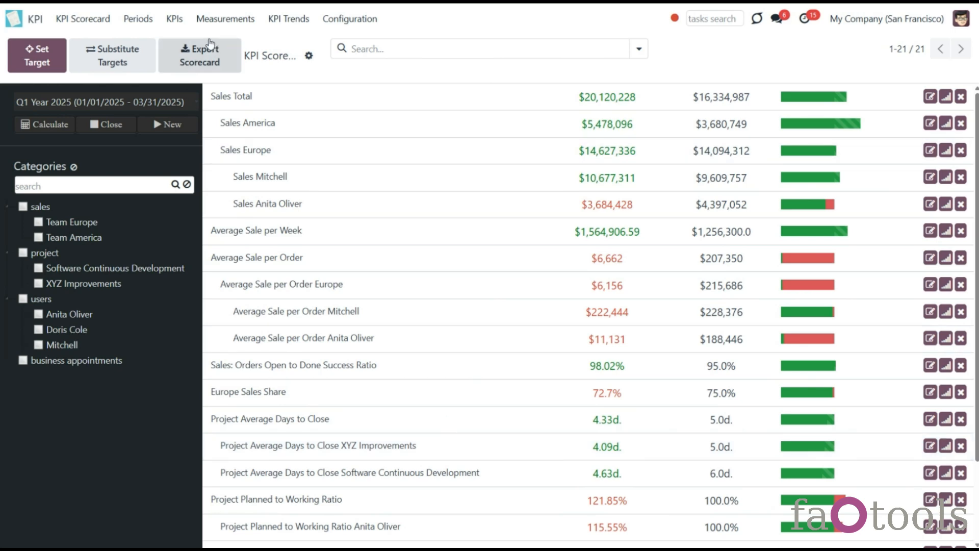
Step: Open the KPIs list and scroll through its entries
left_click(173, 20)
scroll(321, 170, "down", 5)
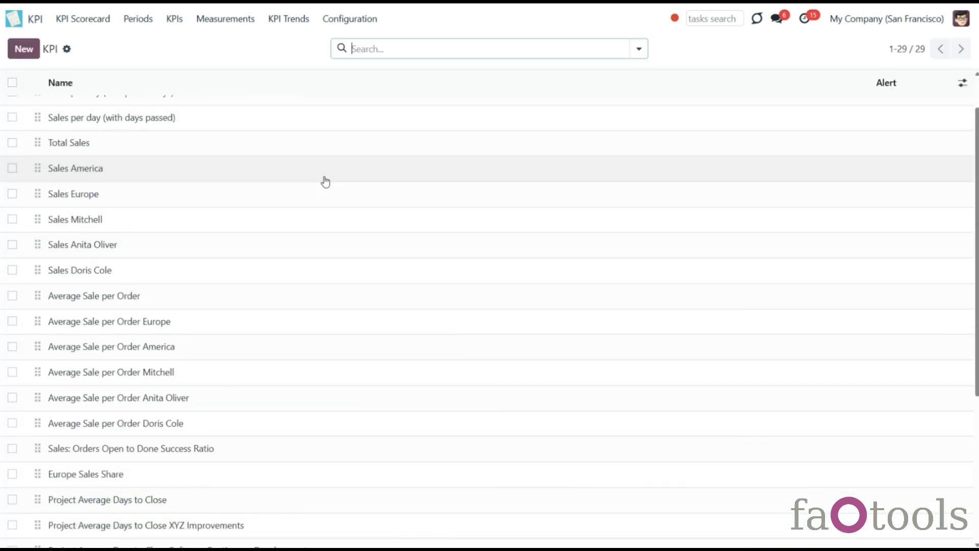
scroll(329, 172, "up", 2)
scroll(329, 172, "up", 3)
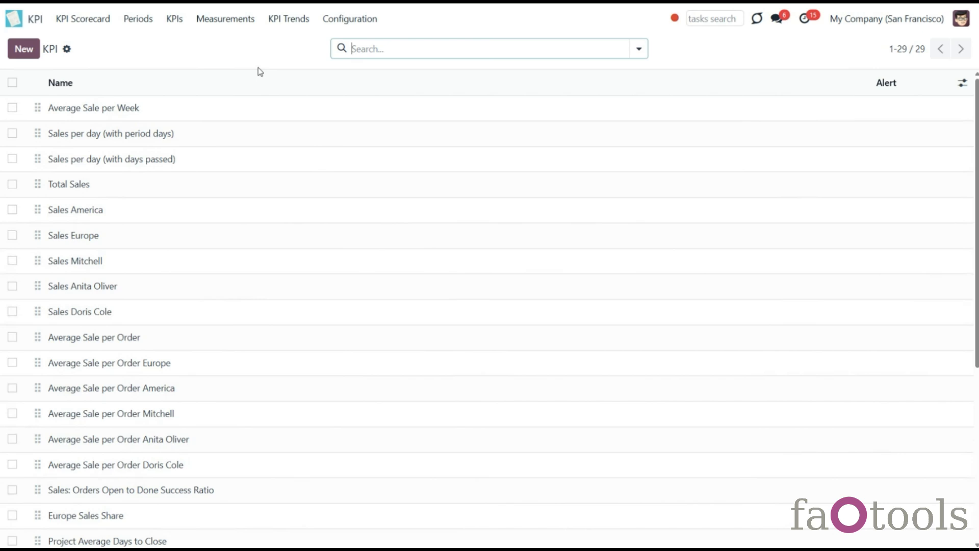
Step: Open a user's access rights in the Settings app and set KPI Management to KPI Manager
left_click(14, 19)
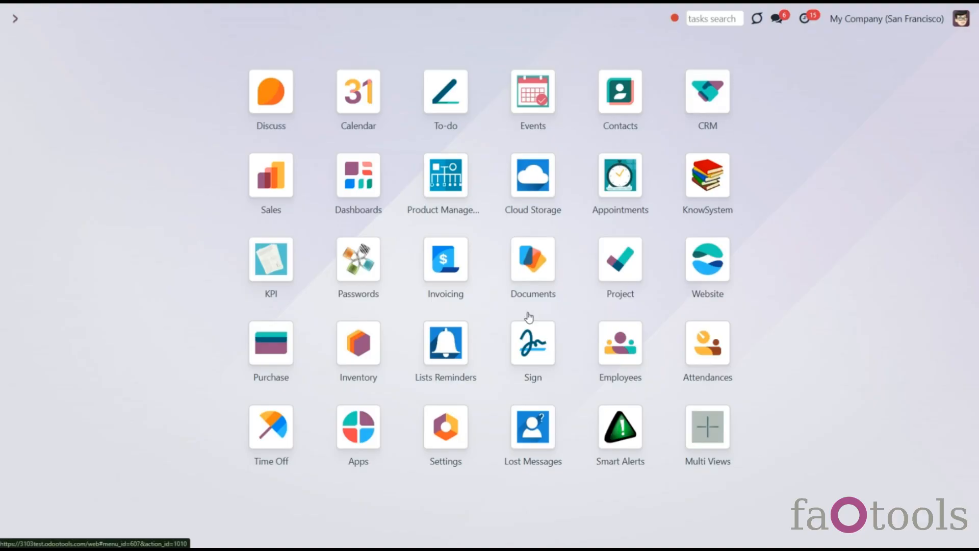
left_click(445, 428)
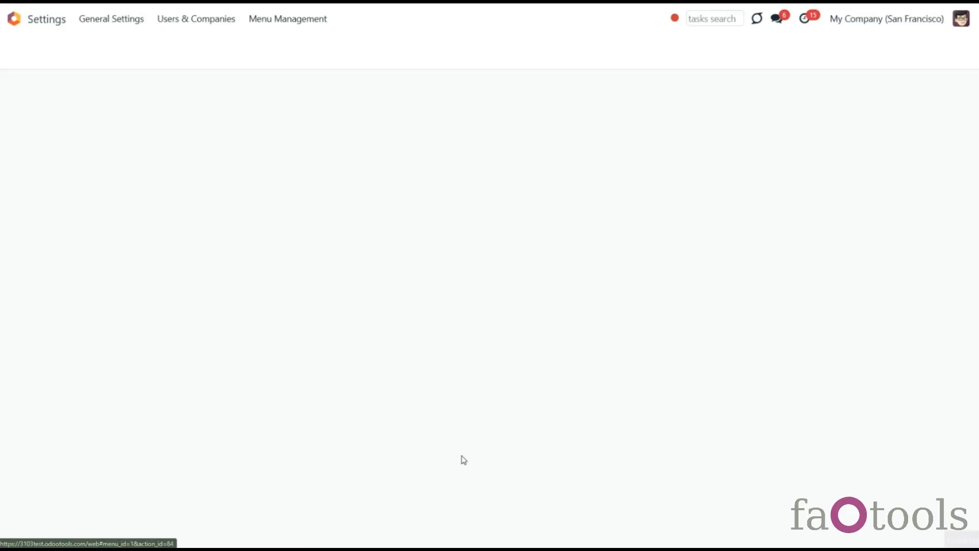
left_click(538, 229)
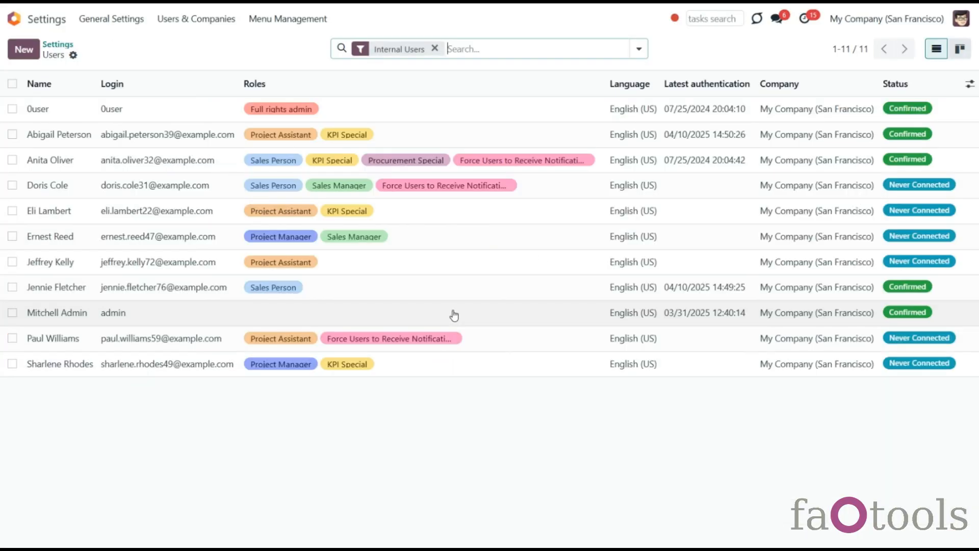
left_click(130, 139)
scroll(248, 336, "down", 10)
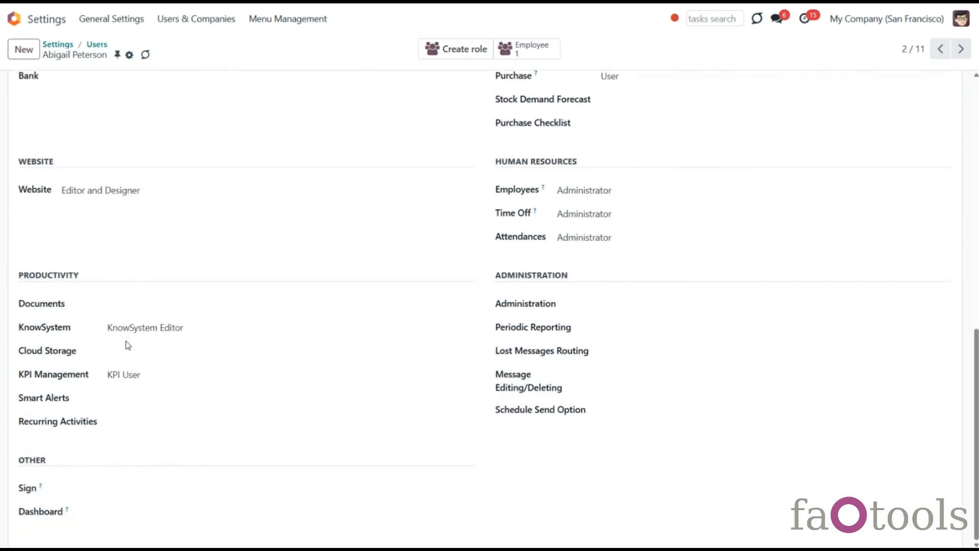
left_click(124, 375)
left_click(182, 426)
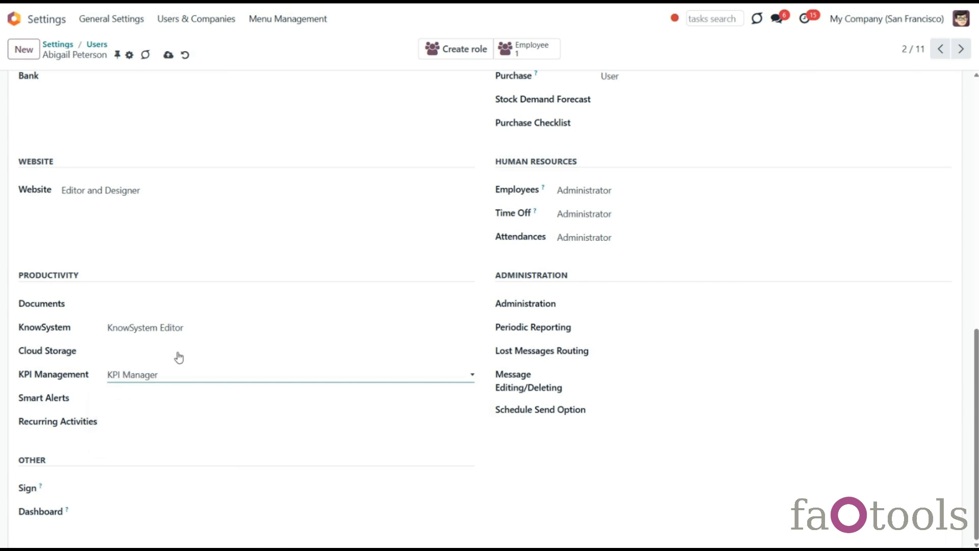